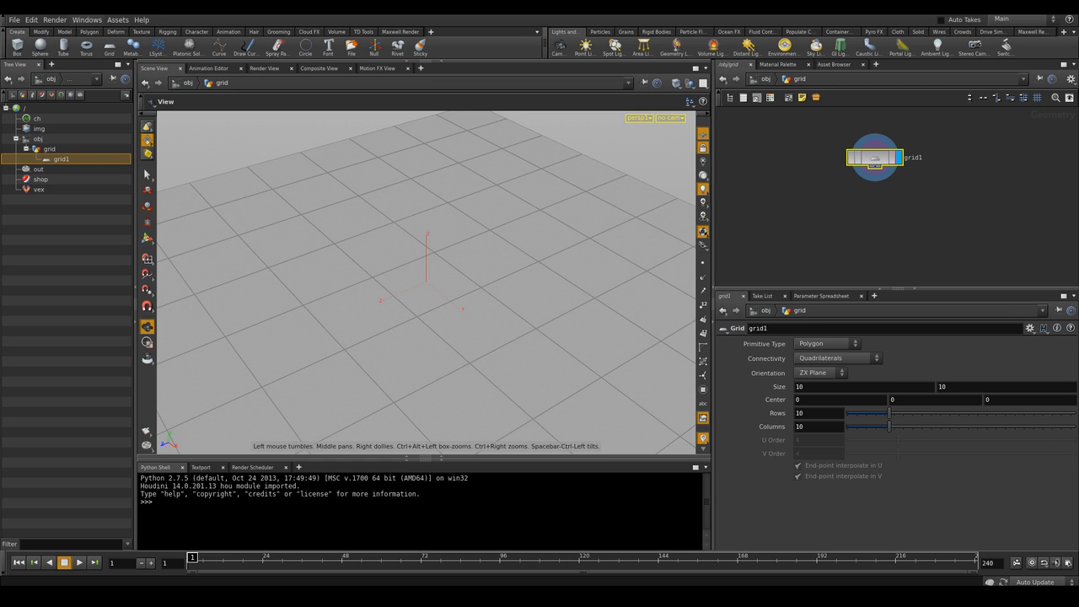
Set the grid's rows and columns to 250 each
{"action": "double_click", "coordinate": [800, 413]}
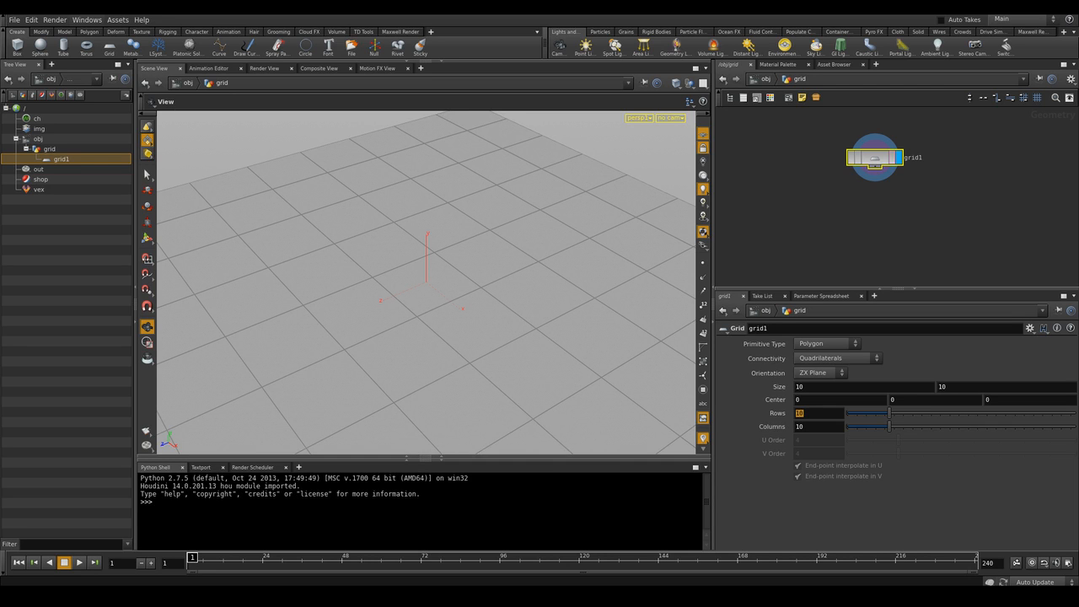
{"action": "type", "text": "250"}
{"action": "key", "text": "Tab"}
{"action": "type", "text": "250"}
{"action": "key", "text": "Return"}
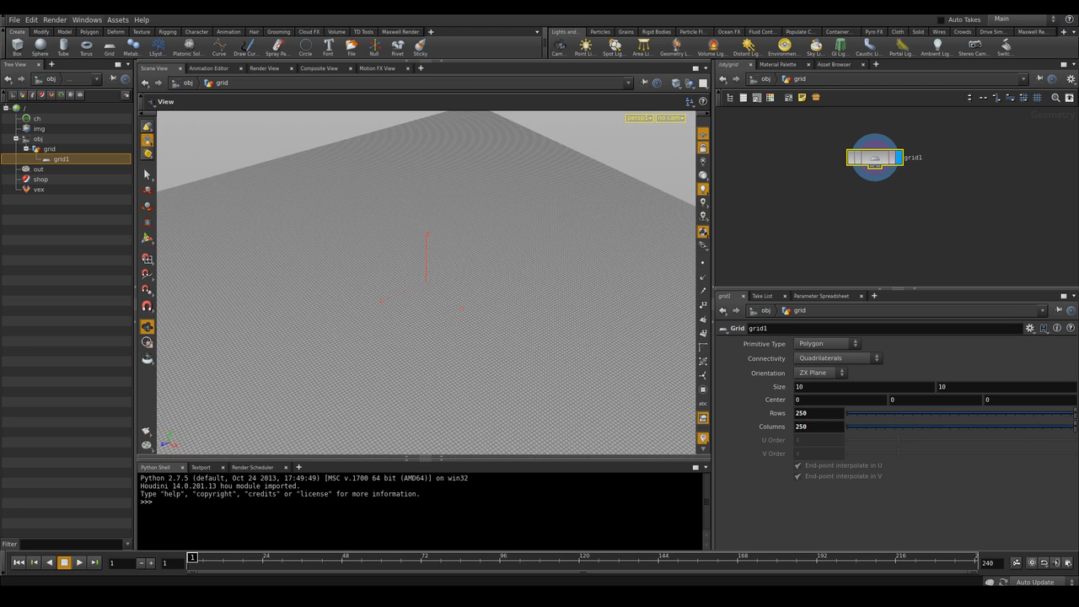
Add a UV Texture node beneath the grid node
{"action": "left_click", "coordinate": [897, 207]}
{"action": "middle_click_drag", "start_coordinate": [896, 207], "coordinate": [894, 230]}
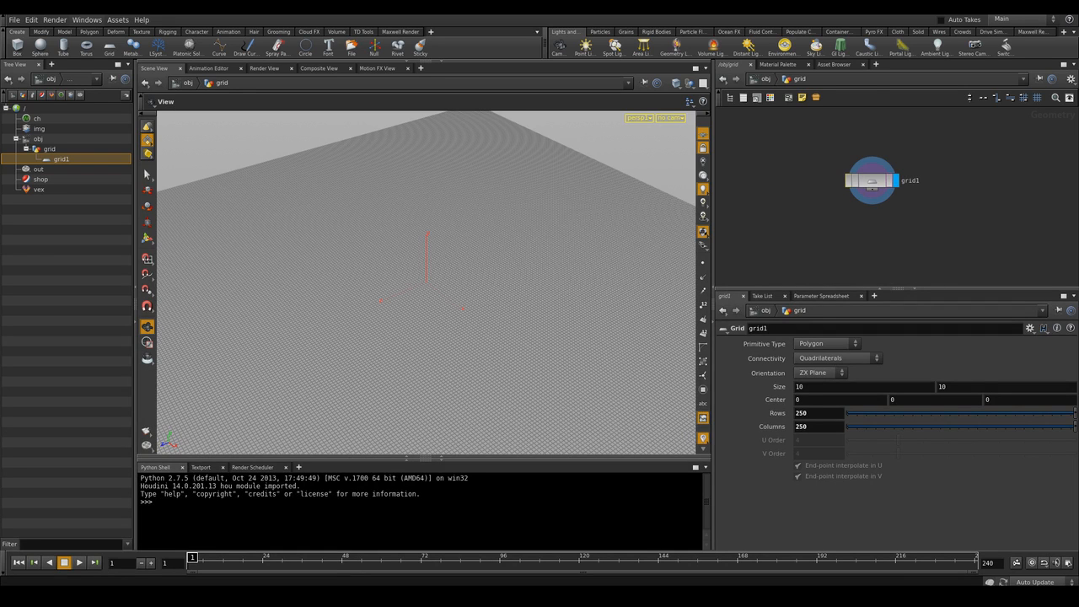
{"action": "left_click_drag", "start_coordinate": [872, 182], "coordinate": [873, 155]}
{"action": "key", "text": "Tab"}
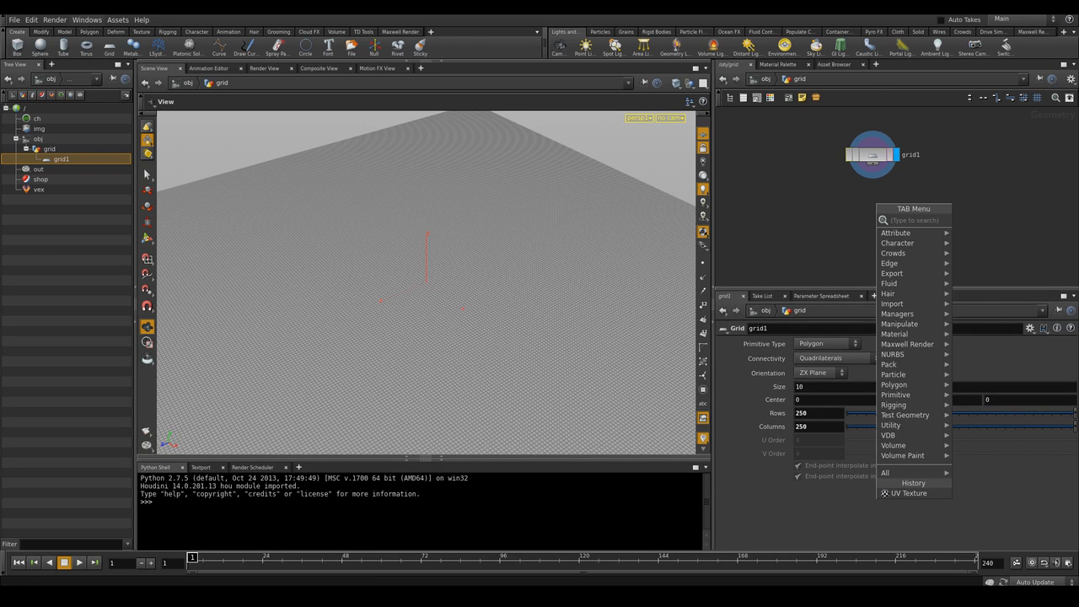
{"action": "key", "text": "Escape"}
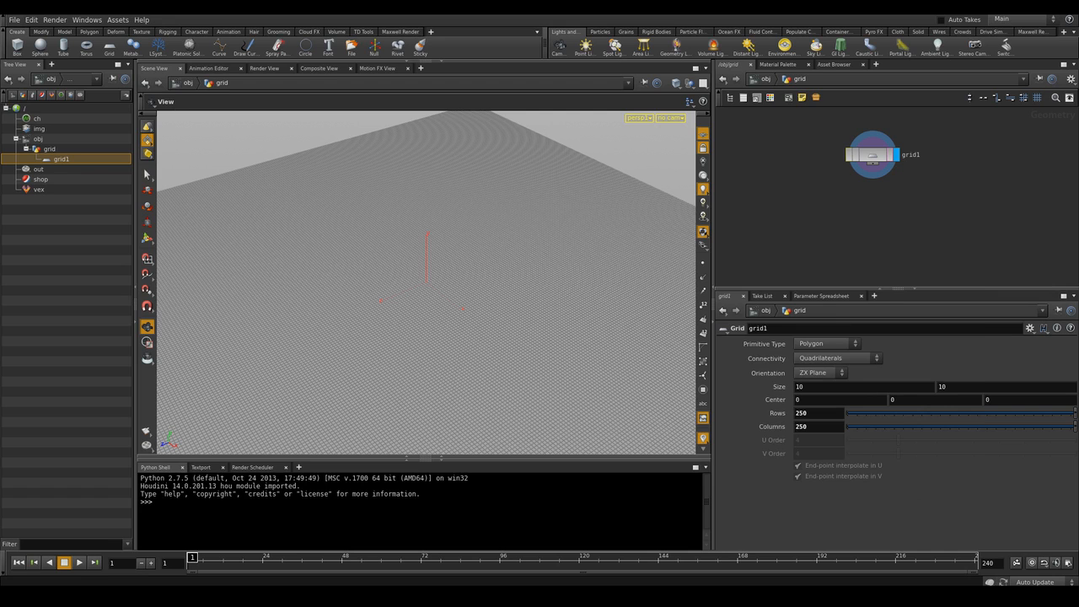
{"action": "key", "text": "Tab"}
{"action": "type", "text": "uvtex"}
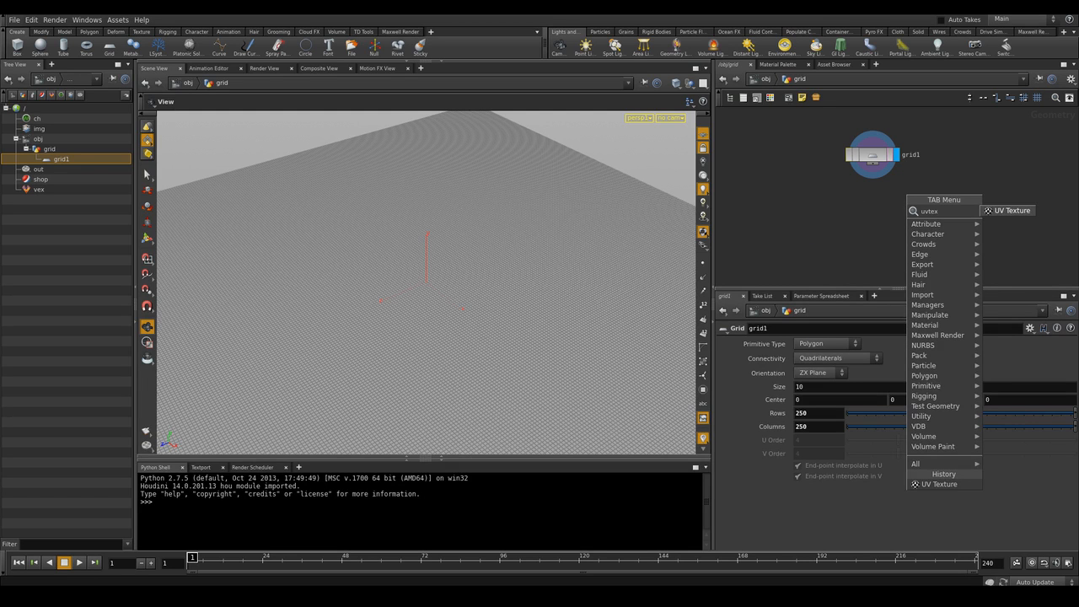
{"action": "key", "text": "Return"}
{"action": "left_click", "coordinate": [870, 206]}
{"action": "left_click_drag", "start_coordinate": [869, 194], "coordinate": [873, 165]}
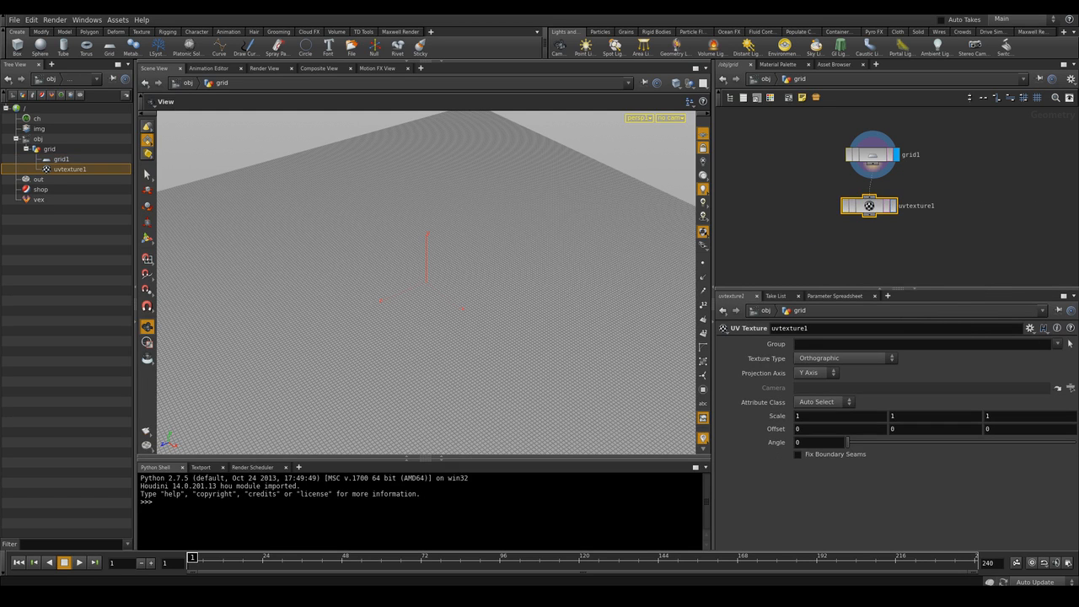
Connect the grid node to the UV Texture node and arrange them in the network
{"action": "left_click", "coordinate": [893, 205]}
{"action": "left_click_drag", "start_coordinate": [869, 205], "coordinate": [872, 204]}
{"action": "left_click", "coordinate": [935, 242]}
{"action": "middle_click_drag", "start_coordinate": [936, 241], "coordinate": [920, 196]}
{"action": "scroll", "coordinate": [427, 282], "scroll_direction": "down", "scroll_amount": 3}
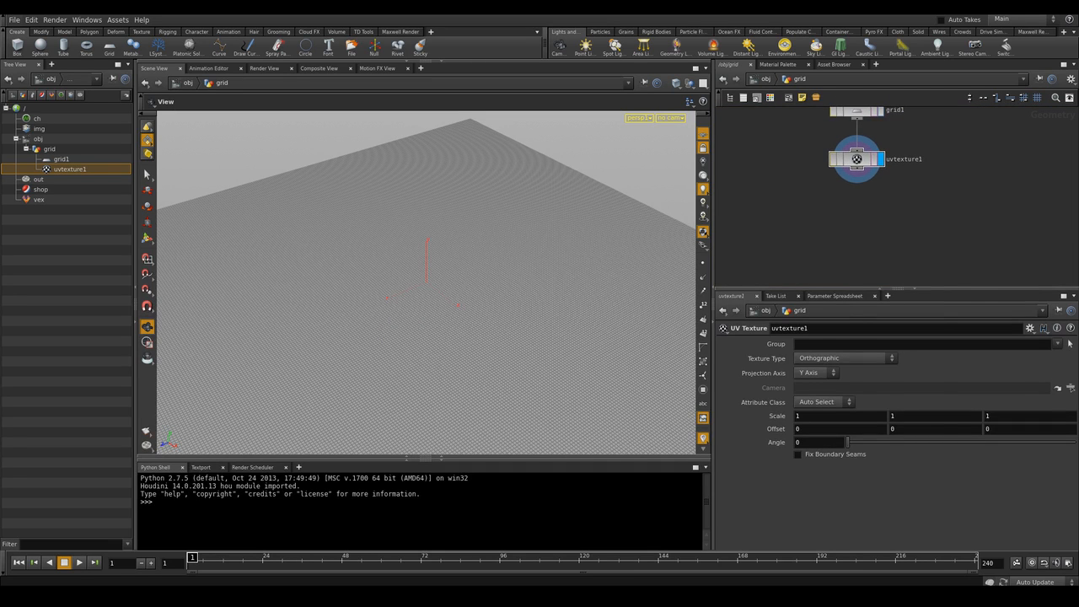
Add a Point VOP node below the UV Texture node and enter its network
{"action": "key", "text": "Tab"}
{"action": "type", "text": "pointvop"}
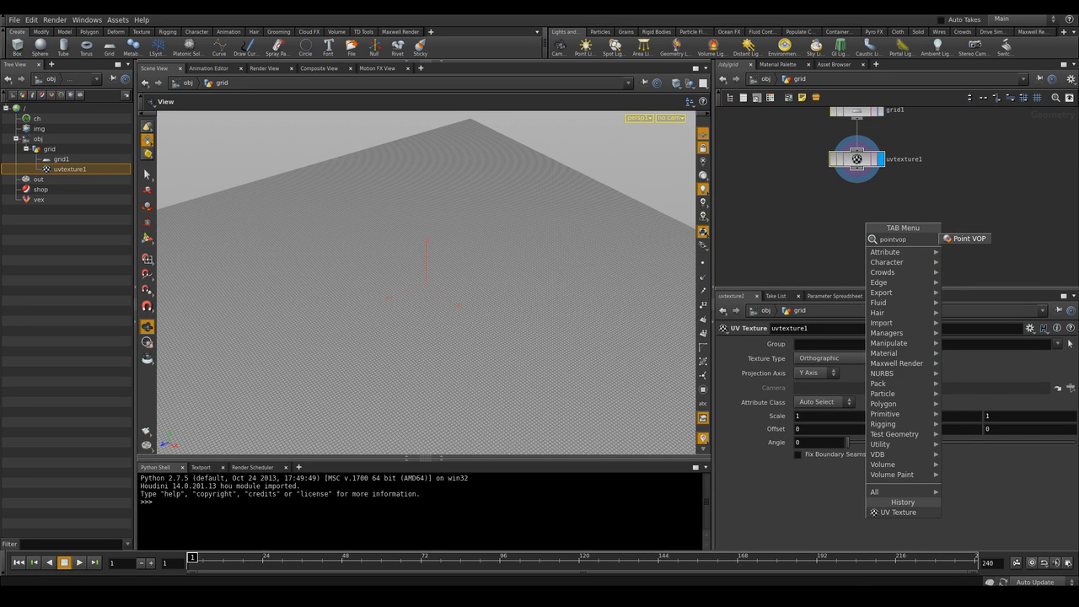
{"action": "key", "text": "Return"}
{"action": "left_click", "coordinate": [852, 211]}
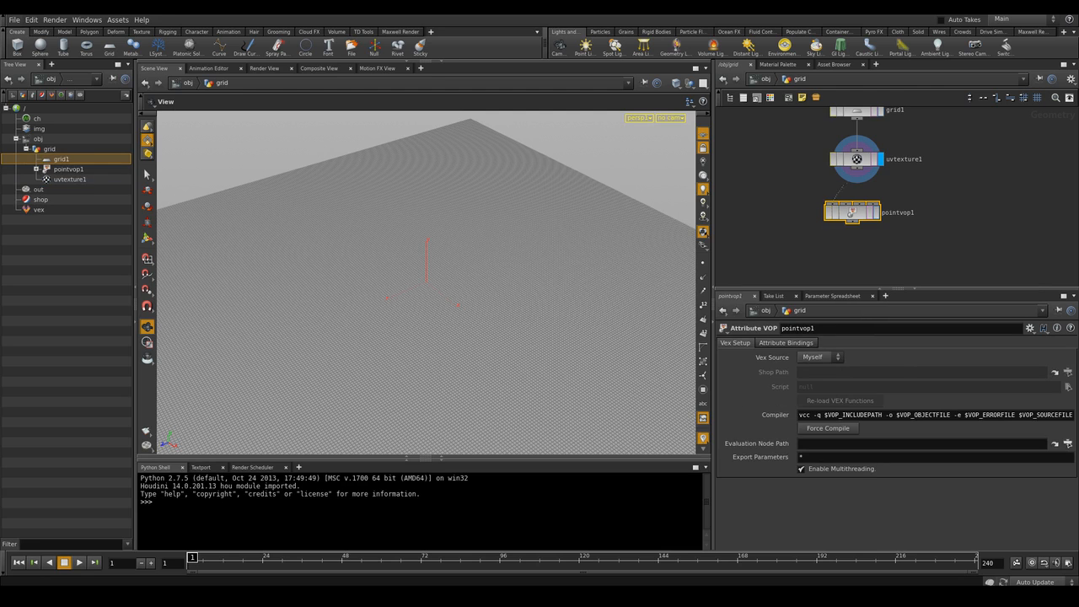
{"action": "double_click", "coordinate": [852, 212]}
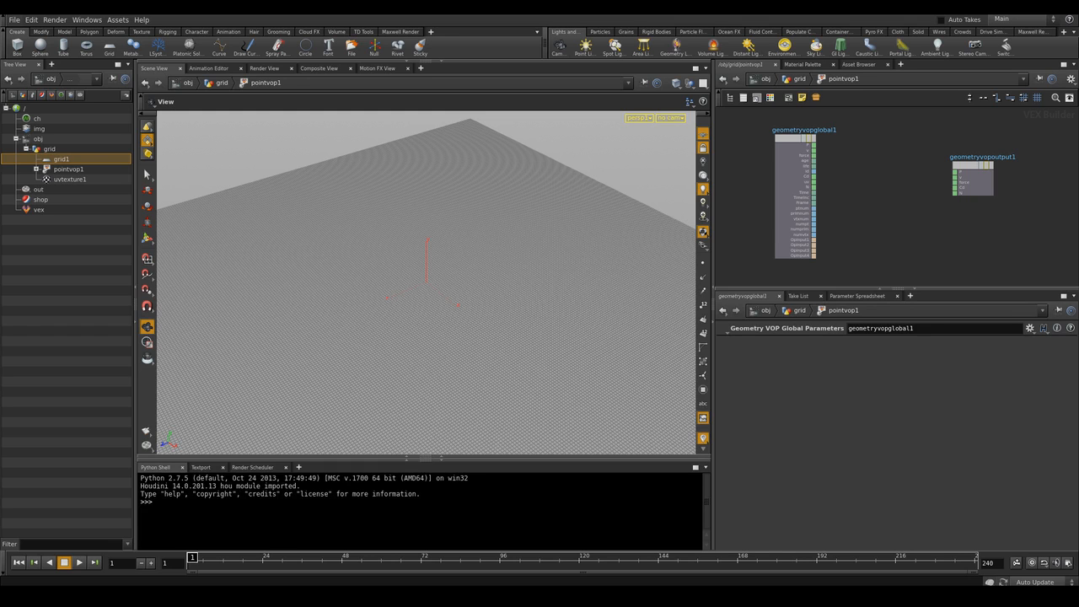
Add a Turbulent Noise node inside the VOP network
{"action": "scroll", "coordinate": [876, 180], "scroll_direction": "up", "scroll_amount": 2}
{"action": "scroll", "coordinate": [877, 179], "scroll_direction": "down", "scroll_amount": 1}
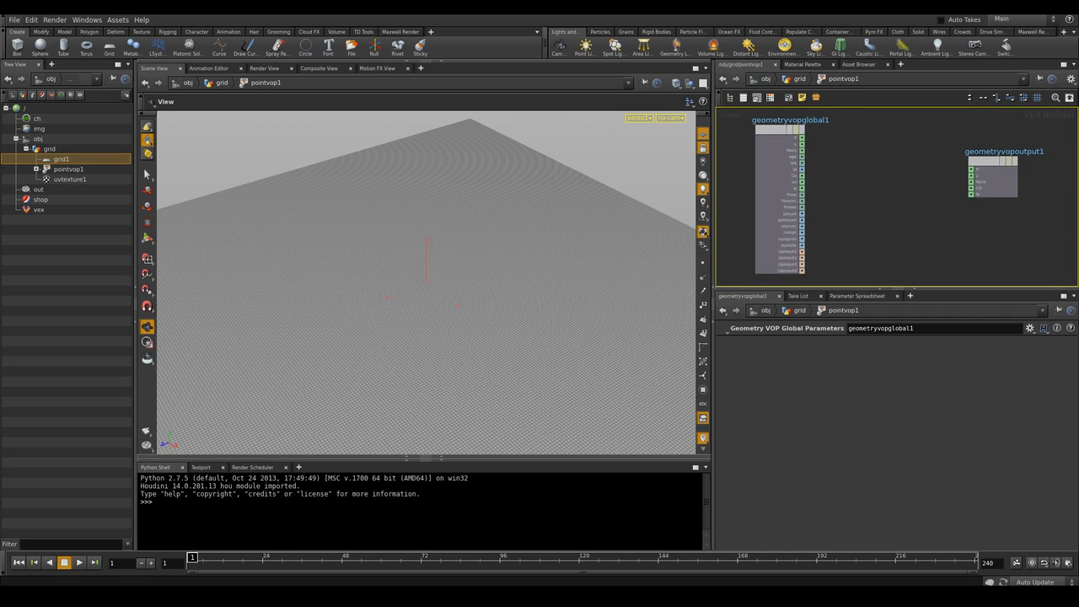
{"action": "middle_click_drag", "start_coordinate": [846, 177], "coordinate": [852, 185]}
{"action": "scroll", "coordinate": [853, 186], "scroll_direction": "up", "scroll_amount": 1}
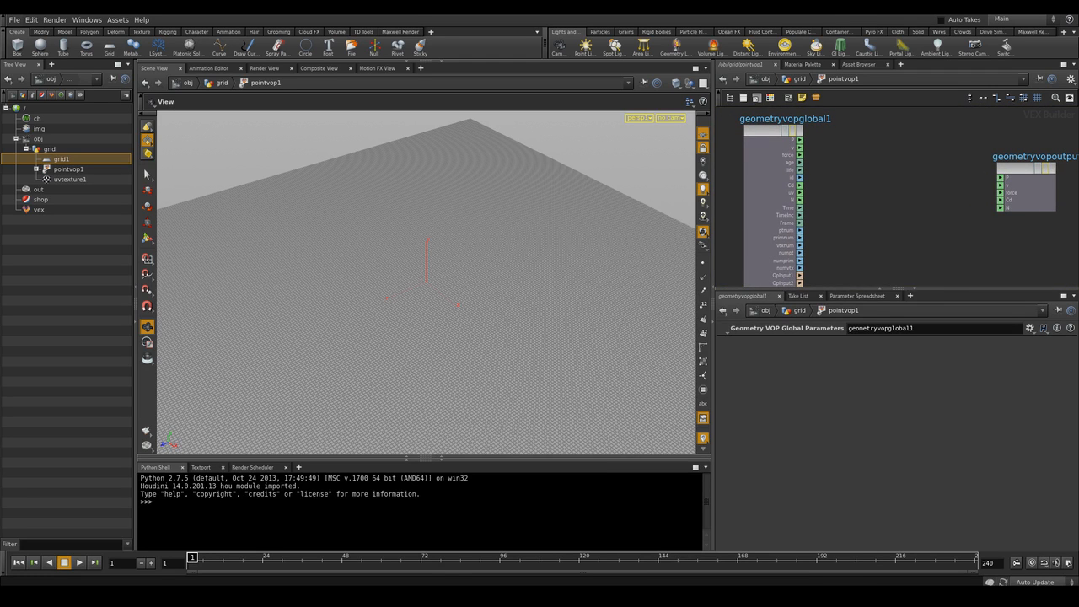
{"action": "key", "text": "Tab"}
{"action": "type", "text": "turb"}
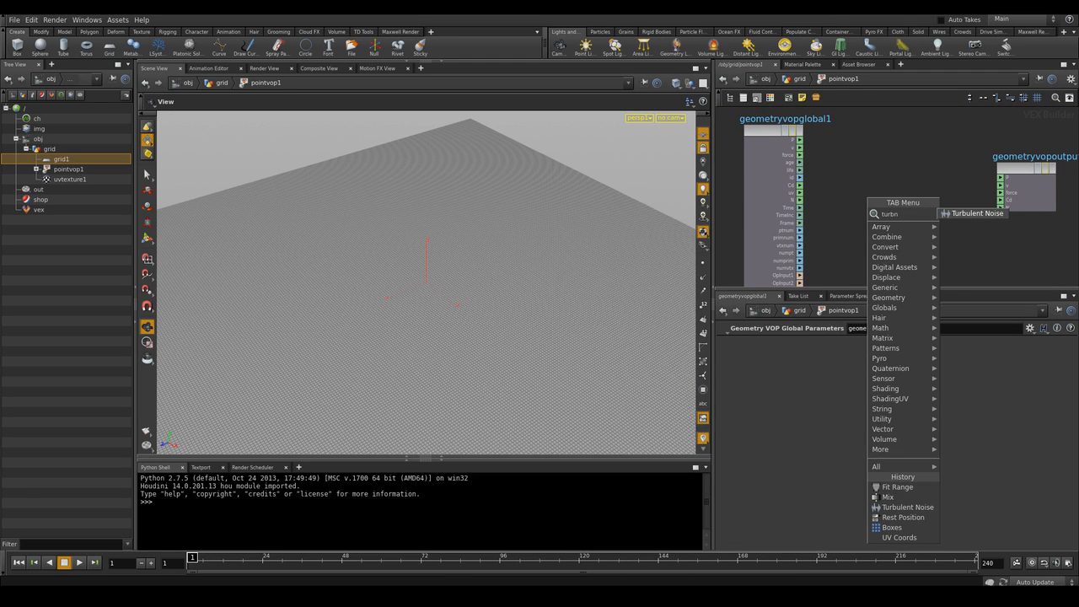
{"action": "key", "text": "Return"}
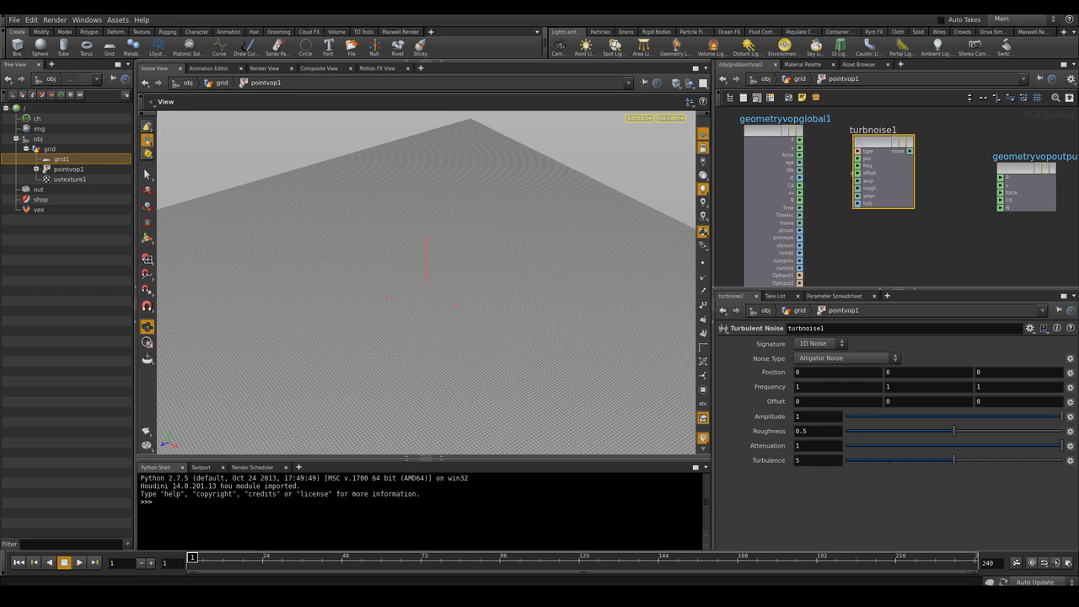
Connect the global P output to the Turbulent Noise node's position input
{"action": "scroll", "coordinate": [877, 177], "scroll_direction": "down", "scroll_amount": 3}
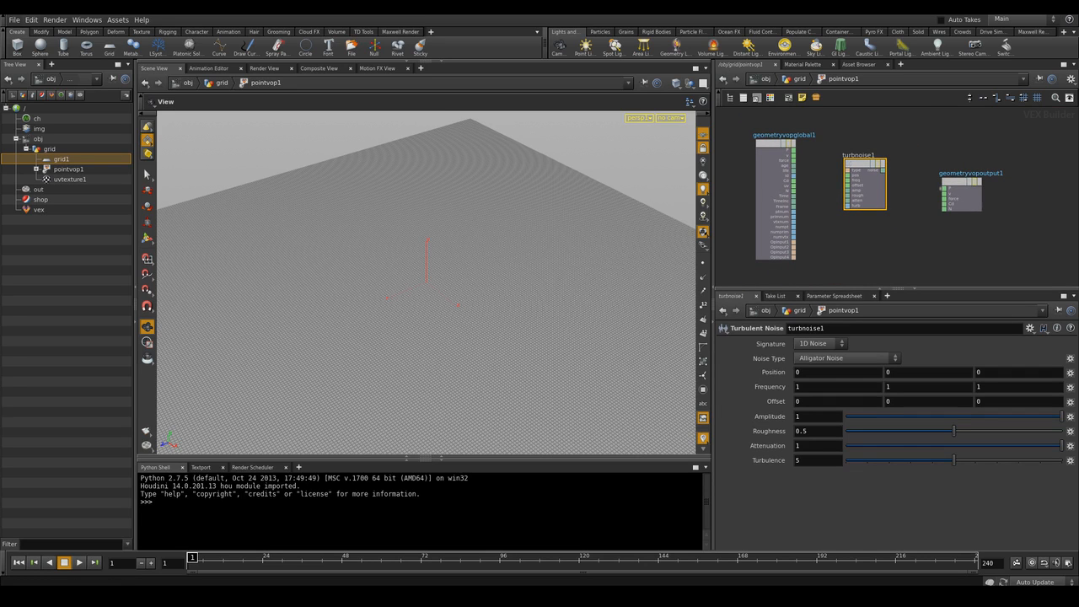
{"action": "left_click_drag", "start_coordinate": [961, 182], "coordinate": [983, 178]}
{"action": "left_click_drag", "start_coordinate": [865, 175], "coordinate": [869, 165]}
{"action": "left_click_drag", "start_coordinate": [793, 150], "coordinate": [852, 165]}
{"action": "left_click_drag", "start_coordinate": [866, 172], "coordinate": [866, 161]}
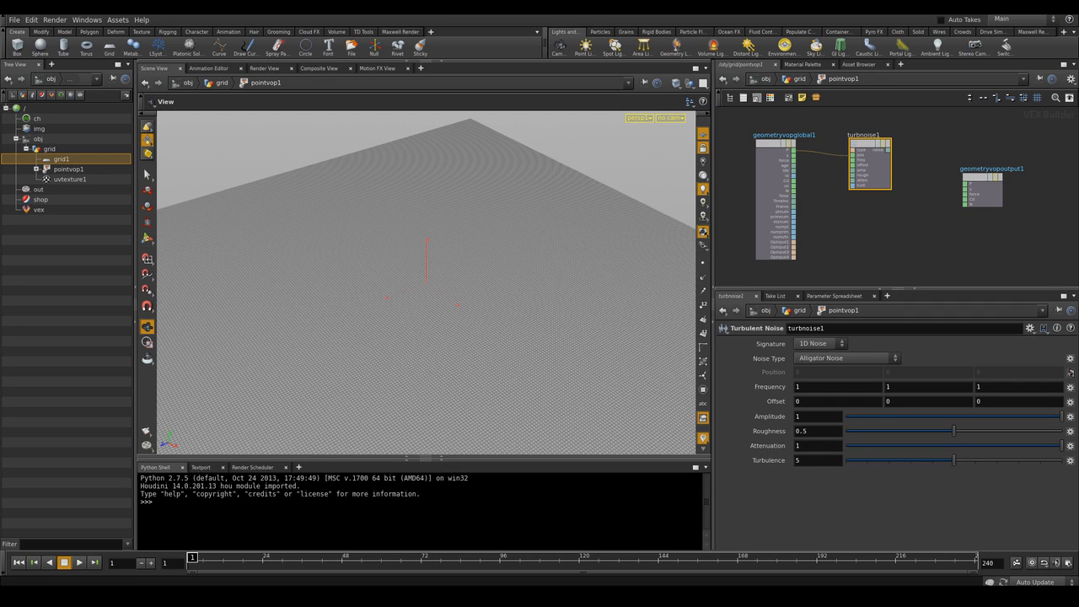
Set the noise to Original Perlin Noise with roughness about 0.63 and turbulence 9
{"action": "left_click", "coordinate": [847, 357]}
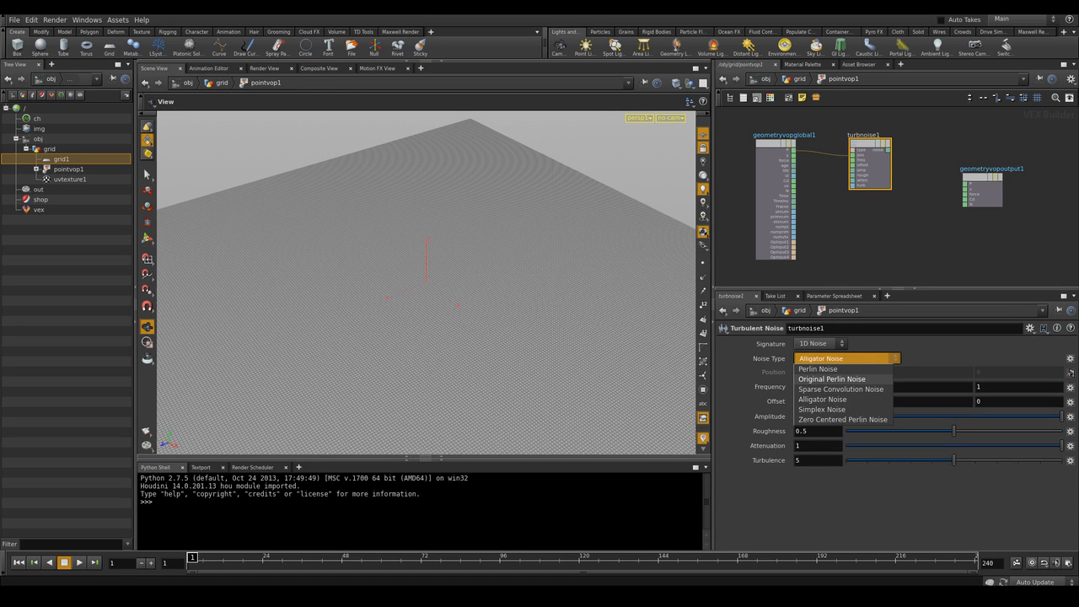
{"action": "left_click", "coordinate": [832, 378]}
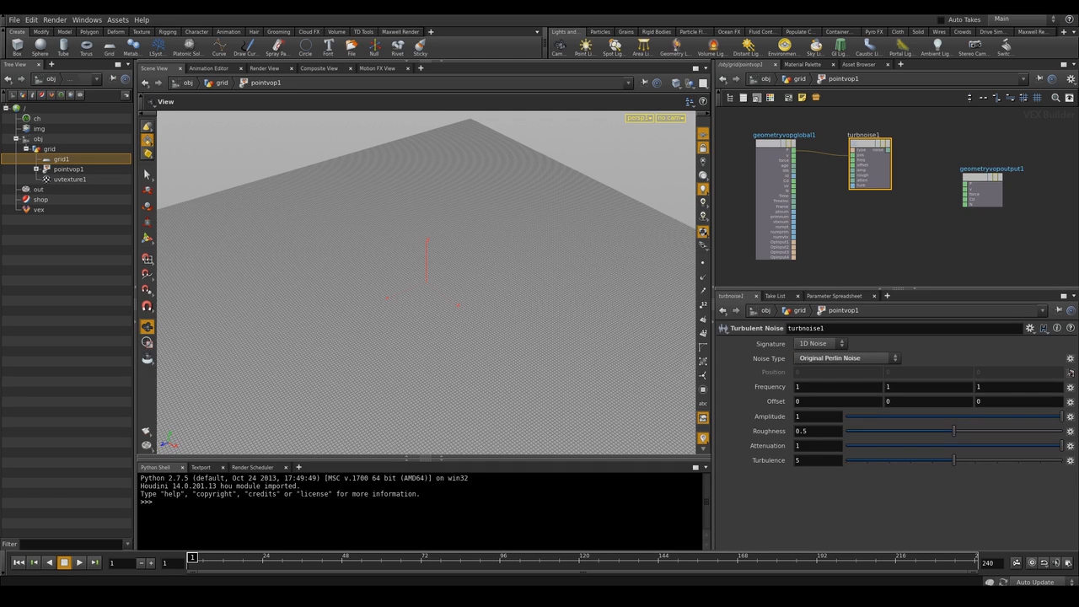
{"action": "left_click_drag", "start_coordinate": [953, 430], "coordinate": [982, 430]}
{"action": "left_click_drag", "start_coordinate": [953, 460], "coordinate": [1040, 460]}
Rearrange the nodes and add a second Turbulent Noise node
{"action": "left_click_drag", "start_coordinate": [868, 165], "coordinate": [887, 164]}
{"action": "left_click_drag", "start_coordinate": [774, 198], "coordinate": [756, 185]}
{"action": "scroll", "coordinate": [851, 207], "scroll_direction": "up", "scroll_amount": 1}
{"action": "scroll", "coordinate": [851, 206], "scroll_direction": "down", "scroll_amount": 1}
{"action": "middle_click_drag", "start_coordinate": [851, 207], "coordinate": [886, 231]}
{"action": "key", "text": "Tab"}
{"action": "type", "text": "t"}
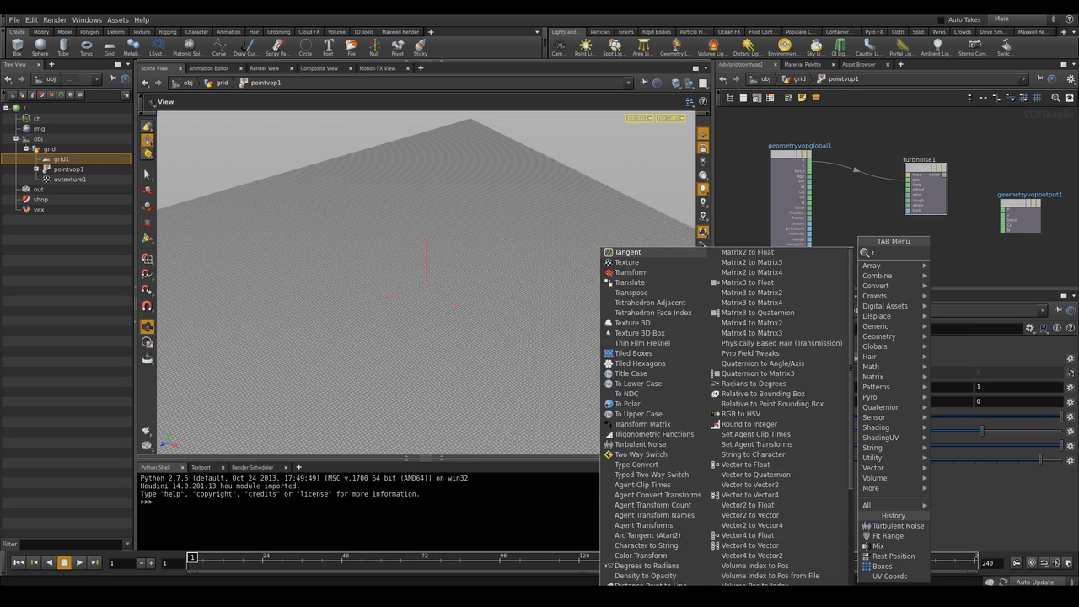
{"action": "type", "text": "urbnoi"}
{"action": "key", "text": "Return"}
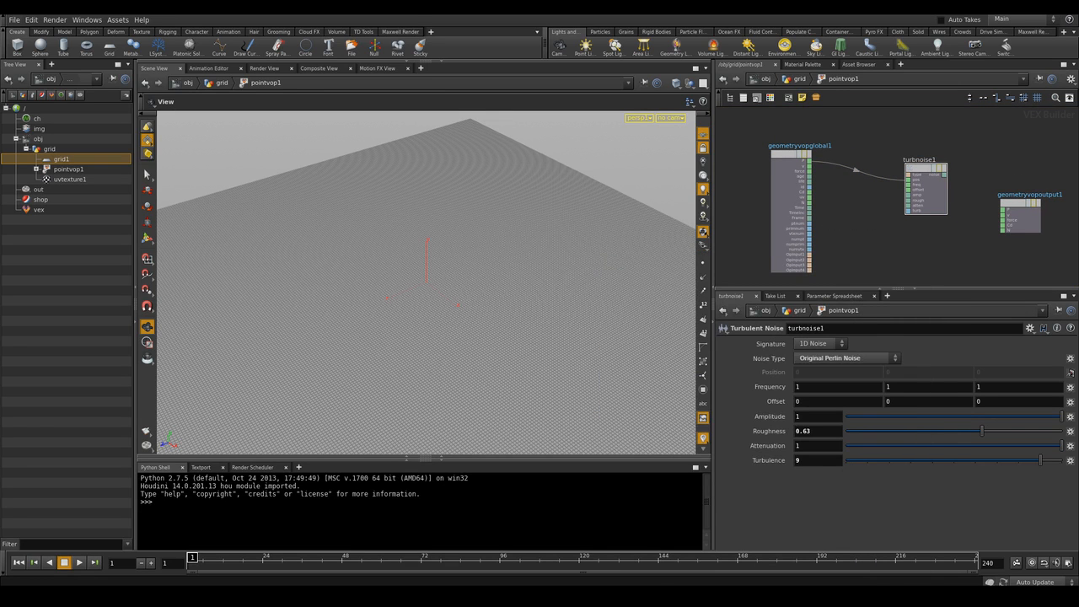
Feed P into the second noise's position and its noise output into the first noise's frequency
{"action": "left_click_drag", "start_coordinate": [821, 185], "coordinate": [840, 209]}
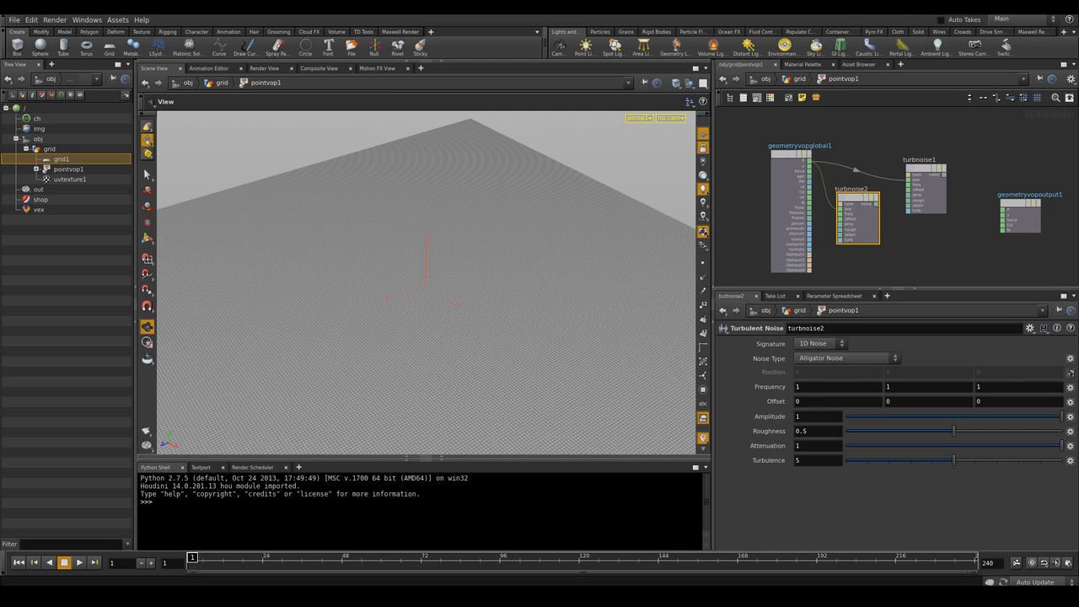
{"action": "left_click_drag", "start_coordinate": [905, 196], "coordinate": [927, 177]}
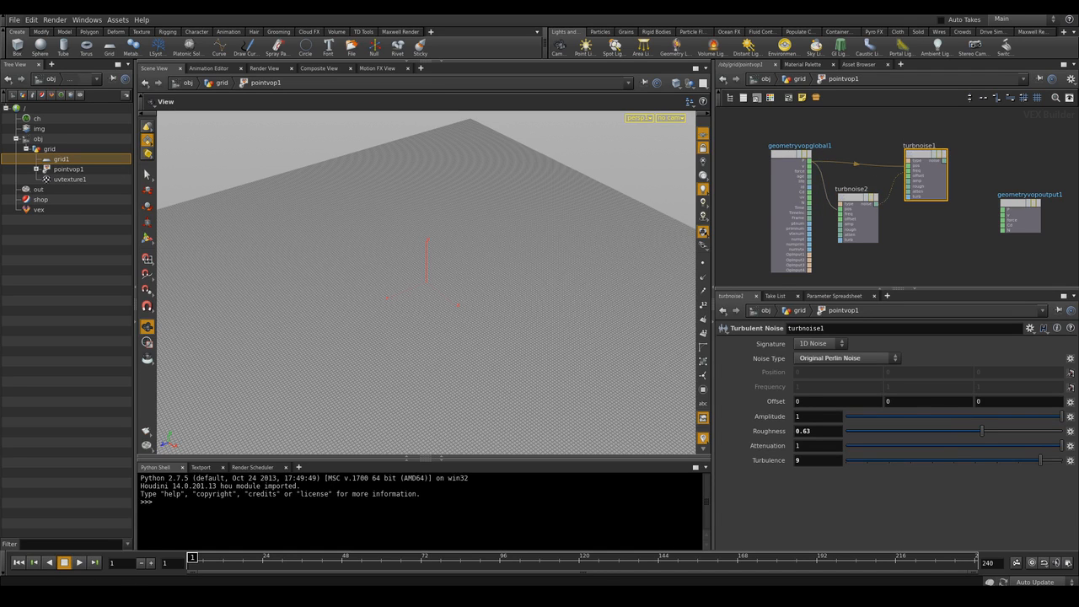
{"action": "scroll", "coordinate": [969, 234], "scroll_direction": "down", "scroll_amount": 1}
{"action": "left_click_drag", "start_coordinate": [1017, 221], "coordinate": [1041, 212]}
Set the second Turbulent Noise to Original Perlin Noise with turbulence 1
{"action": "left_click", "coordinate": [871, 225]}
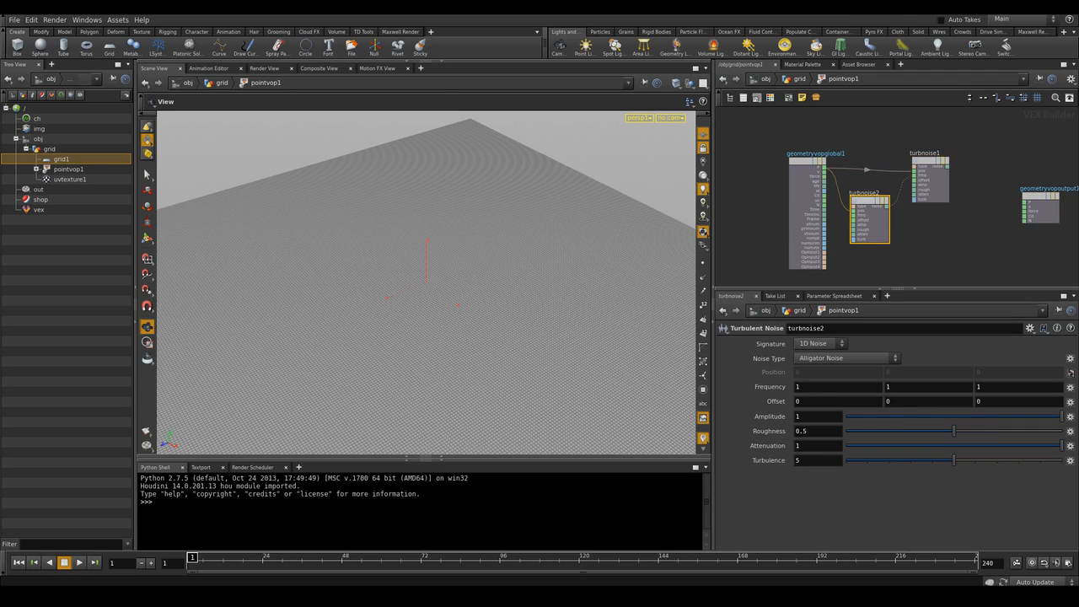
{"action": "left_click", "coordinate": [845, 358]}
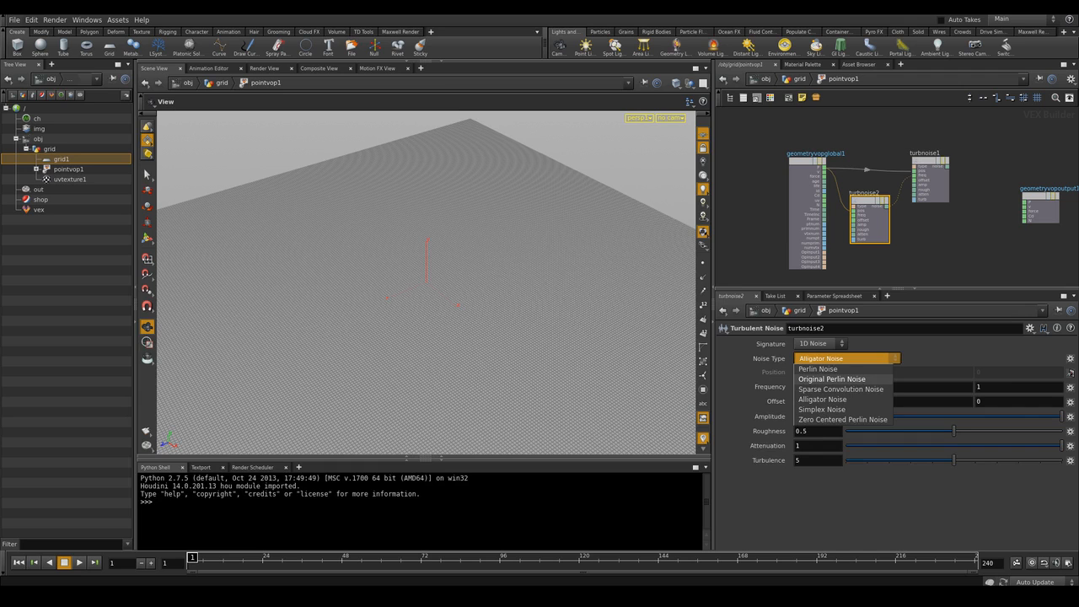
{"action": "left_click", "coordinate": [832, 378]}
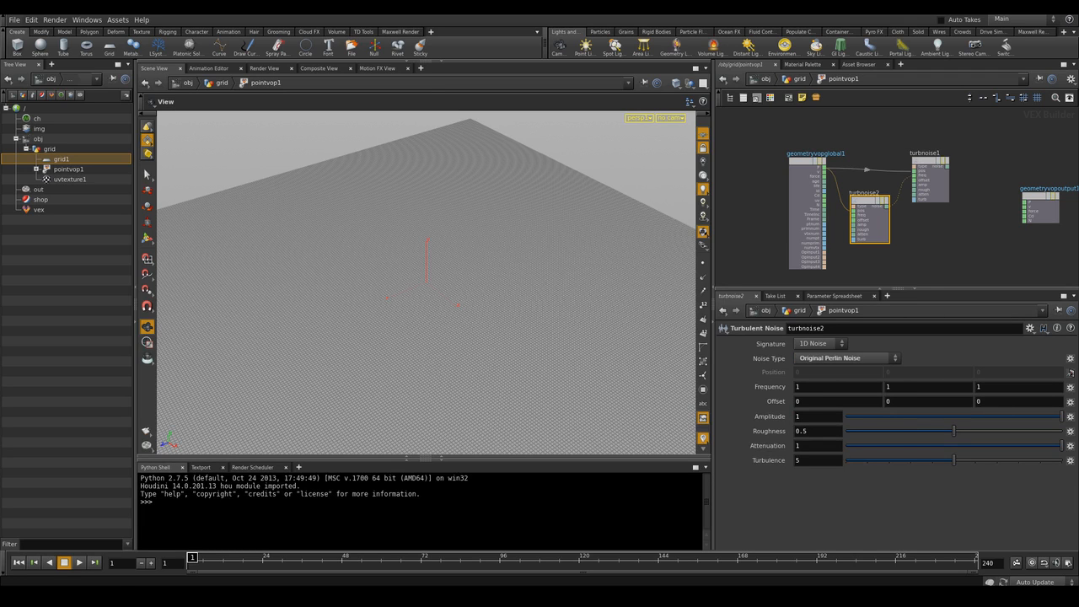
{"action": "left_click_drag", "start_coordinate": [954, 460], "coordinate": [867, 460]}
Insert a Fit Range node between the first Turbulent Noise and the output node
{"action": "scroll", "coordinate": [994, 202], "scroll_direction": "up", "scroll_amount": 1}
{"action": "middle_click_drag", "start_coordinate": [994, 202], "coordinate": [934, 213]}
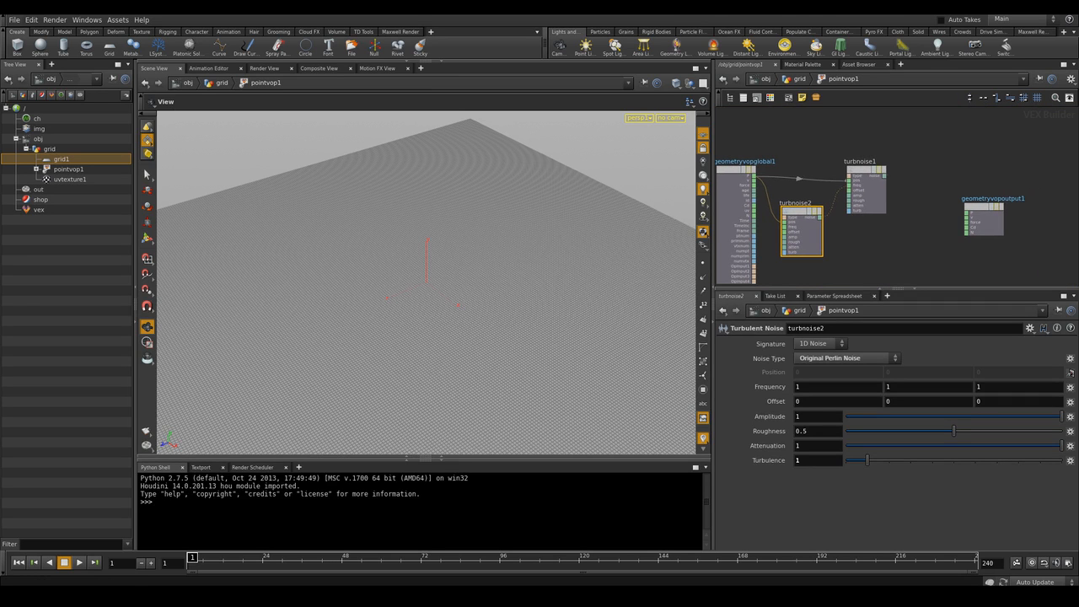
{"action": "left_click_drag", "start_coordinate": [983, 207], "coordinate": [998, 199]}
{"action": "left_click", "coordinate": [925, 216]}
{"action": "key", "text": "Tab"}
{"action": "type", "text": "fi"}
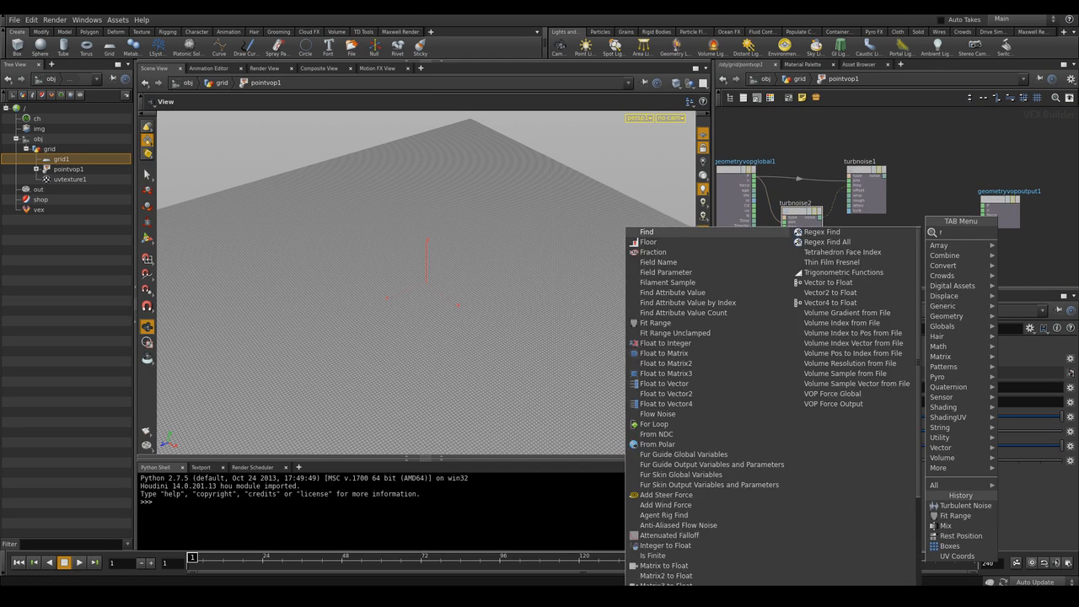
{"action": "left_click", "coordinate": [913, 233]}
{"action": "left_click", "coordinate": [933, 196]}
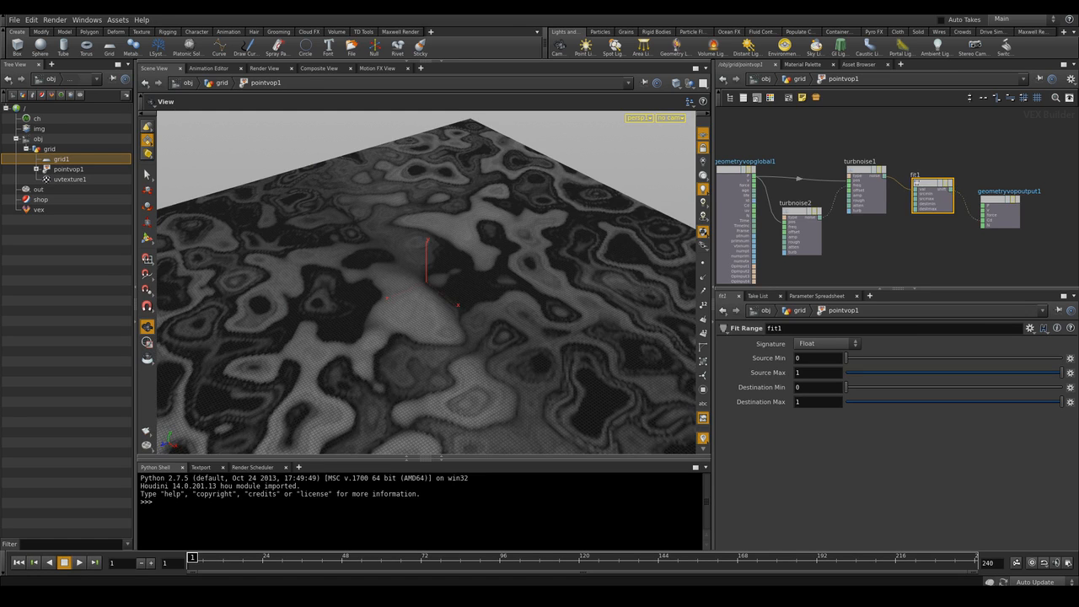
Set the first Turbulent Noise's amplitude to 3
{"action": "scroll", "coordinate": [956, 234], "scroll_direction": "up", "scroll_amount": 4}
{"action": "mouse_move", "coordinate": [957, 234]}
{"action": "middle_mouse_down"}
{"action": "mouse_move", "coordinate": [915, 238]}
{"action": "mouse_move", "coordinate": [966, 233]}
{"action": "middle_mouse_up"}
{"action": "scroll", "coordinate": [923, 236], "scroll_direction": "down", "scroll_amount": 3}
{"action": "scroll", "coordinate": [962, 232], "scroll_direction": "down", "scroll_amount": 4}
{"action": "scroll", "coordinate": [923, 243], "scroll_direction": "up", "scroll_amount": 2}
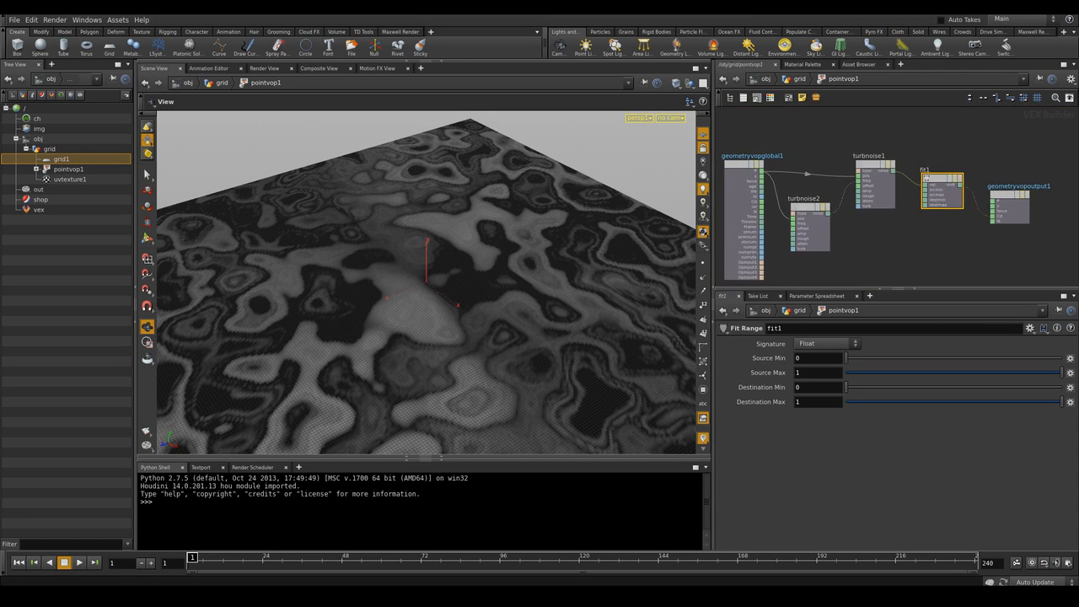
{"action": "scroll", "coordinate": [903, 239], "scroll_direction": "up", "scroll_amount": 2}
{"action": "scroll", "coordinate": [931, 249], "scroll_direction": "down", "scroll_amount": 2}
{"action": "middle_click_drag", "start_coordinate": [932, 249], "coordinate": [940, 241]}
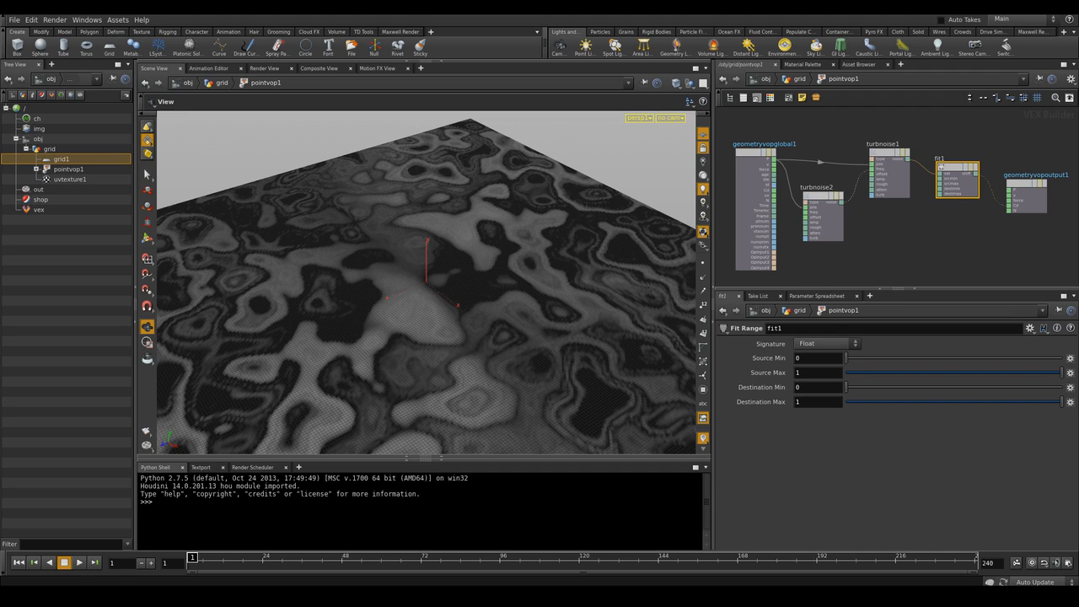
{"action": "left_click", "coordinate": [825, 220]}
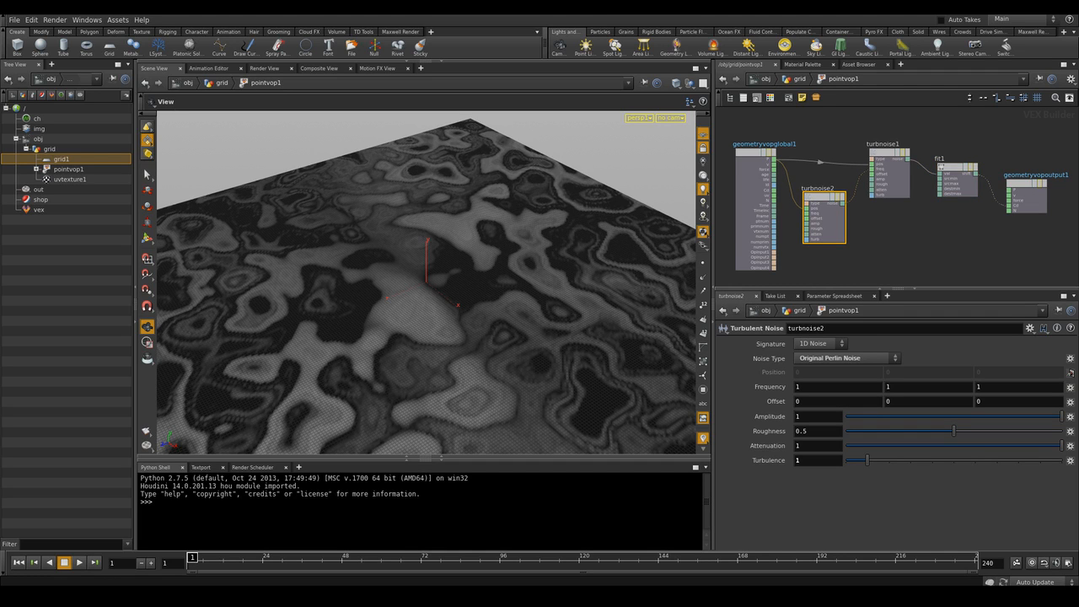
{"action": "left_click", "coordinate": [891, 176]}
{"action": "left_click", "coordinate": [797, 416]}
{"action": "type", "text": "3"}
{"action": "key", "text": "Return"}
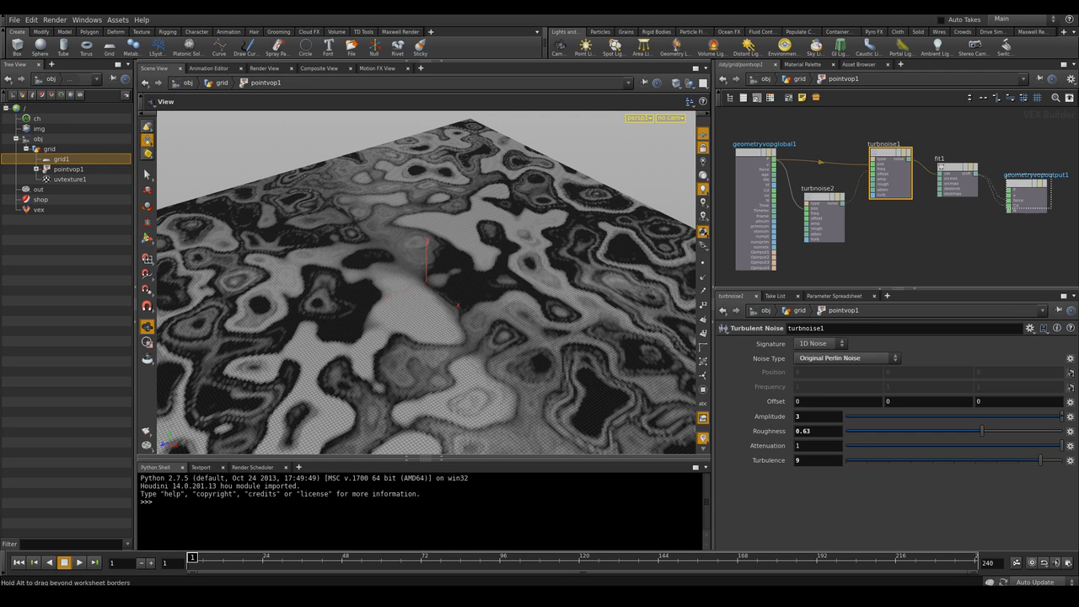
Promote the first Turbulent Noise's offset input to a parameter
{"action": "left_click_drag", "start_coordinate": [1030, 199], "coordinate": [1037, 191]}
{"action": "scroll", "coordinate": [878, 238], "scroll_direction": "up", "scroll_amount": 3}
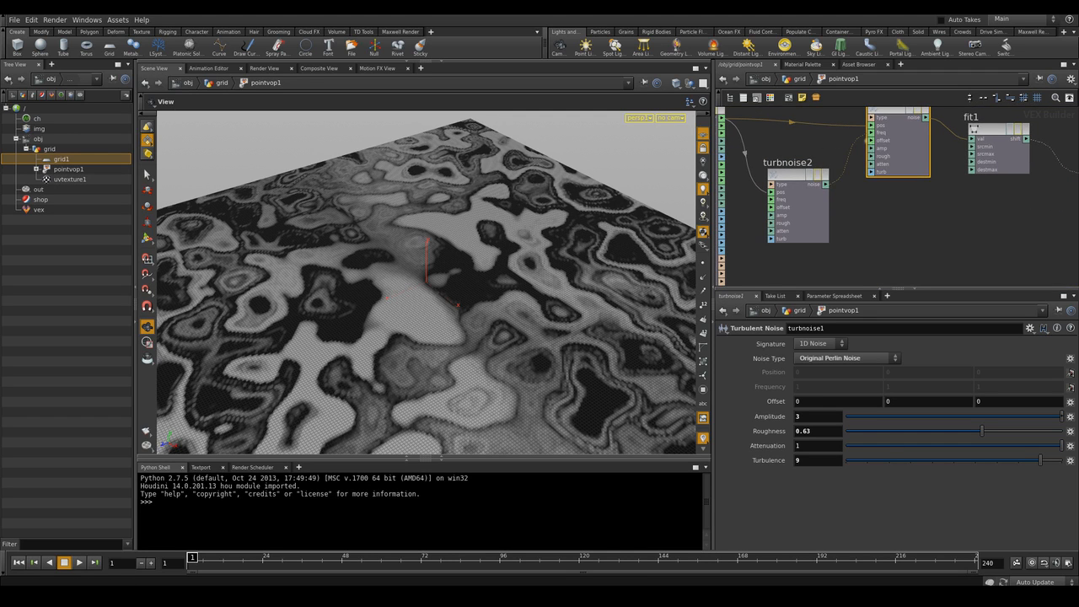
{"action": "right_click", "coordinate": [872, 140]}
{"action": "left_click", "coordinate": [901, 147]}
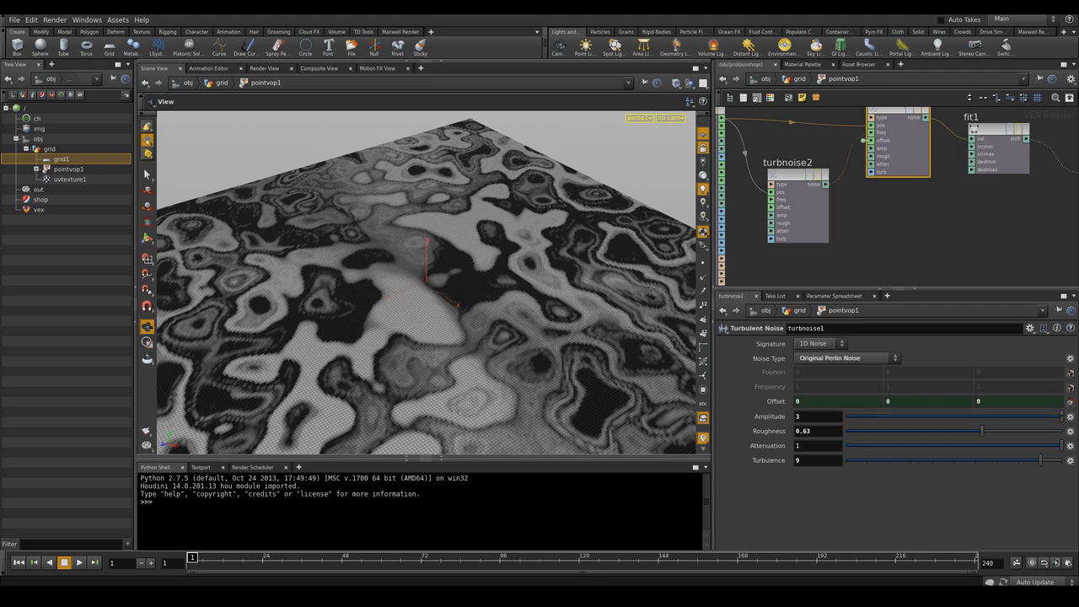
Promote the second Turbulent Noise's offset input to a parameter
{"action": "right_click", "coordinate": [768, 199]}
{"action": "left_click", "coordinate": [799, 206]}
{"action": "middle_click_drag", "start_coordinate": [802, 208], "coordinate": [825, 210]}
{"action": "right_click", "coordinate": [792, 208]}
{"action": "left_click", "coordinate": [821, 215]}
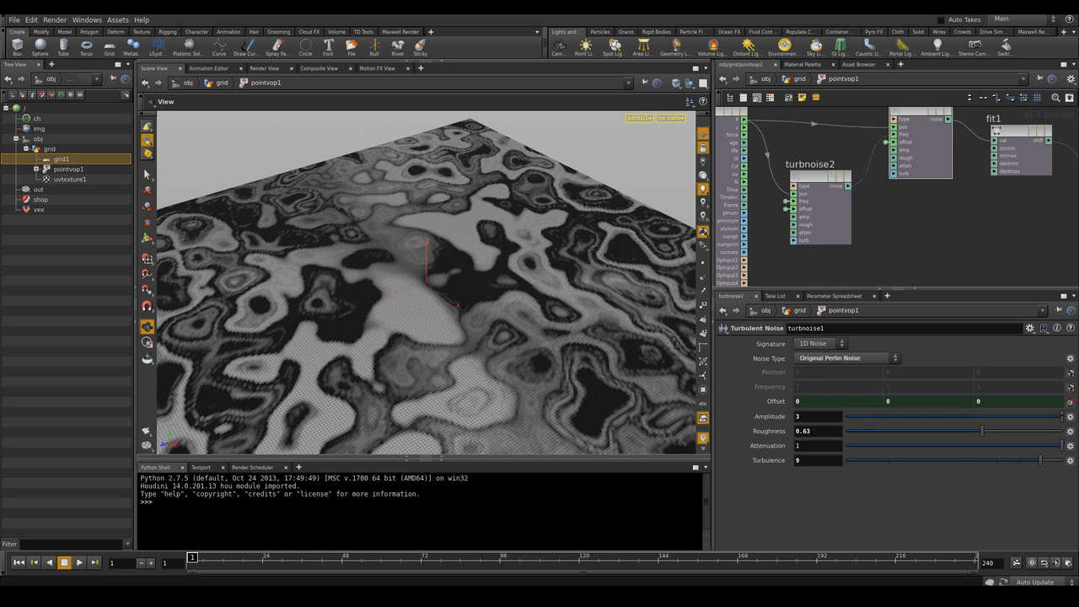
Create a camera at object level, framing a low close-up view across the terrain
{"action": "key", "text": "u"}
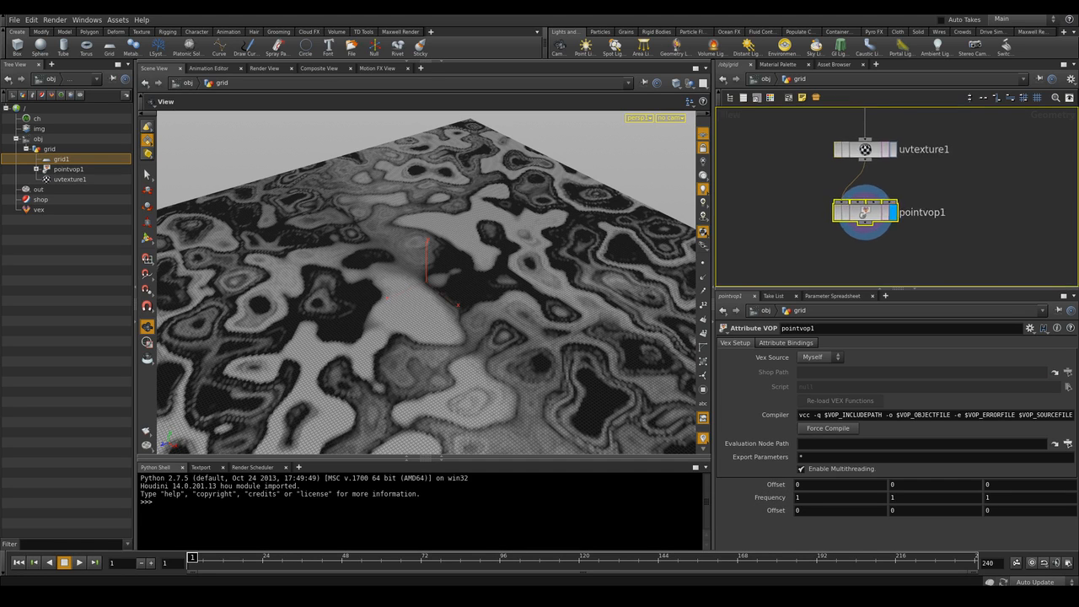
{"action": "middle_click_drag", "start_coordinate": [935, 187], "coordinate": [947, 185]}
{"action": "left_click", "coordinate": [947, 185]}
{"action": "key", "text": "u"}
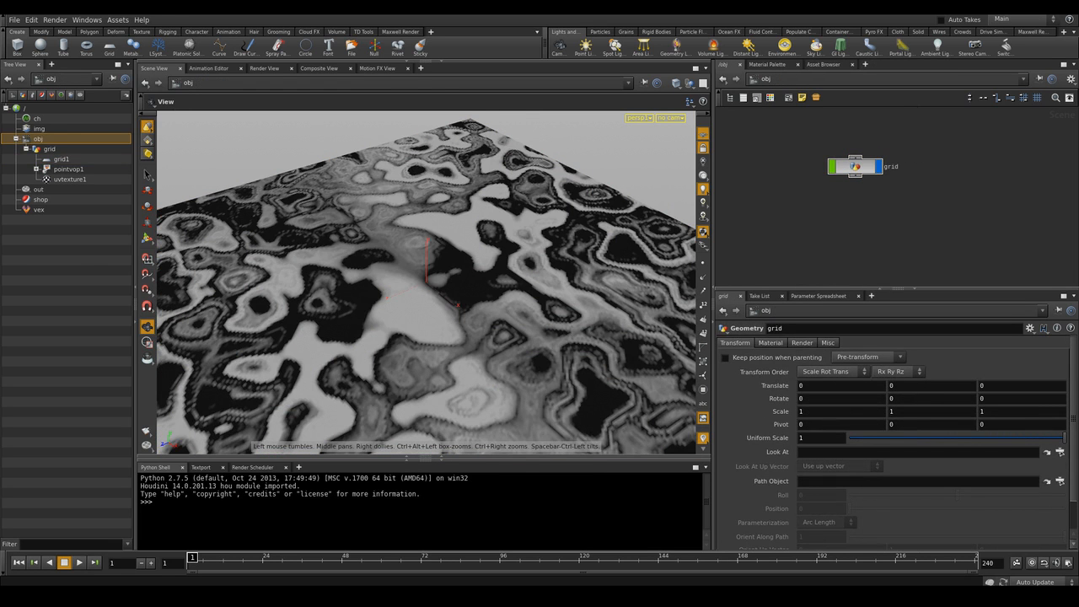
{"action": "left_click_drag", "start_coordinate": [426, 282], "coordinate": [497, 244]}
{"action": "right_click_drag", "start_coordinate": [497, 244], "coordinate": [497, 337]}
{"action": "middle_click_drag", "start_coordinate": [497, 337], "coordinate": [474, 314]}
{"action": "left_click_drag", "start_coordinate": [473, 314], "coordinate": [480, 368]}
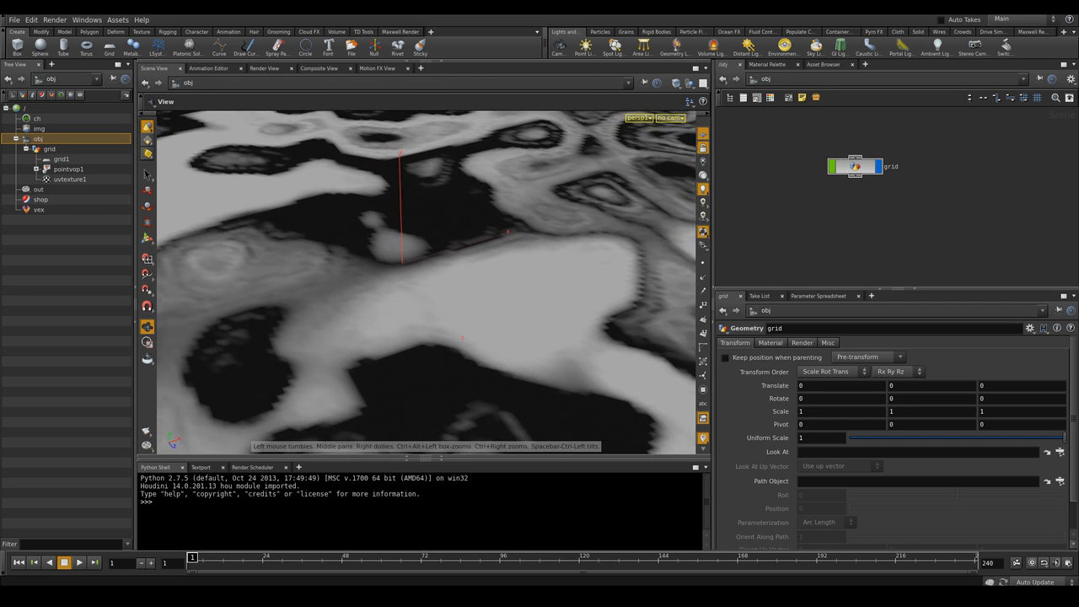
{"action": "middle_click_drag", "start_coordinate": [480, 367], "coordinate": [426, 389]}
{"action": "left_click_drag", "start_coordinate": [425, 371], "coordinate": [439, 336]}
{"action": "left_click", "coordinate": [559, 47], "text": "ctrl"}
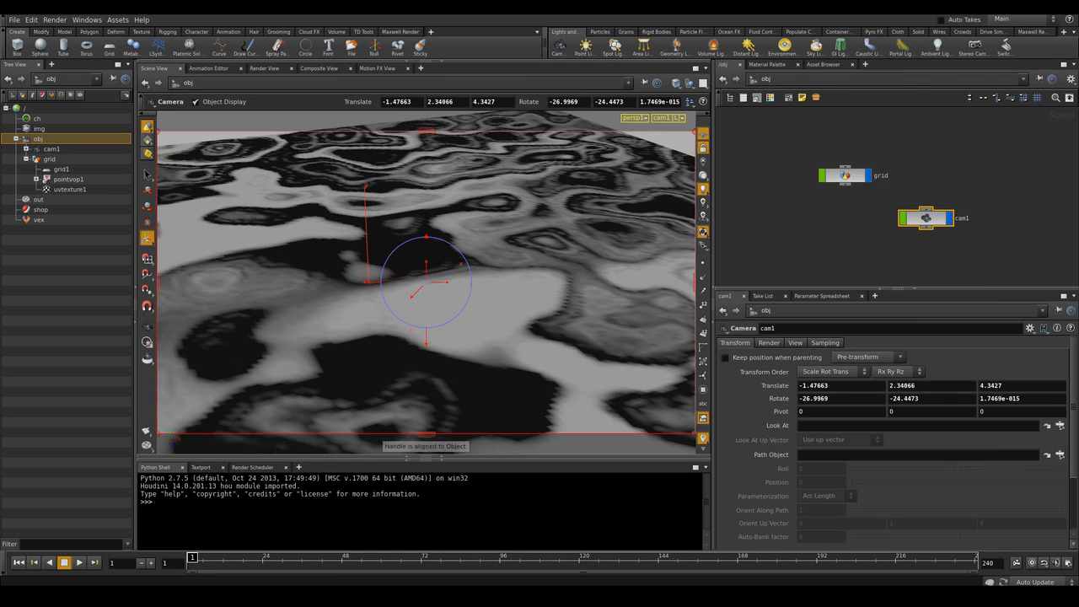
{"action": "right_click_drag", "start_coordinate": [439, 312], "coordinate": [459, 337], "text": "alt"}
{"action": "left_click_drag", "start_coordinate": [459, 337], "coordinate": [411, 333], "text": "alt"}
{"action": "middle_click_drag", "start_coordinate": [411, 334], "coordinate": [410, 338], "text": "alt"}
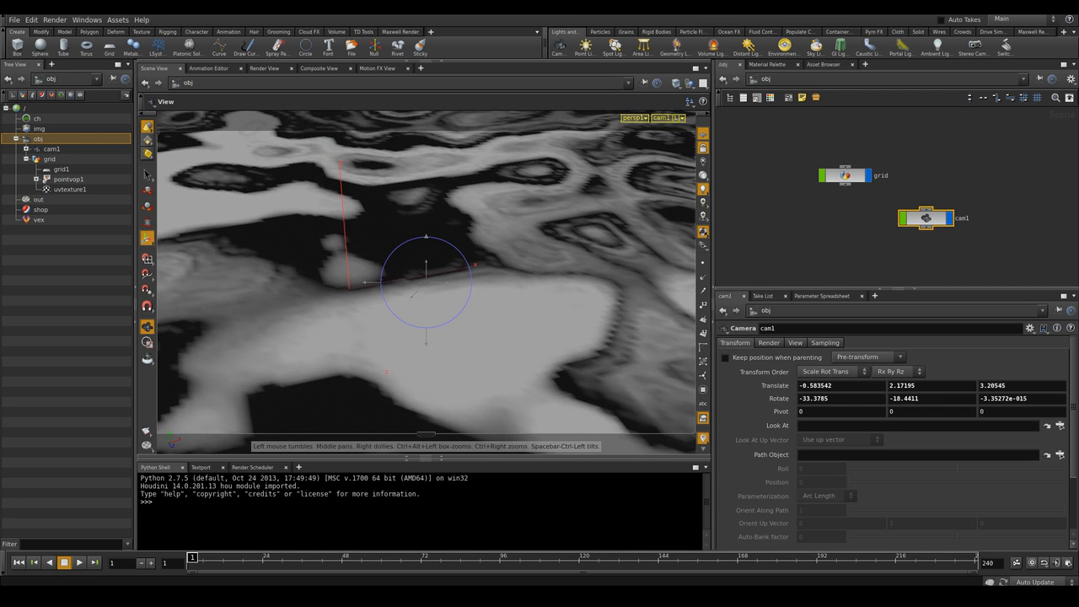
{"action": "key", "text": "Return"}
Append an Attribute Create node below the Point VOP inside the grid network
{"action": "left_click_drag", "start_coordinate": [925, 218], "coordinate": [930, 206]}
{"action": "double_click", "coordinate": [844, 175]}
{"action": "middle_click_drag", "start_coordinate": [844, 176], "coordinate": [836, 130]}
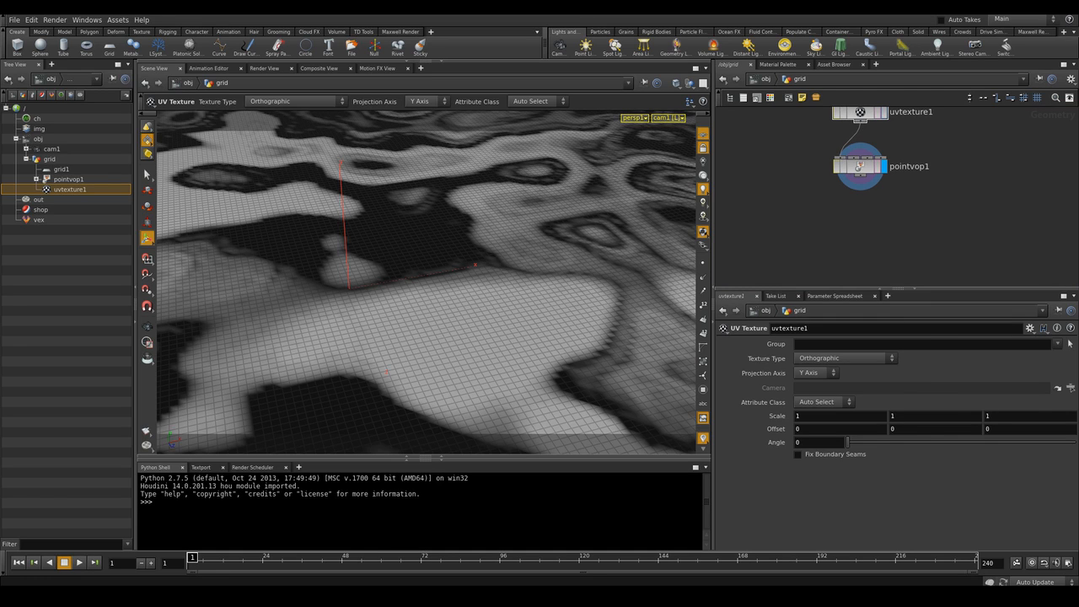
{"action": "key", "text": "Tab"}
{"action": "type", "text": "attribcre"}
{"action": "key", "text": "Return"}
{"action": "left_click", "coordinate": [860, 227]}
{"action": "left_click", "coordinate": [883, 227]}
{"action": "middle_click_drag", "start_coordinate": [883, 227], "coordinate": [875, 168]}
Name the new attribute effect_area and set its value to $CR
{"action": "double_click", "coordinate": [841, 388]}
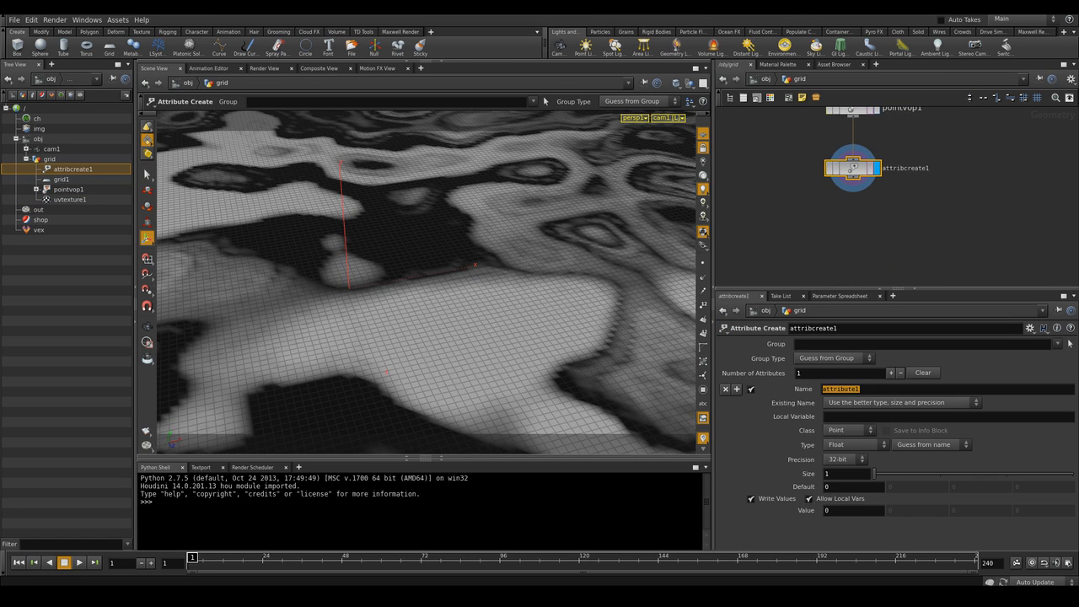
{"action": "type", "text": "fect_are"}
{"action": "double_click", "coordinate": [827, 511]}
{"action": "type", "text": "$CR"}
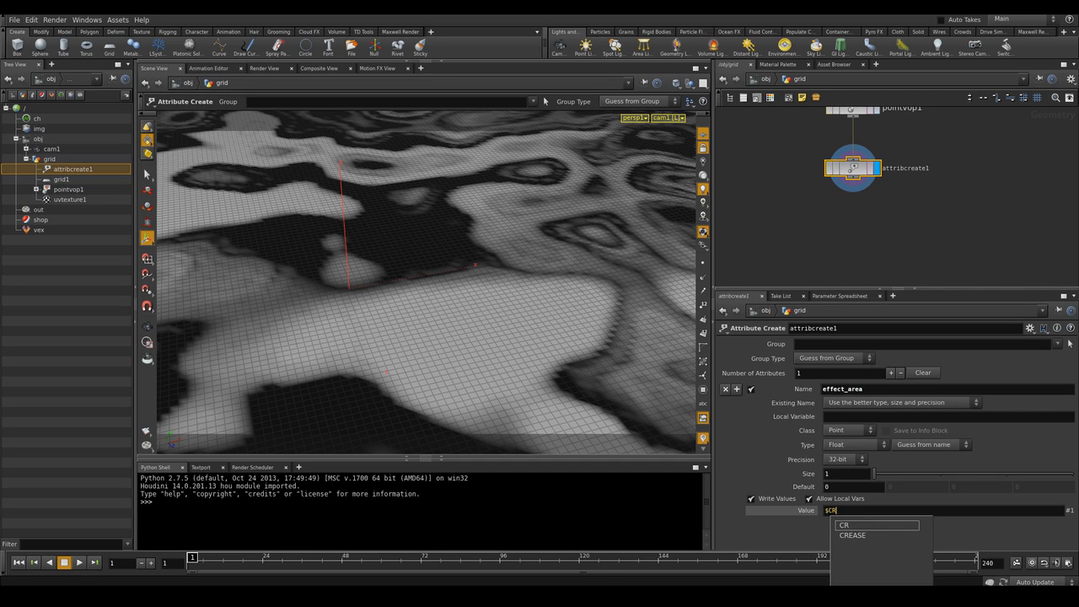
{"action": "key", "text": "Return"}
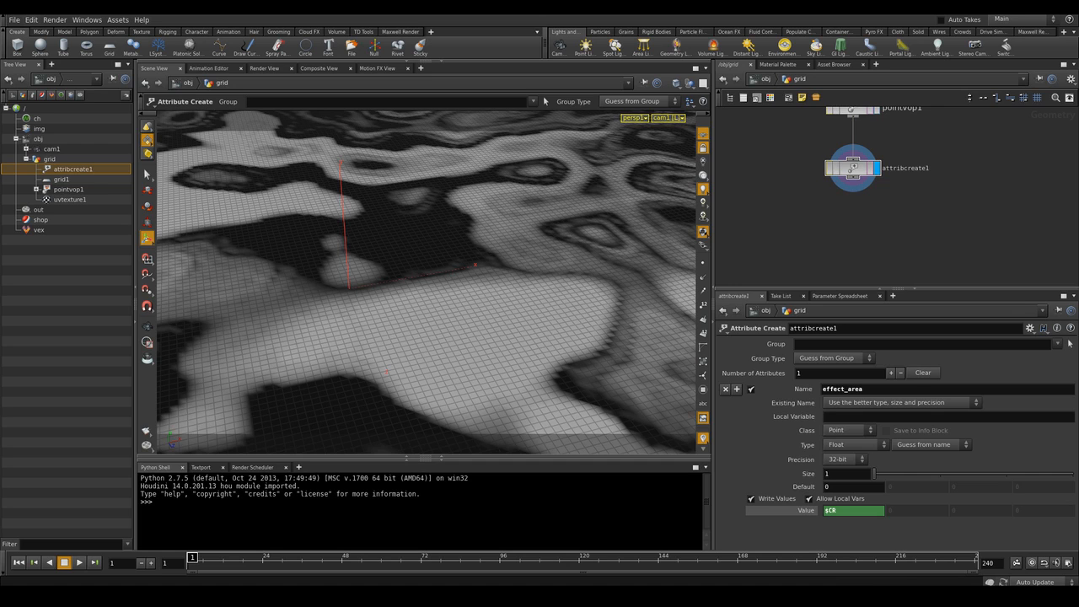
Set the first Turbulent Noise's roughness to 0.695 inside the Point VOP
{"action": "middle_click_drag", "start_coordinate": [897, 186], "coordinate": [892, 206]}
{"action": "left_click", "coordinate": [847, 128]}
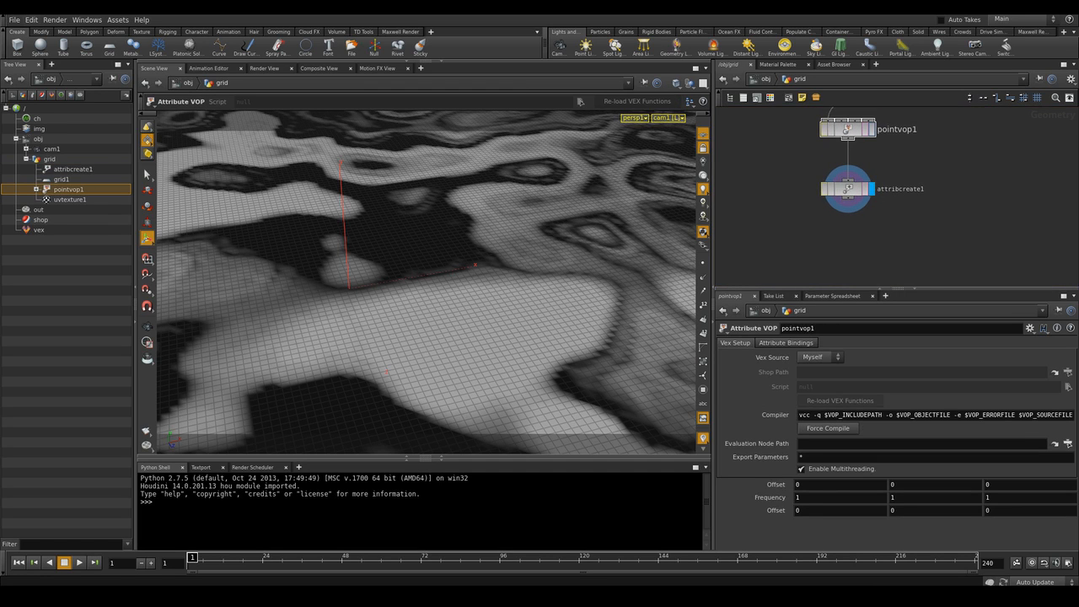
{"action": "middle_click_drag", "start_coordinate": [894, 160], "coordinate": [906, 197]}
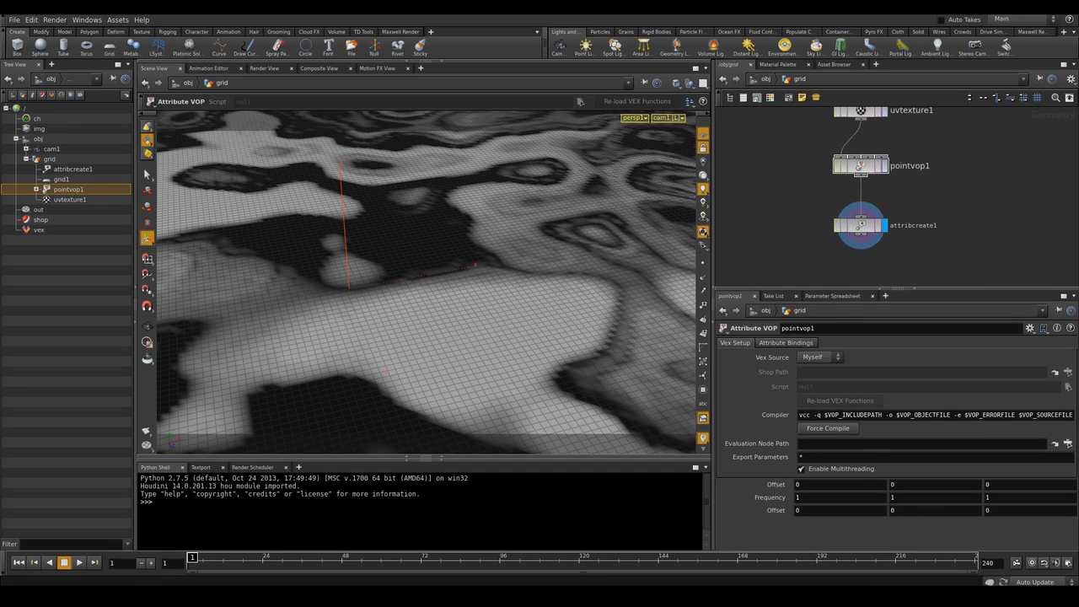
{"action": "double_click", "coordinate": [839, 165]}
{"action": "left_click", "coordinate": [915, 169]}
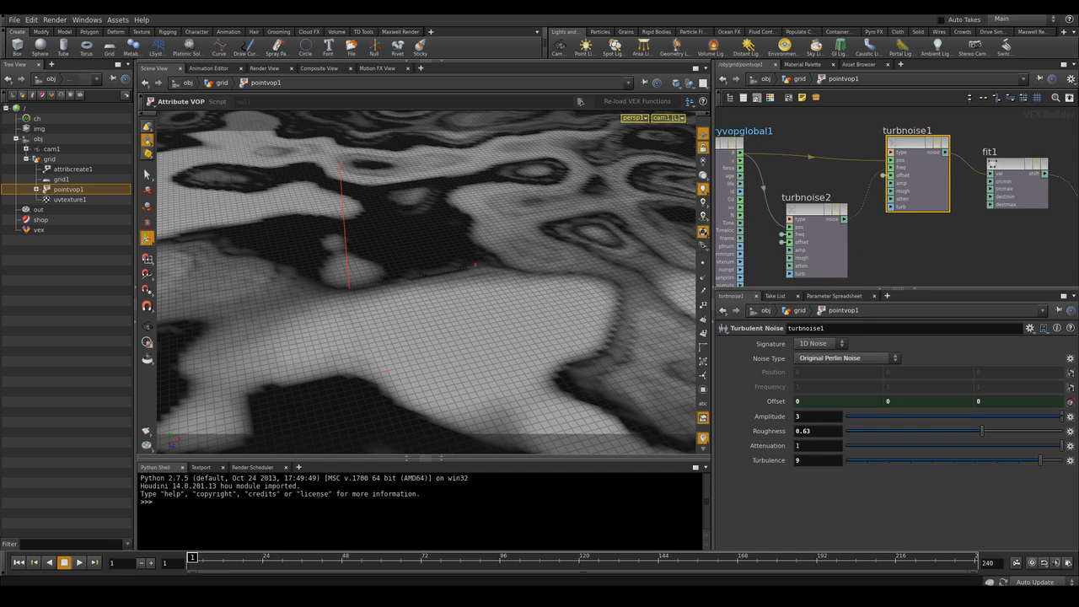
{"action": "middle_click_drag", "start_coordinate": [915, 194], "coordinate": [915, 163]}
{"action": "left_click", "coordinate": [814, 431]}
{"action": "key", "text": "BackSpace"}
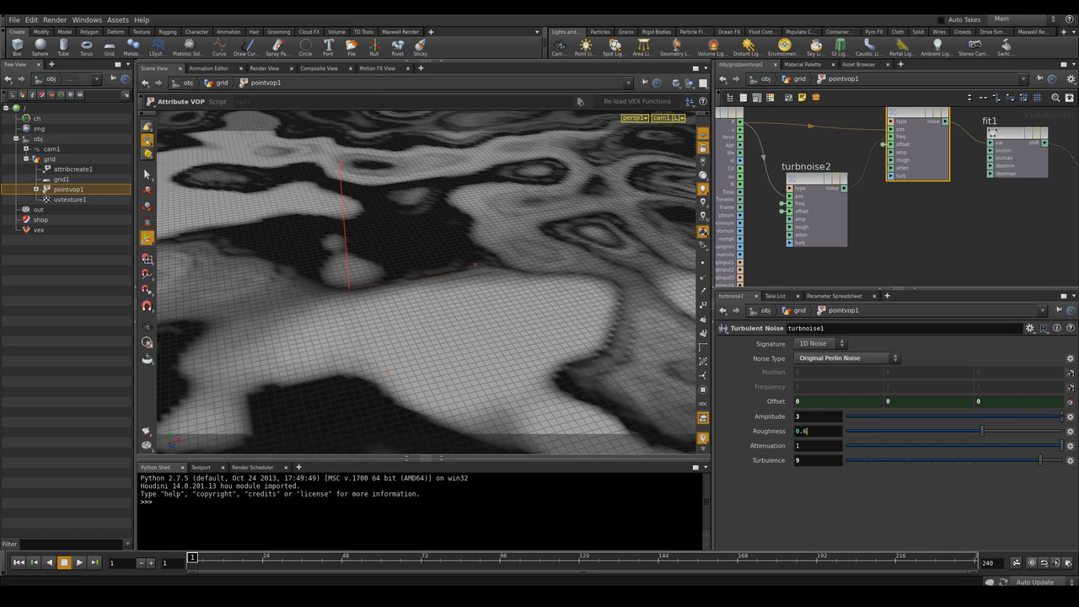
{"action": "type", "text": "95"}
{"action": "key", "text": "Return"}
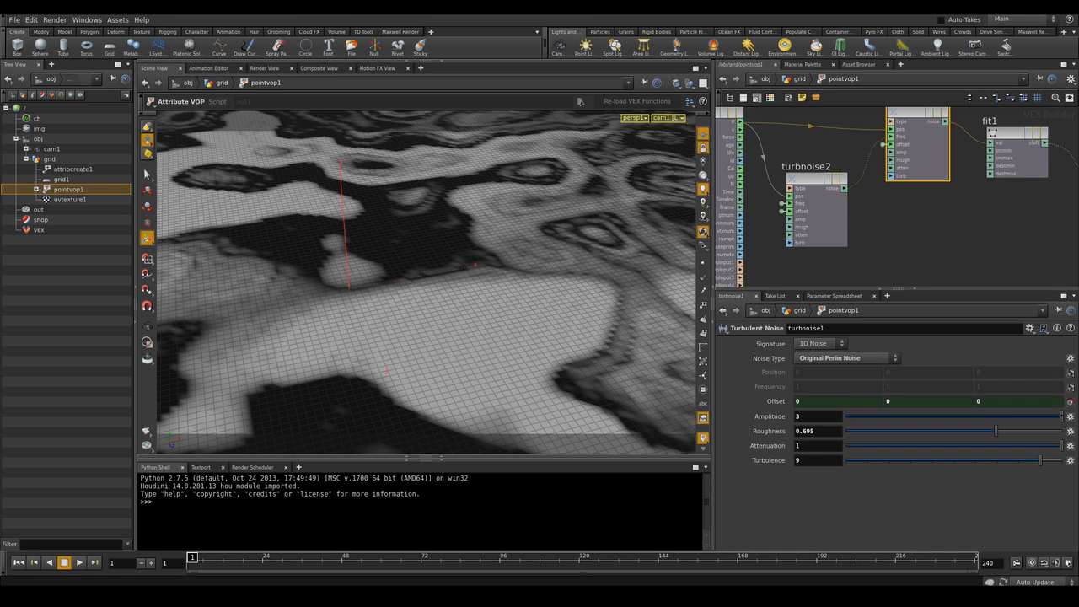
{"action": "middle_click_drag", "start_coordinate": [860, 221], "coordinate": [876, 223]}
{"action": "left_click", "coordinate": [833, 215]}
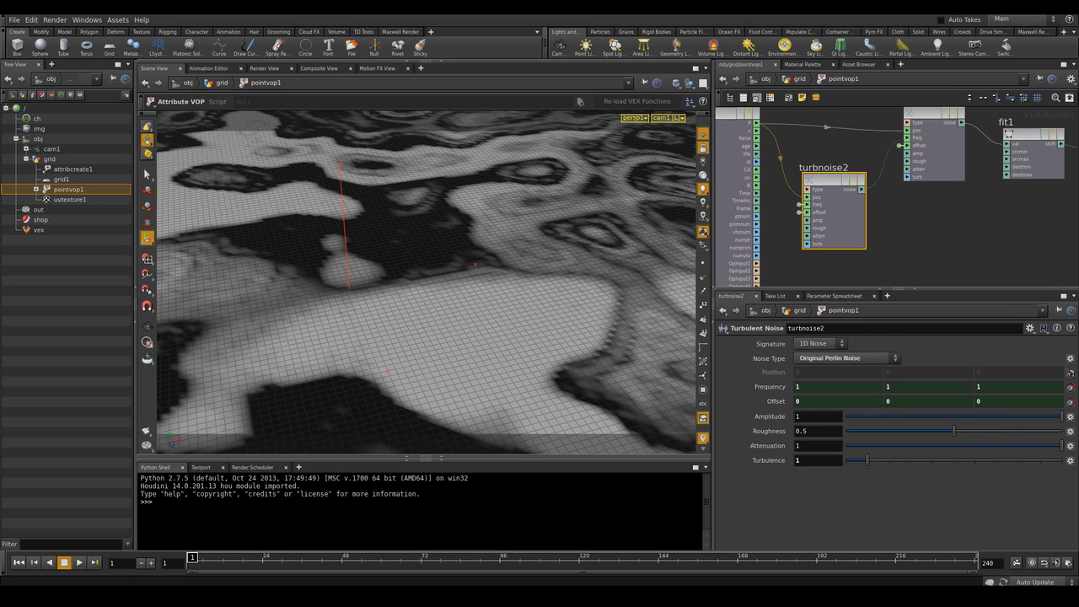
{"action": "middle_click_drag", "start_coordinate": [893, 199], "coordinate": [878, 234]}
{"action": "left_click", "coordinate": [915, 151]}
{"action": "key", "text": "u"}
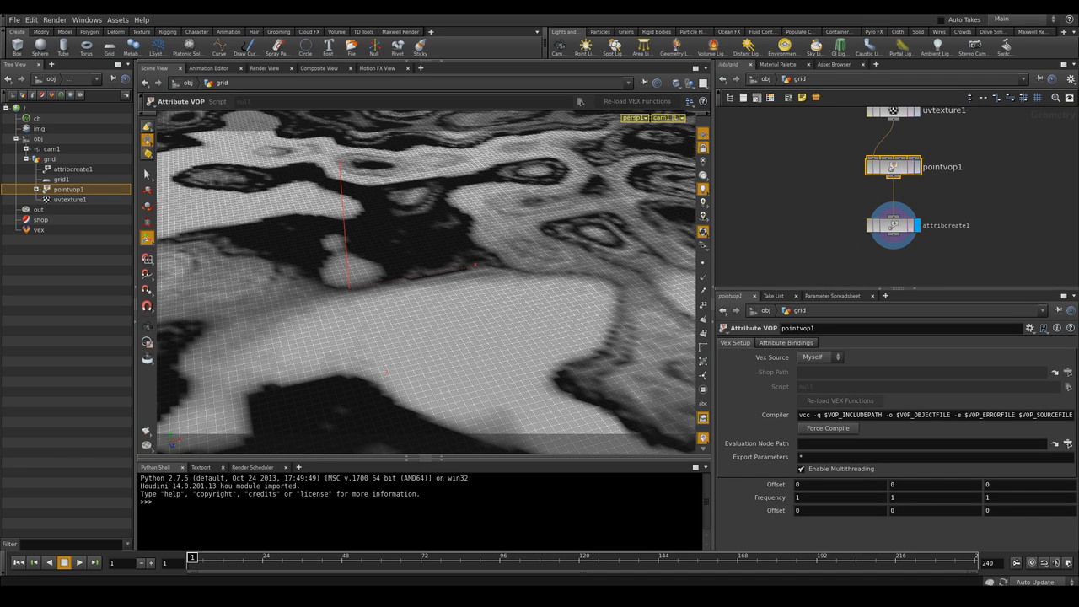
{"action": "left_click", "coordinate": [703, 147]}
{"action": "mouse_move", "coordinate": [893, 199]}
{"action": "middle_mouse_down"}
{"action": "mouse_move", "coordinate": [889, 186]}
{"action": "mouse_move", "coordinate": [895, 215]}
{"action": "middle_mouse_up"}
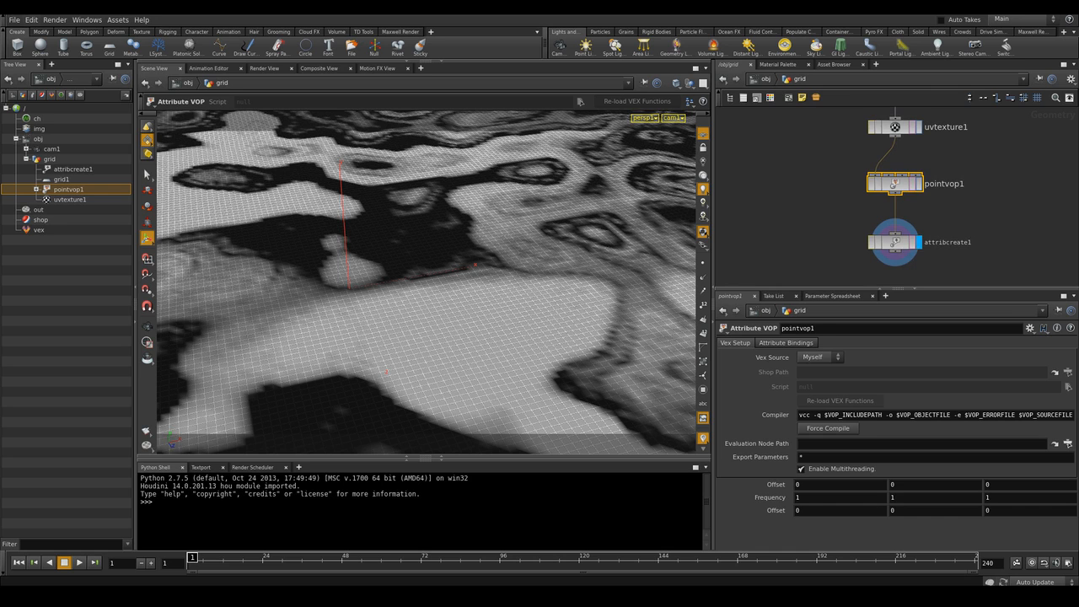
{"action": "left_click", "coordinate": [761, 79]}
{"action": "left_click", "coordinate": [914, 160]}
{"action": "mouse_move", "coordinate": [931, 208]}
{"action": "left_mouse_down"}
{"action": "mouse_move", "coordinate": [959, 169]}
{"action": "mouse_move", "coordinate": [936, 207]}
{"action": "left_mouse_up"}
{"action": "left_click_drag", "start_coordinate": [851, 165], "coordinate": [852, 161]}
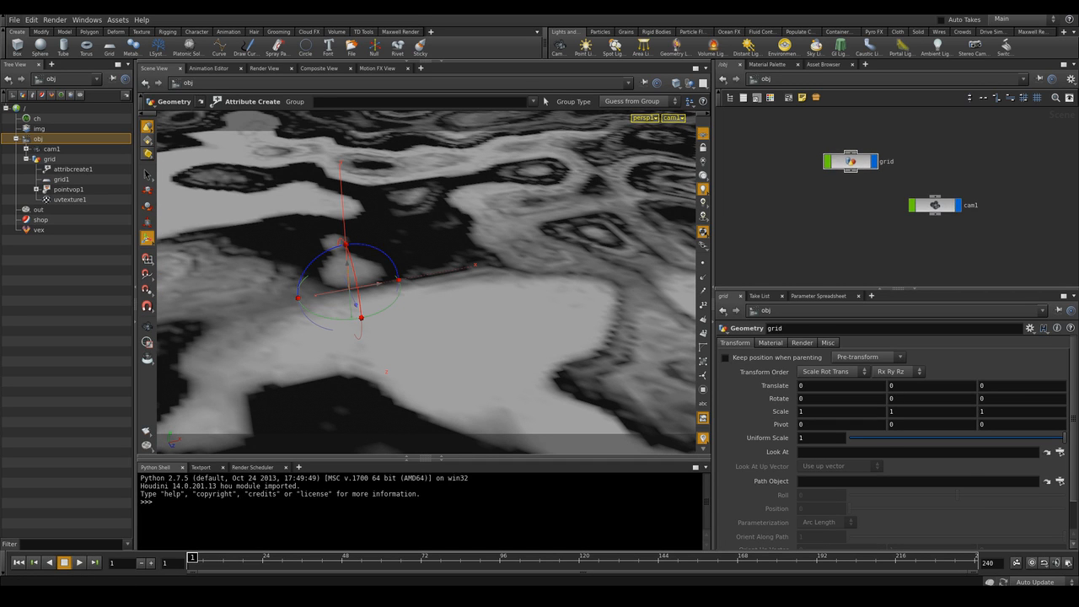
{"action": "double_click", "coordinate": [851, 161]}
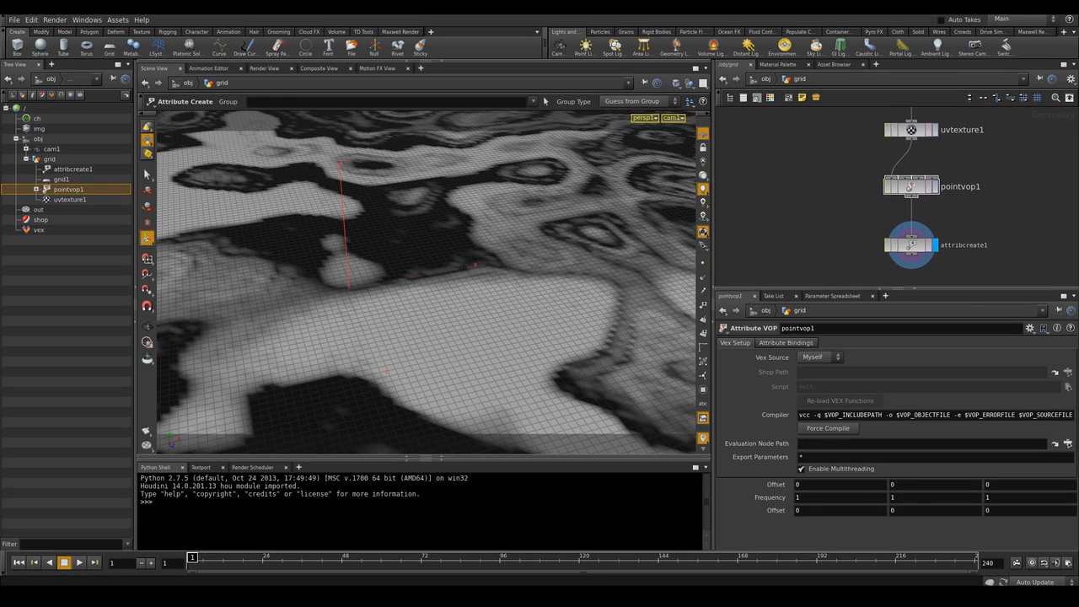
{"action": "middle_click_drag", "start_coordinate": [859, 211], "coordinate": [837, 197]}
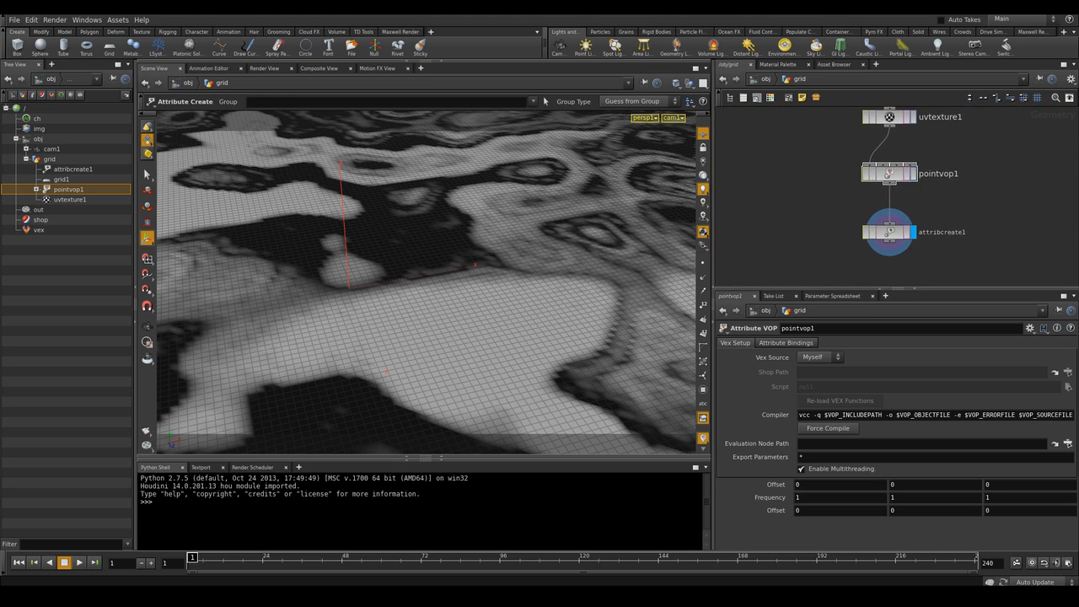
{"action": "middle_click_drag", "start_coordinate": [885, 236], "coordinate": [868, 213]}
{"action": "left_click", "coordinate": [873, 150]}
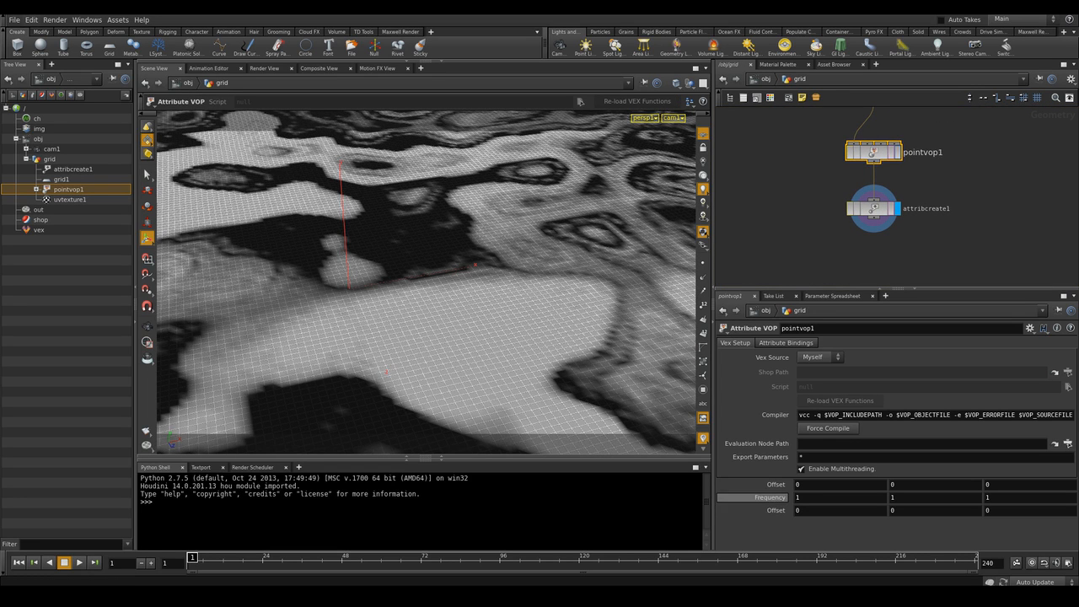
{"action": "middle_click_drag", "start_coordinate": [774, 510], "coordinate": [805, 510]}
{"action": "key", "text": "ctrl+z"}
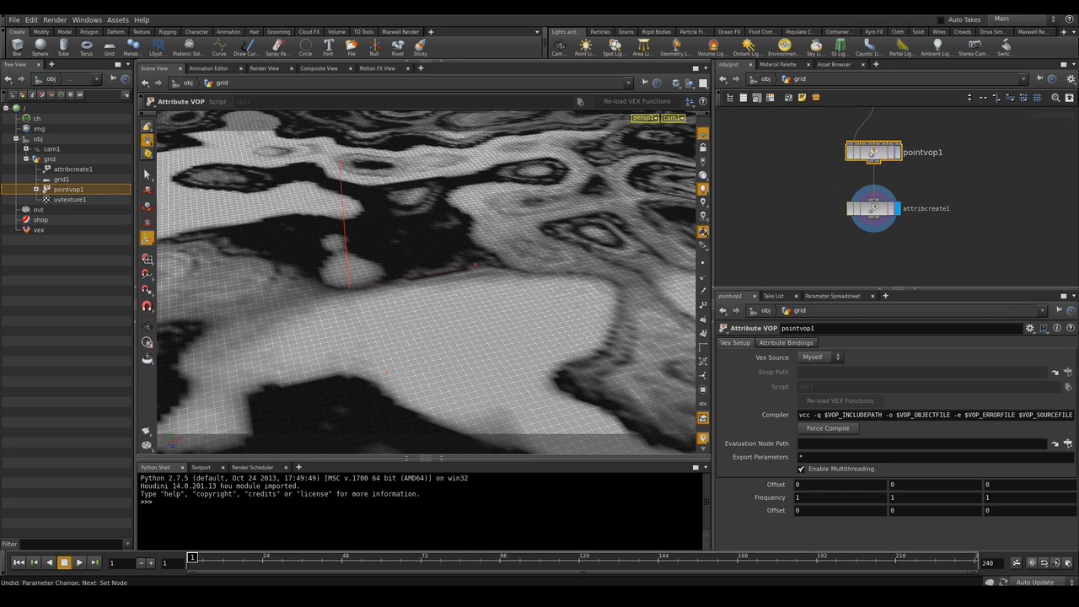
{"action": "mouse_move", "coordinate": [776, 511]}
{"action": "middle_mouse_down"}
{"action": "mouse_move", "coordinate": [776, 489]}
{"action": "mouse_move", "coordinate": [776, 512]}
{"action": "middle_mouse_up"}
Link the Point VOP's Offset Y and Z components to its X component with relative channel references
{"action": "right_click", "coordinate": [805, 396]}
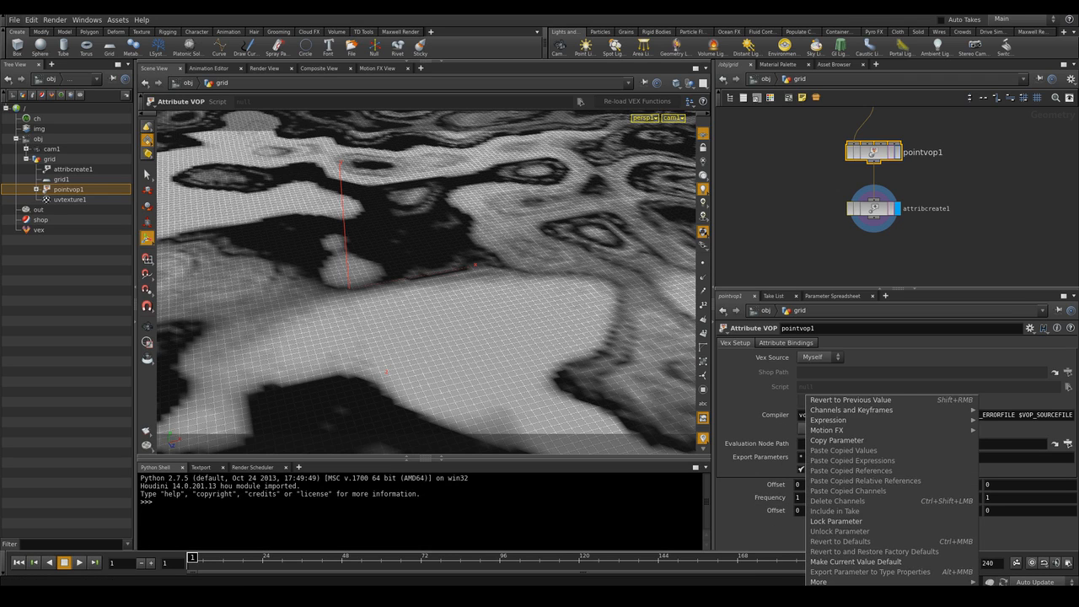
{"action": "left_click", "coordinate": [836, 440]}
{"action": "right_click", "coordinate": [900, 510]}
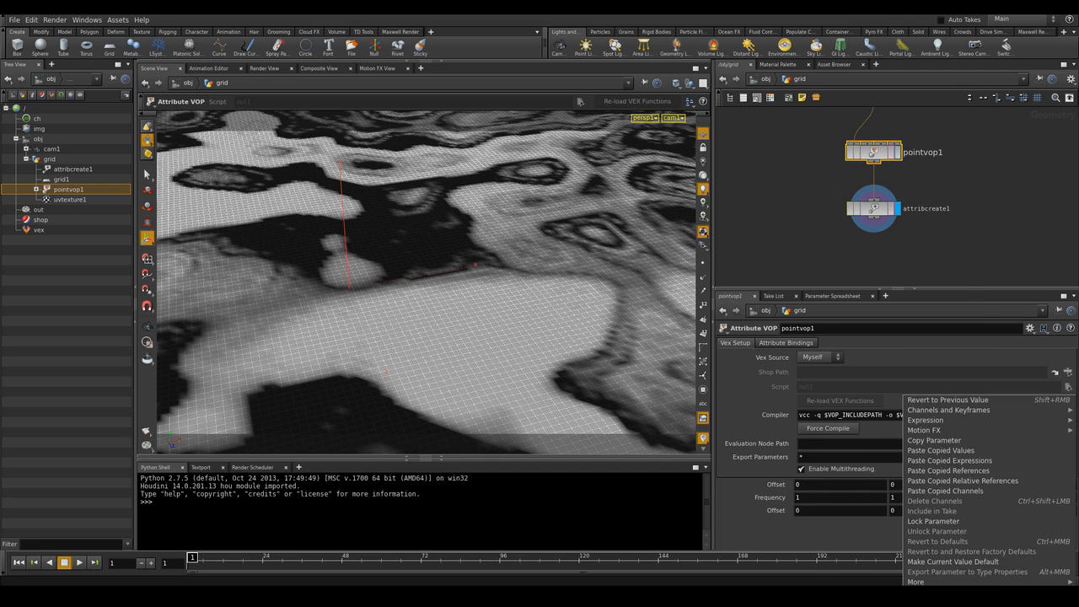
{"action": "left_click", "coordinate": [970, 481]}
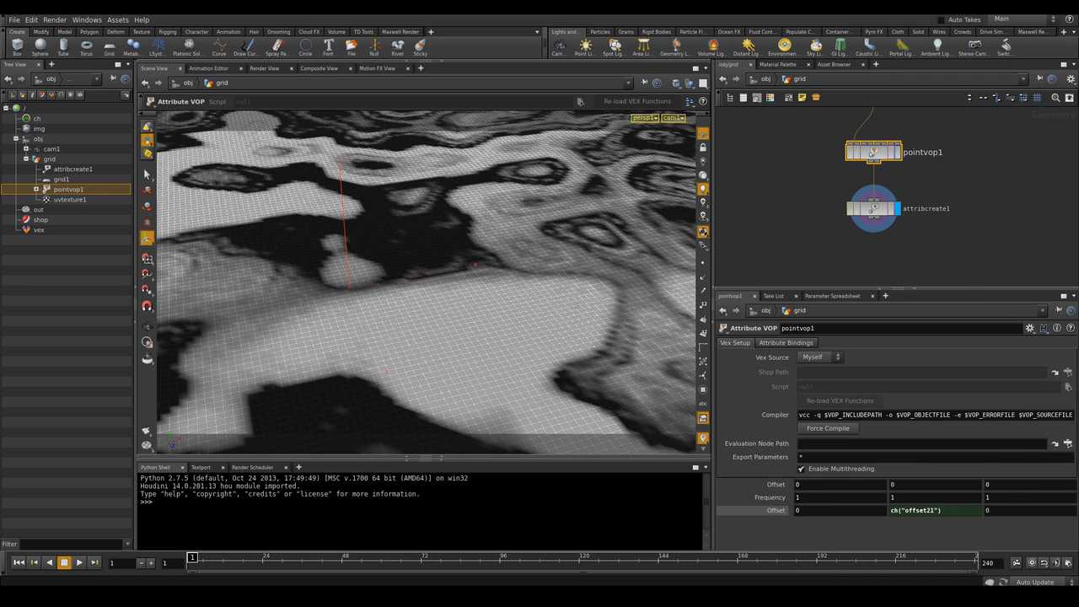
{"action": "right_click", "coordinate": [823, 510]}
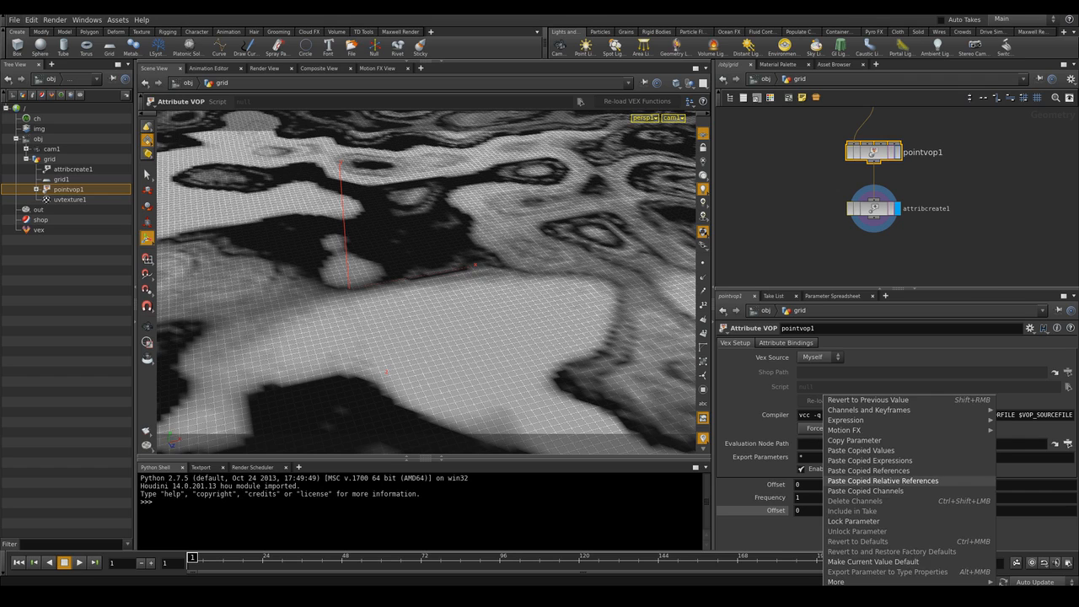
{"action": "left_click", "coordinate": [882, 481]}
Set the Point VOP's Offset X to $F/50 to animate the noise over time
{"action": "double_click", "coordinate": [811, 510]}
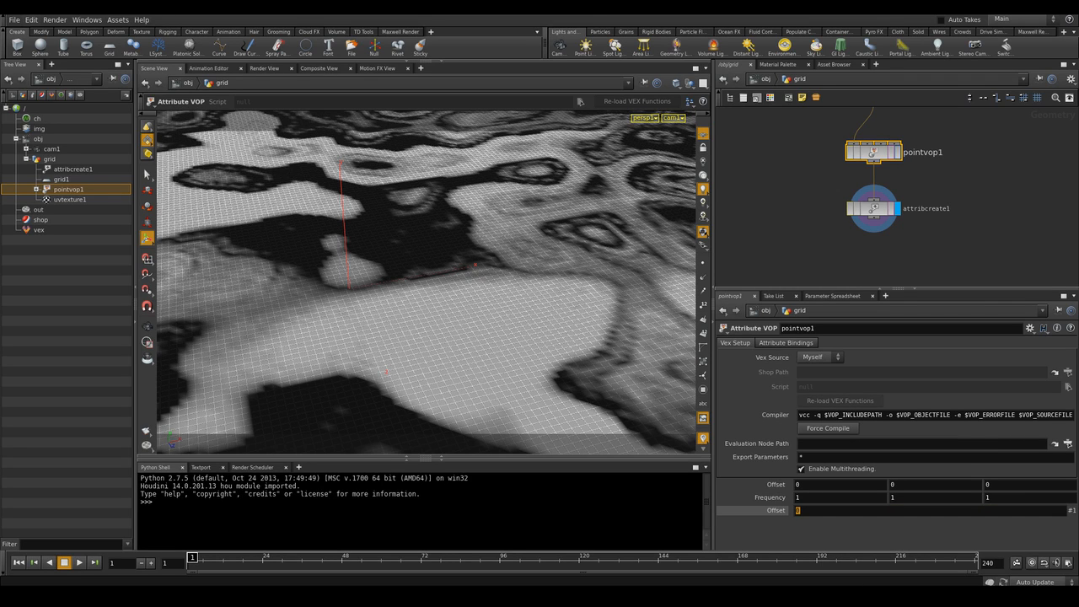
{"action": "type", "text": "$F/50"}
{"action": "key", "text": "Return"}
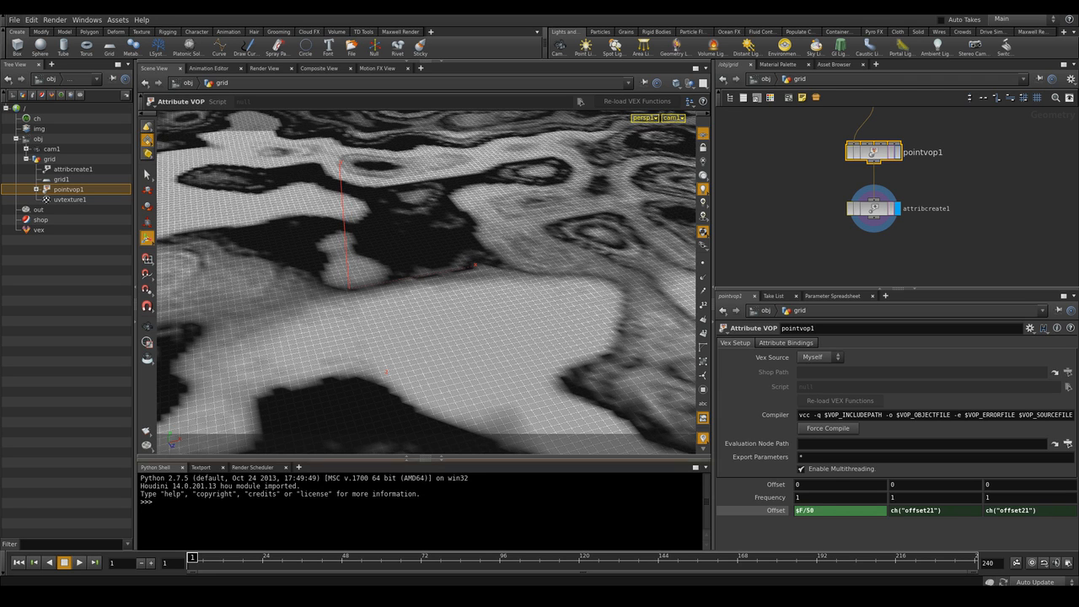
Play back the timeline to preview the animated noise
{"action": "left_click", "coordinate": [1032, 562]}
{"action": "key", "text": "Up"}
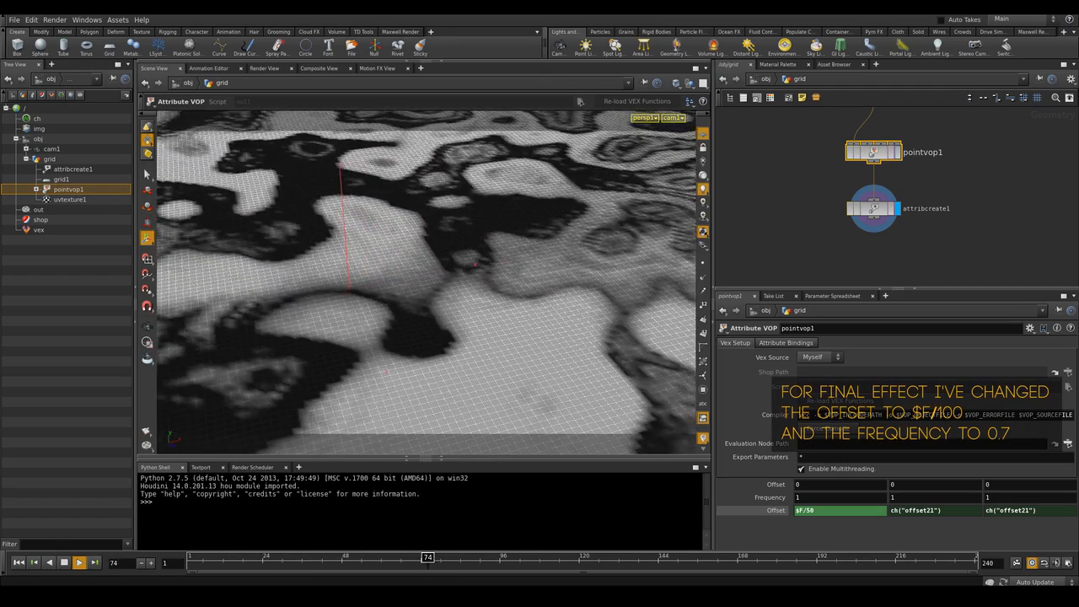
{"action": "key", "text": "Up"}
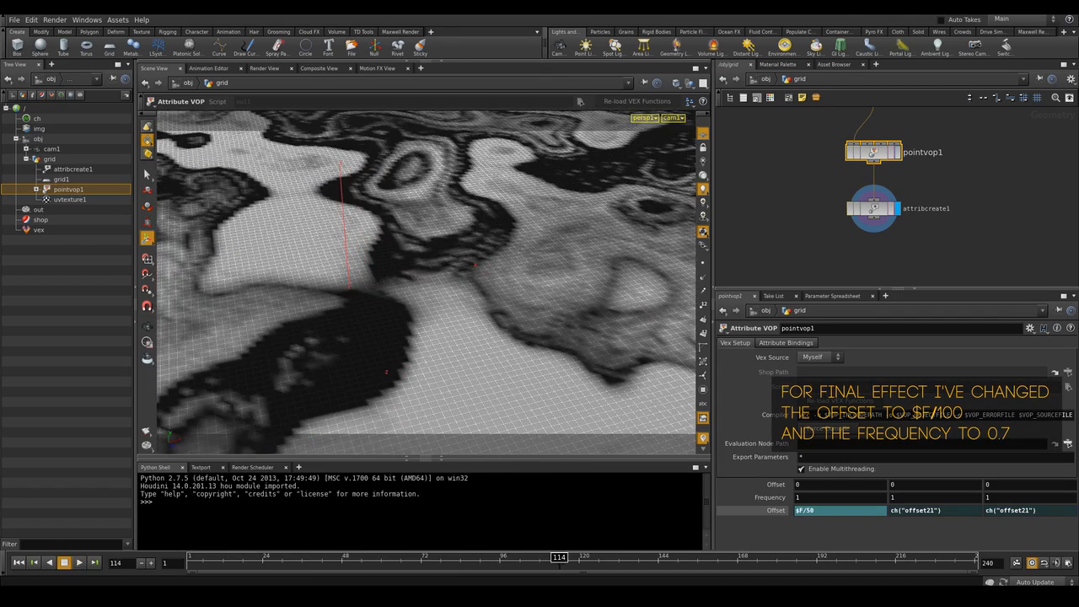
{"action": "key", "text": "ctrl+Up"}
{"action": "key", "text": "Up"}
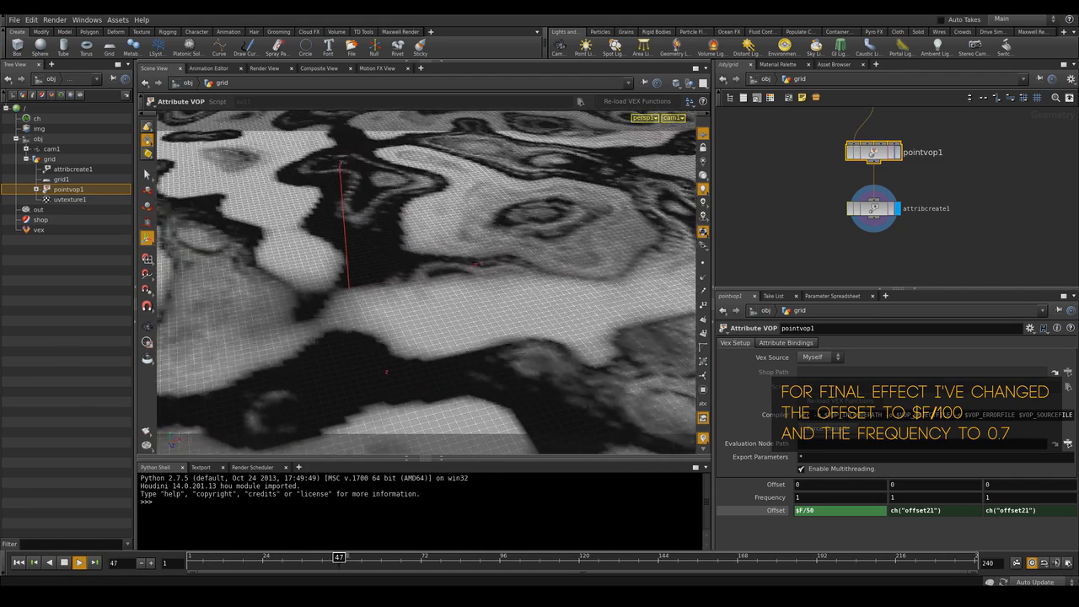
{"action": "key", "text": "Up"}
{"action": "key", "text": "ctrl+Up"}
Set the global animation end frame to 100
{"action": "left_click", "coordinate": [1068, 563]}
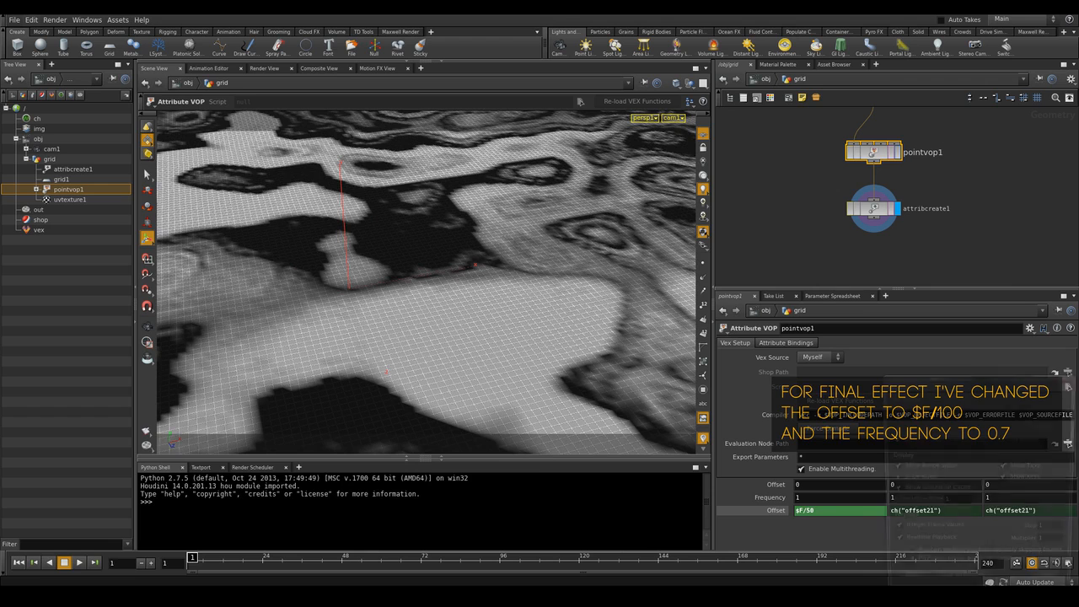
{"action": "double_click", "coordinate": [1009, 410]}
{"action": "type", "text": "10"}
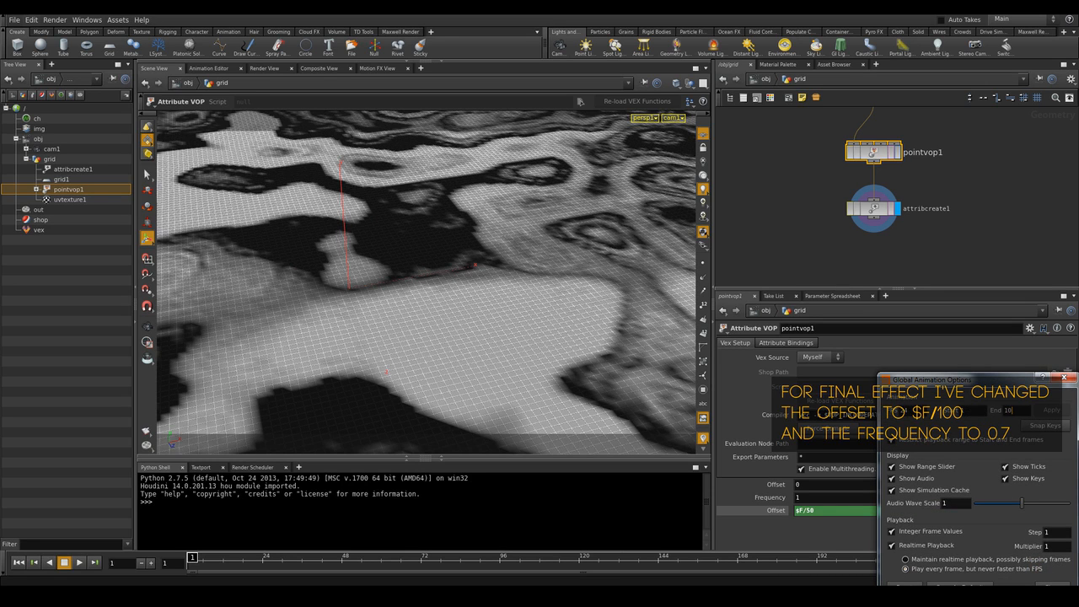
{"action": "type", "text": "0"}
{"action": "key", "text": "Return"}
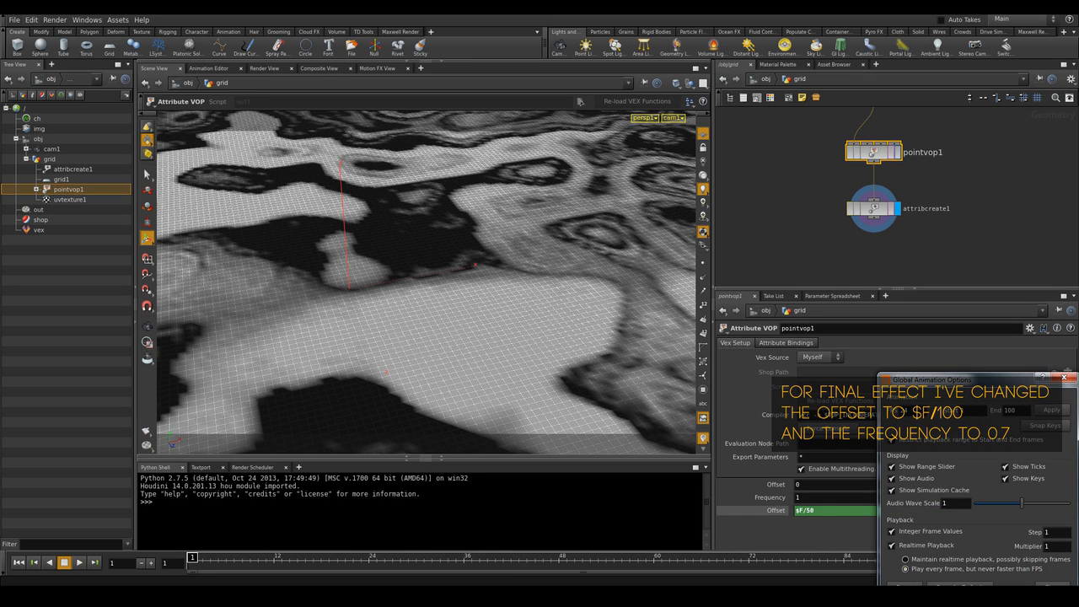
Close the animation options and replay the noise animation across the new frame range
{"action": "left_click", "coordinate": [1063, 378]}
{"action": "key", "text": "Up"}
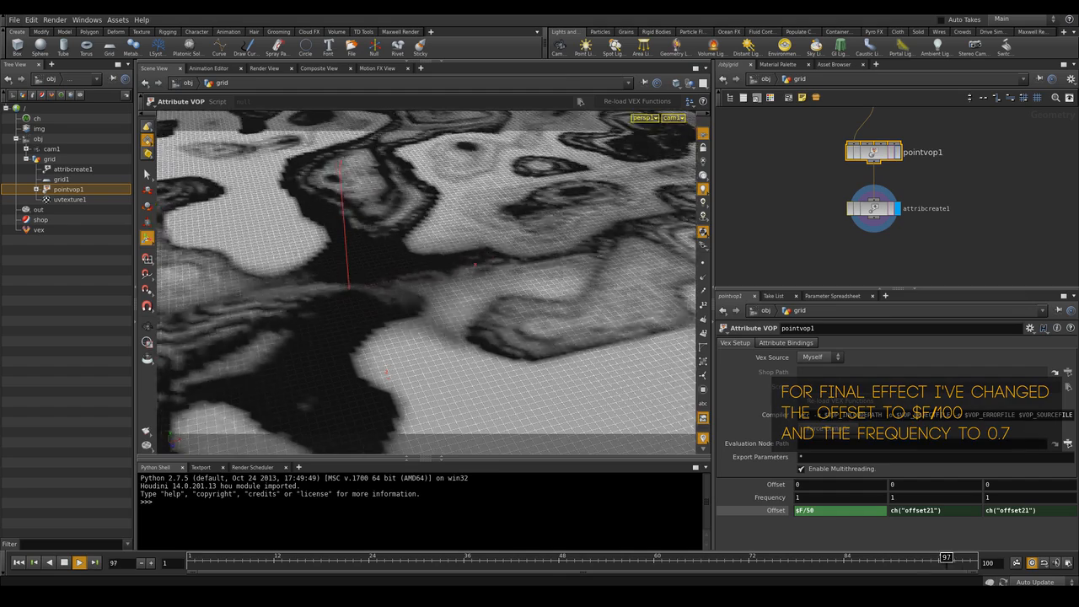
{"action": "key", "text": "Up"}
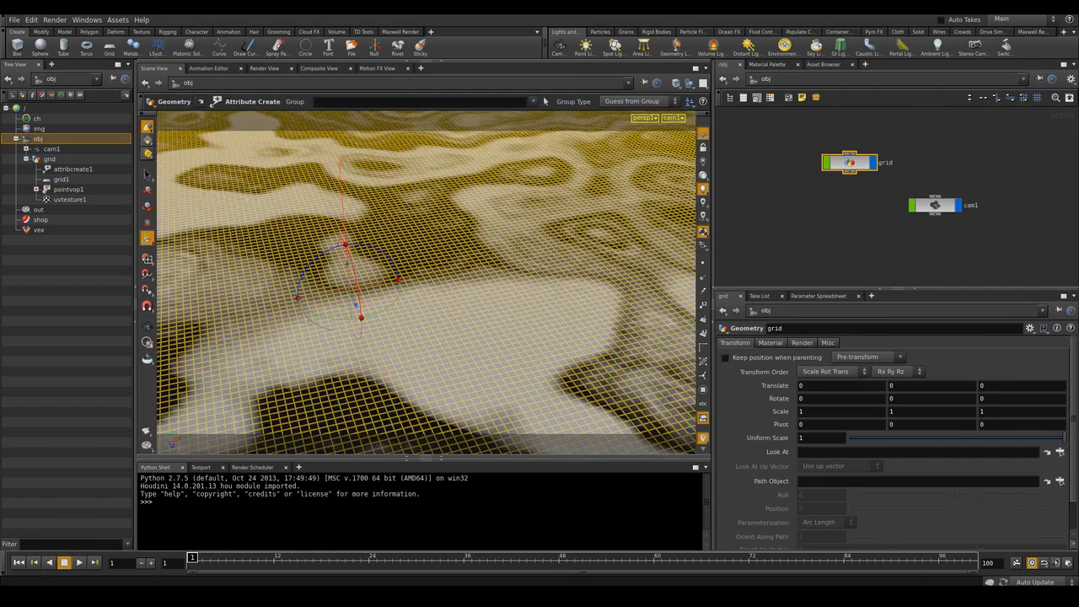
Lock the camera cam1 to the viewport and keyframe its translation and rotation at frame 1
{"action": "left_click", "coordinate": [791, 211]}
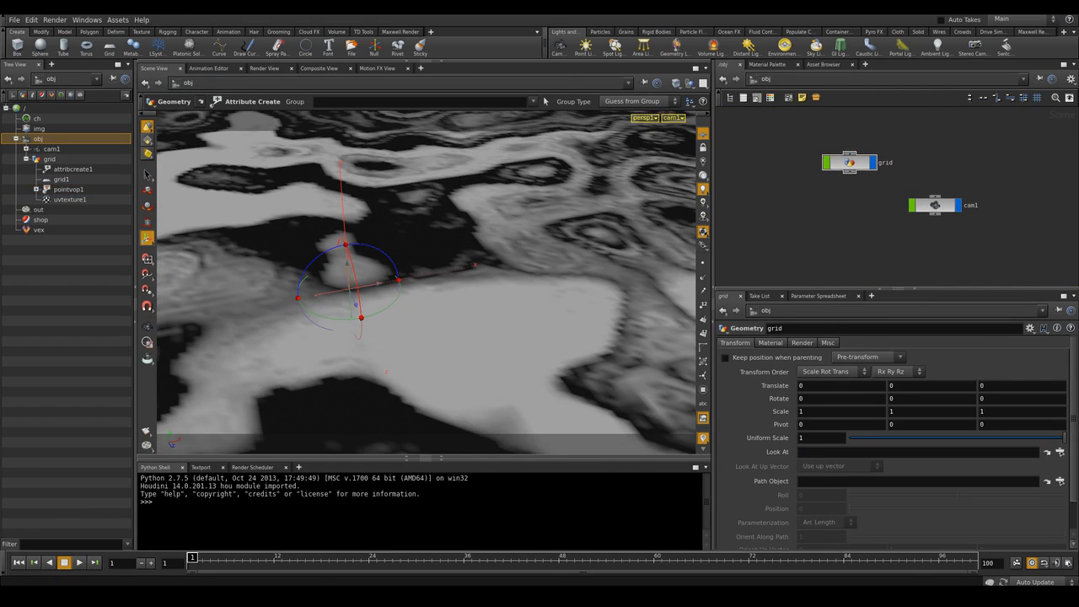
{"action": "left_click_drag", "start_coordinate": [927, 207], "coordinate": [926, 181]}
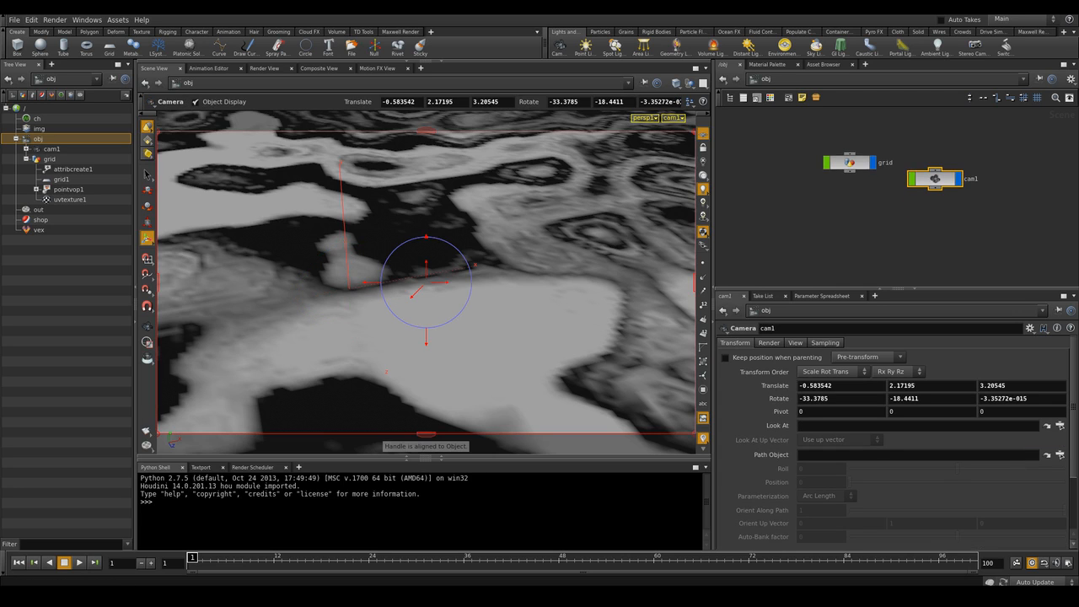
{"action": "left_click", "coordinate": [703, 147]}
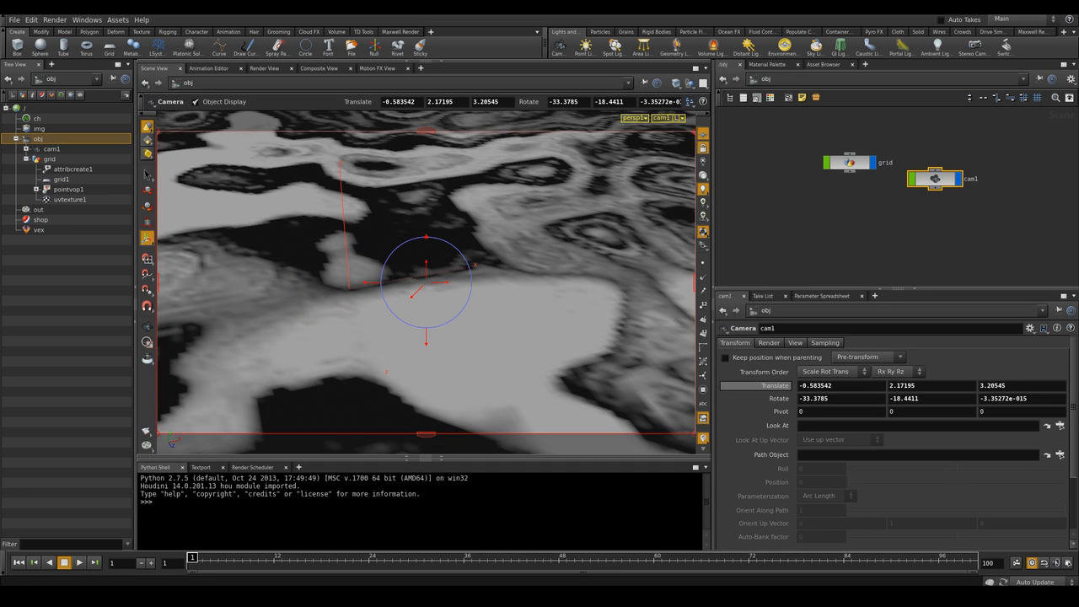
{"action": "left_click", "coordinate": [763, 385], "text": "alt"}
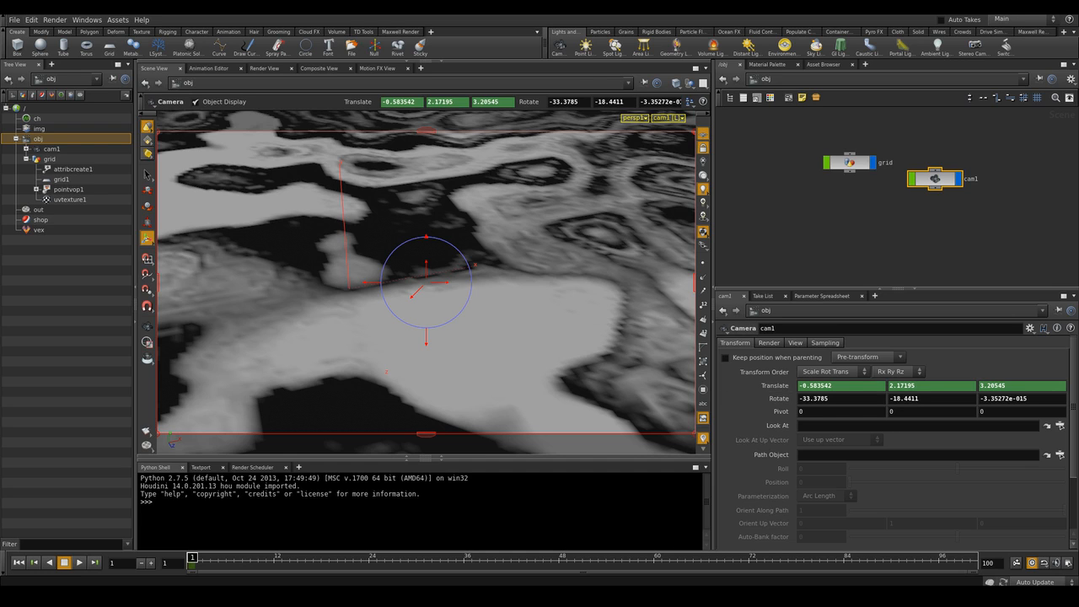
{"action": "left_click", "coordinate": [762, 398], "text": "alt"}
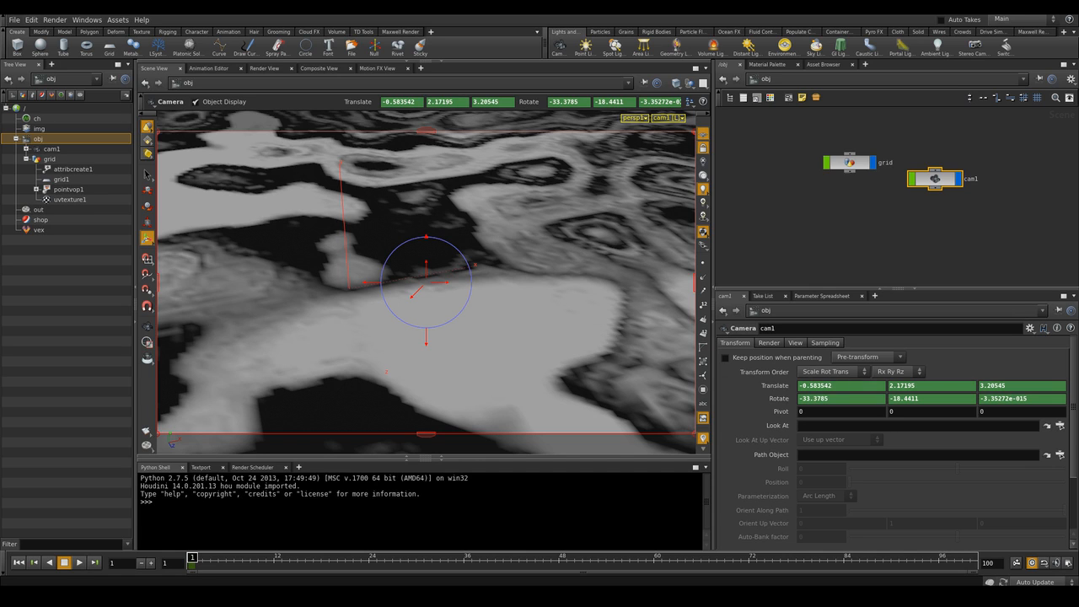
At frame 100, move the camera forward over the terrain and keyframe its translation and rotation again
{"action": "left_click", "coordinate": [969, 558]}
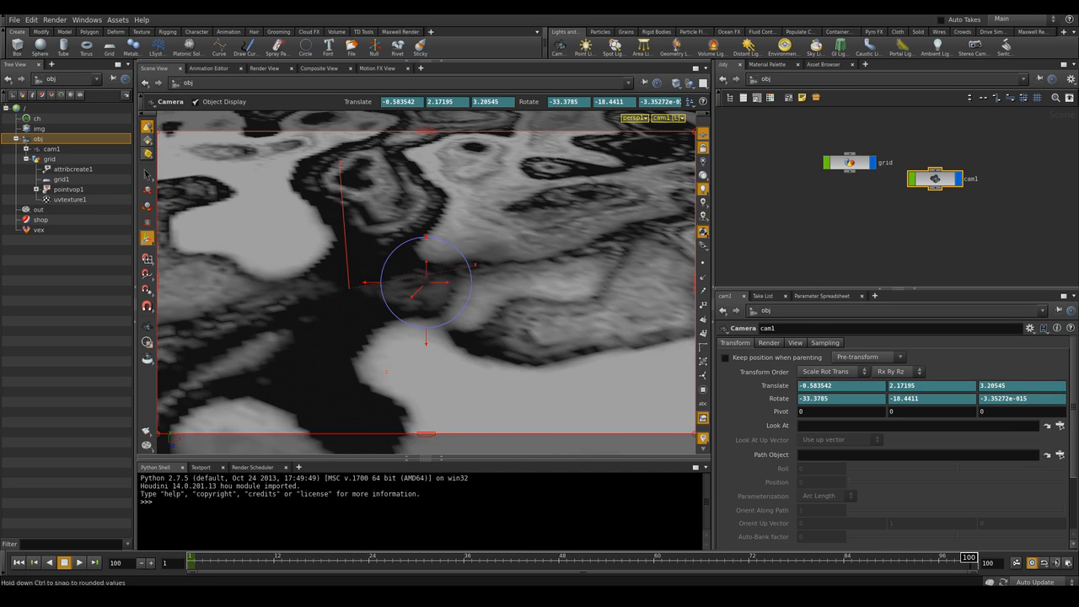
{"action": "key", "text": "space"}
{"action": "middle_click_drag", "start_coordinate": [425, 282], "coordinate": [295, 273]}
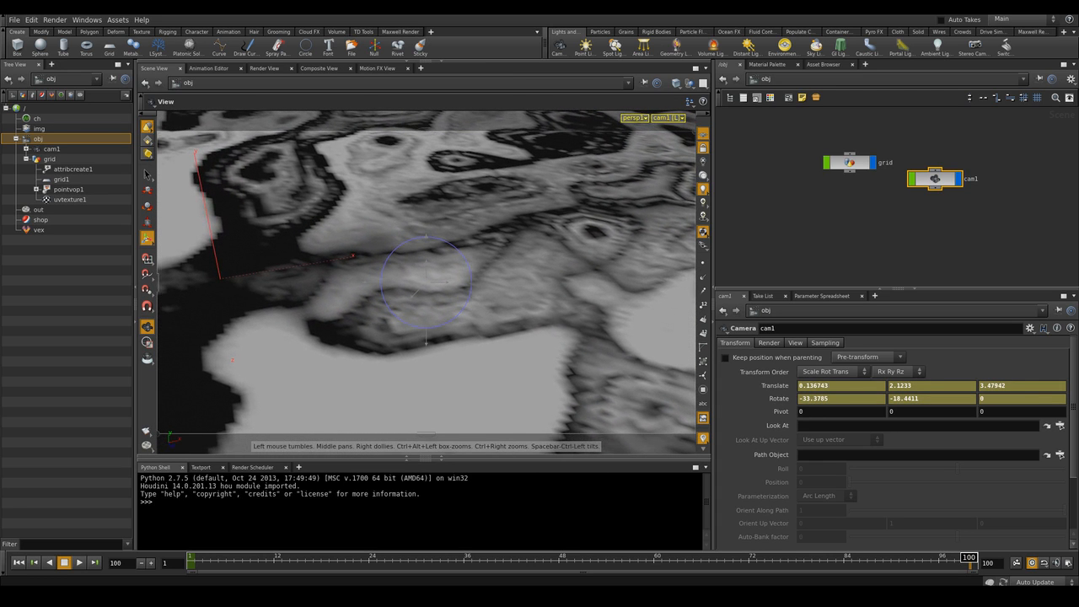
{"action": "left_click", "coordinate": [769, 385], "text": "alt"}
{"action": "left_click", "coordinate": [771, 399], "text": "alt"}
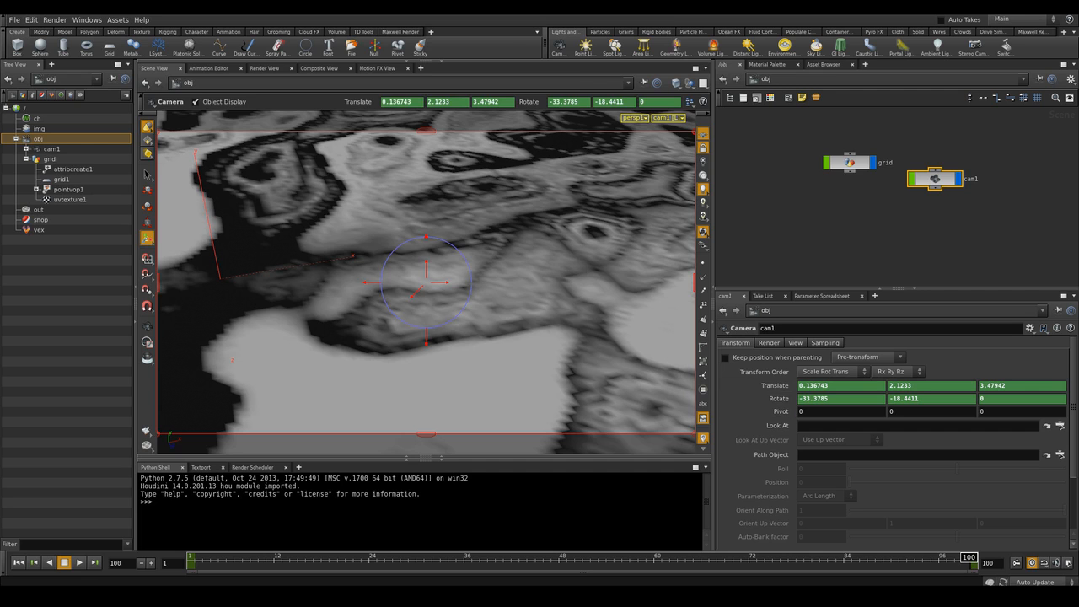
Inspect the camera's translation and rotation animation curves in the channel editor
{"action": "left_click", "coordinate": [770, 385], "text": "shift"}
{"action": "left_click_drag", "start_coordinate": [382, 100], "coordinate": [488, 262]}
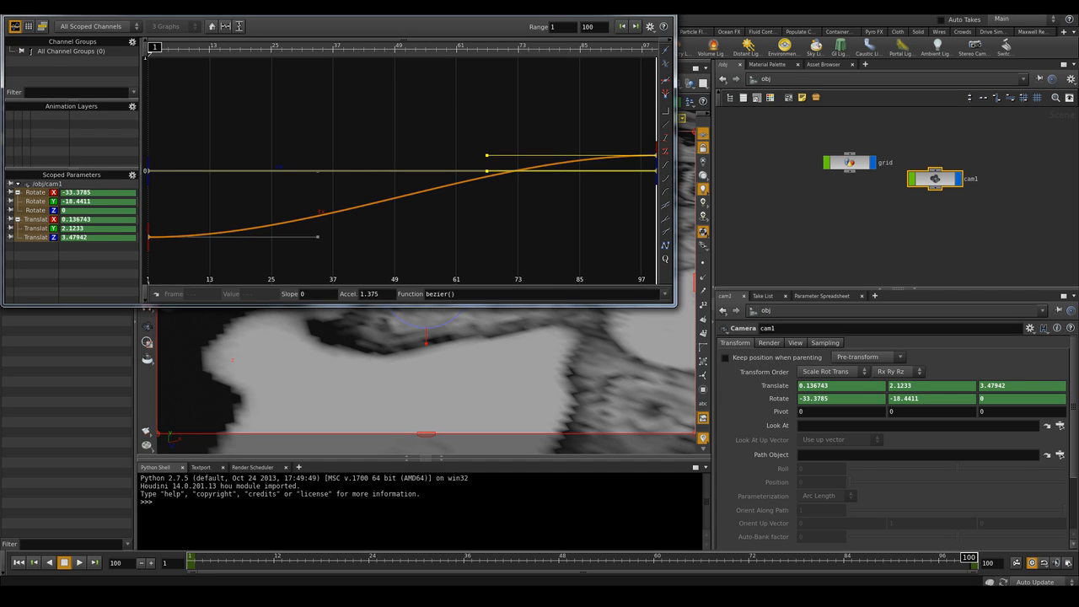
{"action": "left_click", "coordinate": [661, 8]}
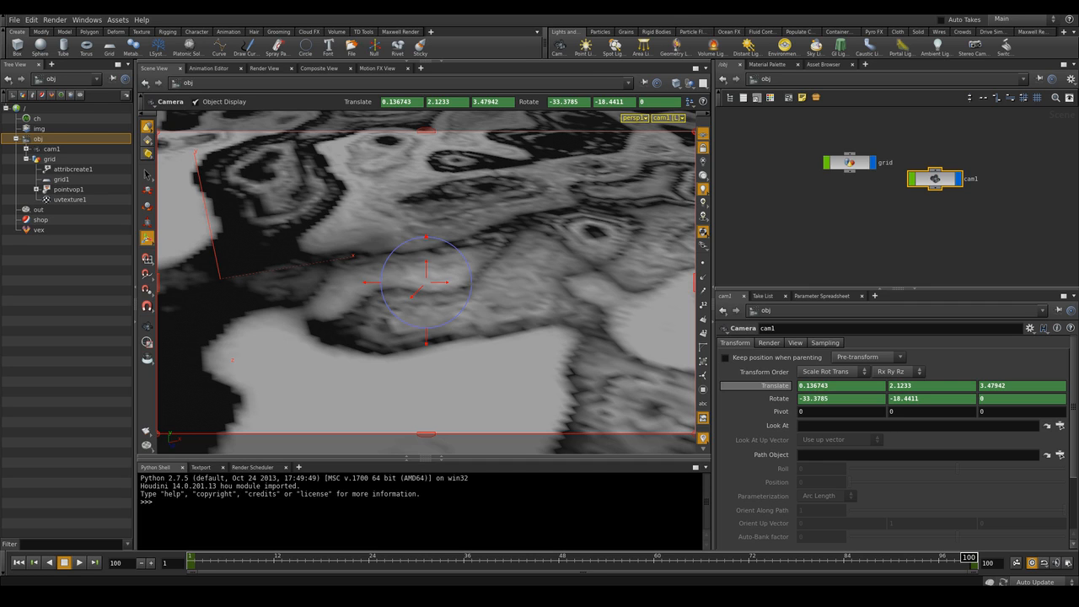
{"action": "left_click", "coordinate": [767, 398], "text": "shift"}
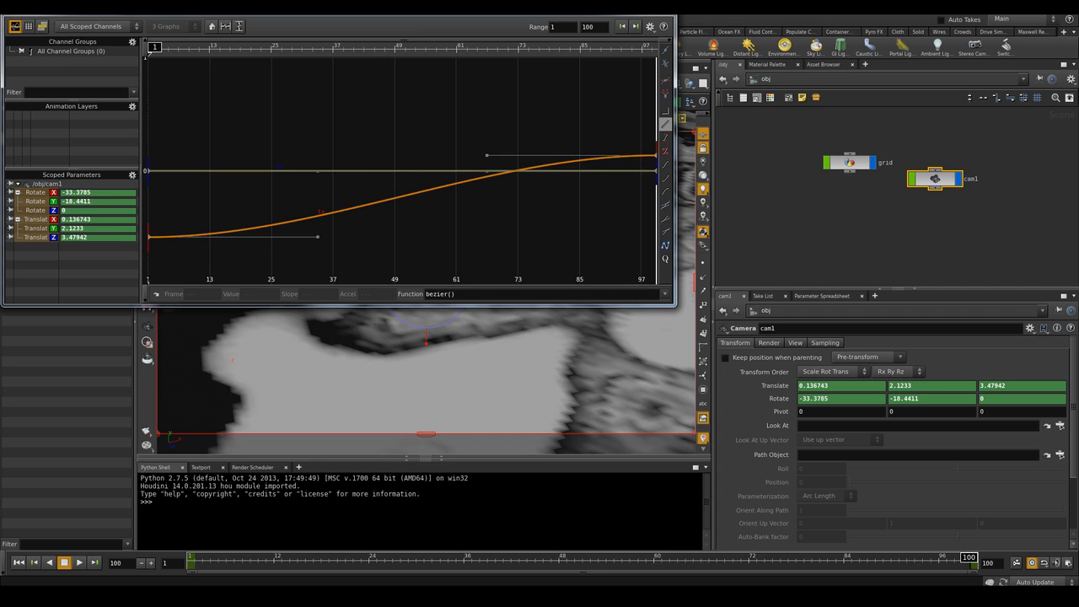
{"action": "left_click", "coordinate": [666, 124]}
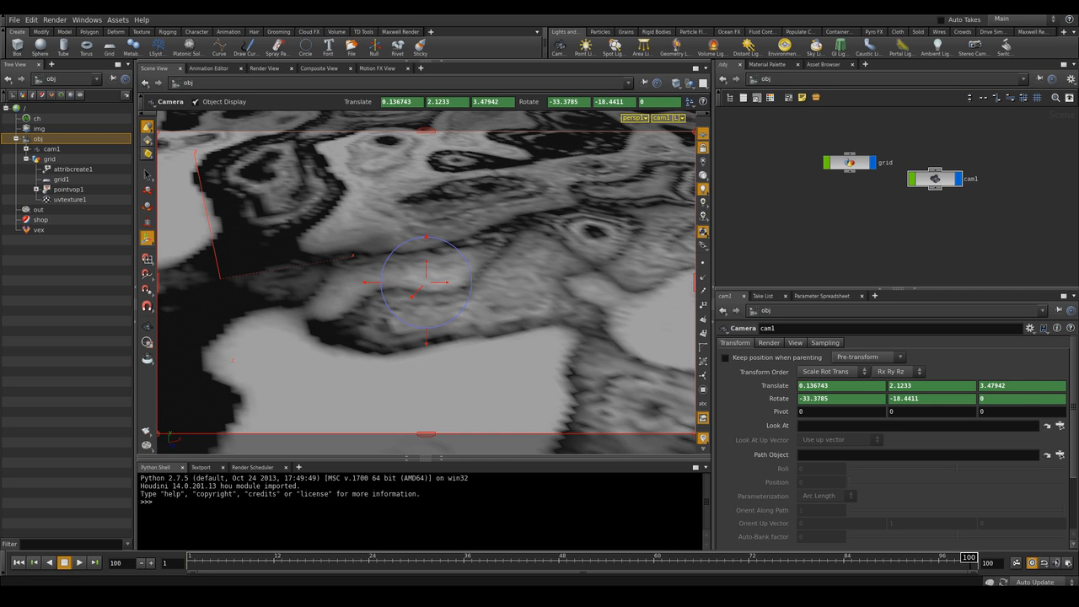
Play back the camera fly-over animation and return to the first frame
{"action": "key", "text": "ctrl+Up"}
{"action": "key", "text": "Up"}
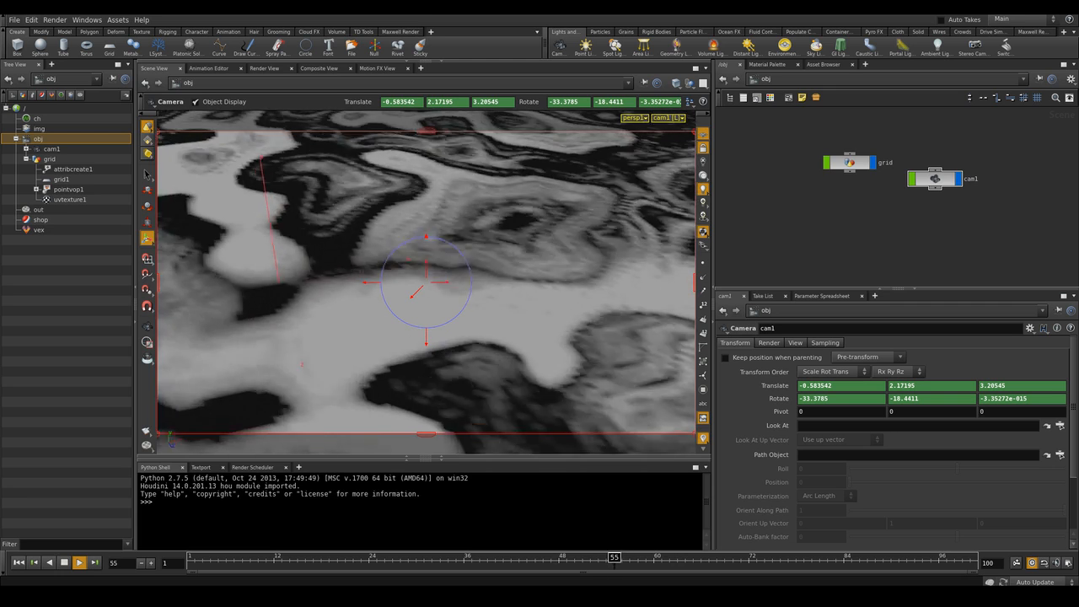
{"action": "key", "text": "Up"}
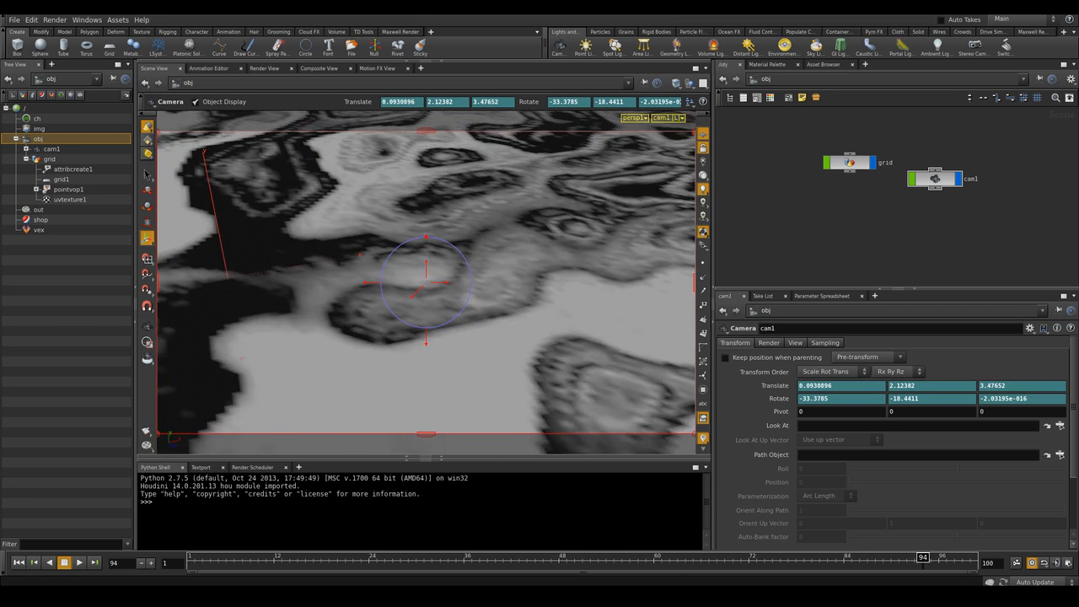
{"action": "key", "text": "ctrl+Up"}
Inside the grid's Point VOP, set the second turbulent noise node's Roughness to 0
{"action": "middle_click_drag", "start_coordinate": [851, 164], "coordinate": [842, 179]}
{"action": "left_click", "coordinate": [843, 179]}
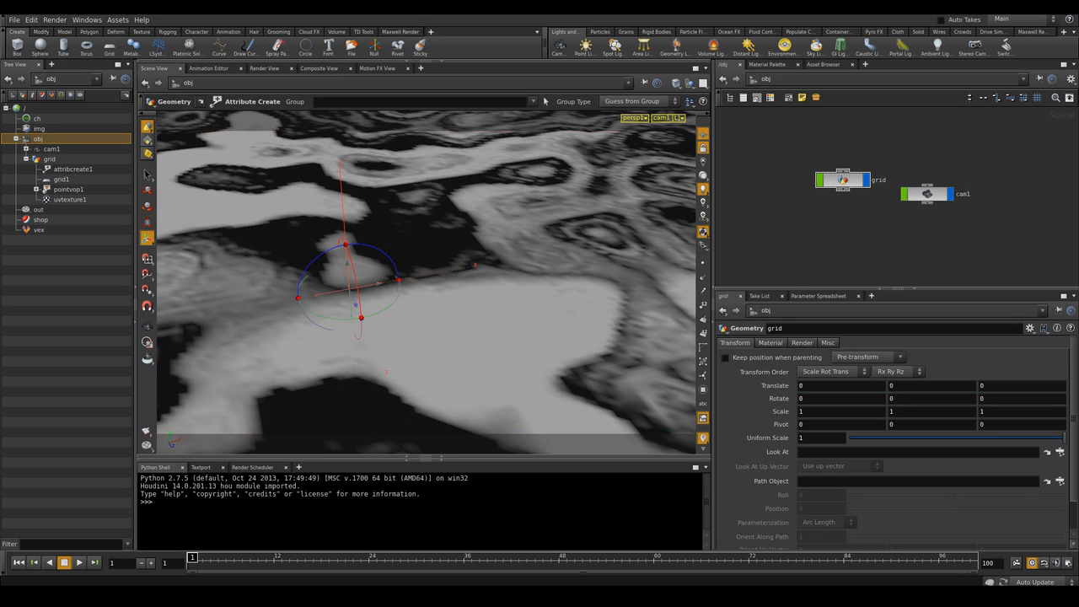
{"action": "double_click", "coordinate": [842, 180]}
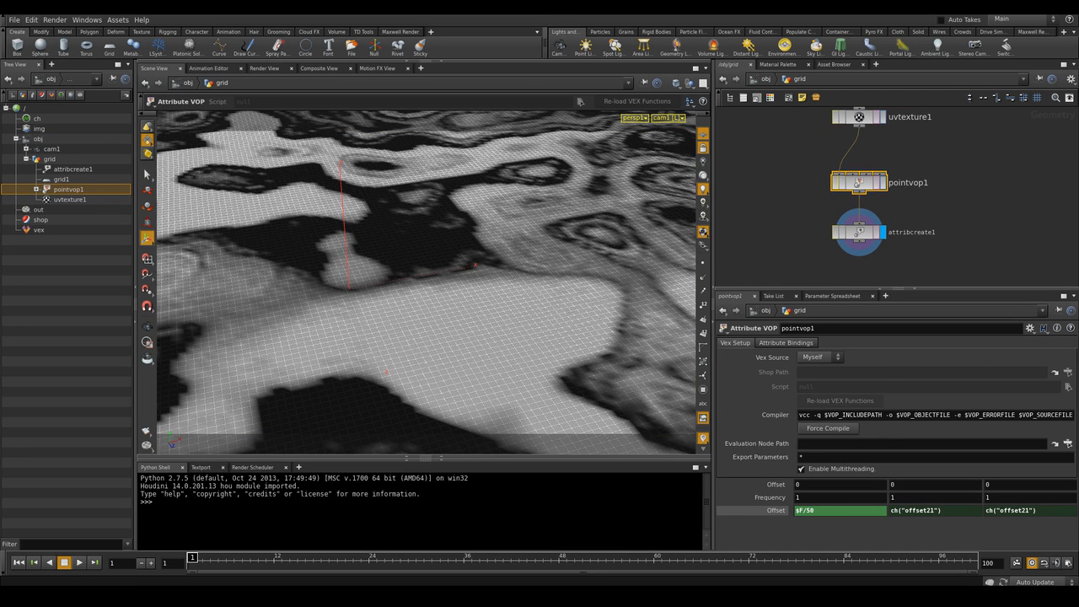
{"action": "double_click", "coordinate": [858, 183]}
{"action": "left_click_drag", "start_coordinate": [858, 202], "coordinate": [859, 203]}
{"action": "left_click_drag", "start_coordinate": [811, 432], "coordinate": [782, 431]}
{"action": "type", "text": "0"}
{"action": "key", "text": "Return"}
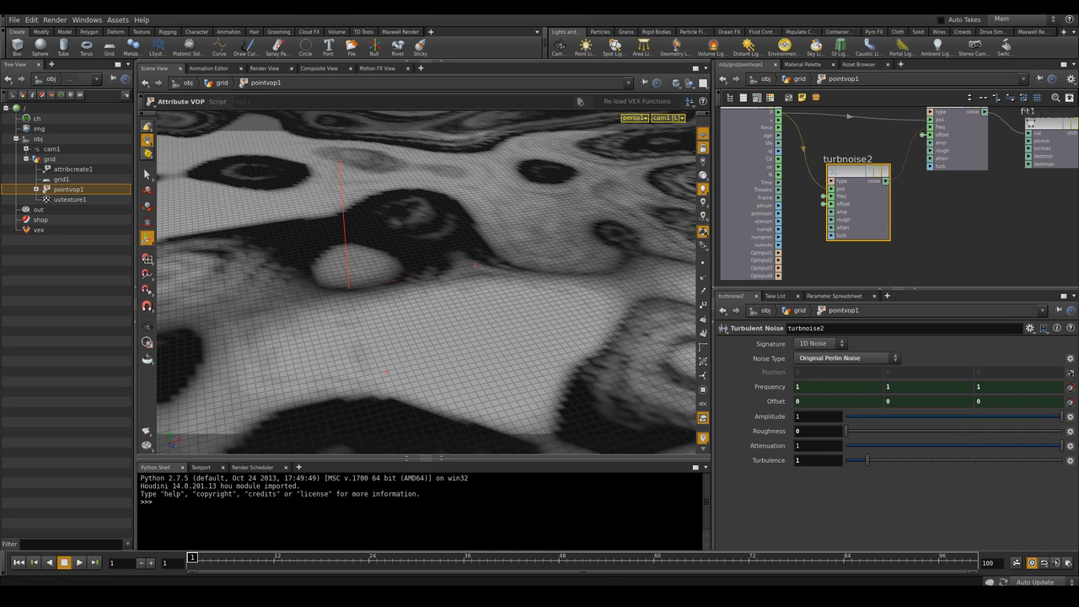
Return to object level and save the scene file
{"action": "key", "text": "u"}
{"action": "key", "text": "u"}
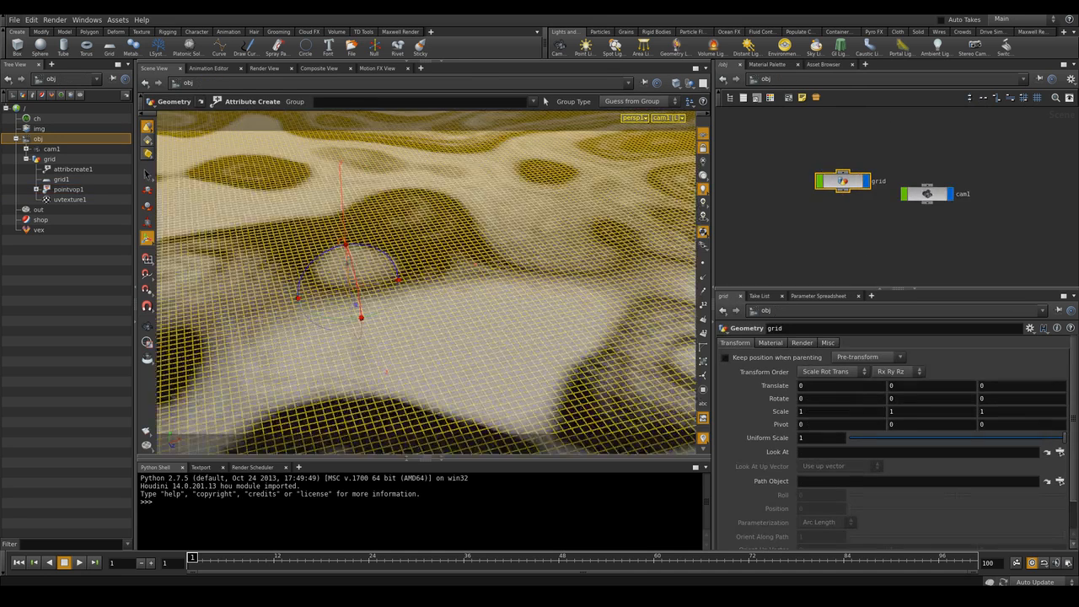
{"action": "left_click", "coordinate": [843, 233]}
{"action": "key", "text": "ctrl+s"}
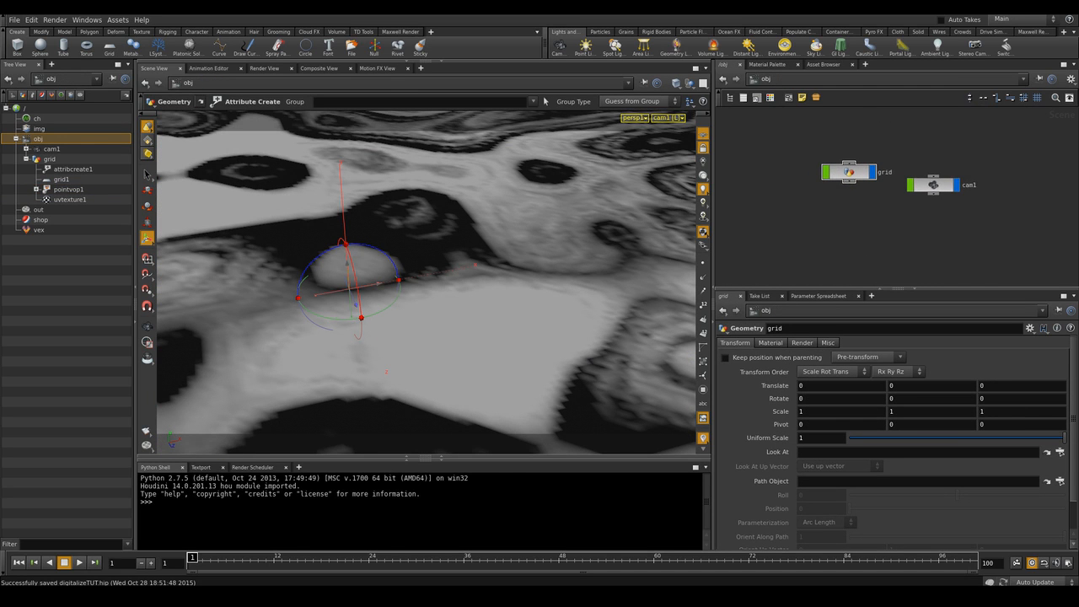
Create a Mantra render node for the scene
{"action": "mouse_move", "coordinate": [876, 227]}
{"action": "middle_mouse_down"}
{"action": "mouse_move", "coordinate": [881, 208]}
{"action": "mouse_move", "coordinate": [881, 224]}
{"action": "middle_mouse_up"}
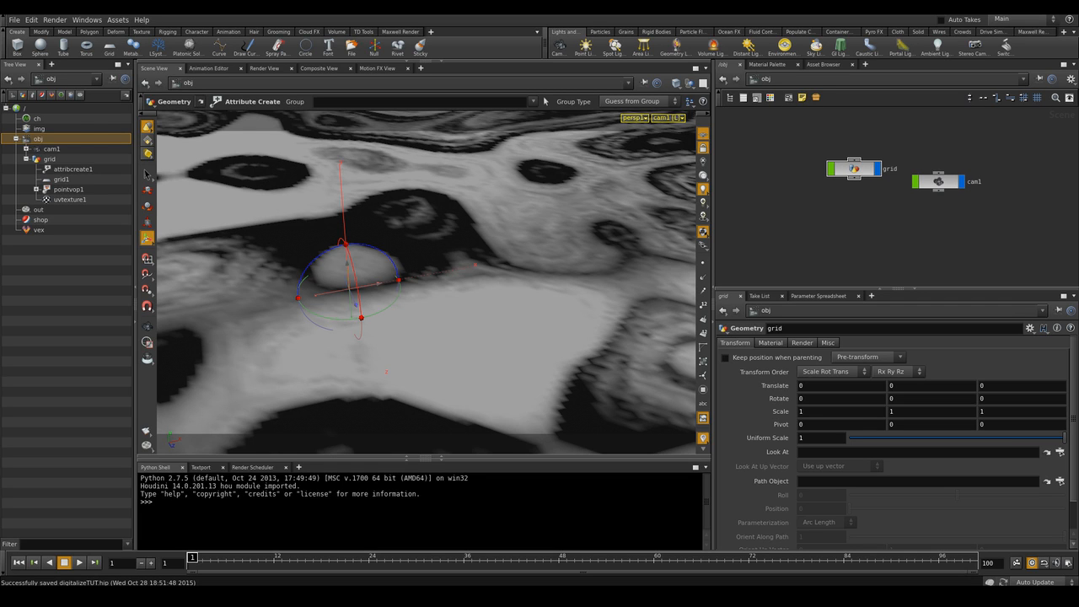
{"action": "left_click", "coordinate": [55, 19]}
{"action": "mouse_move", "coordinate": [78, 32]}
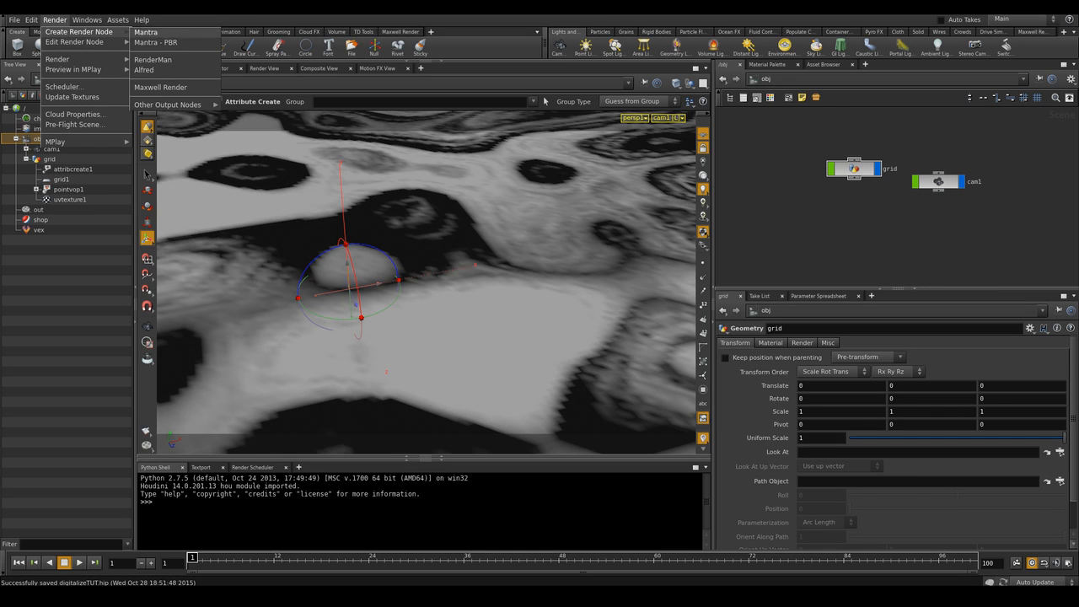
{"action": "left_click", "coordinate": [156, 42]}
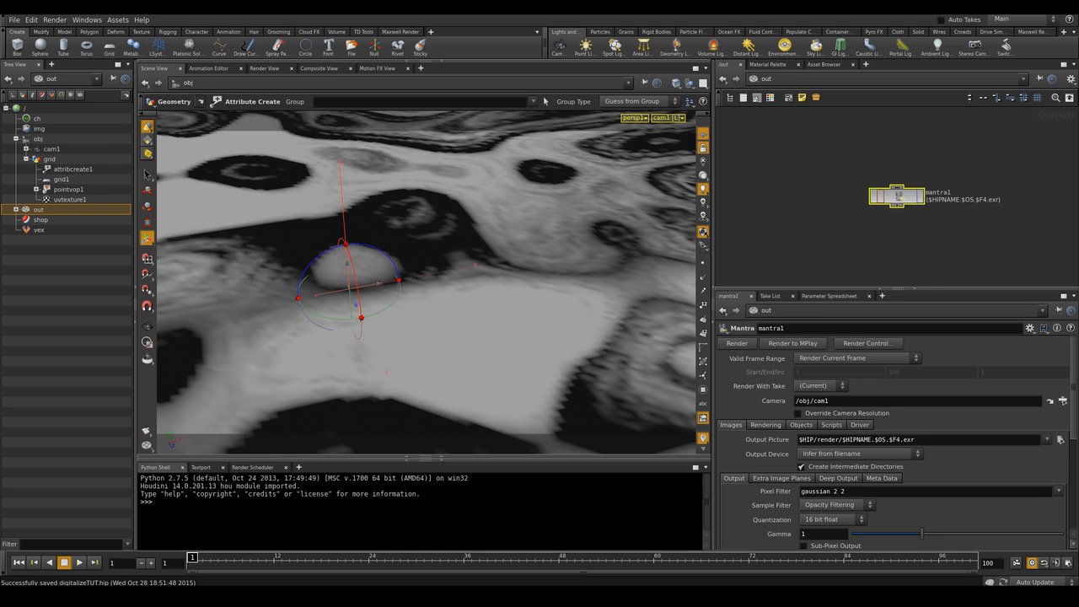
Enable Render Polygons As Subdivision (Mantra) in the grid object's render settings
{"action": "left_click", "coordinate": [765, 80]}
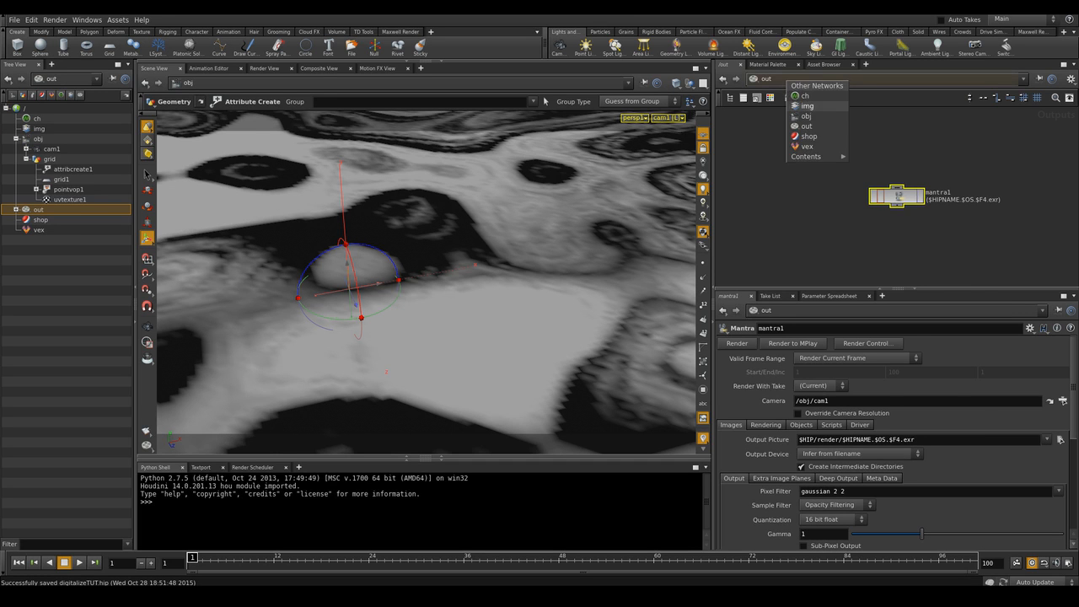
{"action": "left_click", "coordinate": [805, 117]}
{"action": "left_click", "coordinate": [860, 211]}
{"action": "middle_click_drag", "start_coordinate": [860, 211], "coordinate": [847, 205]}
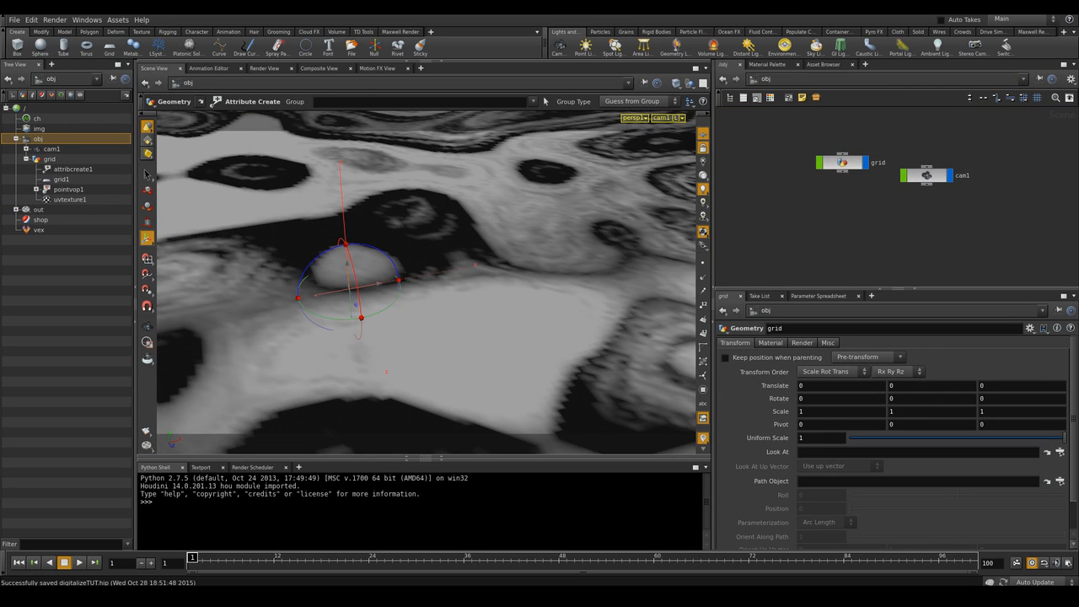
{"action": "left_click_drag", "start_coordinate": [843, 163], "coordinate": [837, 161]}
{"action": "left_click", "coordinate": [837, 161]}
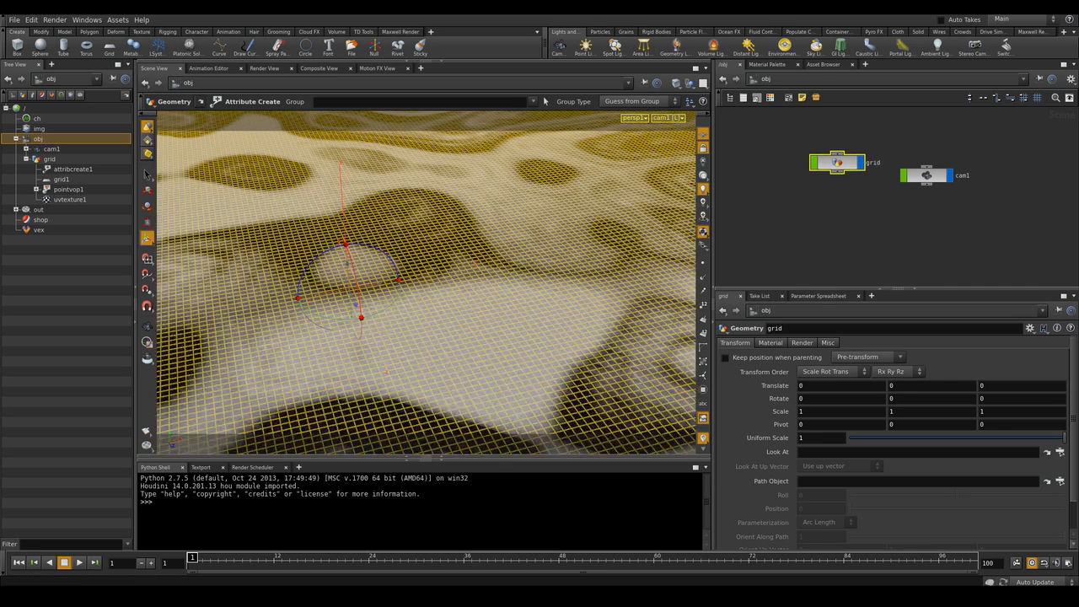
{"action": "left_click", "coordinate": [802, 342]}
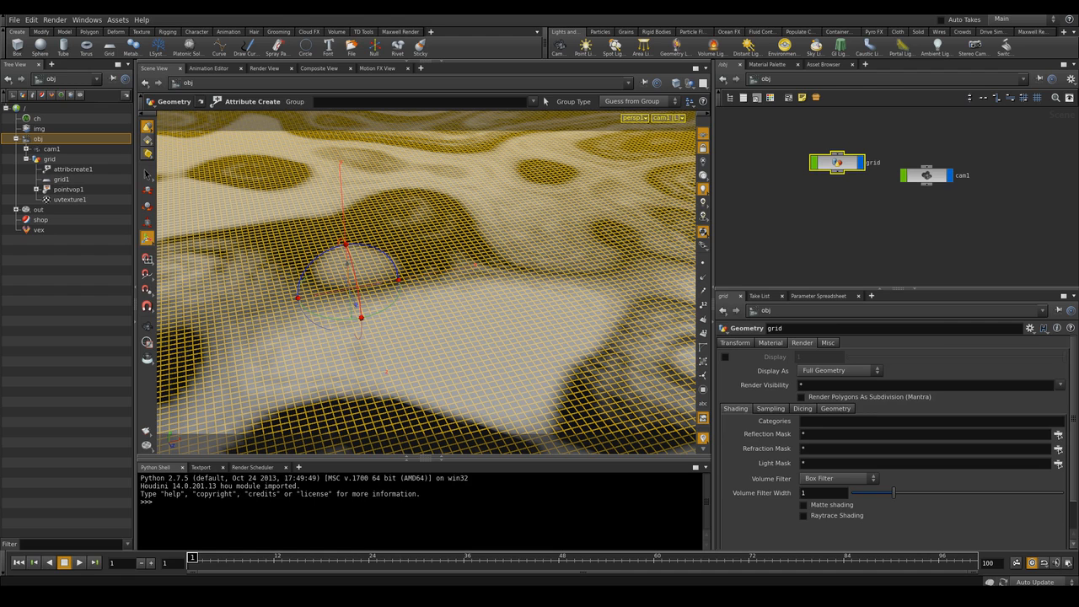
{"action": "left_click", "coordinate": [802, 396]}
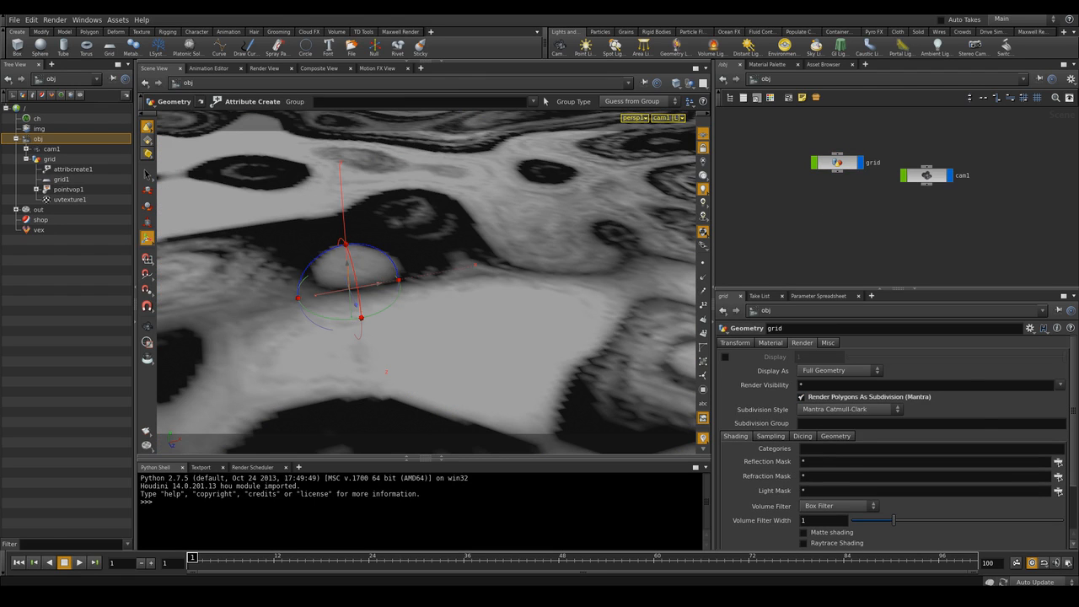
{"action": "left_click", "coordinate": [735, 342]}
Add a Mantra Surface material from the material palette to the shop network
{"action": "left_click", "coordinate": [767, 64]}
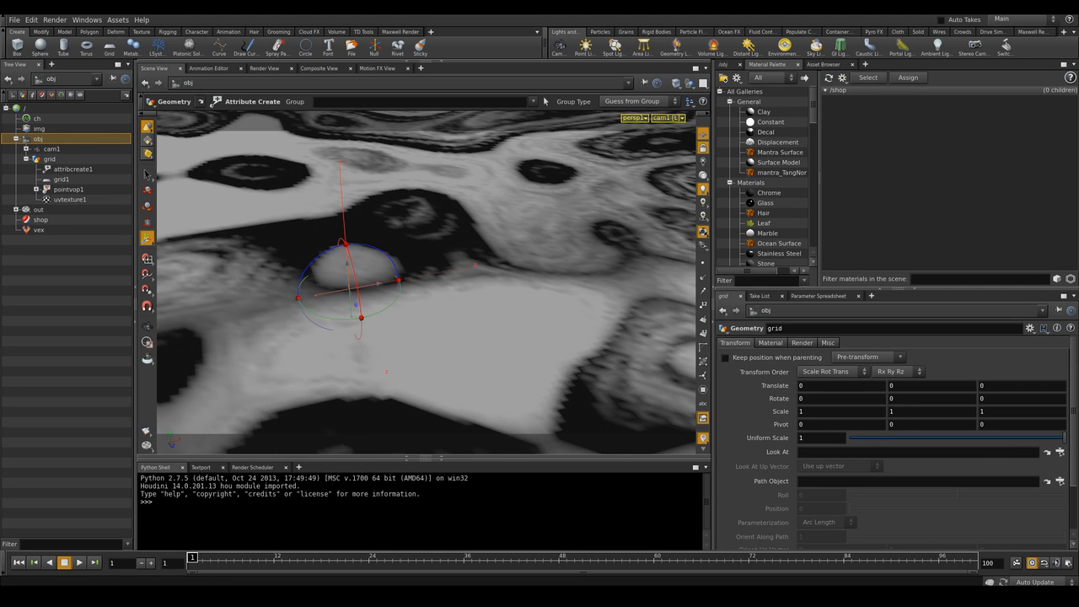
{"action": "left_click", "coordinate": [778, 153]}
{"action": "left_click_drag", "start_coordinate": [778, 153], "coordinate": [877, 143]}
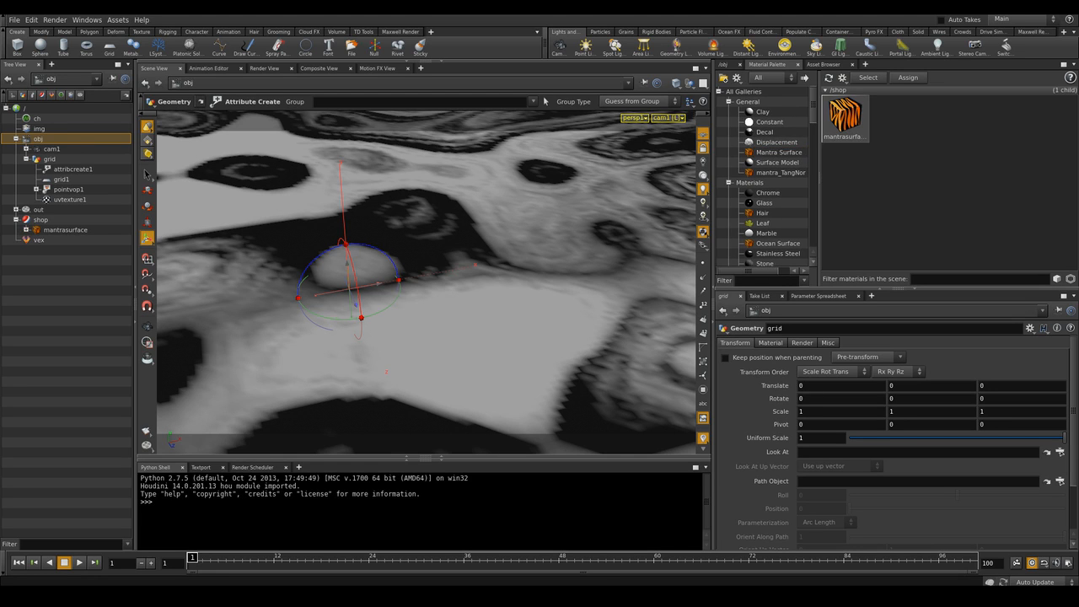
Rename the new material to GRID
{"action": "left_click", "coordinate": [844, 118]}
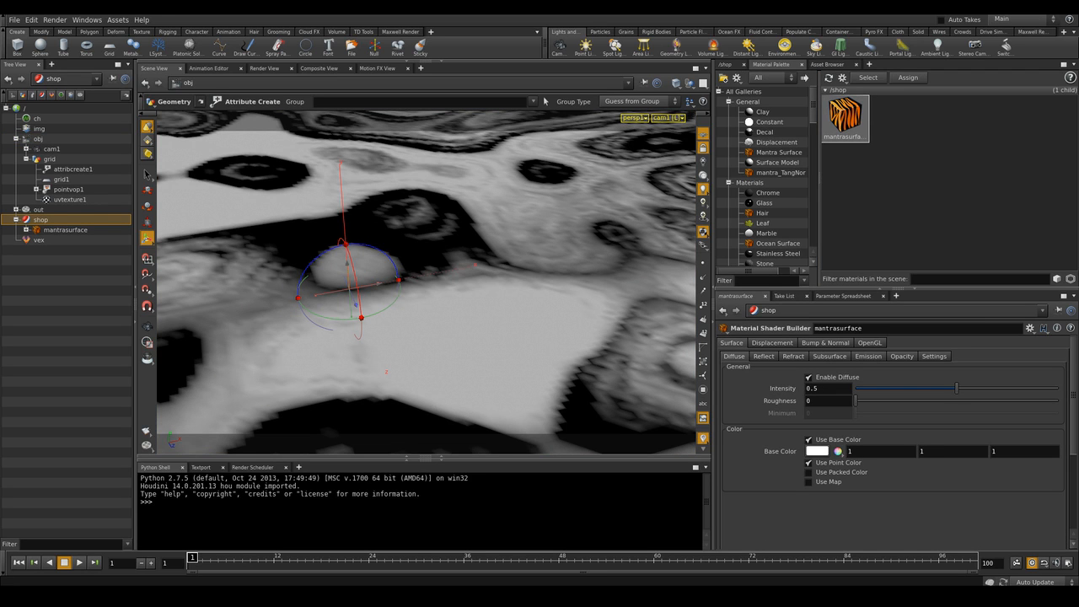
{"action": "double_click", "coordinate": [838, 328]}
{"action": "type", "text": "GRID"}
{"action": "key", "text": "Return"}
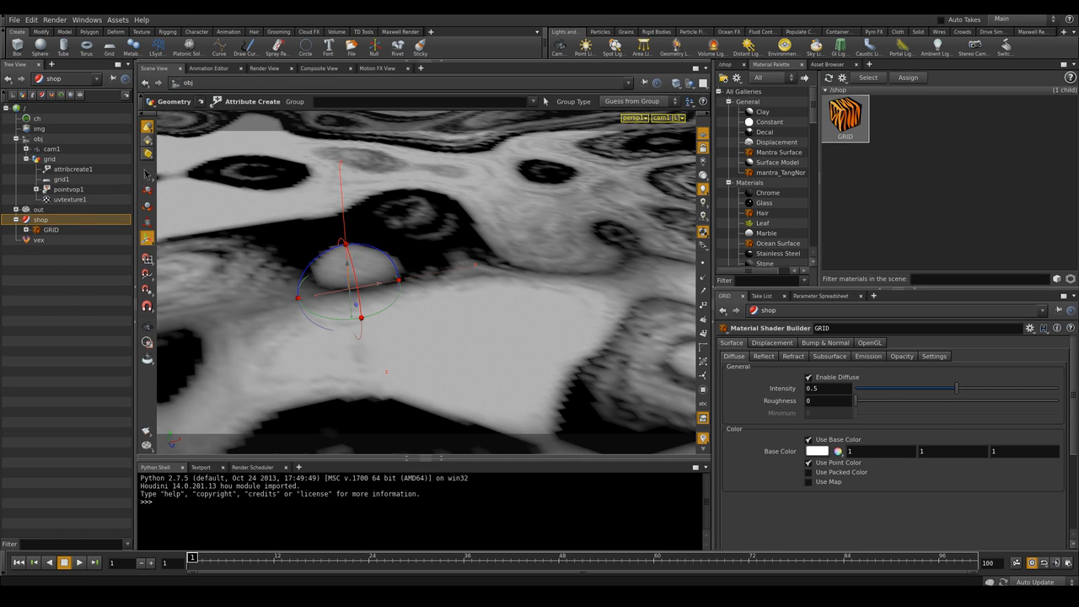
Open the GRID material's network and examine its nodes
{"action": "double_click", "coordinate": [844, 116]}
{"action": "scroll", "coordinate": [891, 173], "scroll_direction": "down", "scroll_amount": 5}
{"action": "middle_click_drag", "start_coordinate": [891, 174], "coordinate": [920, 316]}
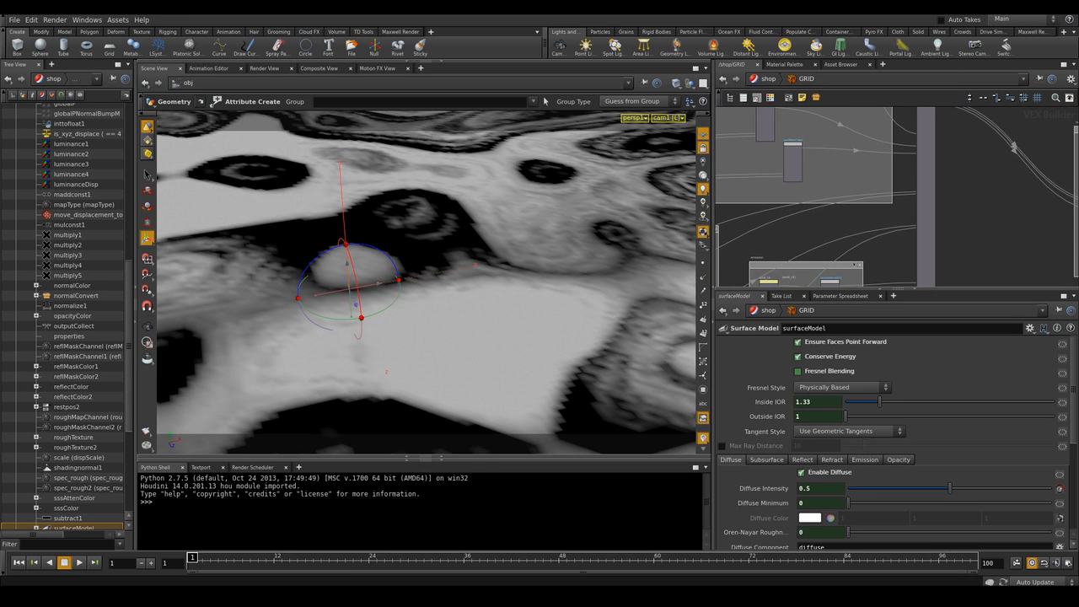
{"action": "middle_click_drag", "start_coordinate": [919, 135], "coordinate": [951, 253]}
{"action": "middle_click_drag", "start_coordinate": [944, 113], "coordinate": [962, 211]}
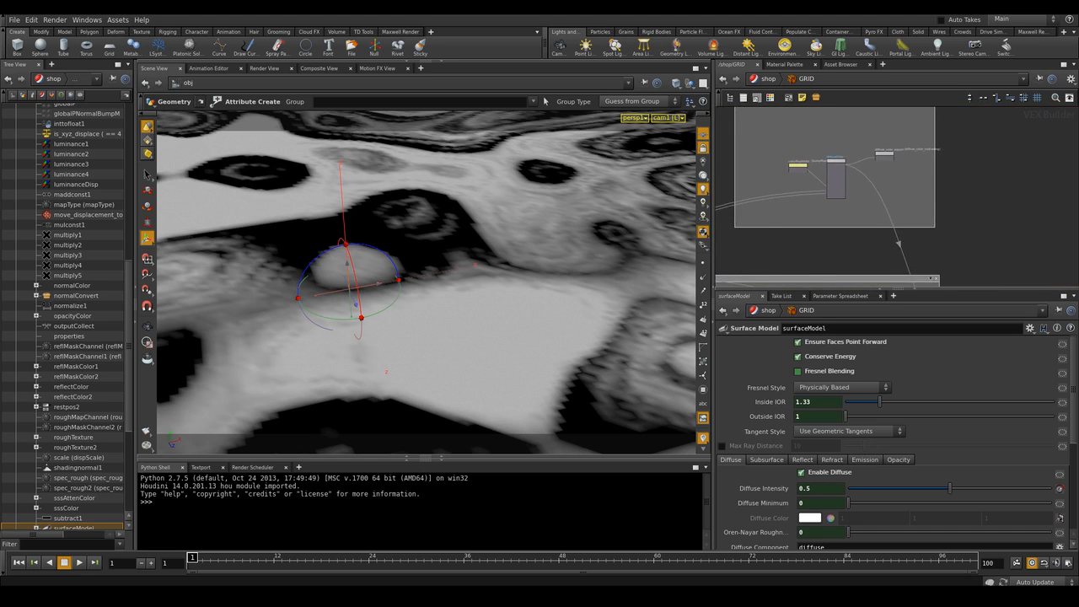
{"action": "scroll", "coordinate": [962, 211], "scroll_direction": "down", "scroll_amount": 3}
{"action": "scroll", "coordinate": [965, 205], "scroll_direction": "down", "scroll_amount": 1}
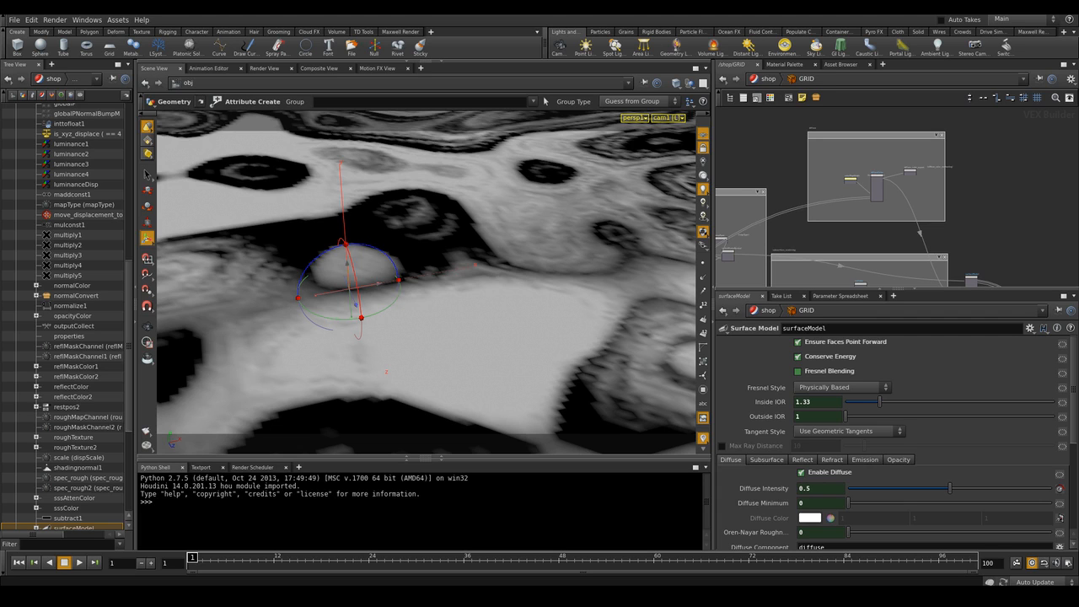
{"action": "middle_click_drag", "start_coordinate": [893, 198], "coordinate": [949, 206]}
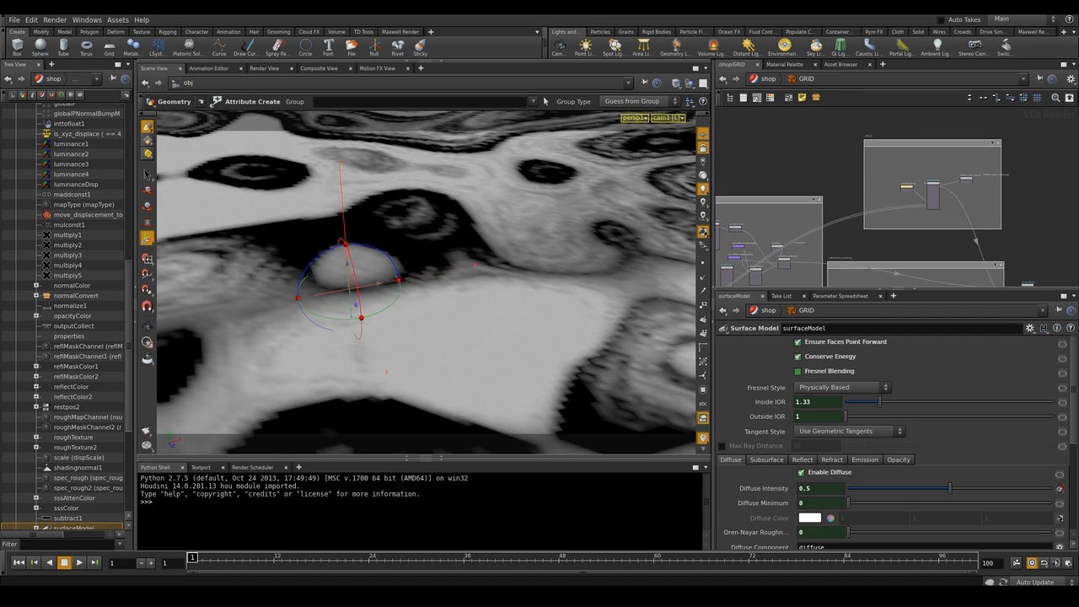
{"action": "middle_click_drag", "start_coordinate": [949, 207], "coordinate": [982, 213]}
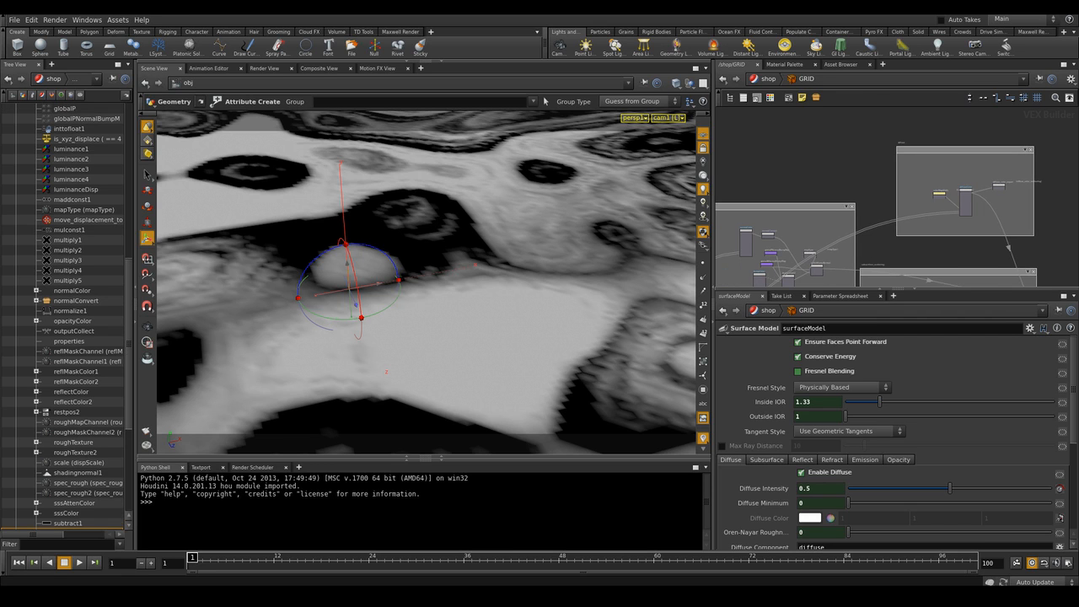
{"action": "key", "text": "u"}
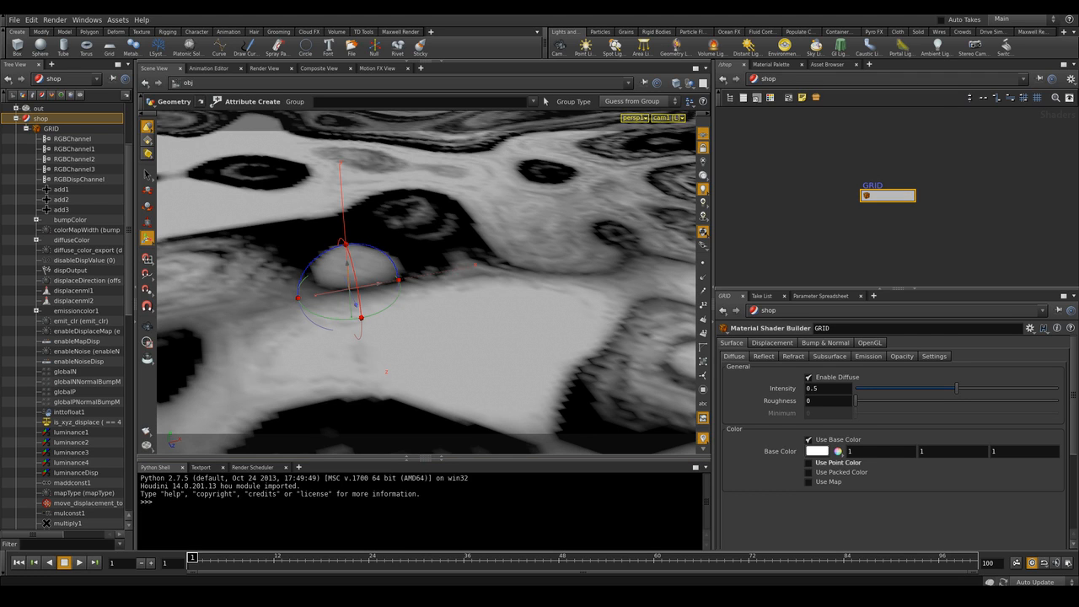
Render the scene in the render view through camera /obj/cam1
{"action": "left_click", "coordinate": [264, 68]}
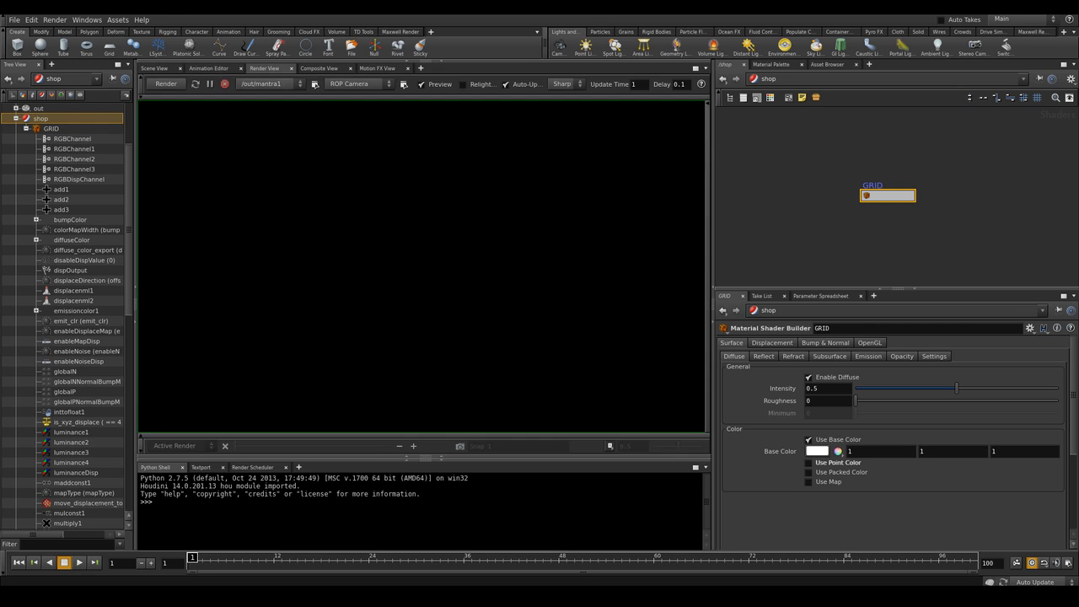
{"action": "double_click", "coordinate": [888, 196]}
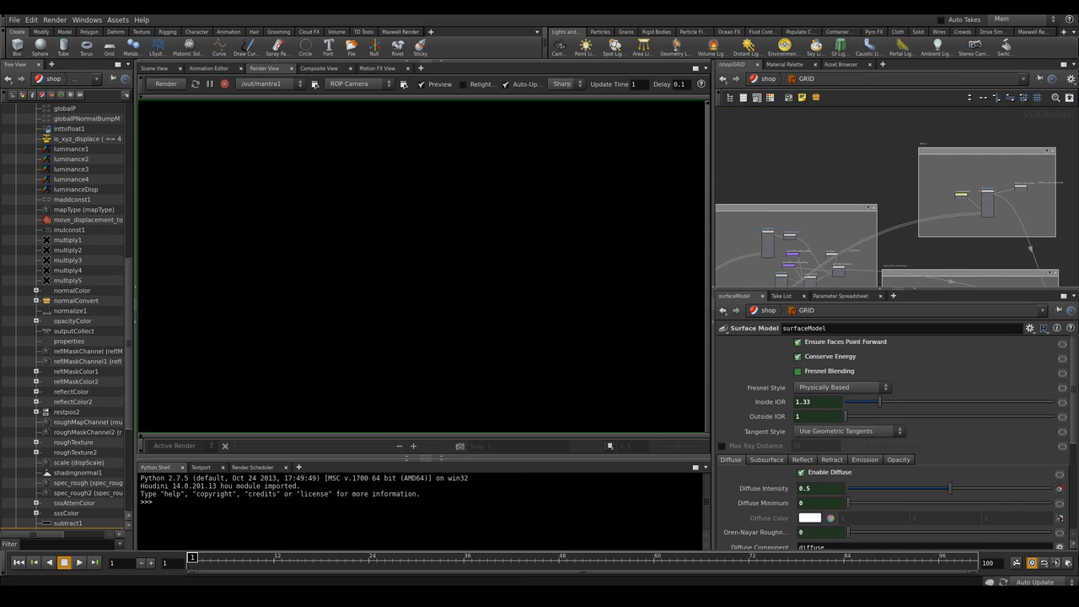
{"action": "left_click", "coordinate": [354, 83]}
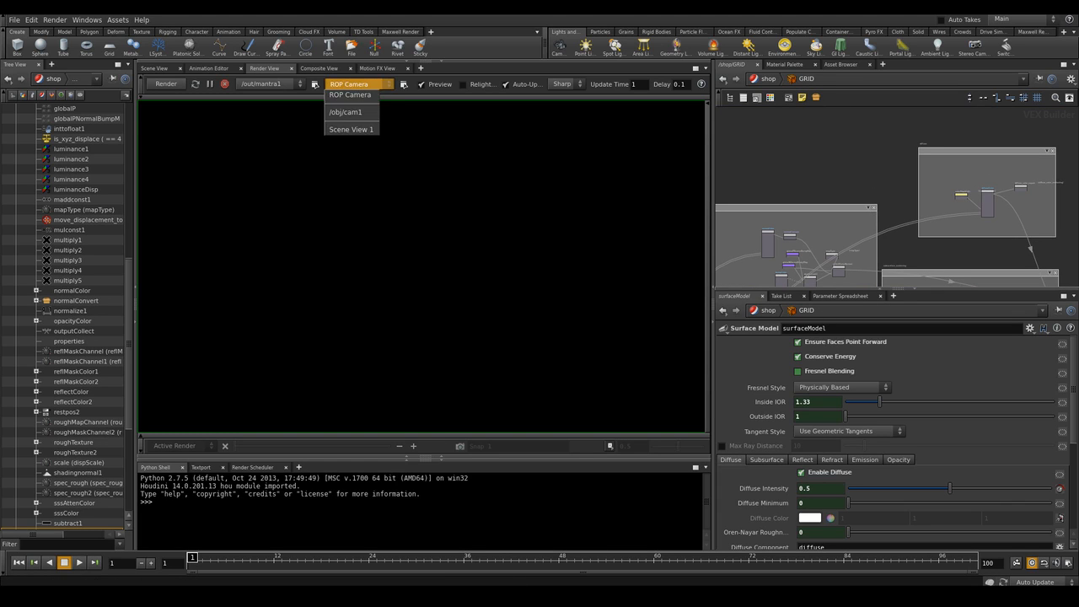
{"action": "left_click", "coordinate": [345, 113]}
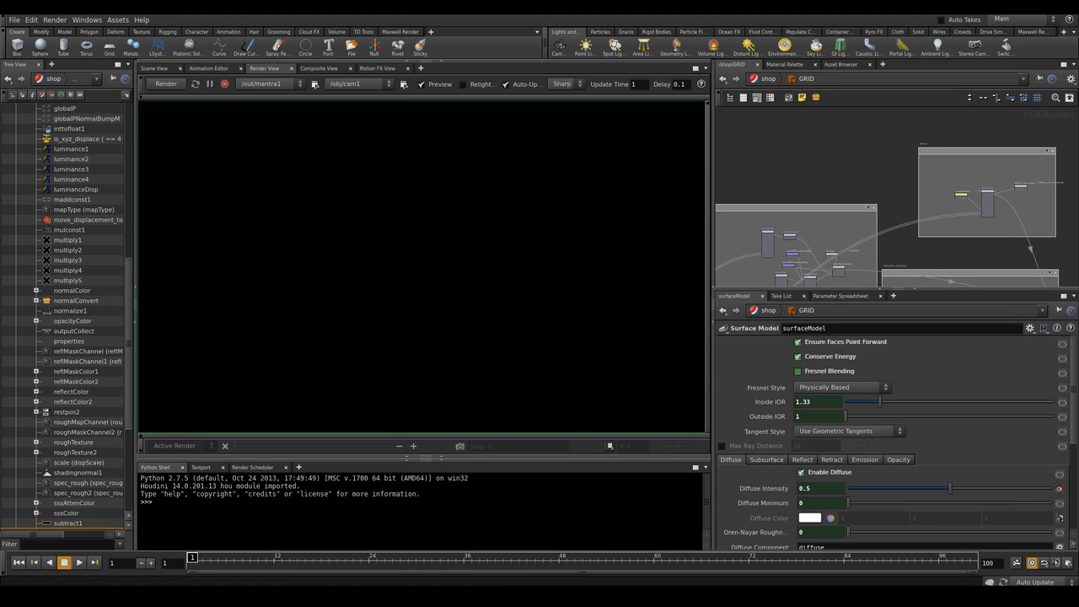
{"action": "left_click", "coordinate": [269, 85]}
{"action": "left_click", "coordinate": [270, 84]}
{"action": "left_click", "coordinate": [166, 85]}
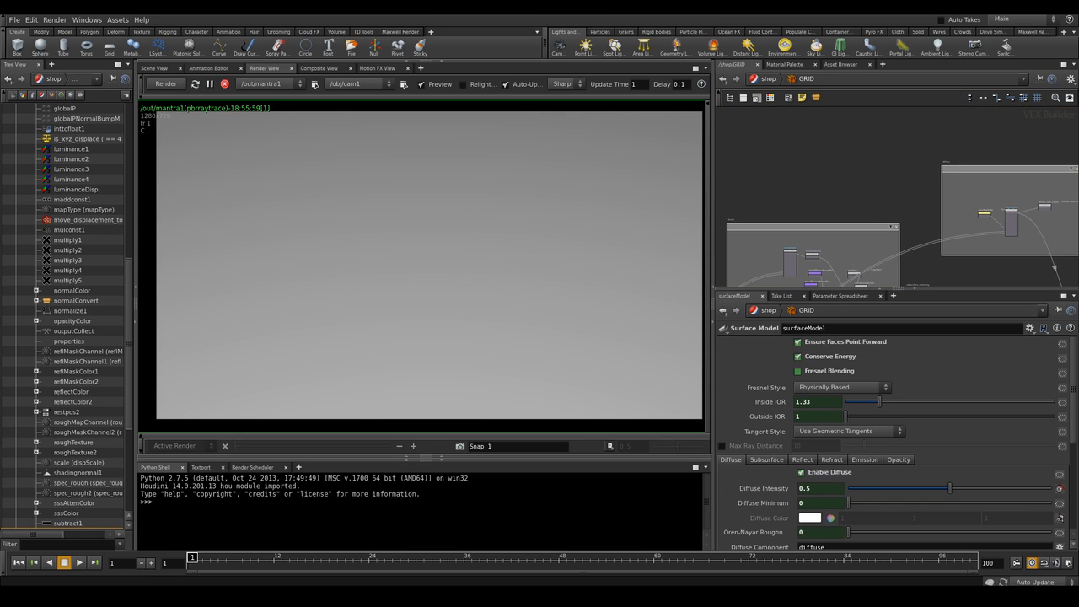
Add a UV Coords node to the GRID material network
{"action": "middle_click_drag", "start_coordinate": [903, 197], "coordinate": [890, 197]}
{"action": "middle_click_drag", "start_coordinate": [816, 155], "coordinate": [786, 198]}
{"action": "scroll", "coordinate": [824, 175], "scroll_direction": "up", "scroll_amount": 3}
{"action": "mouse_move", "coordinate": [824, 160]}
{"action": "right_mouse_down"}
{"action": "mouse_move", "coordinate": [856, 160]}
{"action": "mouse_move", "coordinate": [821, 160]}
{"action": "right_mouse_up"}
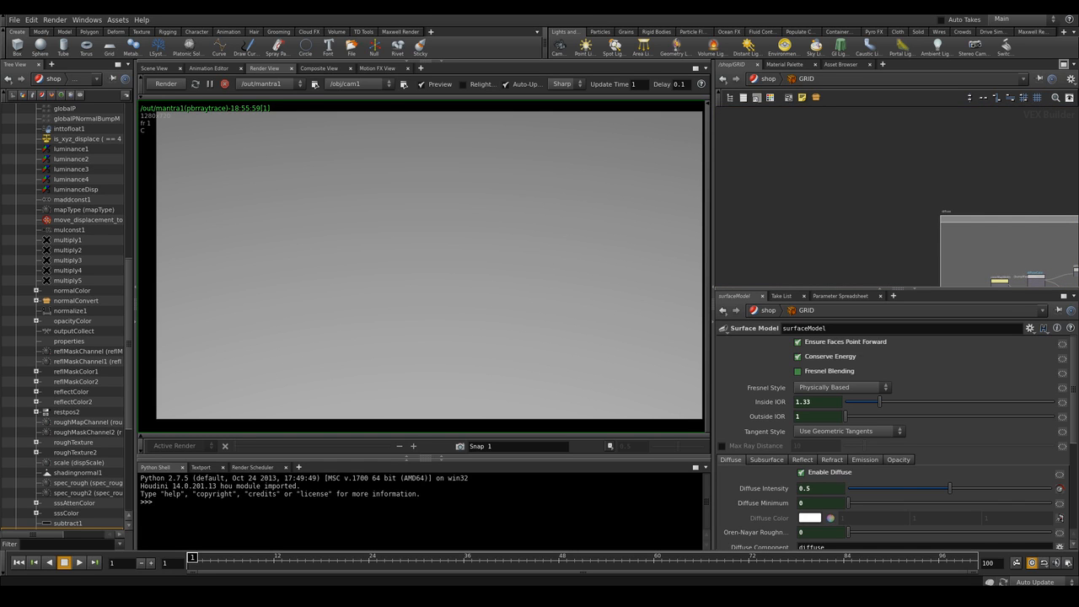
{"action": "left_click", "coordinate": [1063, 65]}
{"action": "middle_click_drag", "start_coordinate": [716, 405], "coordinate": [847, 262]}
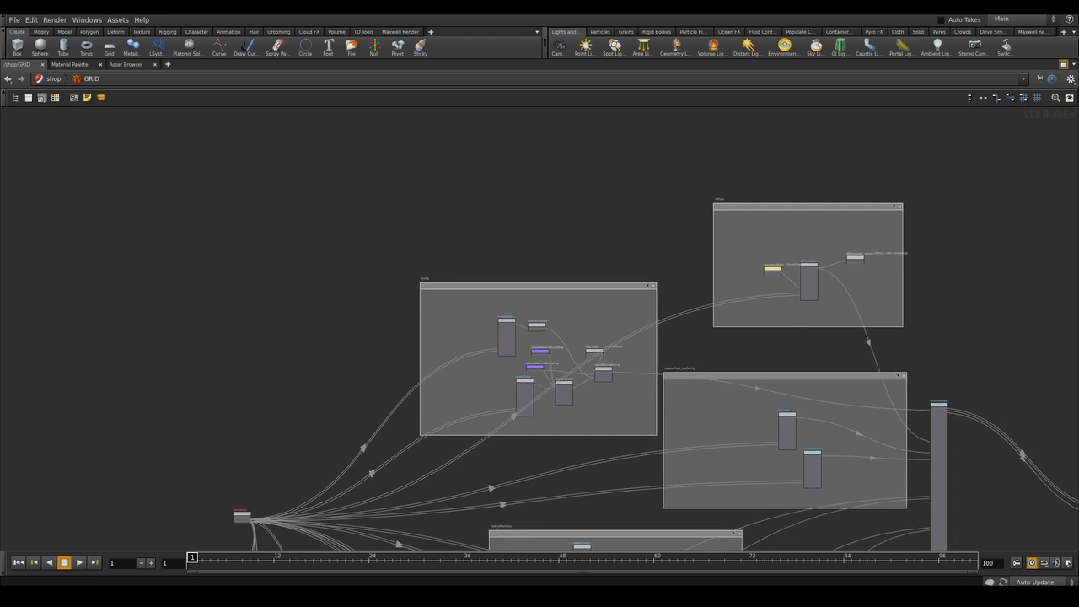
{"action": "scroll", "coordinate": [646, 210], "scroll_direction": "up", "scroll_amount": 6}
{"action": "middle_click_drag", "start_coordinate": [647, 210], "coordinate": [661, 289]}
{"action": "scroll", "coordinate": [639, 300], "scroll_direction": "down", "scroll_amount": 3}
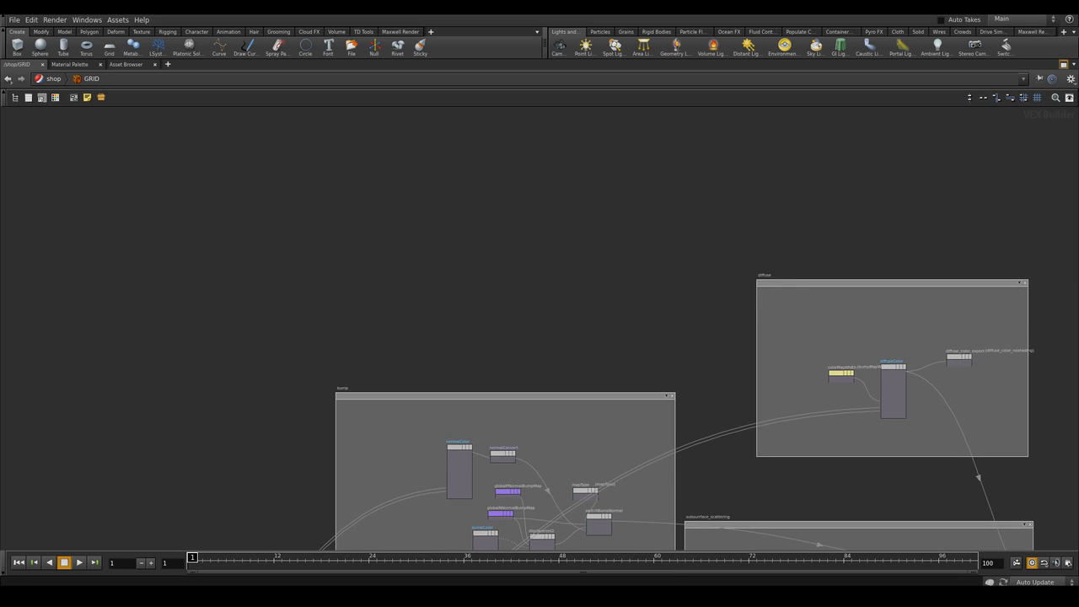
{"action": "key", "text": "Tab"}
{"action": "type", "text": "uvcoo"}
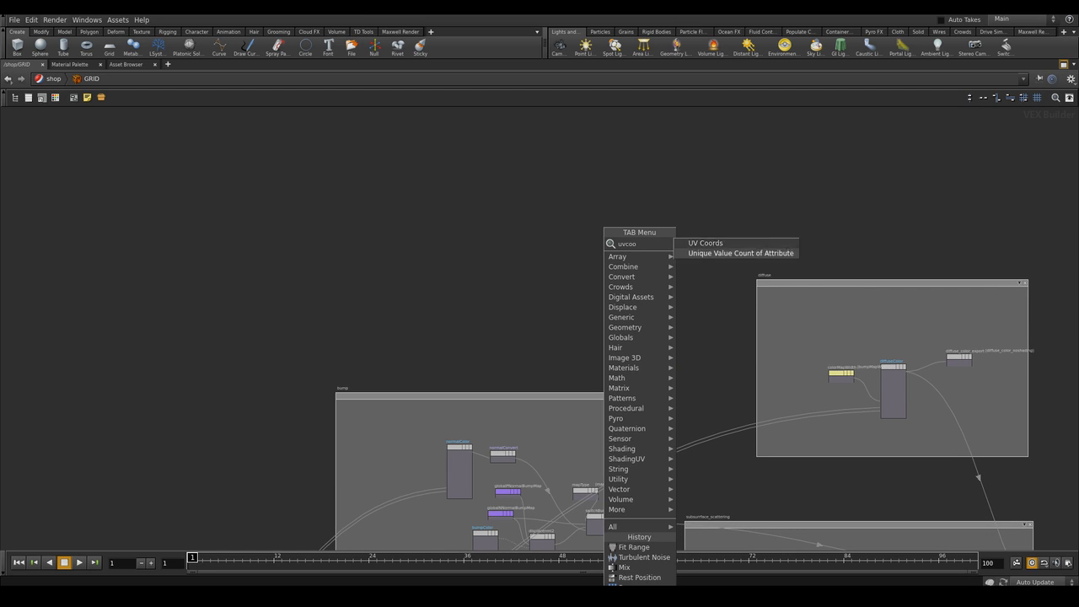
{"action": "key", "text": "Up"}
{"action": "key", "text": "Return"}
{"action": "left_click", "coordinate": [498, 207]}
{"action": "left_click_drag", "start_coordinate": [501, 206], "coordinate": [492, 194]}
Add a Boxes pattern node to the right of the UV Coords node
{"action": "scroll", "coordinate": [536, 215], "scroll_direction": "up", "scroll_amount": 3}
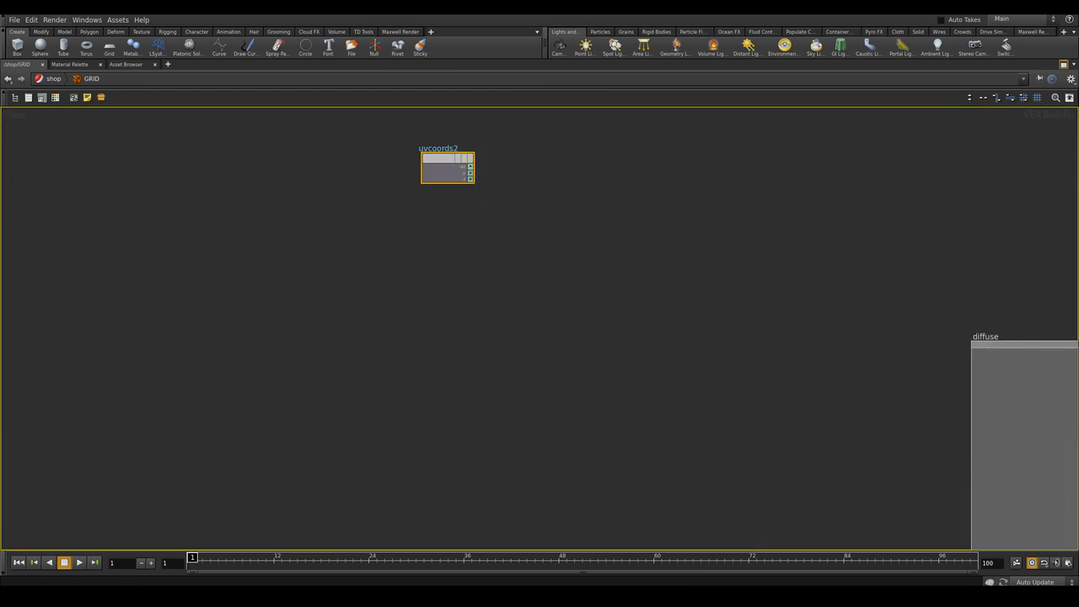
{"action": "scroll", "coordinate": [566, 234], "scroll_direction": "up", "scroll_amount": 1}
{"action": "middle_click_drag", "start_coordinate": [566, 234], "coordinate": [580, 278]}
{"action": "left_click_drag", "start_coordinate": [435, 199], "coordinate": [446, 210]}
{"action": "left_click", "coordinate": [509, 244]}
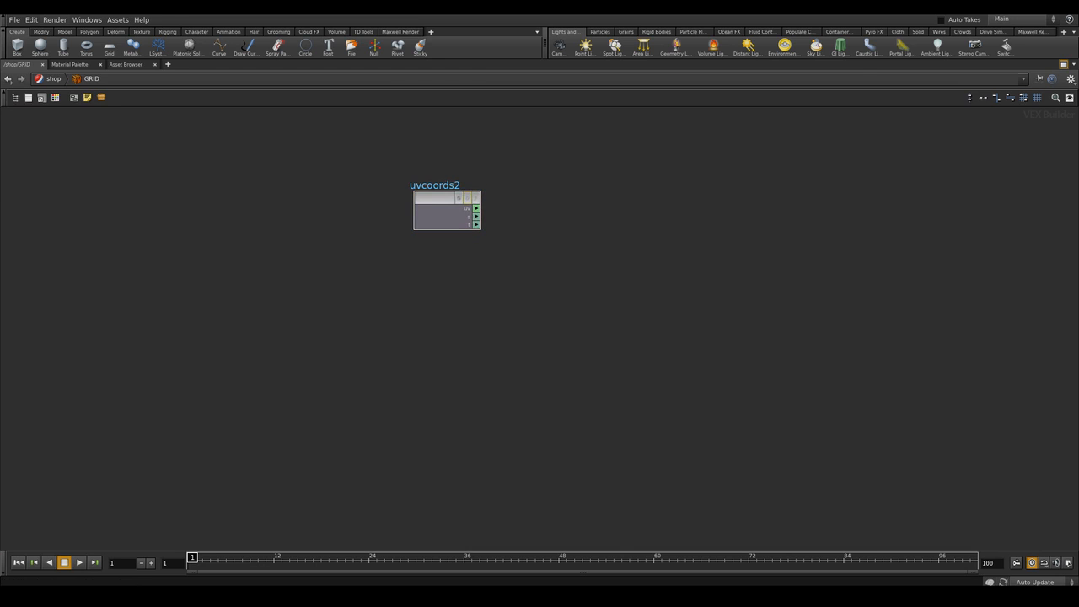
{"action": "key", "text": "Tab"}
{"action": "type", "text": "boxes"}
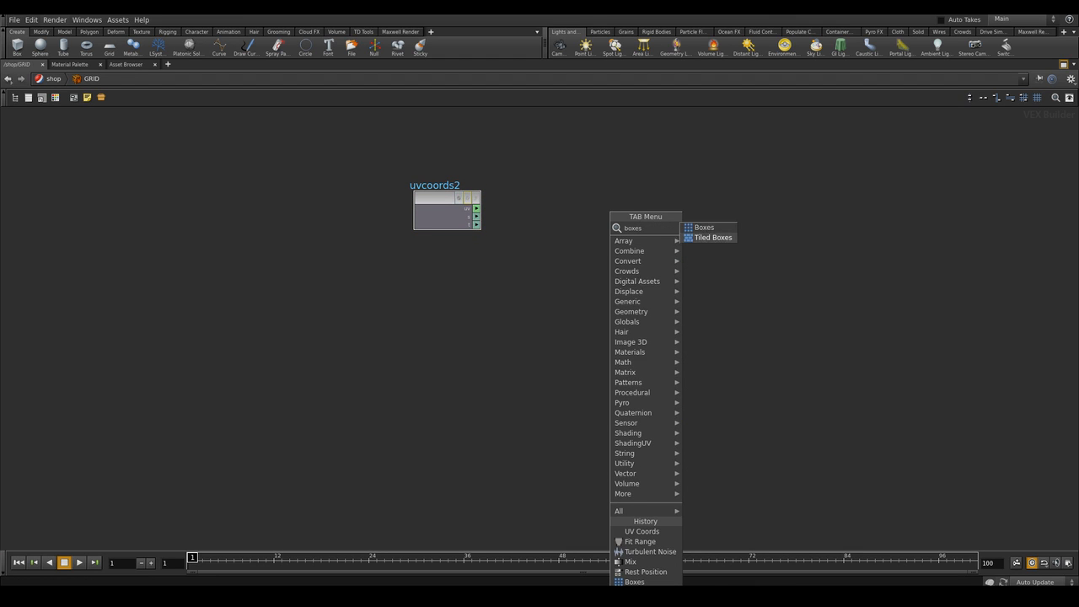
{"action": "key", "text": "Up"}
{"action": "key", "text": "Return"}
{"action": "left_click", "coordinate": [635, 236]}
{"action": "left_click_drag", "start_coordinate": [636, 236], "coordinate": [714, 244]}
Add a Vector to Float node between the UV Coords and Boxes nodes
{"action": "key", "text": "Tab"}
{"action": "type", "text": "vectofloa"}
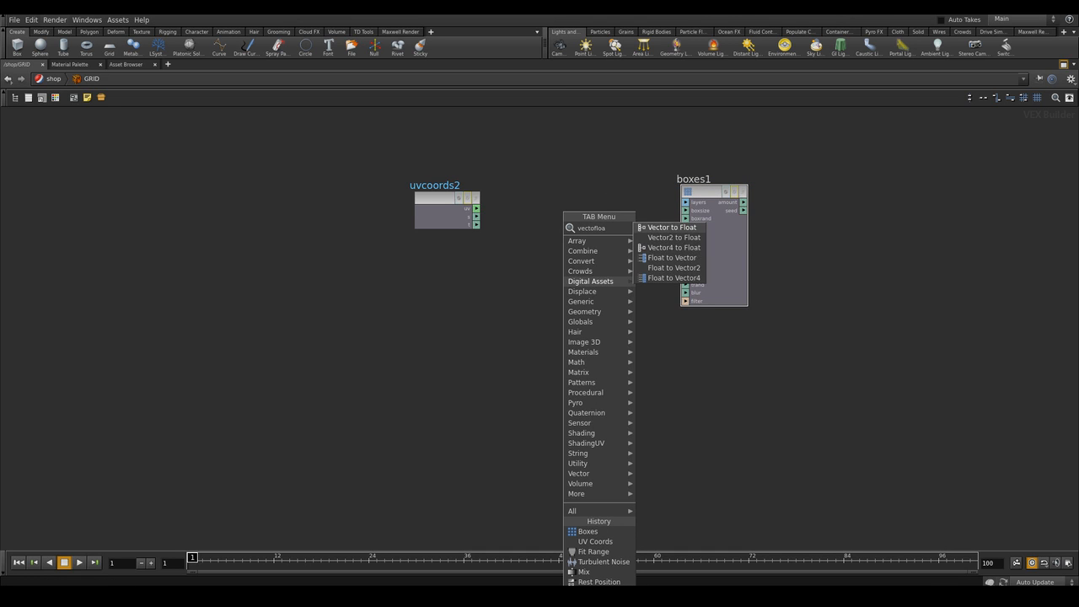
{"action": "left_click", "coordinate": [651, 229]}
{"action": "left_click", "coordinate": [580, 216]}
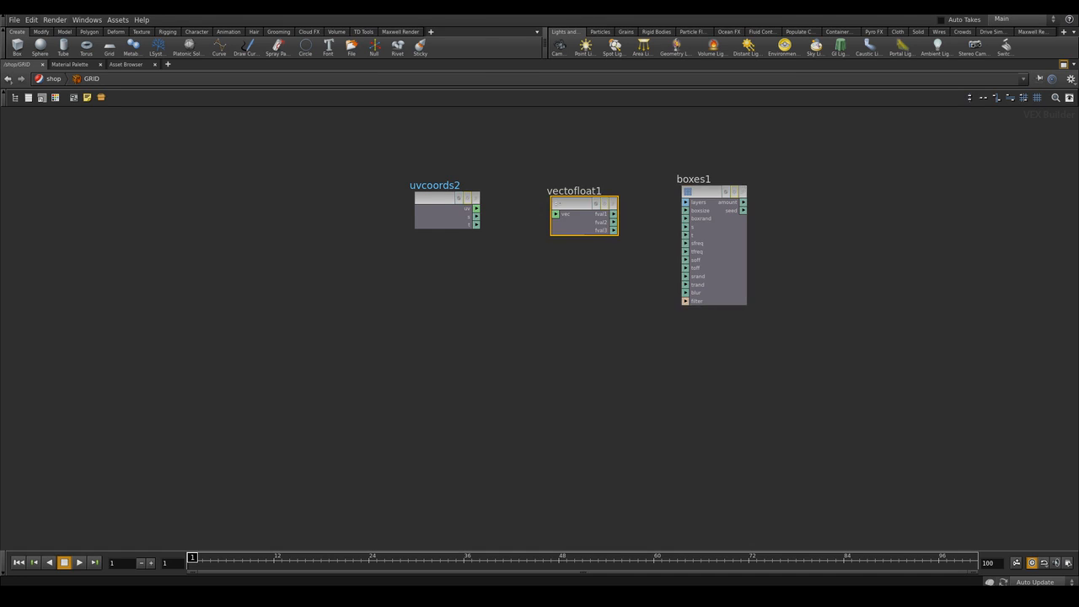
Connect UV Coords' uv output into Vector to Float, and its float outputs into the Boxes inputs
{"action": "scroll", "coordinate": [524, 231], "scroll_direction": "up", "scroll_amount": 2}
{"action": "left_click_drag", "start_coordinate": [466, 203], "coordinate": [558, 210]}
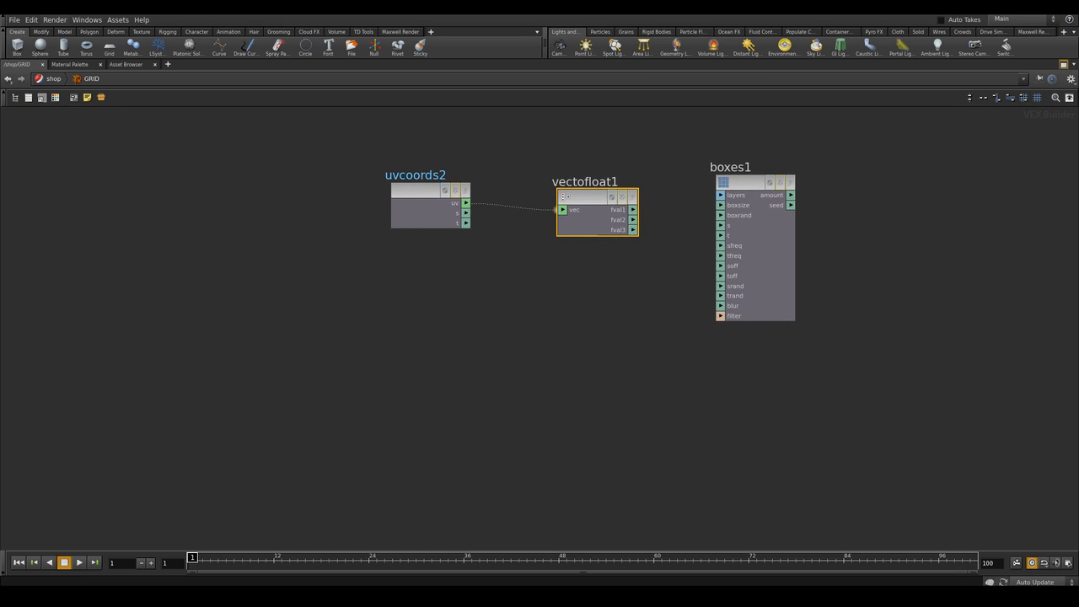
{"action": "mouse_move", "coordinate": [633, 210]}
{"action": "left_mouse_down"}
{"action": "mouse_move", "coordinate": [719, 225]}
{"action": "mouse_move", "coordinate": [632, 220]}
{"action": "left_mouse_up"}
{"action": "scroll", "coordinate": [660, 273], "scroll_direction": "down", "scroll_amount": 5}
{"action": "middle_click_drag", "start_coordinate": [658, 273], "coordinate": [557, 223]}
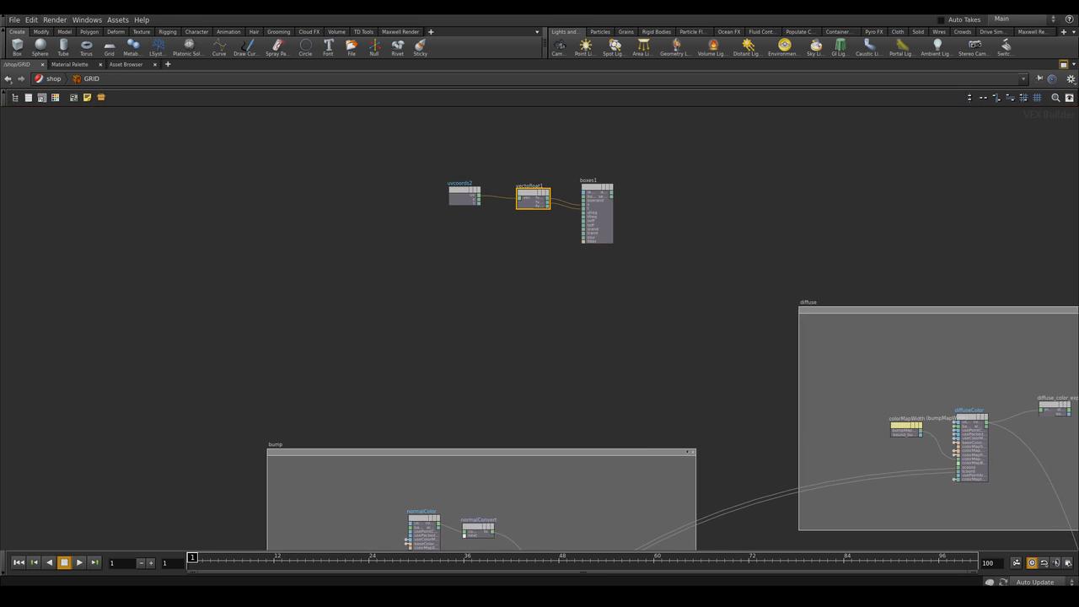
Add a Fit Range node and connect the Boxes output into it
{"action": "scroll", "coordinate": [686, 209], "scroll_direction": "up", "scroll_amount": 1}
{"action": "middle_click_drag", "start_coordinate": [686, 211], "coordinate": [678, 209]}
{"action": "left_click", "coordinate": [677, 211]}
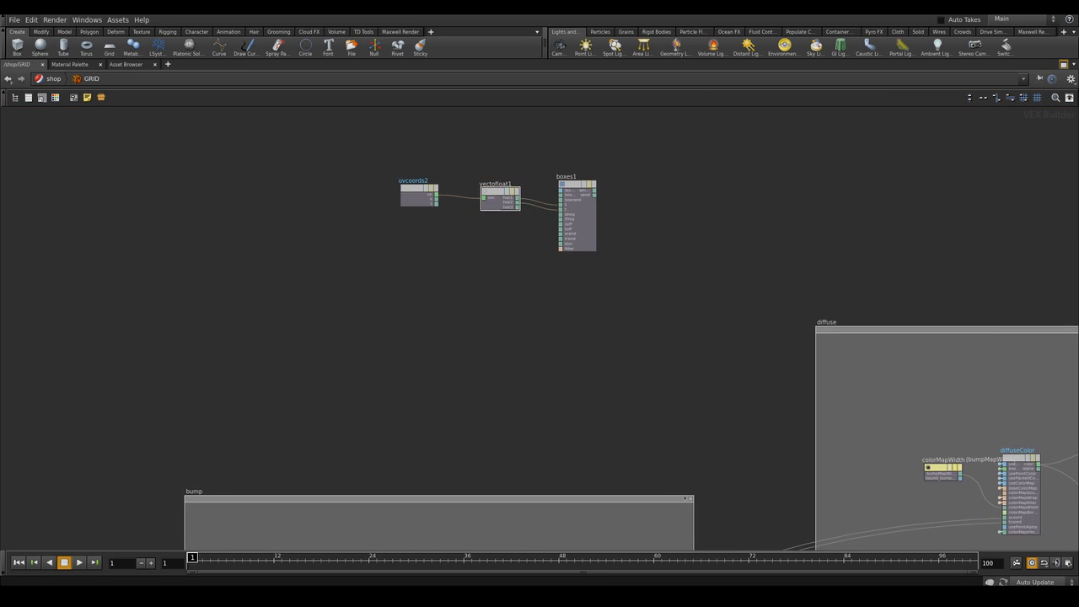
{"action": "key", "text": "Tab"}
{"action": "type", "text": "fit"}
{"action": "key", "text": "Return"}
{"action": "scroll", "coordinate": [632, 202], "scroll_direction": "up", "scroll_amount": 3}
{"action": "left_click", "coordinate": [669, 207]}
{"action": "left_click_drag", "start_coordinate": [582, 185], "coordinate": [658, 199]}
{"action": "scroll", "coordinate": [748, 237], "scroll_direction": "down", "scroll_amount": 4}
{"action": "middle_click_drag", "start_coordinate": [748, 237], "coordinate": [639, 181]}
Move the baseColor parameter node out of the diffuse network box, above it
{"action": "scroll", "coordinate": [836, 348], "scroll_direction": "up", "scroll_amount": 5}
{"action": "middle_click_drag", "start_coordinate": [837, 348], "coordinate": [567, 137]}
{"action": "double_click", "coordinate": [809, 341]}
{"action": "middle_click_drag", "start_coordinate": [792, 253], "coordinate": [824, 291]}
{"action": "scroll", "coordinate": [830, 291], "scroll_direction": "down", "scroll_amount": 7}
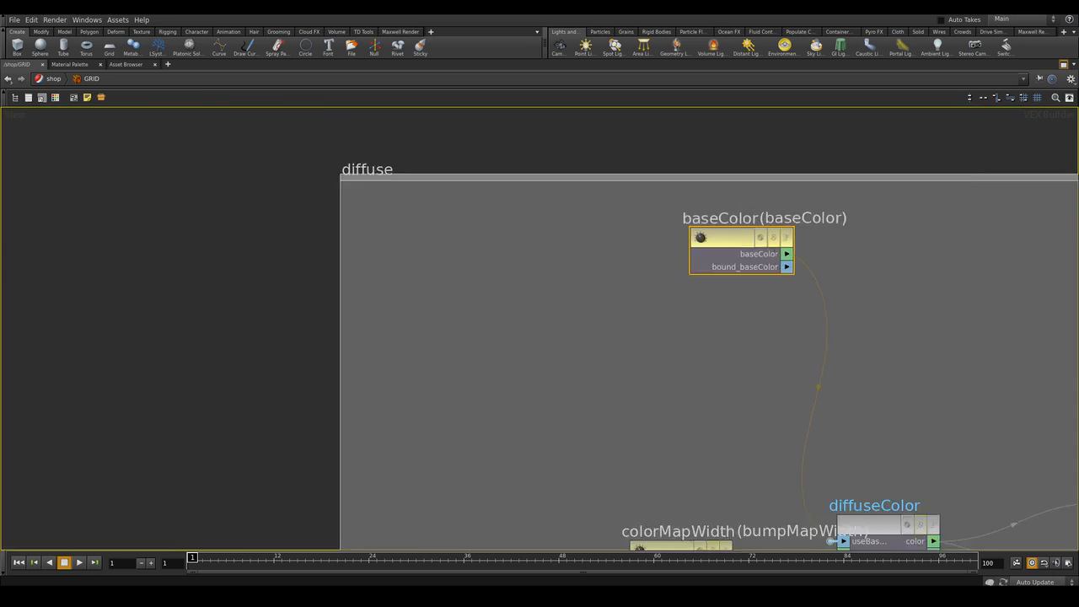
{"action": "scroll", "coordinate": [824, 295], "scroll_direction": "up", "scroll_amount": 1}
{"action": "left_click_drag", "start_coordinate": [836, 263], "coordinate": [676, 112]}
{"action": "middle_click_drag", "start_coordinate": [676, 111], "coordinate": [712, 222]}
{"action": "left_click_drag", "start_coordinate": [713, 221], "coordinate": [691, 171]}
{"action": "left_click", "coordinate": [678, 167]}
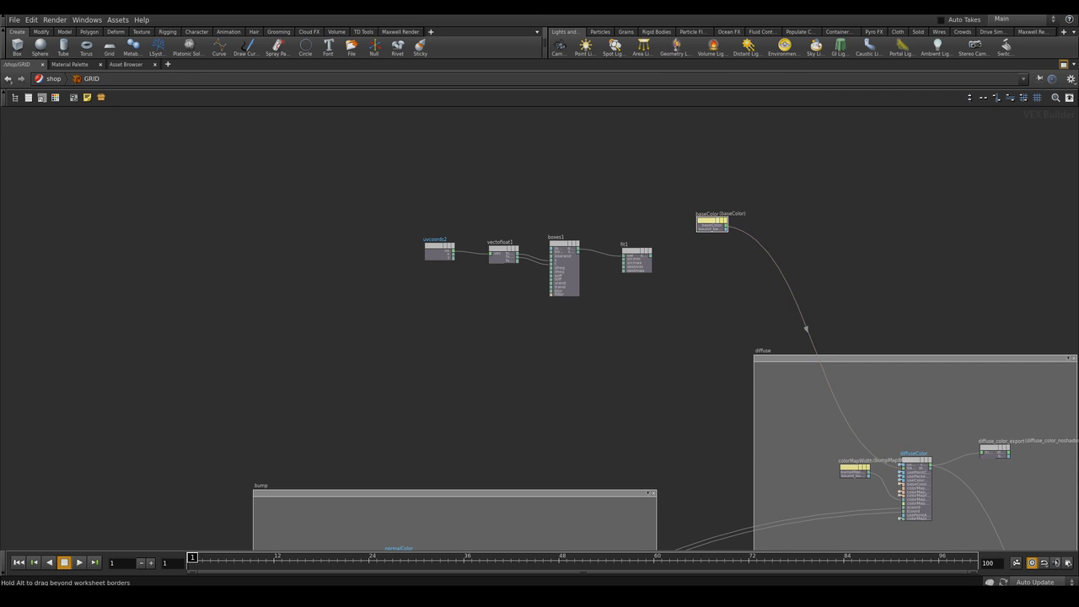
{"action": "left_click_drag", "start_coordinate": [712, 221], "coordinate": [681, 170]}
Add a Multiply node between baseColor and the diffuse box
{"action": "key", "text": "Tab"}
{"action": "type", "text": "mult"}
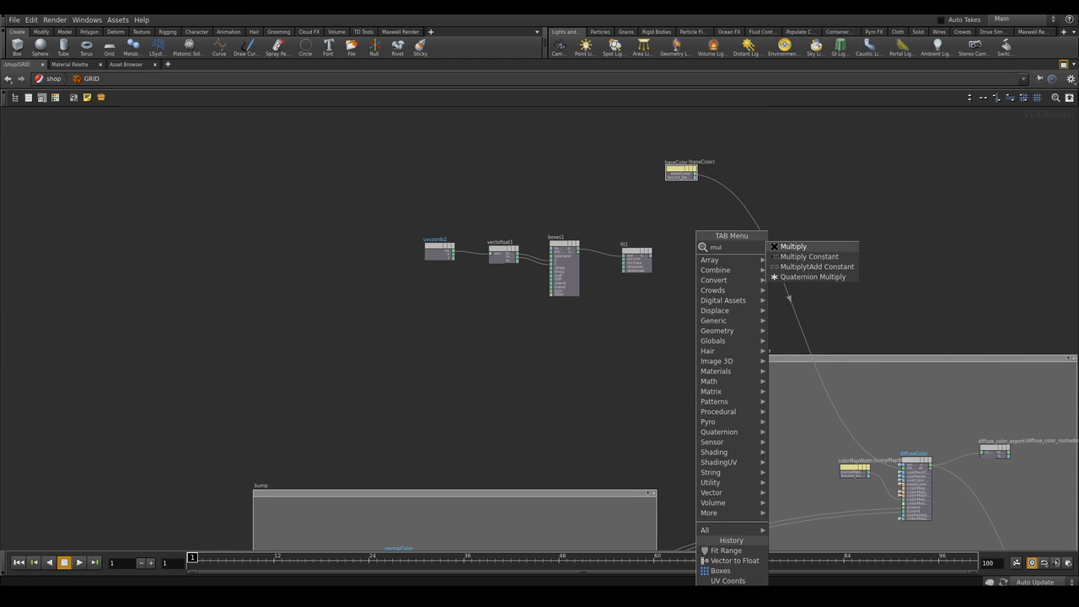
{"action": "key", "text": "Return"}
{"action": "left_click", "coordinate": [753, 221]}
Wire baseColor and the Fit Range output into the Multiply node, feeding its product to the diffuse color
{"action": "scroll", "coordinate": [705, 278], "scroll_direction": "up", "scroll_amount": 3}
{"action": "left_click_drag", "start_coordinate": [616, 240], "coordinate": [766, 182]}
{"action": "left_click", "coordinate": [674, 316]}
{"action": "middle_click_drag", "start_coordinate": [674, 316], "coordinate": [849, 354]}
Set the Boxes node's S Frequency and T Frequency to 50 and its Box Size to 1
{"action": "left_click", "coordinate": [642, 287]}
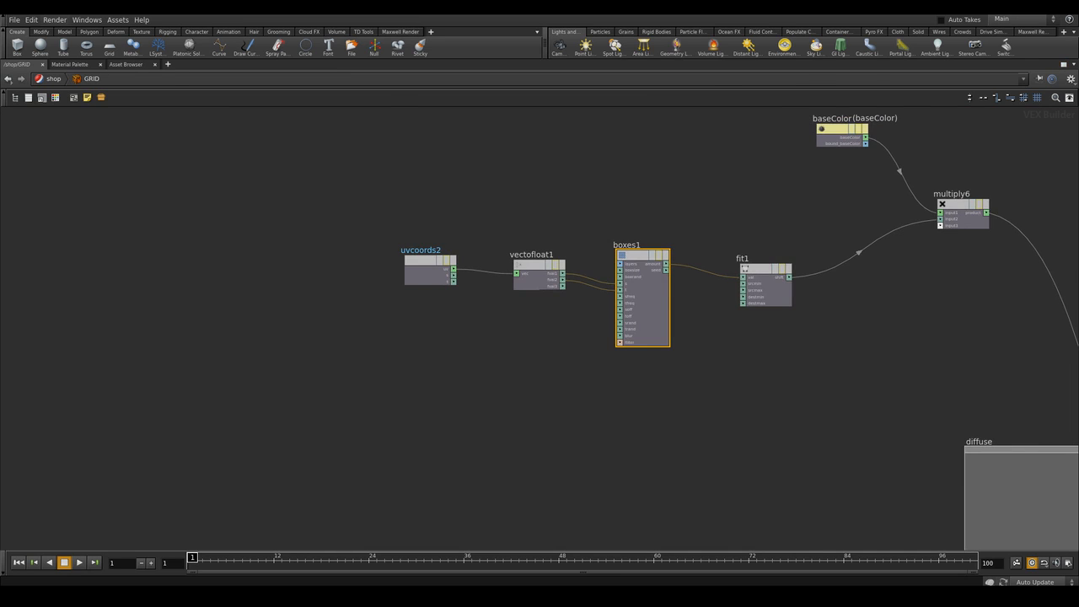
{"action": "key", "text": "ctrl+b"}
{"action": "middle_click_drag", "start_coordinate": [947, 226], "coordinate": [859, 245]}
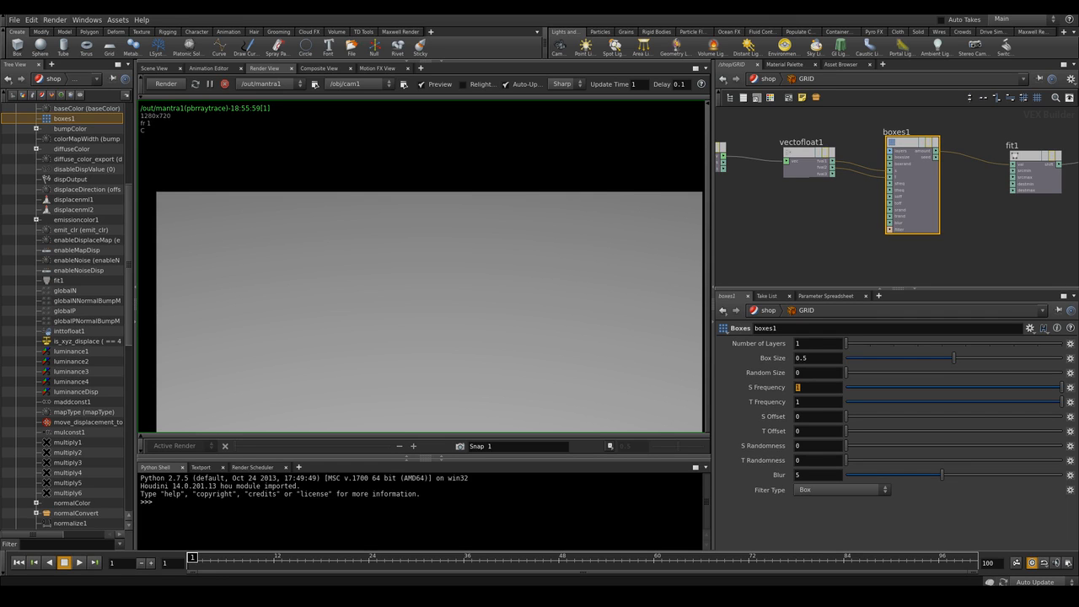
{"action": "type", "text": "50"}
{"action": "key", "text": "Tab"}
{"action": "type", "text": "50"}
{"action": "key", "text": "Return"}
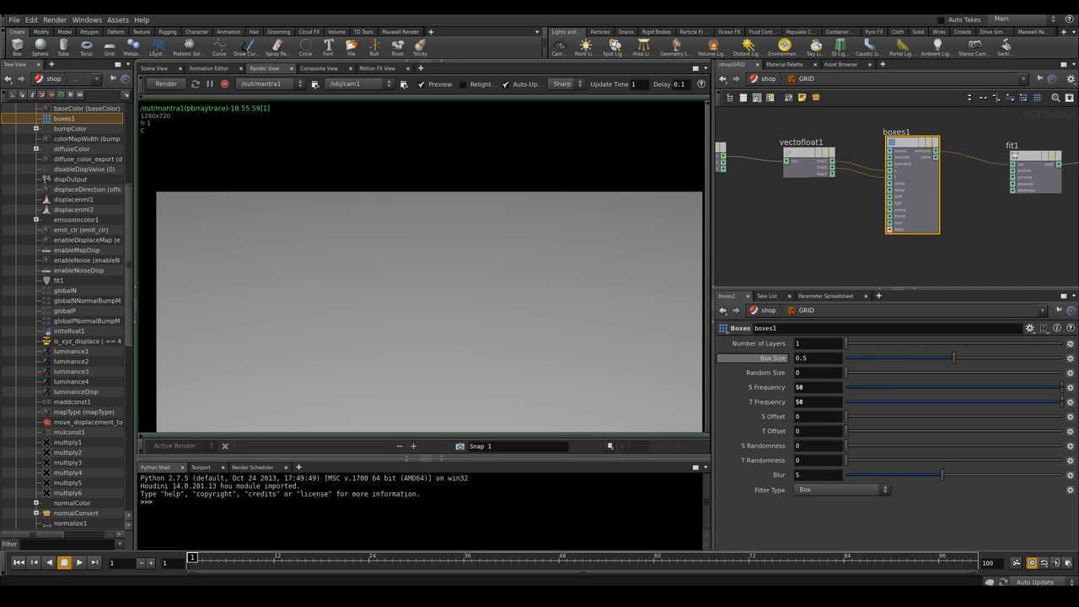
{"action": "double_click", "coordinate": [806, 358]}
{"action": "type", "text": "1"}
{"action": "key", "text": "Return"}
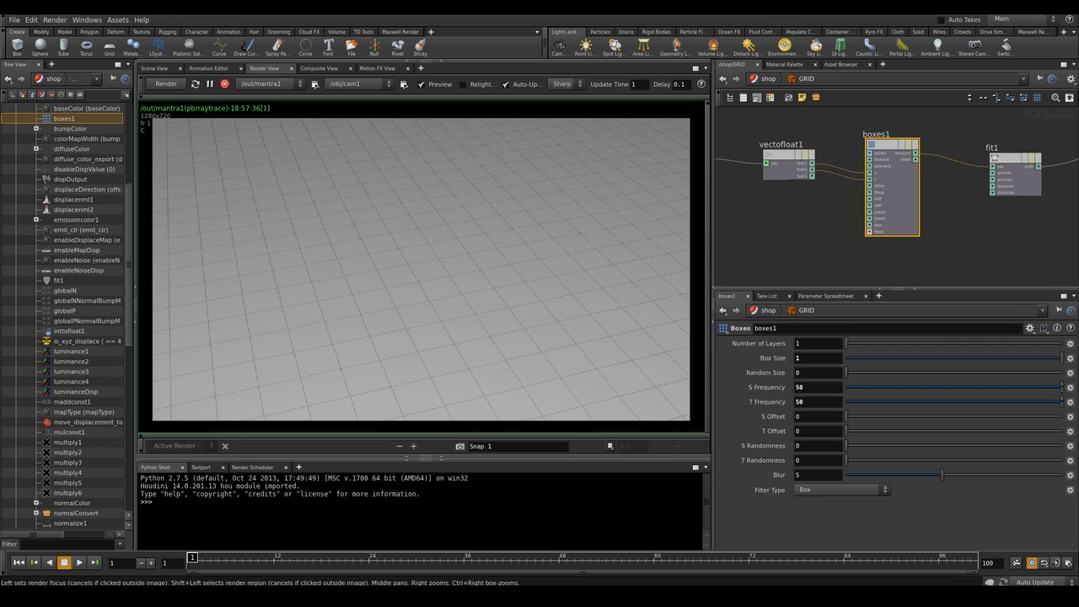
Add an Add node beside the UV Coords node in the network
{"action": "right_click_drag", "start_coordinate": [498, 307], "coordinate": [509, 308]}
{"action": "middle_click_drag", "start_coordinate": [807, 212], "coordinate": [933, 220]}
{"action": "scroll", "coordinate": [908, 203], "scroll_direction": "down", "scroll_amount": 3}
{"action": "left_click_drag", "start_coordinate": [863, 183], "coordinate": [846, 138]}
{"action": "mouse_move", "coordinate": [931, 186]}
{"action": "left_mouse_down"}
{"action": "mouse_move", "coordinate": [935, 166]}
{"action": "mouse_move", "coordinate": [935, 180]}
{"action": "left_mouse_up"}
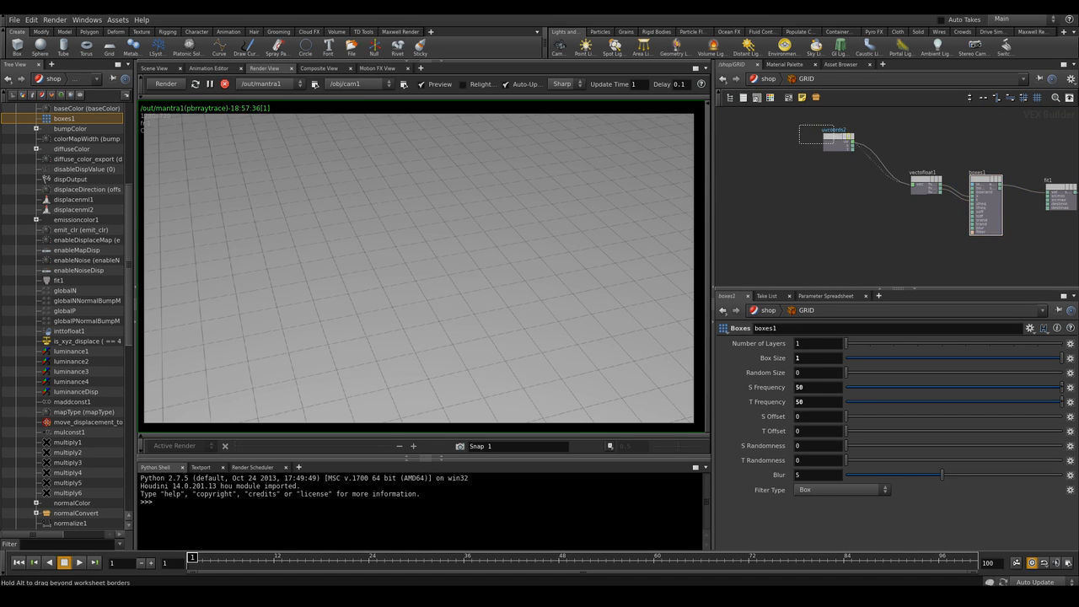
{"action": "left_click_drag", "start_coordinate": [842, 139], "coordinate": [806, 126]}
{"action": "key", "text": "Tab"}
{"action": "type", "text": "add"}
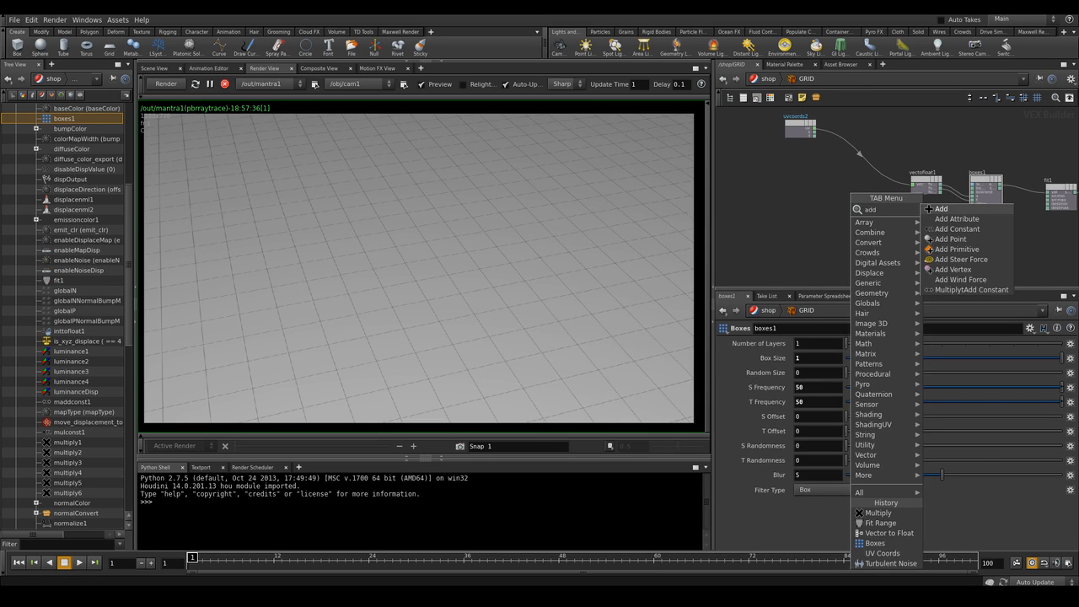
{"action": "key", "text": "Return"}
{"action": "left_click", "coordinate": [847, 184]}
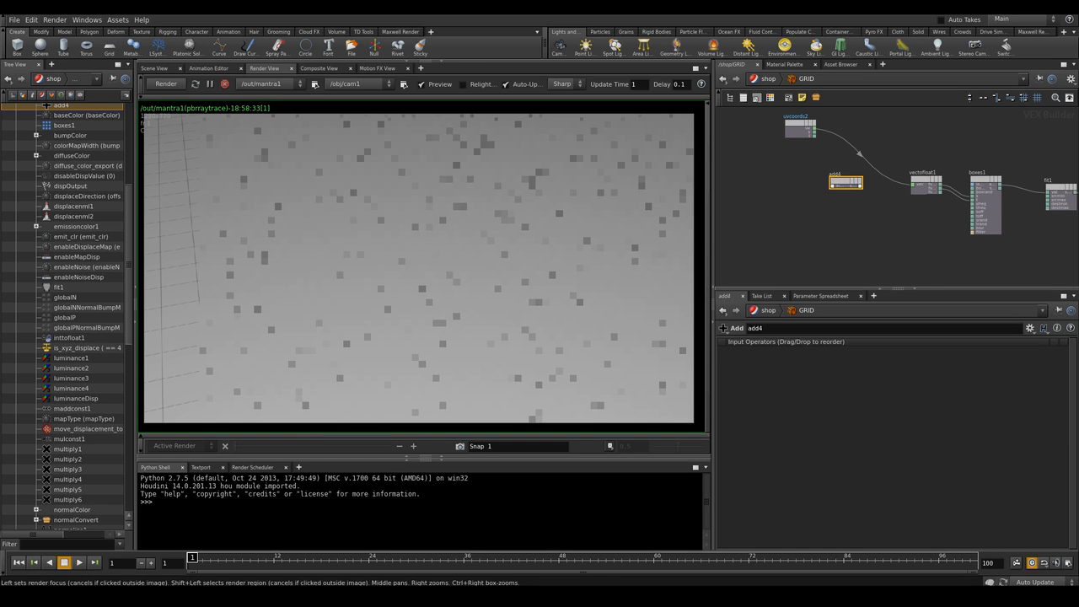
Connect the UV Coords uv output into the Add node
{"action": "mouse_move", "coordinate": [851, 181]}
{"action": "left_mouse_down"}
{"action": "mouse_move", "coordinate": [870, 161]}
{"action": "mouse_move", "coordinate": [868, 174]}
{"action": "left_mouse_up"}
{"action": "scroll", "coordinate": [841, 216], "scroll_direction": "up", "scroll_amount": 2}
{"action": "scroll", "coordinate": [841, 216], "scroll_direction": "down", "scroll_amount": 1}
{"action": "middle_click_drag", "start_coordinate": [841, 216], "coordinate": [886, 234]}
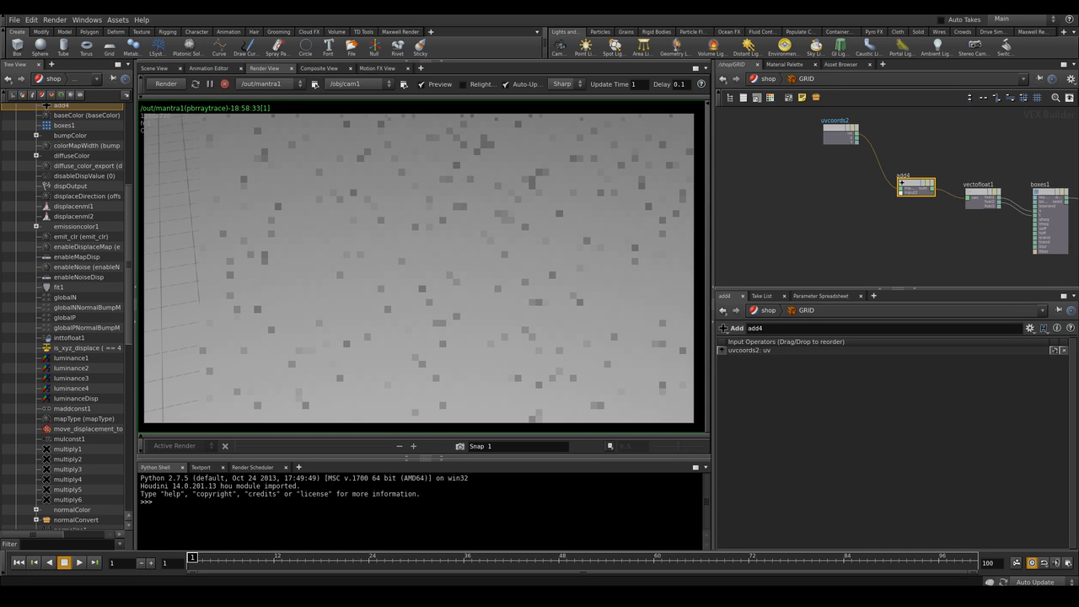
Add a second UV Coords node above the Add node
{"action": "scroll", "coordinate": [807, 200], "scroll_direction": "down", "scroll_amount": 2}
{"action": "middle_click_drag", "start_coordinate": [806, 200], "coordinate": [930, 200]}
{"action": "scroll", "coordinate": [880, 201], "scroll_direction": "down", "scroll_amount": 2}
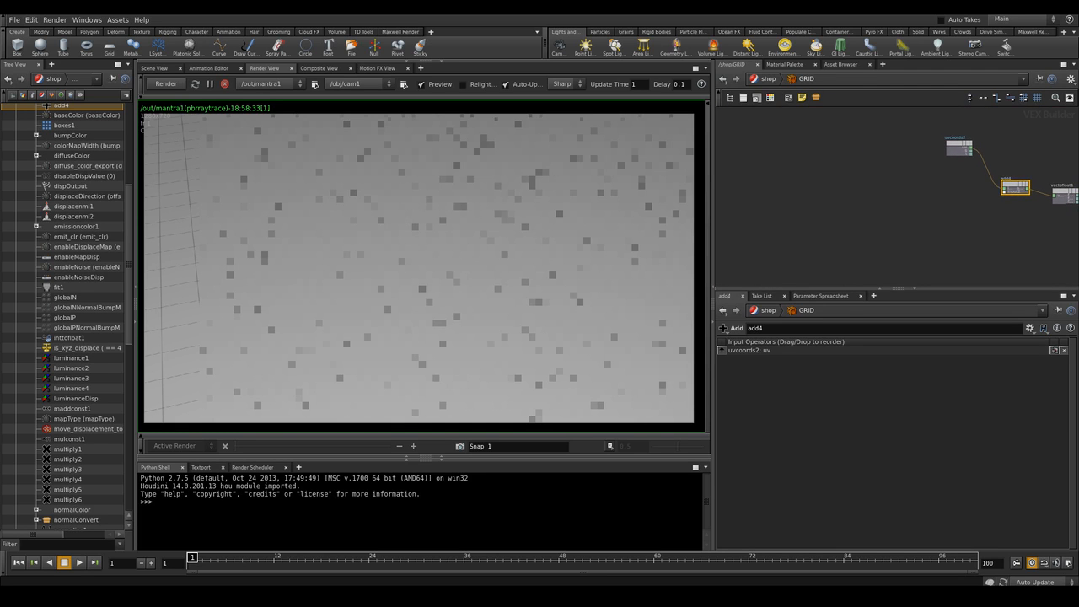
{"action": "key", "text": "Tab"}
{"action": "type", "text": "uvcoor"}
{"action": "left_click", "coordinate": [794, 145]}
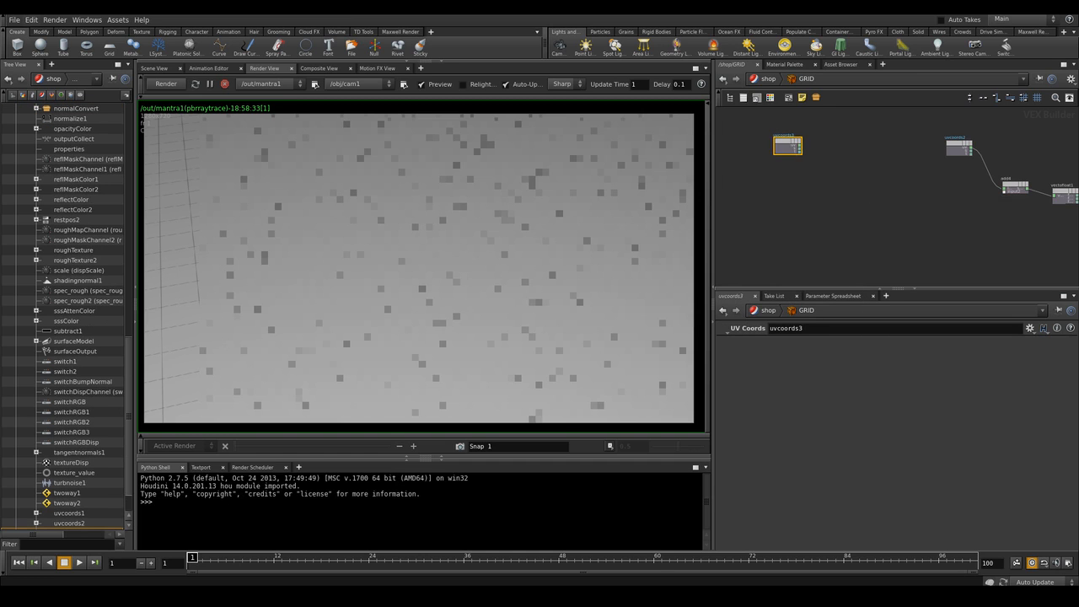
Add a Boxes node and connect the second UV Coords node's s and t outputs into it
{"action": "key", "text": "Tab"}
{"action": "type", "text": "boxe"}
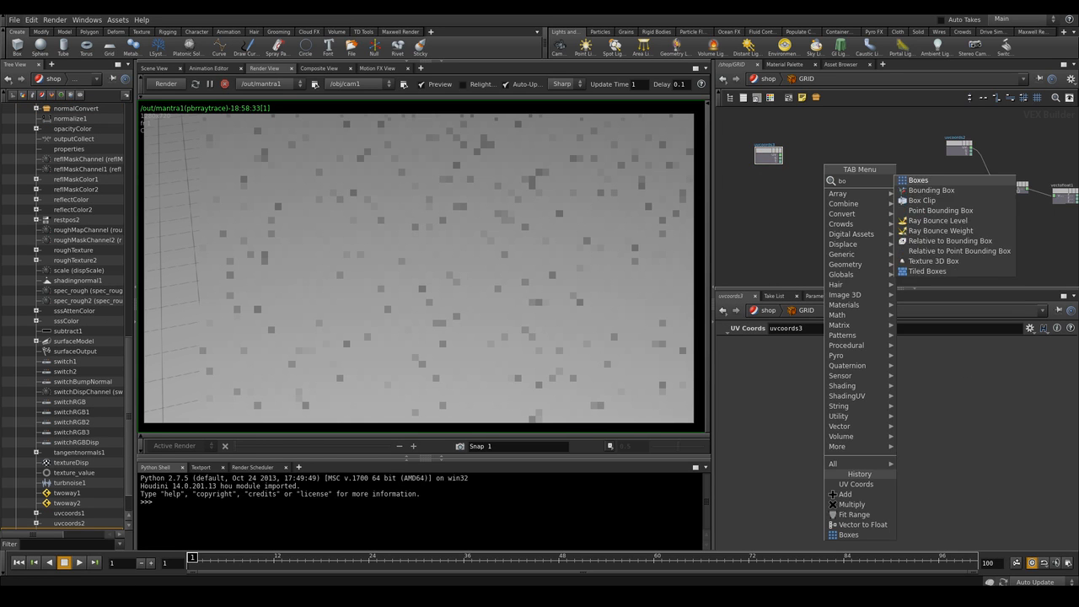
{"action": "key", "text": "Return"}
{"action": "left_click", "coordinate": [841, 149]}
{"action": "scroll", "coordinate": [821, 152], "scroll_direction": "up", "scroll_amount": 4}
{"action": "middle_click_drag", "start_coordinate": [821, 152], "coordinate": [826, 214]}
{"action": "scroll", "coordinate": [785, 228], "scroll_direction": "up", "scroll_amount": 2}
{"action": "left_click_drag", "start_coordinate": [754, 226], "coordinate": [857, 200]}
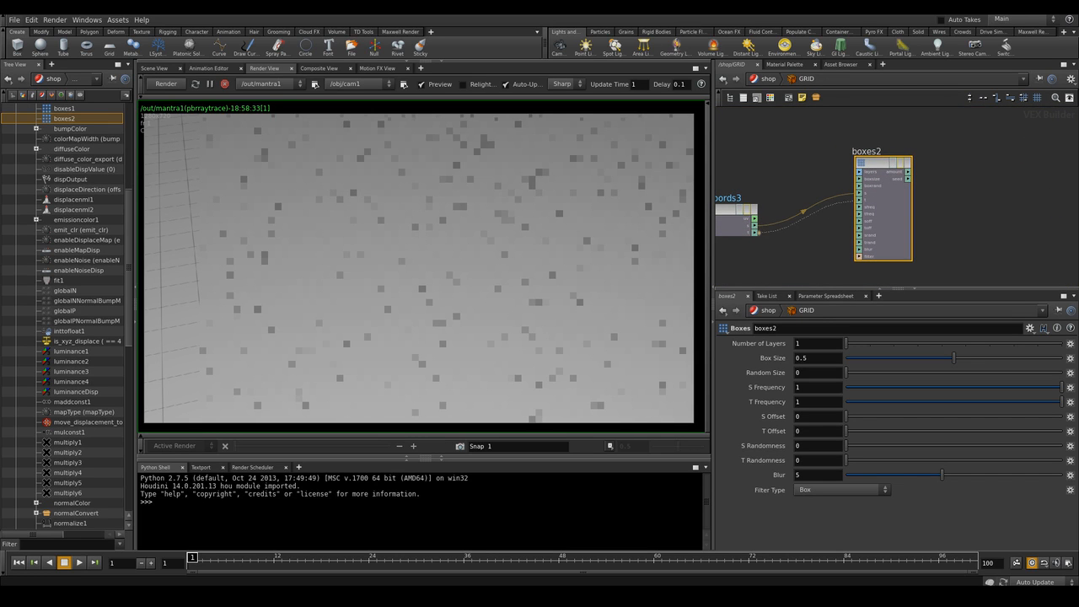
{"action": "scroll", "coordinate": [783, 230], "scroll_direction": "down", "scroll_amount": 2}
{"action": "middle_click_drag", "start_coordinate": [783, 224], "coordinate": [777, 213]}
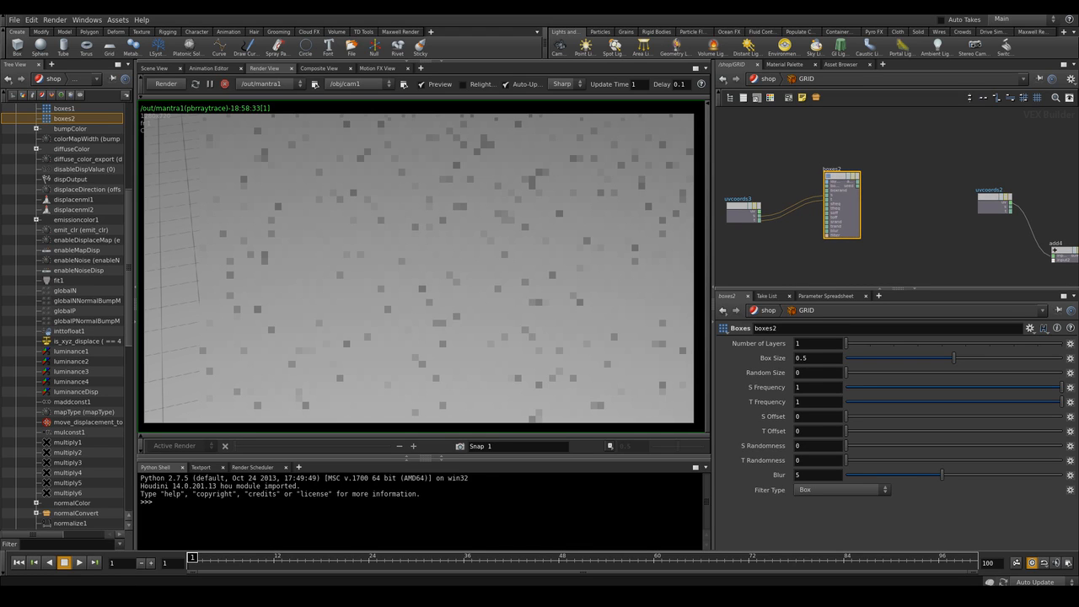
Set the new Boxes node's S Frequency and T Frequency to 50
{"action": "double_click", "coordinate": [799, 387]}
{"action": "type", "text": "50"}
{"action": "key", "text": "Tab"}
{"action": "type", "text": "50"}
{"action": "key", "text": "Return"}
Add a Rest Position node below the UV Coords node and set its Space to space:world
{"action": "scroll", "coordinate": [884, 253], "scroll_direction": "down", "scroll_amount": 1}
{"action": "middle_click_drag", "start_coordinate": [881, 253], "coordinate": [868, 184]}
{"action": "left_click_drag", "start_coordinate": [840, 127], "coordinate": [826, 123]}
{"action": "scroll", "coordinate": [809, 212], "scroll_direction": "up", "scroll_amount": 2}
{"action": "middle_click_drag", "start_coordinate": [809, 213], "coordinate": [875, 228]}
{"action": "left_click", "coordinate": [874, 227]}
{"action": "key", "text": "Tab"}
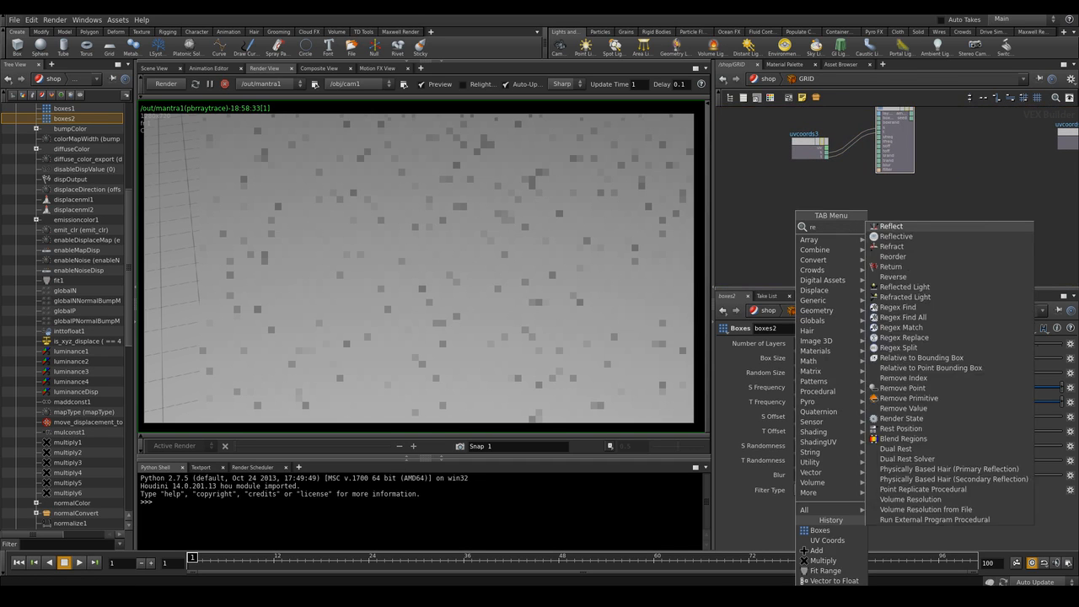
{"action": "left_click", "coordinate": [893, 221]}
{"action": "left_click", "coordinate": [757, 216]}
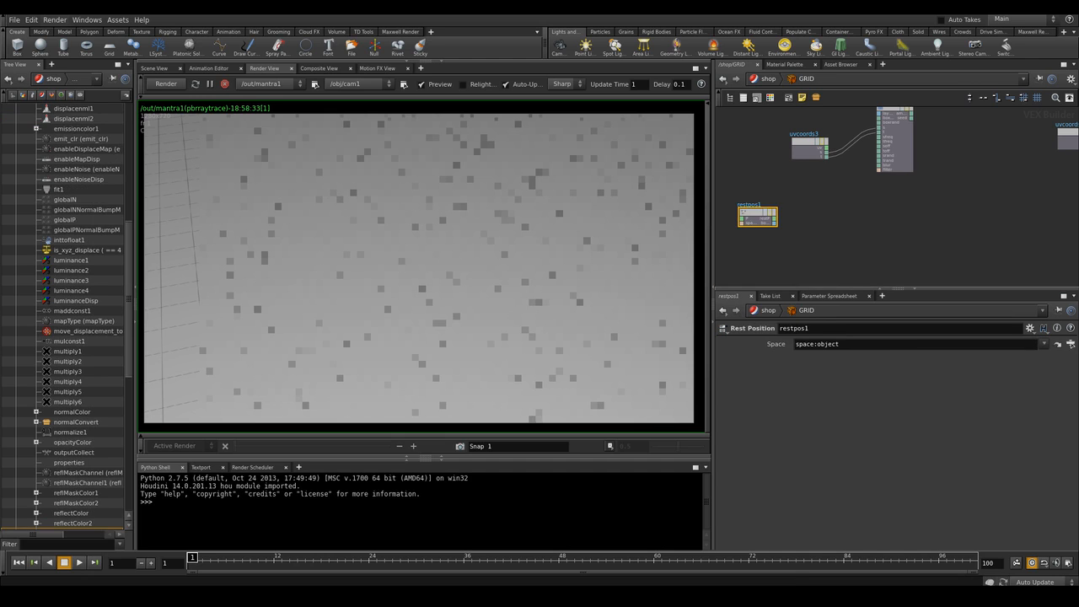
{"action": "left_click", "coordinate": [1043, 344]}
{"action": "left_click", "coordinate": [994, 345]}
Add a Turbulent Noise node beside the Rest Position node
{"action": "left_click_drag", "start_coordinate": [758, 215], "coordinate": [742, 210]}
{"action": "scroll", "coordinate": [815, 219], "scroll_direction": "down", "scroll_amount": 2}
{"action": "middle_click_drag", "start_coordinate": [815, 219], "coordinate": [816, 198]}
{"action": "left_click", "coordinate": [816, 197]}
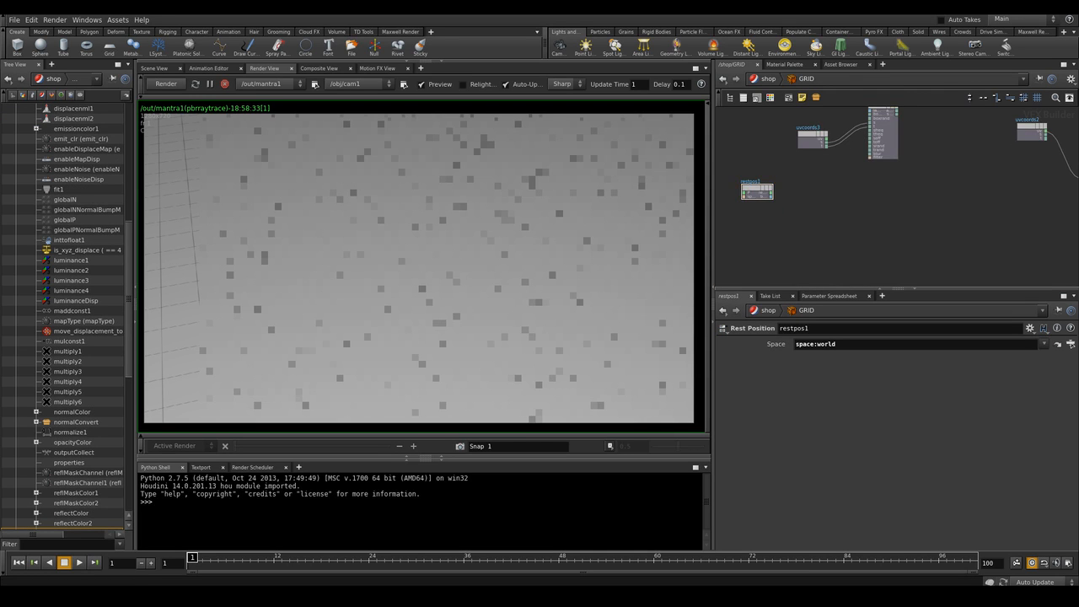
{"action": "key", "text": "Tab"}
{"action": "type", "text": "tur"}
{"action": "key", "text": "Return"}
{"action": "left_click", "coordinate": [861, 198]}
Duplicate the Turbulent Noise node and arrange both copies below the Boxes node
{"action": "key", "text": "ctrl+c"}
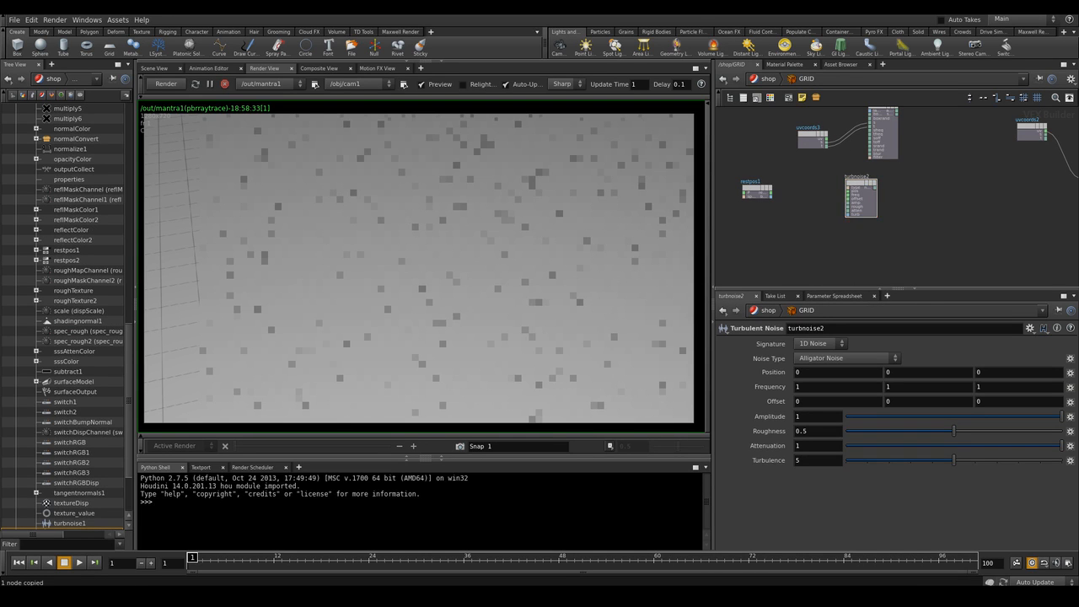
{"action": "key", "text": "ctrl+v"}
{"action": "left_click_drag", "start_coordinate": [862, 236], "coordinate": [864, 264]}
{"action": "left_click_drag", "start_coordinate": [862, 198], "coordinate": [886, 186]}
{"action": "left_click", "coordinate": [900, 211]}
{"action": "left_click_drag", "start_coordinate": [869, 255], "coordinate": [894, 243]}
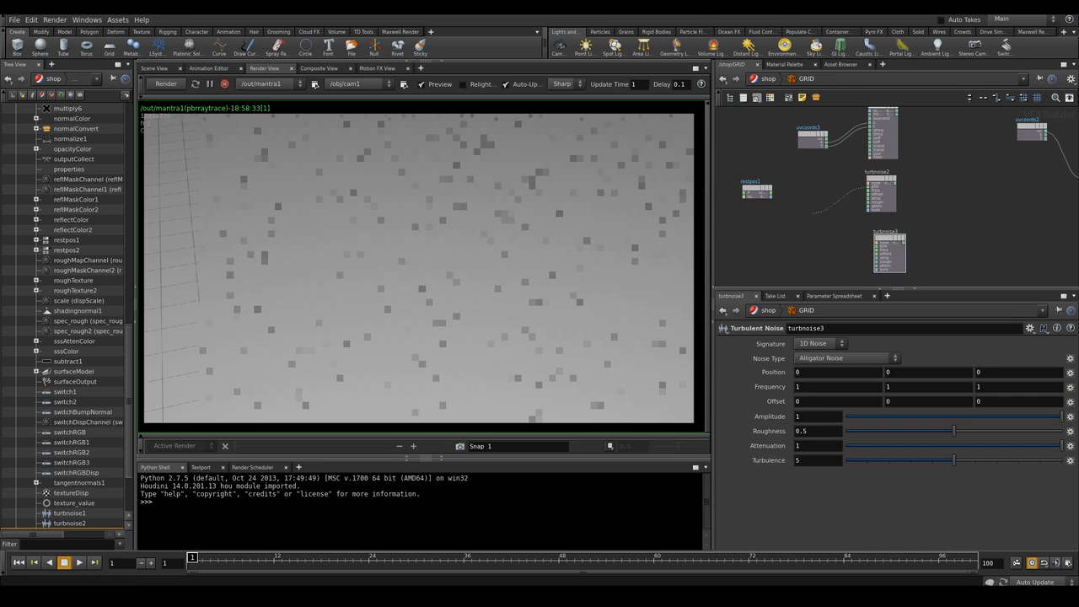
Connect the Rest Position output into the pos inputs of both Turbulent Noise nodes
{"action": "scroll", "coordinate": [810, 213], "scroll_direction": "down", "scroll_amount": 2}
{"action": "scroll", "coordinate": [787, 217], "scroll_direction": "up", "scroll_amount": 5}
{"action": "middle_click_drag", "start_coordinate": [787, 217], "coordinate": [807, 252]}
{"action": "left_click", "coordinate": [798, 200]}
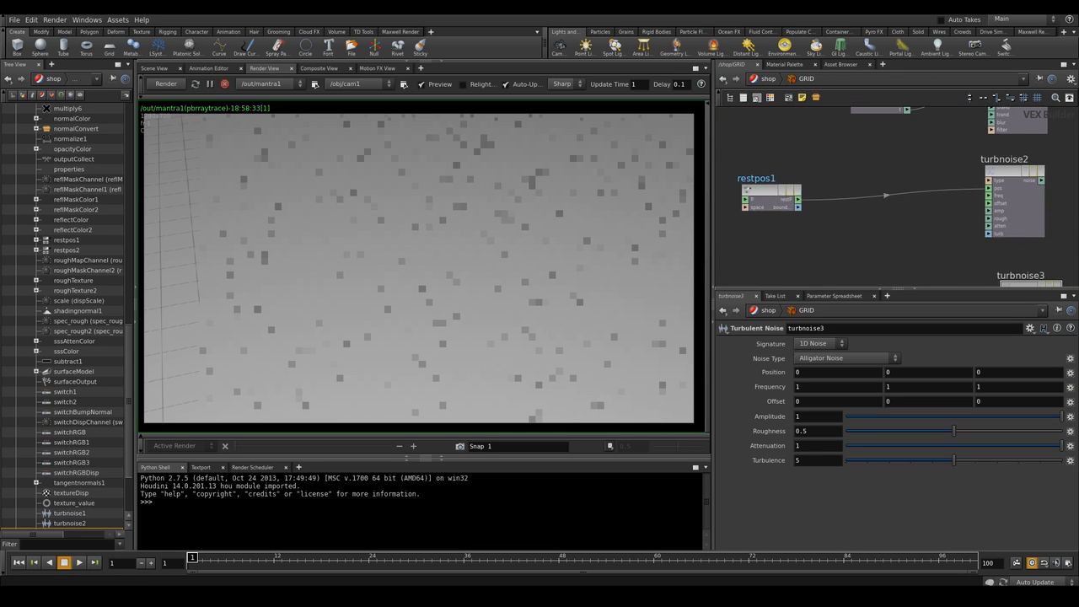
{"action": "middle_click_drag", "start_coordinate": [799, 200], "coordinate": [769, 148]}
{"action": "left_click_drag", "start_coordinate": [975, 252], "coordinate": [768, 154]}
{"action": "scroll", "coordinate": [843, 228], "scroll_direction": "down", "scroll_amount": 3}
{"action": "middle_click_drag", "start_coordinate": [843, 228], "coordinate": [801, 224]}
{"action": "left_click_drag", "start_coordinate": [900, 255], "coordinate": [889, 255]}
{"action": "middle_click_drag", "start_coordinate": [889, 255], "coordinate": [797, 275]}
{"action": "scroll", "coordinate": [831, 253], "scroll_direction": "down", "scroll_amount": 1}
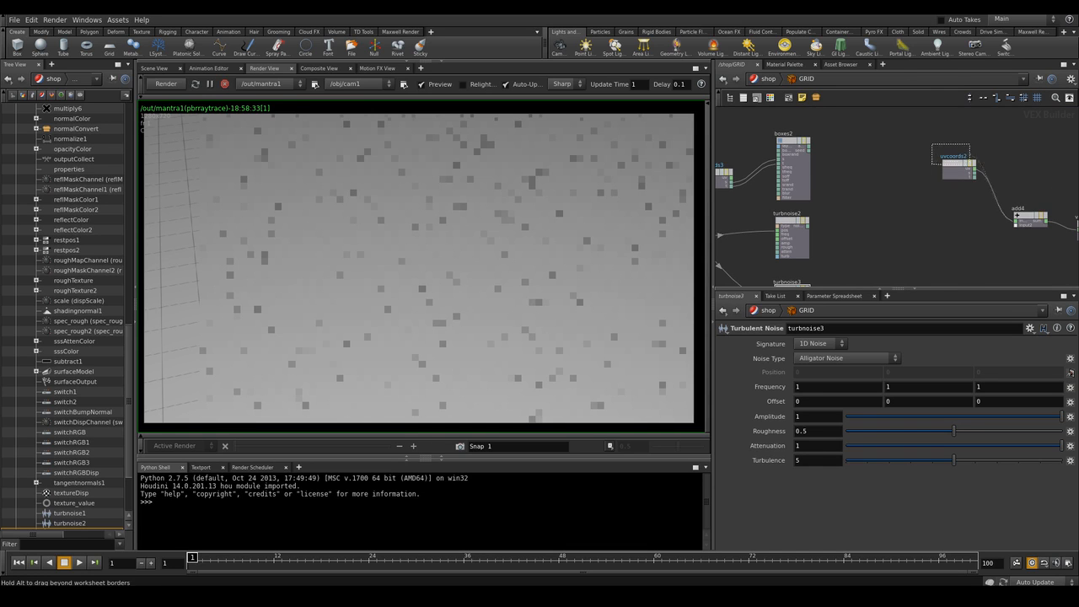
{"action": "scroll", "coordinate": [900, 209], "scroll_direction": "down", "scroll_amount": 3}
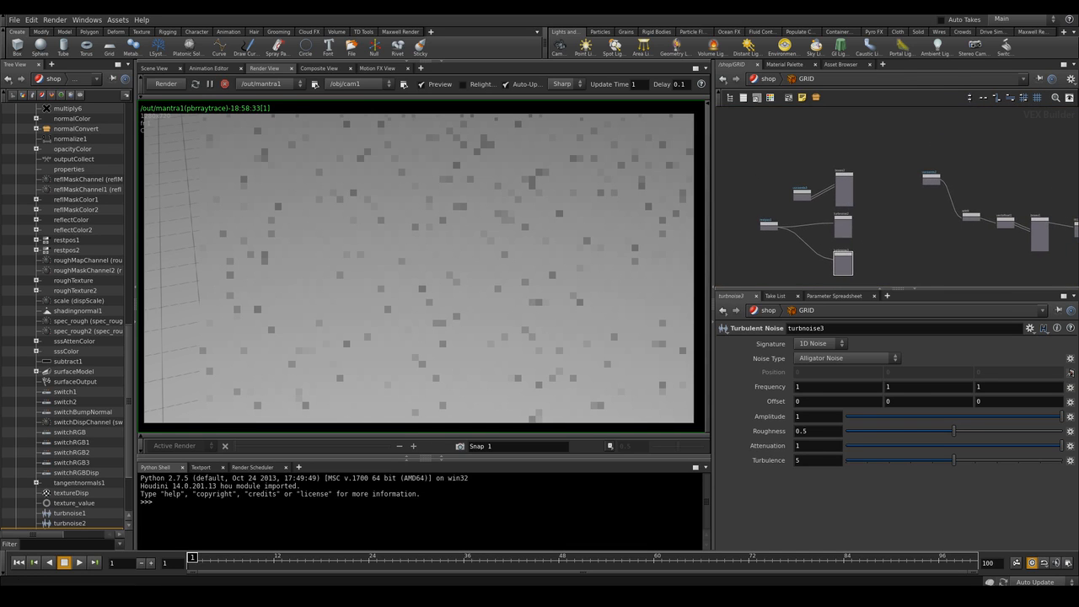
Enlarge the network view and add a Mix node to the right of the noise nodes
{"action": "left_click", "coordinate": [1064, 64]}
{"action": "scroll", "coordinate": [540, 329], "scroll_direction": "down", "scroll_amount": 2}
{"action": "middle_click_drag", "start_coordinate": [540, 328], "coordinate": [613, 298]}
{"action": "left_click_drag", "start_coordinate": [524, 235], "coordinate": [633, 370]}
{"action": "left_click_drag", "start_coordinate": [595, 294], "coordinate": [544, 284]}
{"action": "left_click", "coordinate": [570, 288]}
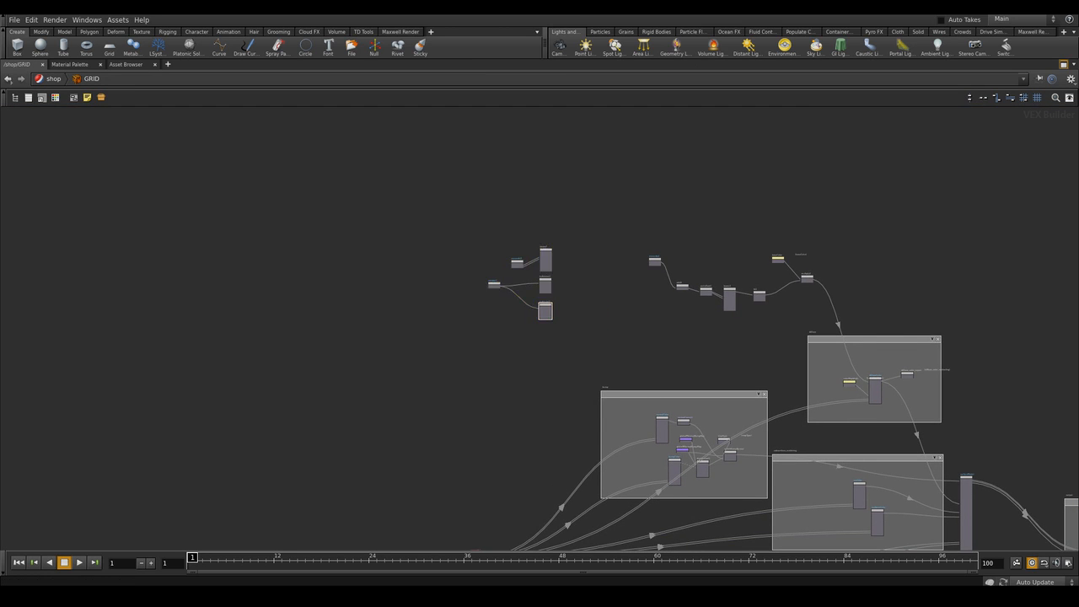
{"action": "scroll", "coordinate": [570, 288], "scroll_direction": "up", "scroll_amount": 5}
{"action": "middle_click_drag", "start_coordinate": [570, 288], "coordinate": [648, 315]}
{"action": "mouse_move", "coordinate": [516, 245]}
{"action": "left_mouse_down"}
{"action": "mouse_move", "coordinate": [510, 216]}
{"action": "mouse_move", "coordinate": [515, 245]}
{"action": "left_mouse_up"}
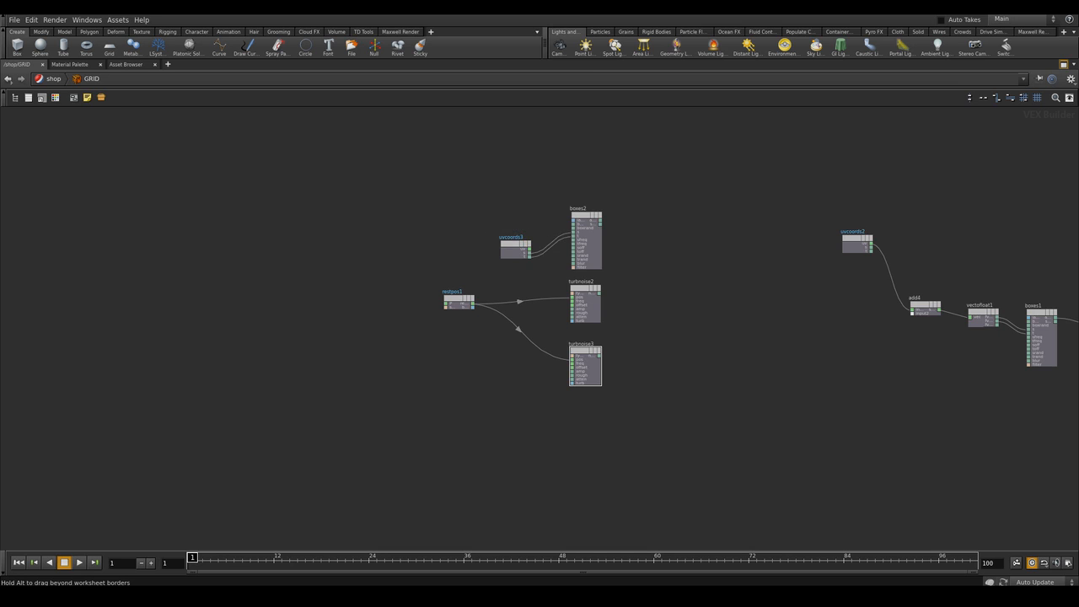
{"action": "scroll", "coordinate": [636, 257], "scroll_direction": "up", "scroll_amount": 5}
{"action": "middle_click_drag", "start_coordinate": [637, 257], "coordinate": [615, 232]}
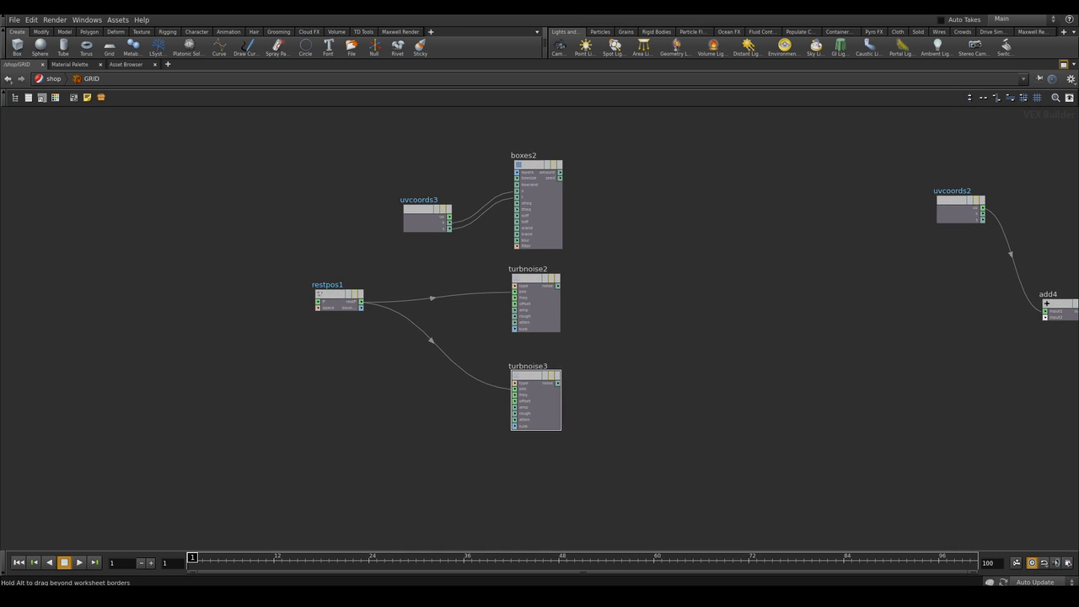
{"action": "key", "text": "Tab"}
{"action": "type", "text": "mix"}
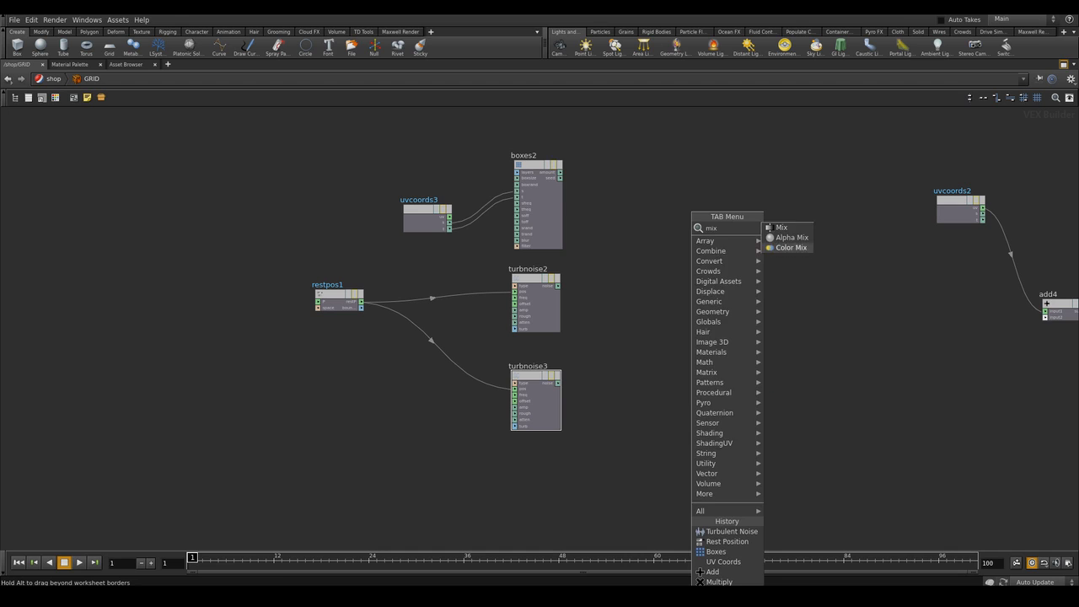
{"action": "left_click", "coordinate": [783, 228]}
{"action": "left_click", "coordinate": [702, 280]}
Connect the Boxes output and both Turbulent Noise outputs into the Mix node's inputs
{"action": "scroll", "coordinate": [587, 189], "scroll_direction": "up", "scroll_amount": 2}
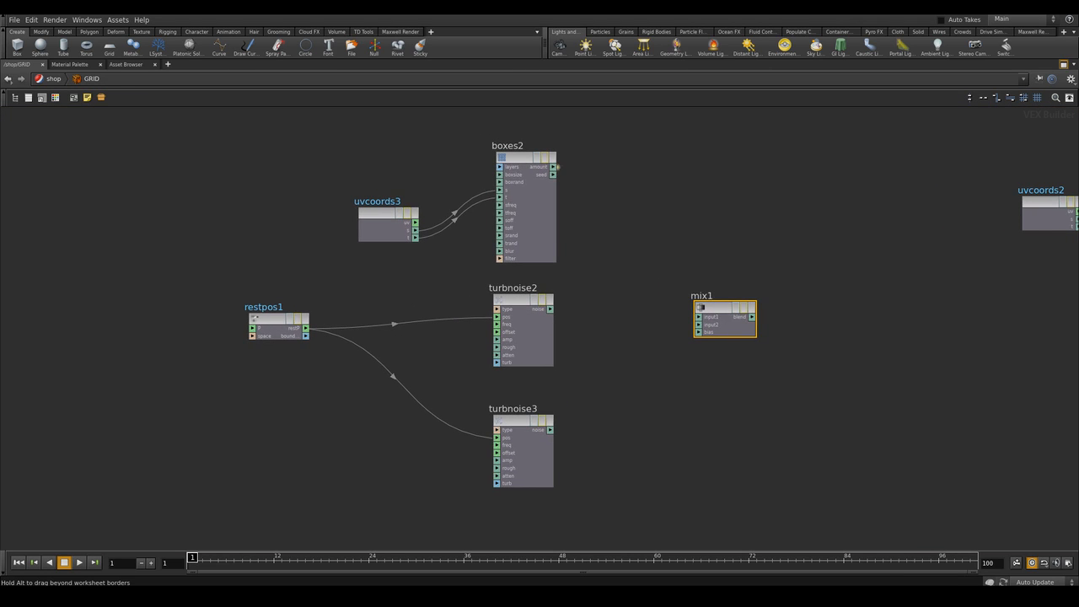
{"action": "mouse_move", "coordinate": [555, 168]}
{"action": "left_mouse_down"}
{"action": "mouse_move", "coordinate": [584, 229]}
{"action": "mouse_move", "coordinate": [697, 317]}
{"action": "left_mouse_up"}
{"action": "left_click_drag", "start_coordinate": [553, 308], "coordinate": [693, 320]}
{"action": "left_click_drag", "start_coordinate": [549, 430], "coordinate": [698, 332]}
Add a Fit Range node after the Mix node and connect the Mix output into it
{"action": "scroll", "coordinate": [716, 382], "scroll_direction": "down", "scroll_amount": 2}
{"action": "left_click_drag", "start_coordinate": [563, 245], "coordinate": [565, 241]}
{"action": "mouse_move", "coordinate": [842, 327]}
{"action": "right_mouse_down"}
{"action": "mouse_move", "coordinate": [810, 337]}
{"action": "mouse_move", "coordinate": [860, 337]}
{"action": "right_mouse_up"}
{"action": "middle_click_drag", "start_coordinate": [851, 337], "coordinate": [762, 318]}
{"action": "left_click", "coordinate": [762, 319]}
{"action": "key", "text": "Tab"}
{"action": "type", "text": "fitr"}
{"action": "key", "text": "Return"}
{"action": "left_click", "coordinate": [762, 319]}
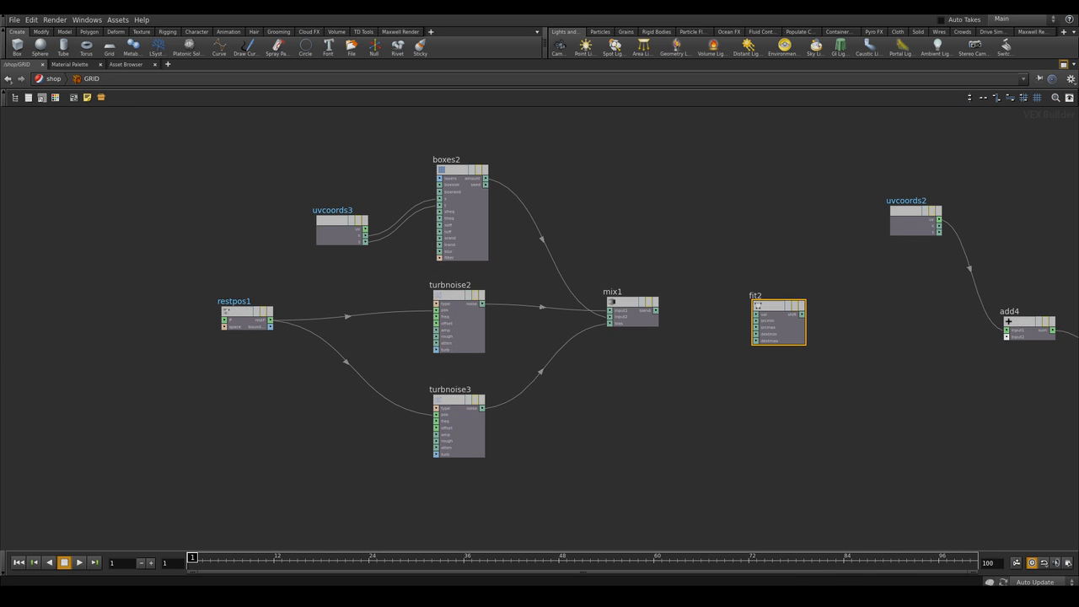
{"action": "left_click_drag", "start_coordinate": [656, 311], "coordinate": [755, 314]}
Connect the Fit Range output into the Add node's first input
{"action": "left_click", "coordinate": [803, 314]}
{"action": "middle_click_drag", "start_coordinate": [966, 379], "coordinate": [901, 366]}
{"action": "left_click", "coordinate": [940, 323]}
{"action": "scroll", "coordinate": [1006, 338], "scroll_direction": "down", "scroll_amount": 5}
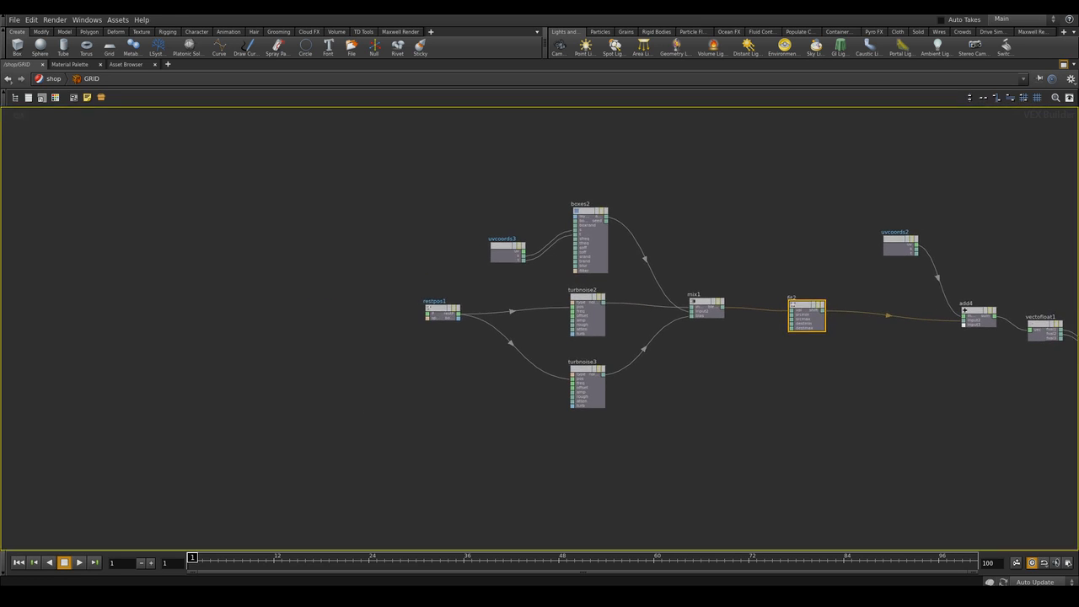
Set the new Boxes node's Box Size to 1 and Random Size to 4.2
{"action": "left_click", "coordinate": [1063, 64]}
{"action": "middle_click_drag", "start_coordinate": [988, 173], "coordinate": [957, 231]}
{"action": "scroll", "coordinate": [954, 194], "scroll_direction": "up", "scroll_amount": 2}
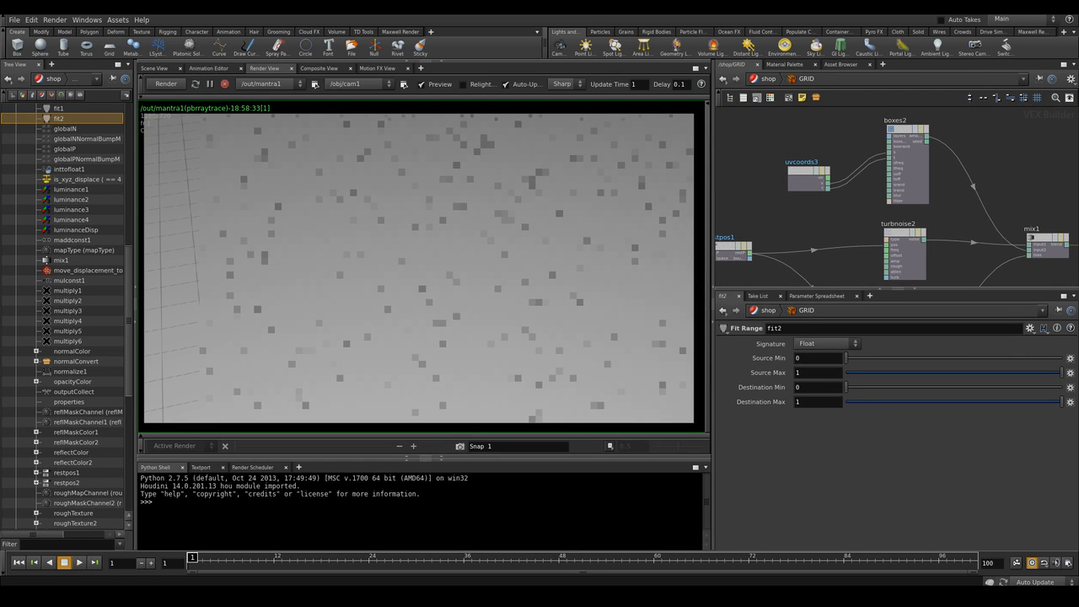
{"action": "mouse_move", "coordinate": [954, 194]}
{"action": "middle_mouse_down"}
{"action": "mouse_move", "coordinate": [953, 172]}
{"action": "mouse_move", "coordinate": [955, 206]}
{"action": "middle_mouse_up"}
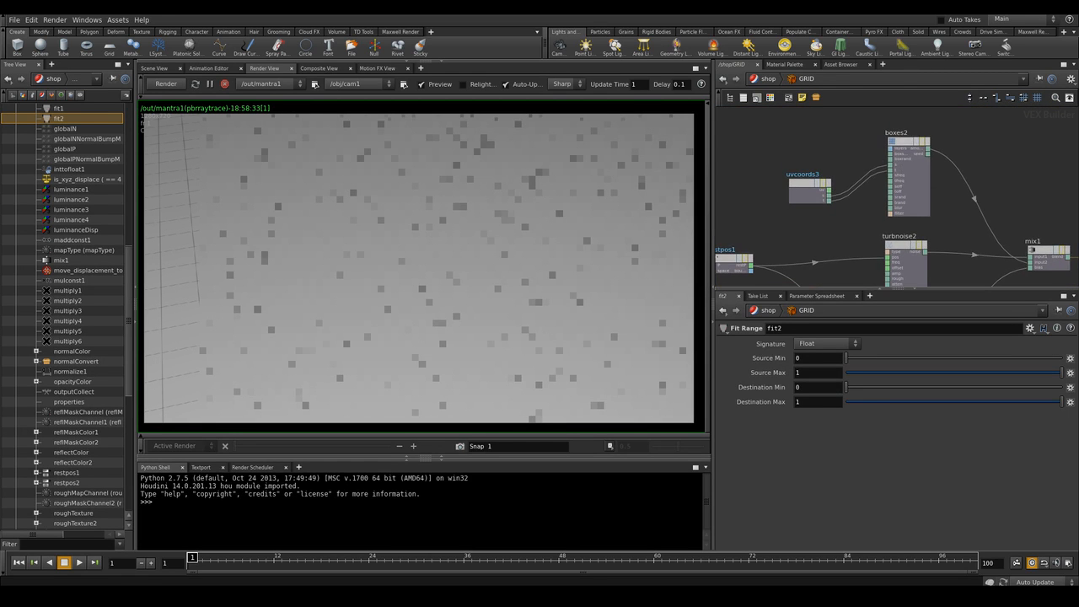
{"action": "left_click", "coordinate": [912, 184]}
{"action": "mouse_move", "coordinate": [954, 196]}
{"action": "middle_mouse_down"}
{"action": "mouse_move", "coordinate": [944, 175]}
{"action": "mouse_move", "coordinate": [941, 194]}
{"action": "middle_mouse_up"}
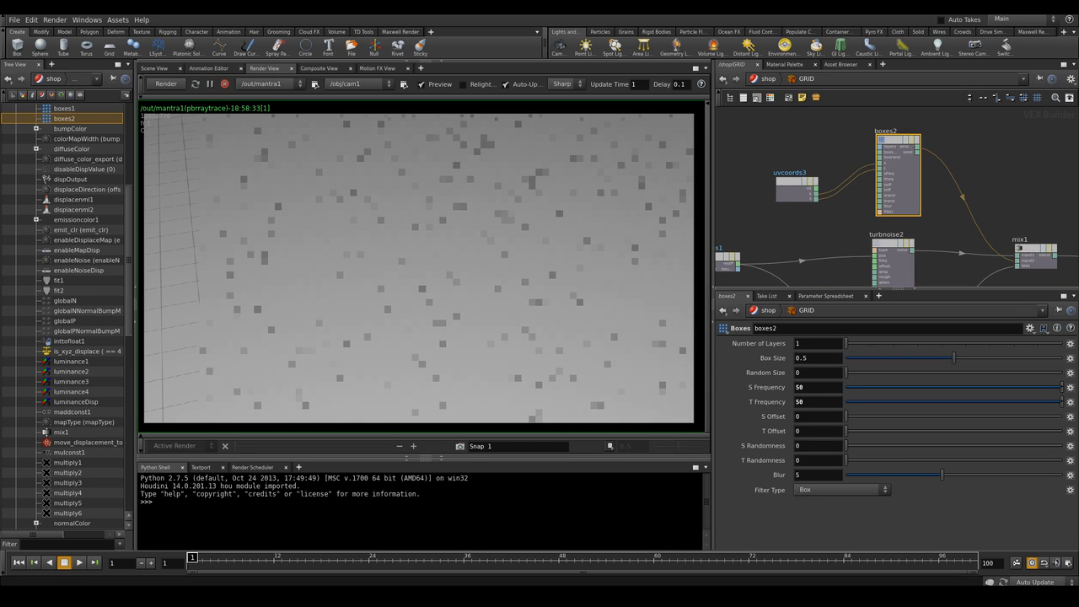
{"action": "double_click", "coordinate": [802, 358]}
{"action": "type", "text": "1"}
{"action": "key", "text": "Return"}
{"action": "type", "text": "4.2"}
{"action": "key", "text": "Return"}
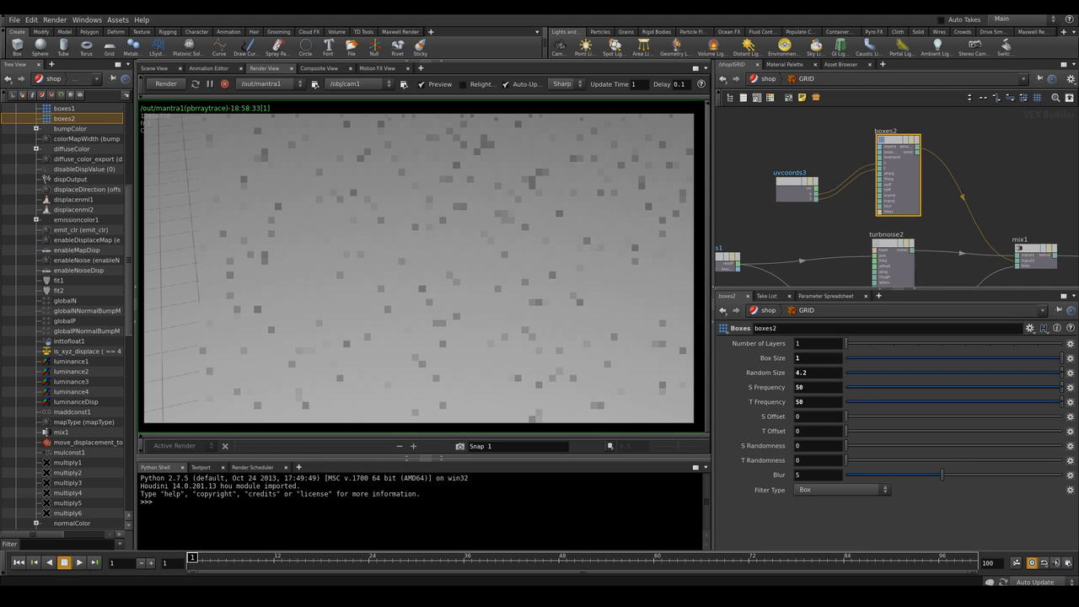
Set the Boxes node's S Randomness to 3.5 and T Randomness to 5.6
{"action": "double_click", "coordinate": [799, 446]}
{"action": "type", "text": "3.5"}
{"action": "key", "text": "Return"}
{"action": "double_click", "coordinate": [798, 460]}
{"action": "type", "text": "5.3"}
{"action": "key", "text": "BackSpace"}
{"action": "type", "text": "6"}
{"action": "key", "text": "Return"}
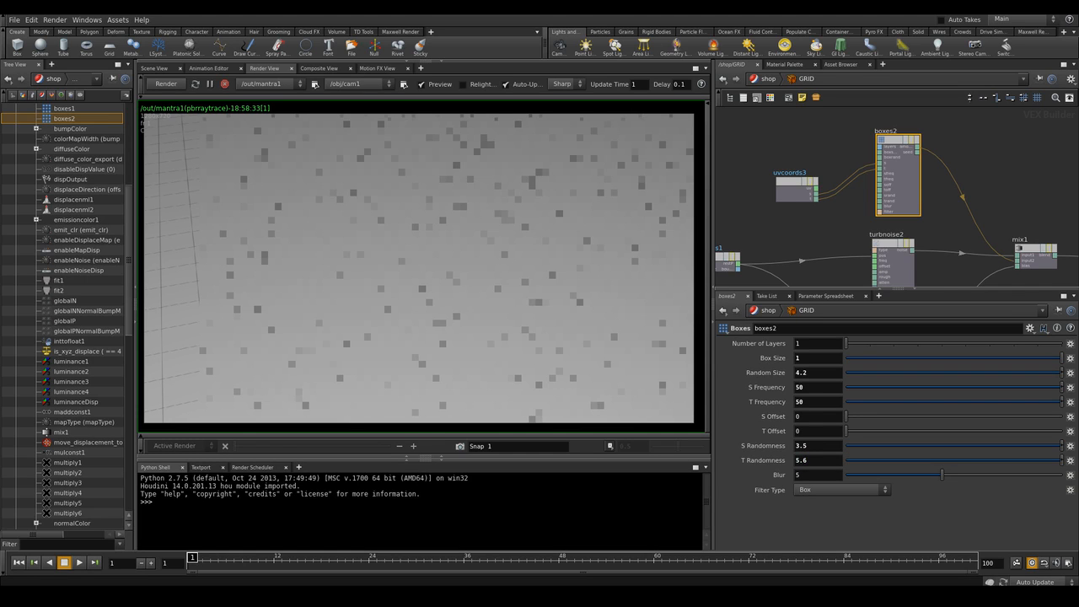
Set the first Turbulent Noise node's Noise Type to Original Perlin Noise
{"action": "left_click_drag", "start_coordinate": [796, 181], "coordinate": [776, 140]}
{"action": "scroll", "coordinate": [812, 223], "scroll_direction": "down", "scroll_amount": 2}
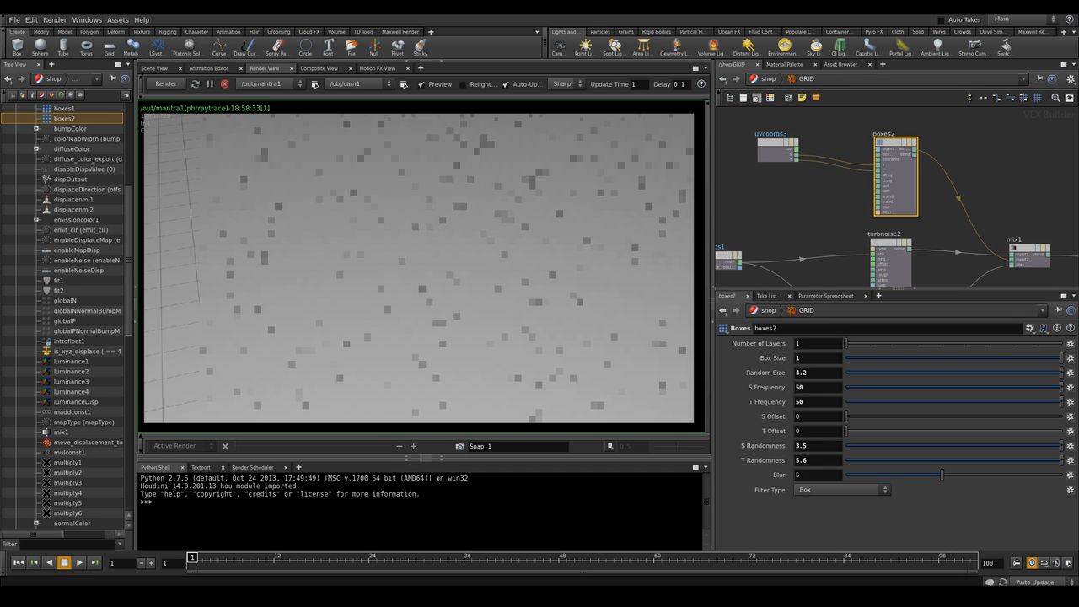
{"action": "middle_click_drag", "start_coordinate": [812, 223], "coordinate": [826, 171]}
{"action": "scroll", "coordinate": [826, 171], "scroll_direction": "down", "scroll_amount": 2}
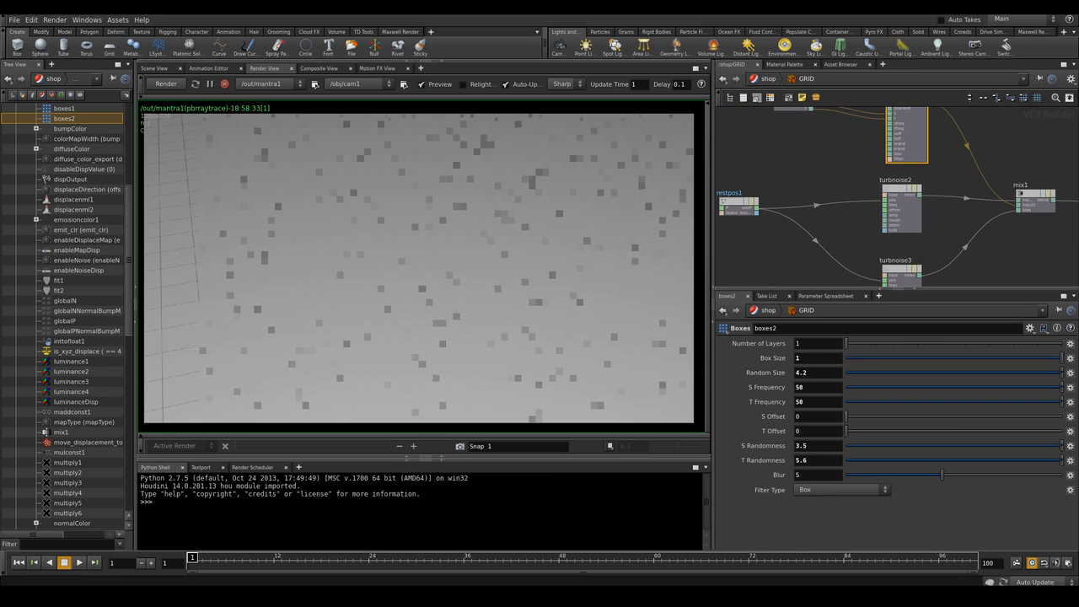
{"action": "left_click", "coordinate": [902, 210]}
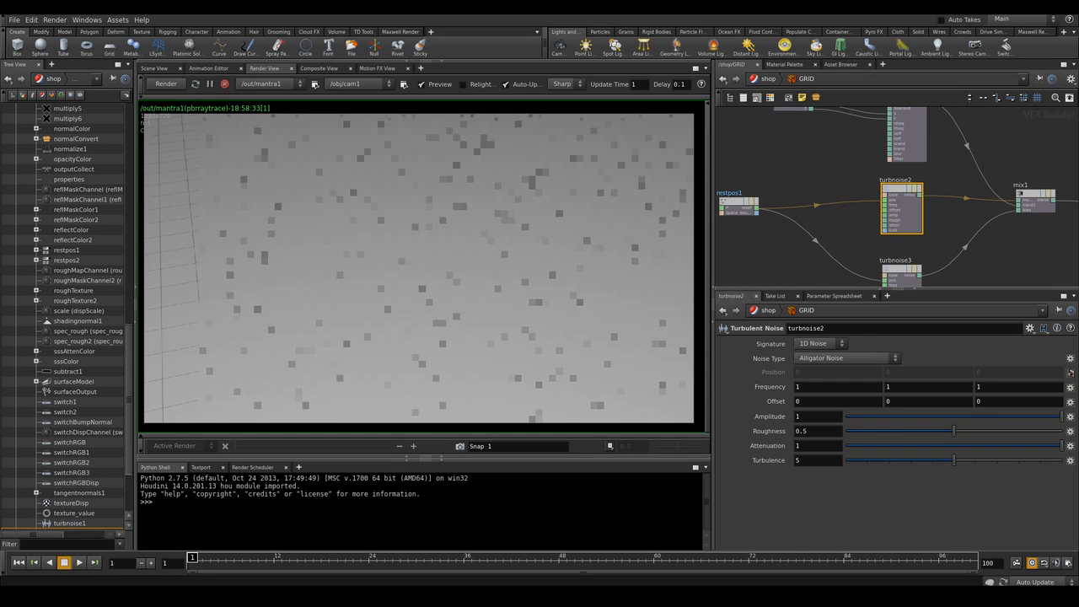
{"action": "left_click", "coordinate": [845, 358]}
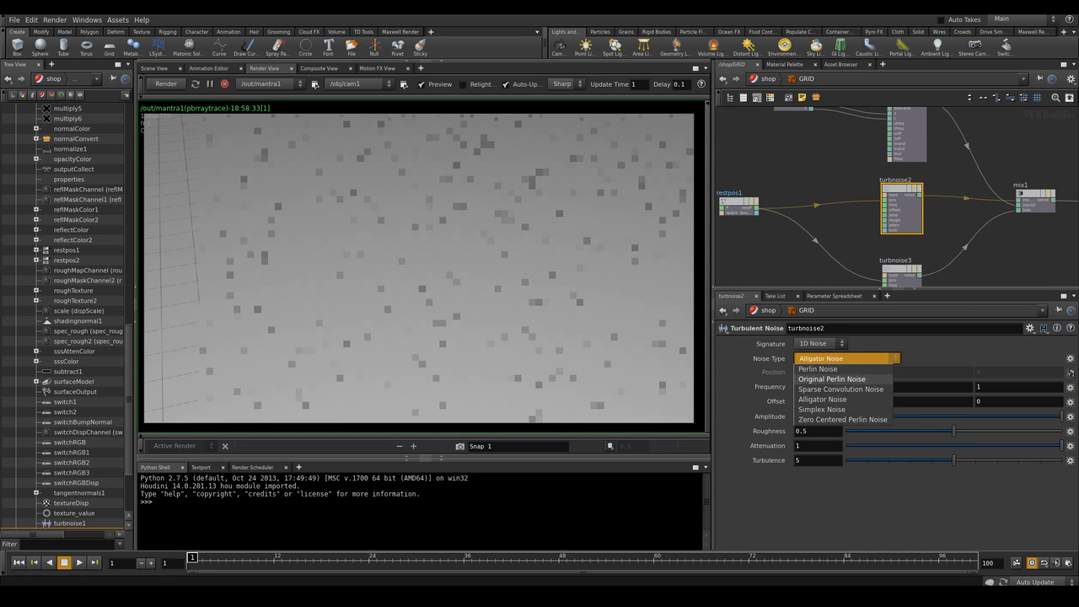
{"action": "left_click", "coordinate": [832, 378]}
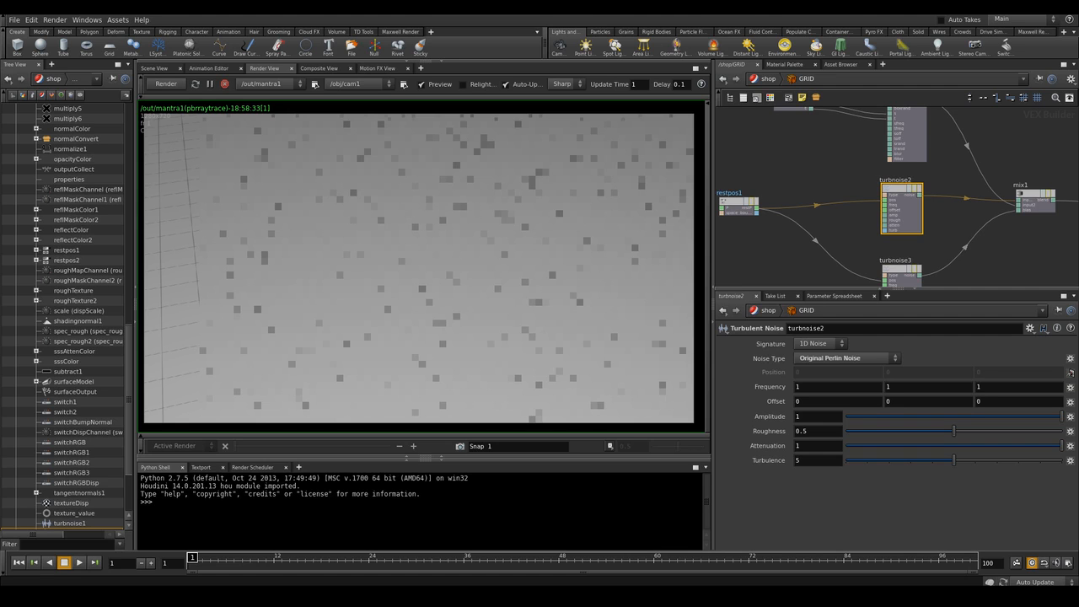
Set the first Turbulent Noise's Roughness to 0.034, Turbulence to 1 and Amplitude to 3
{"action": "middle_click_drag", "start_coordinate": [961, 240], "coordinate": [951, 225]}
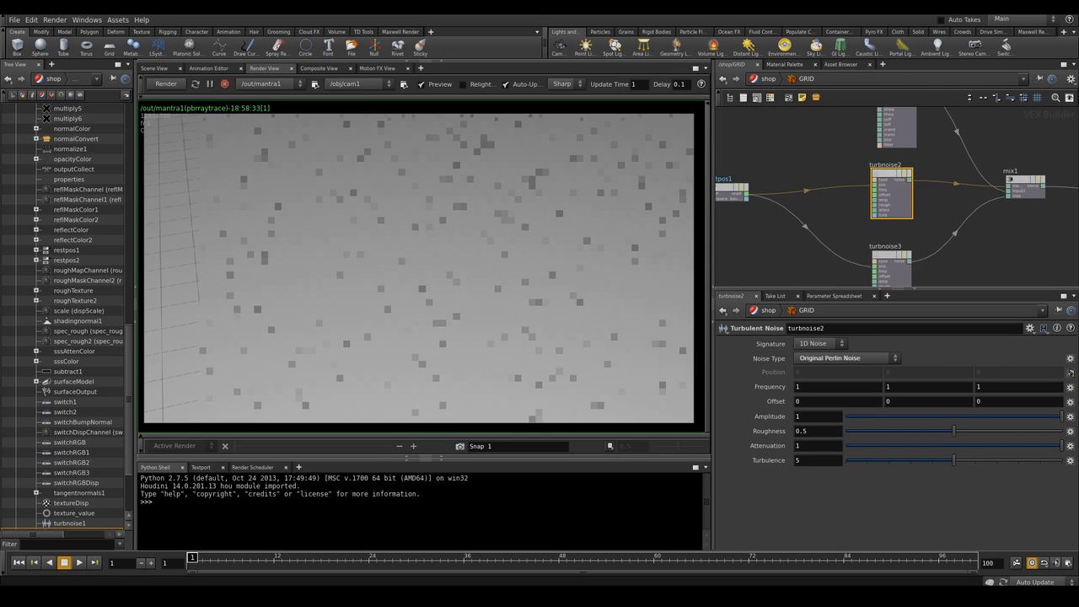
{"action": "key", "text": "Return"}
{"action": "key", "text": "BackSpace"}
{"action": "type", "text": "034"}
{"action": "key", "text": "Return"}
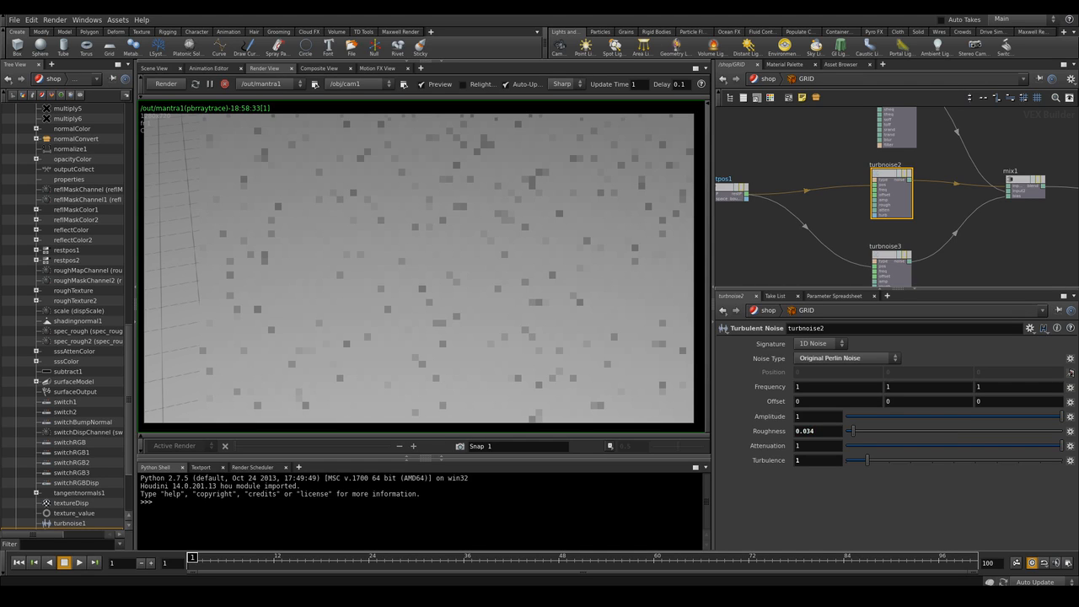
{"action": "double_click", "coordinate": [799, 416]}
{"action": "middle_click_drag", "start_coordinate": [952, 228], "coordinate": [929, 181]}
Set the second Turbulent Noise node's Noise Type to Sparse Convolution Noise
{"action": "left_click", "coordinate": [872, 232]}
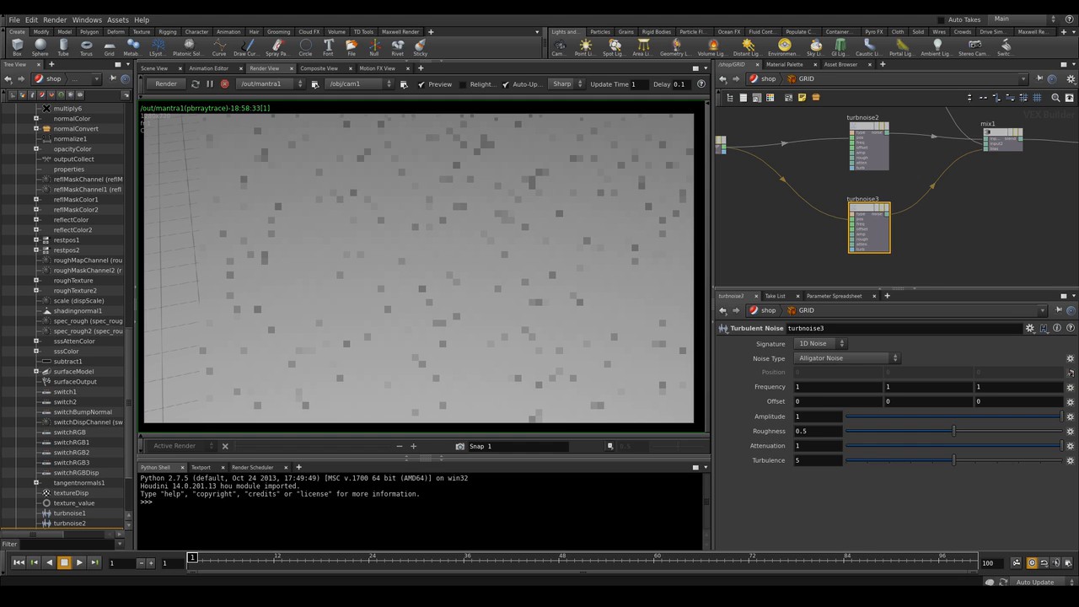
{"action": "middle_click_drag", "start_coordinate": [936, 231], "coordinate": [924, 210]}
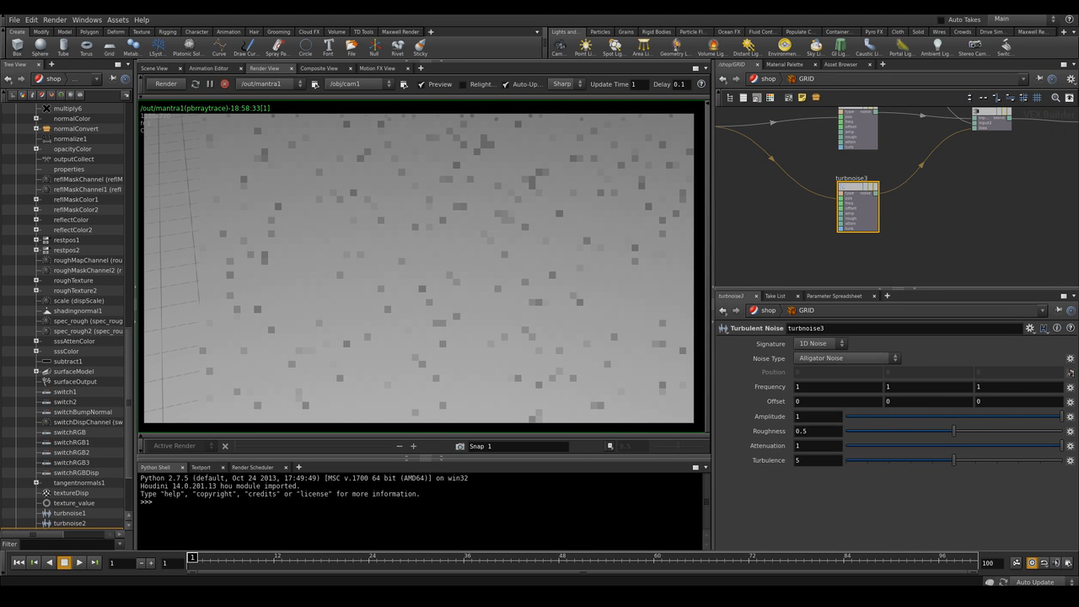
{"action": "left_click", "coordinate": [847, 358]}
{"action": "left_click", "coordinate": [838, 380]}
{"action": "double_click", "coordinate": [801, 431]}
{"action": "double_click", "coordinate": [798, 460]}
{"action": "left_click", "coordinate": [927, 221]}
{"action": "middle_click_drag", "start_coordinate": [927, 215], "coordinate": [932, 253]}
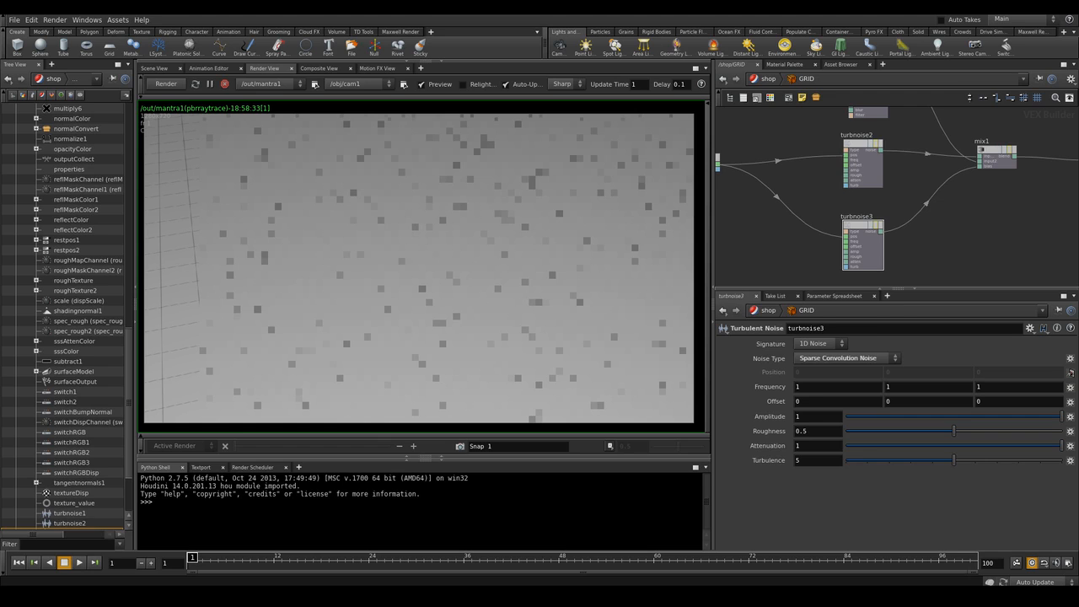
Set the first Turbulent Noise node's Amplitude to 1
{"action": "left_click_drag", "start_coordinate": [865, 167], "coordinate": [866, 170]}
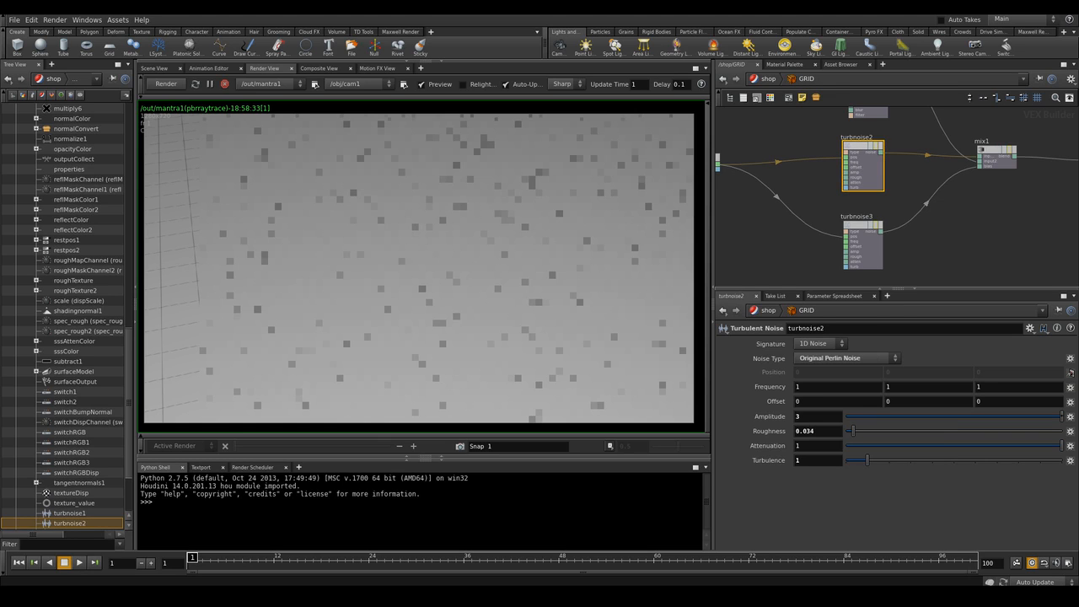
{"action": "left_click_drag", "start_coordinate": [806, 416], "coordinate": [786, 416]}
{"action": "type", "text": "1"}
{"action": "left_click", "coordinate": [865, 247]}
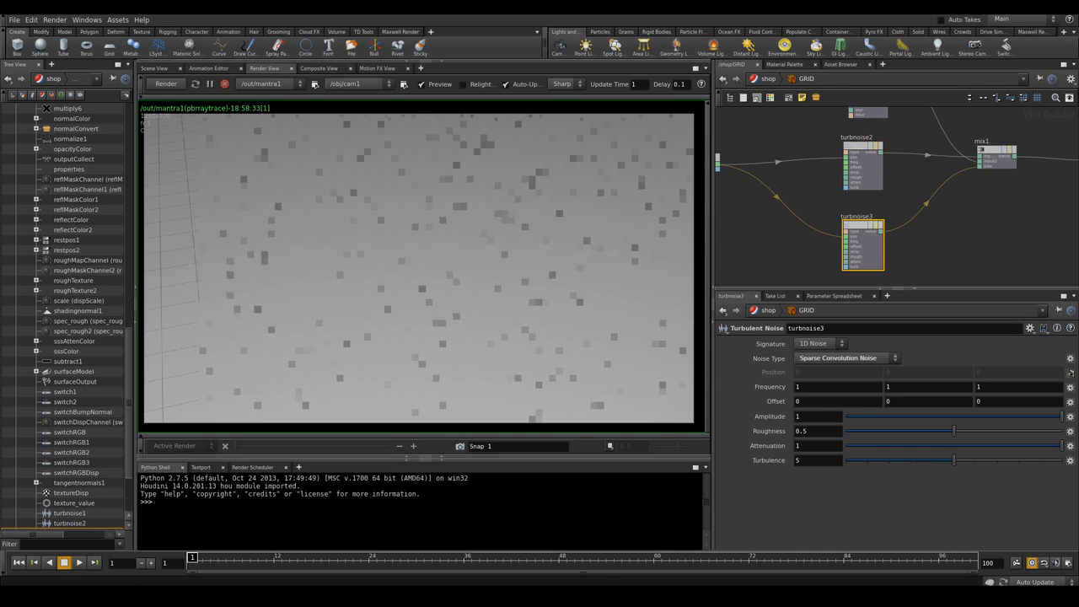
Set the second Turbulent Noise node's Amplitude to 2, Offset to 50 and Roughness to 0.1
{"action": "left_click_drag", "start_coordinate": [806, 417], "coordinate": [786, 416]}
{"action": "type", "text": "2"}
{"action": "key", "text": "Return"}
{"action": "type", "text": "50"}
{"action": "key", "text": "Return"}
{"action": "left_click_drag", "start_coordinate": [811, 431], "coordinate": [801, 430]}
{"action": "type", "text": "1"}
{"action": "key", "text": "Return"}
Re-render the preview with the updated noise settings
{"action": "middle_click_drag", "start_coordinate": [969, 198], "coordinate": [803, 229]}
{"action": "middle_click_drag", "start_coordinate": [927, 198], "coordinate": [851, 216]}
{"action": "scroll", "coordinate": [934, 249], "scroll_direction": "down", "scroll_amount": 2}
{"action": "middle_click_drag", "start_coordinate": [934, 236], "coordinate": [877, 209]}
{"action": "left_click", "coordinate": [166, 84]}
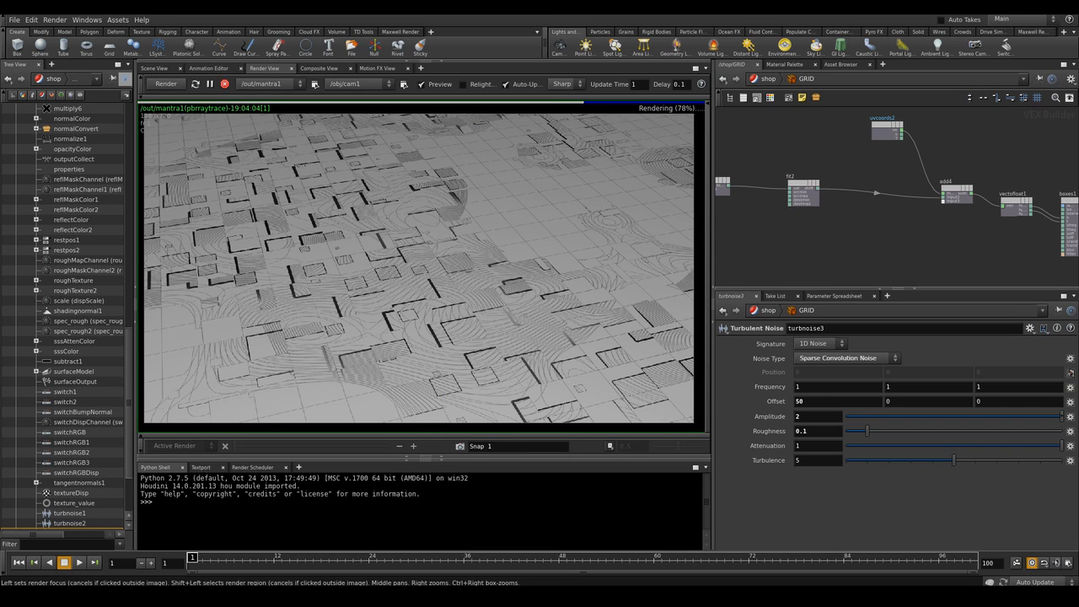
Examine the rendered terrain pattern and the boxes2 node's parameters
{"action": "middle_click_drag", "start_coordinate": [843, 227], "coordinate": [921, 234]}
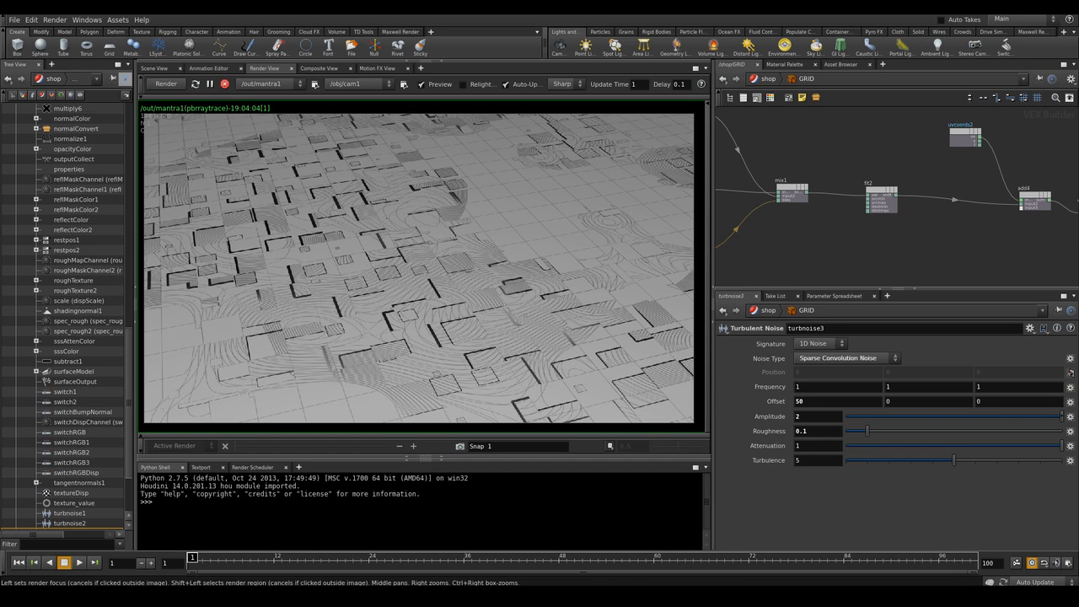
{"action": "middle_click_drag", "start_coordinate": [784, 185], "coordinate": [910, 220]}
{"action": "left_click", "coordinate": [821, 148]}
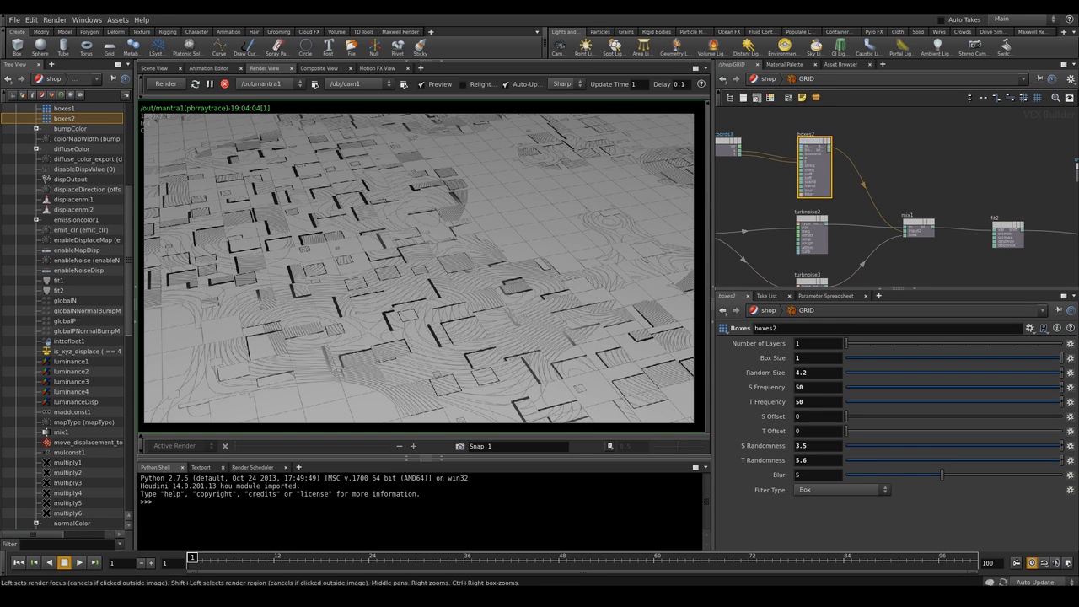
{"action": "scroll", "coordinate": [428, 360], "scroll_direction": "up", "scroll_amount": 2}
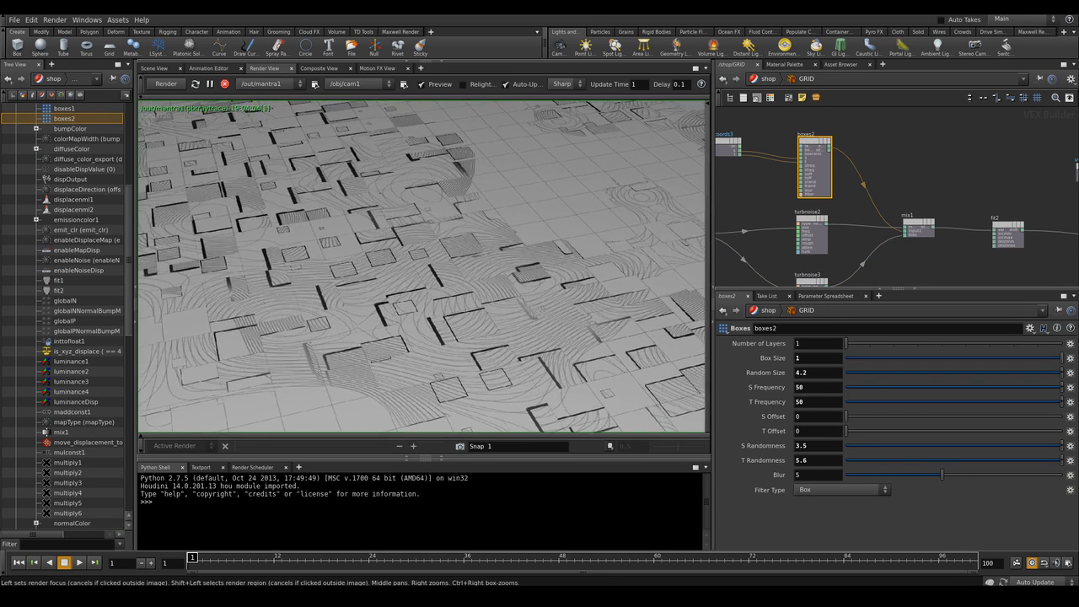
{"action": "middle_click_drag", "start_coordinate": [427, 360], "coordinate": [559, 433]}
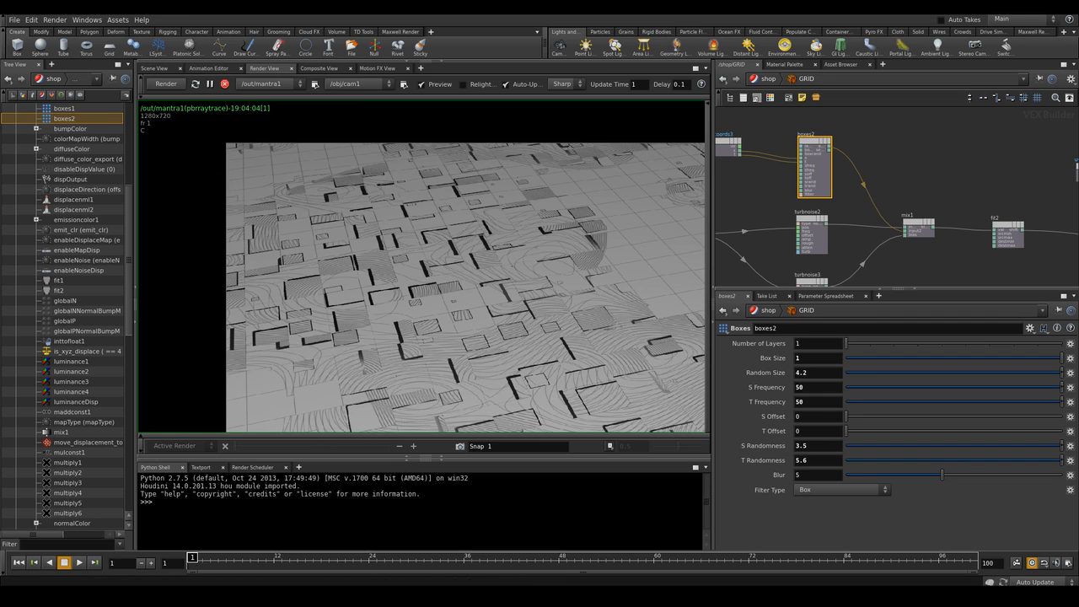
{"action": "middle_click_drag", "start_coordinate": [626, 378], "coordinate": [497, 322]}
{"action": "scroll", "coordinate": [552, 324], "scroll_direction": "down", "scroll_amount": 2}
{"action": "scroll", "coordinate": [493, 322], "scroll_direction": "up", "scroll_amount": 1}
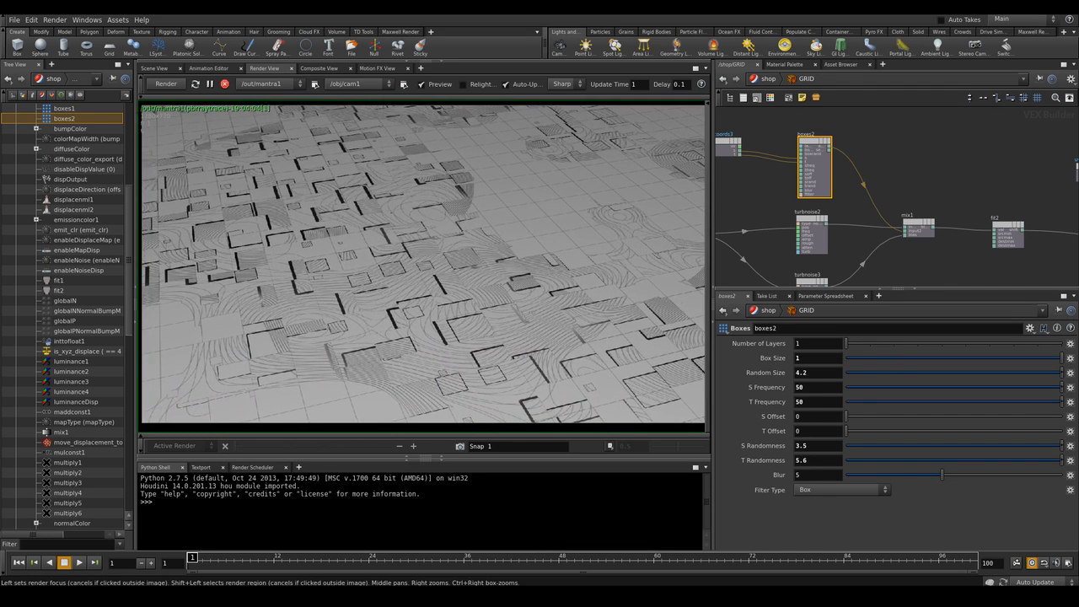
{"action": "scroll", "coordinate": [536, 323], "scroll_direction": "down", "scroll_amount": 1}
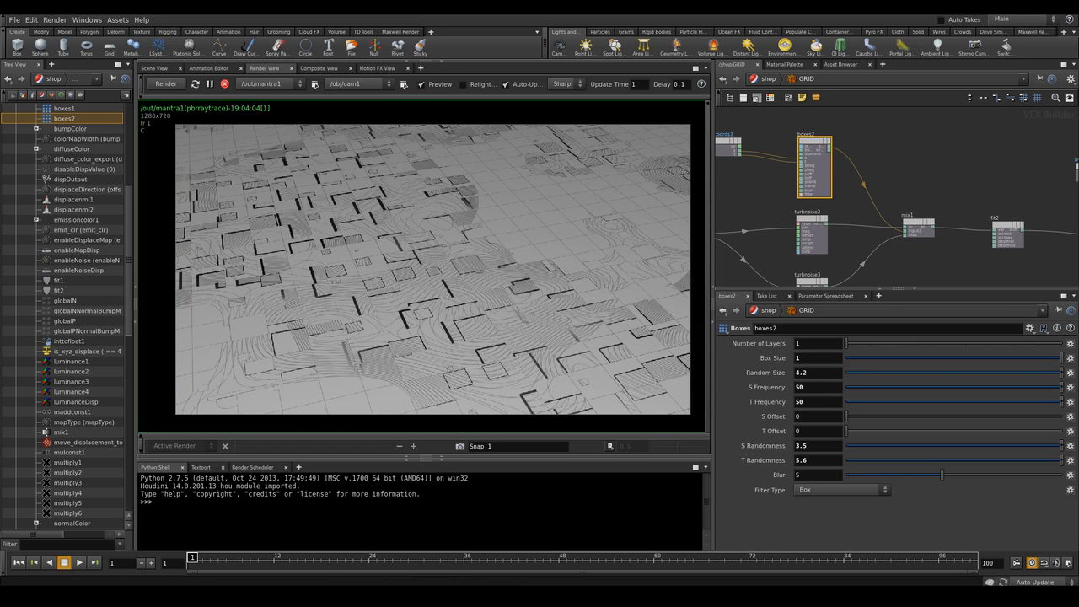
Promote the first Turbulent Noise node's offset input to a parameter
{"action": "left_click", "coordinate": [814, 236]}
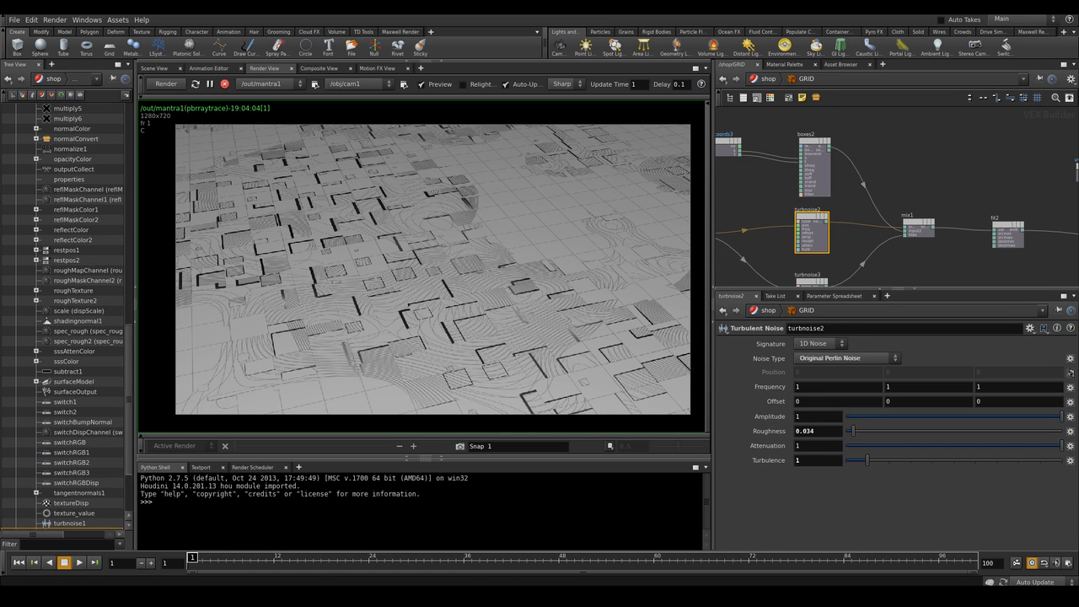
{"action": "scroll", "coordinate": [769, 249], "scroll_direction": "up", "scroll_amount": 4}
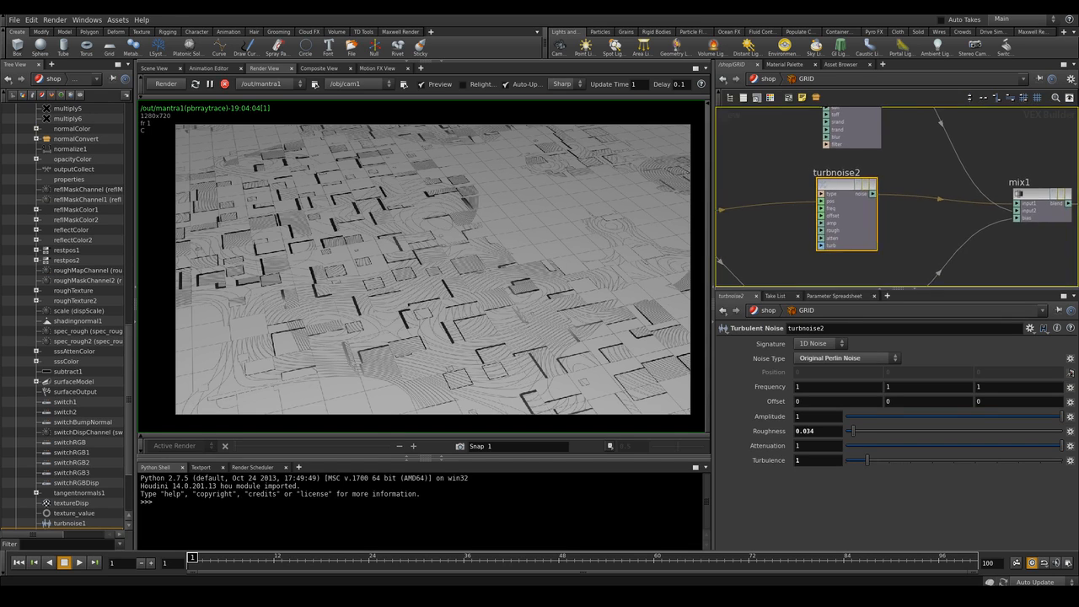
{"action": "right_click", "coordinate": [819, 219]}
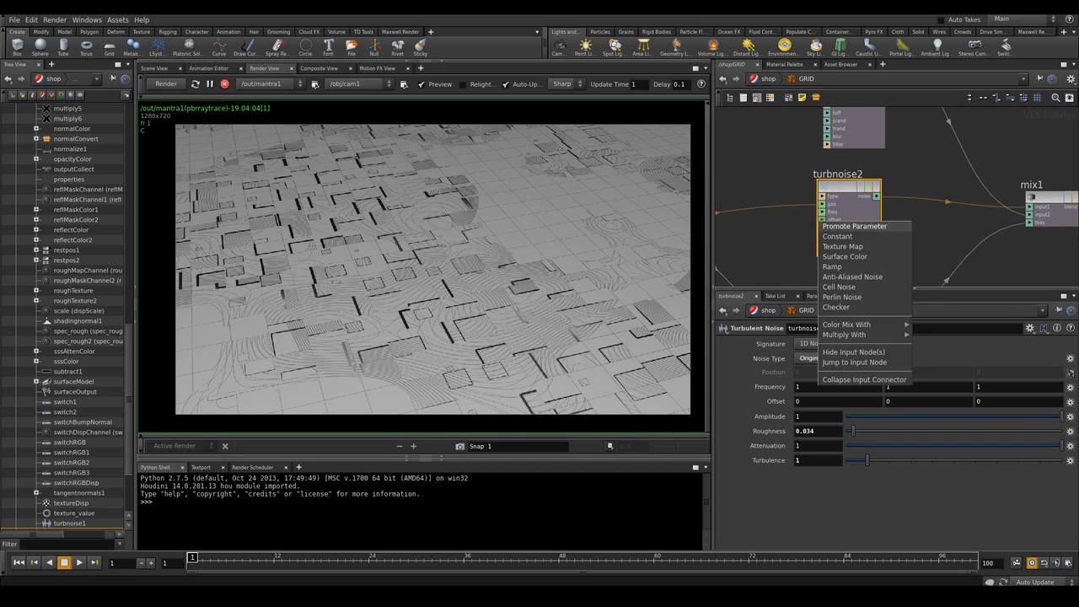
{"action": "left_click", "coordinate": [846, 224]}
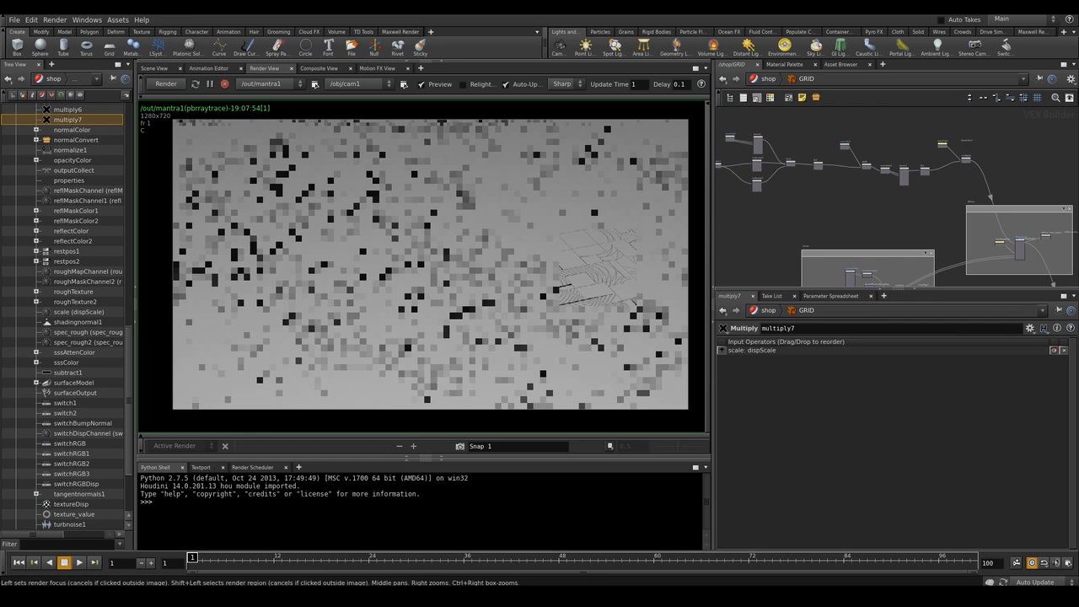
Survey the shader network to locate the displacement node chain
{"action": "mouse_move", "coordinate": [896, 214]}
{"action": "middle_mouse_down"}
{"action": "mouse_move", "coordinate": [887, 180]}
{"action": "mouse_move", "coordinate": [887, 205]}
{"action": "middle_mouse_up"}
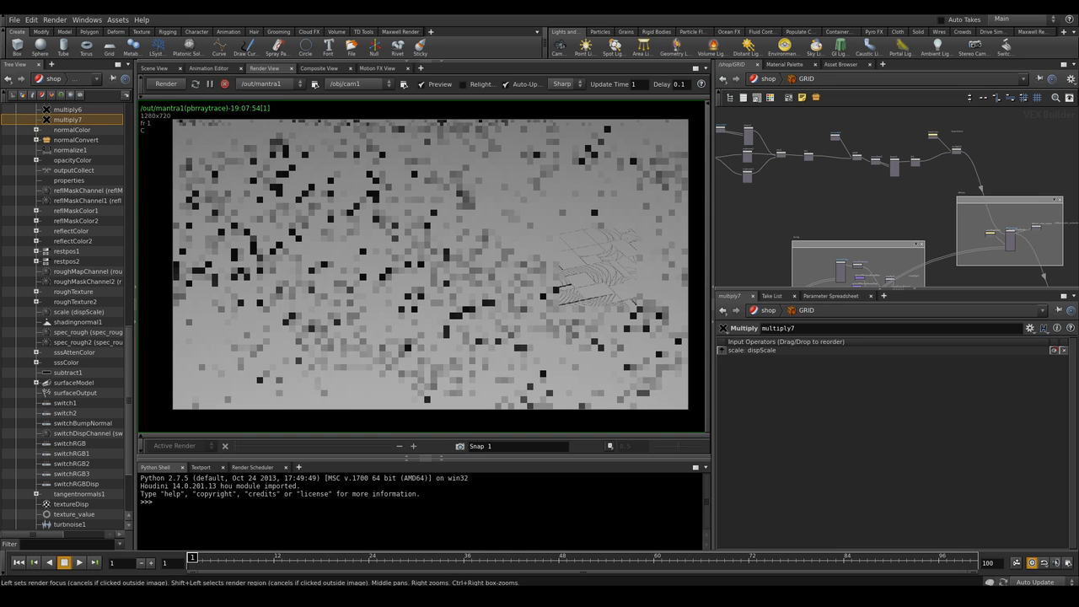
{"action": "middle_click_drag", "start_coordinate": [897, 228], "coordinate": [884, 179]}
{"action": "middle_click_drag", "start_coordinate": [886, 235], "coordinate": [907, 147]}
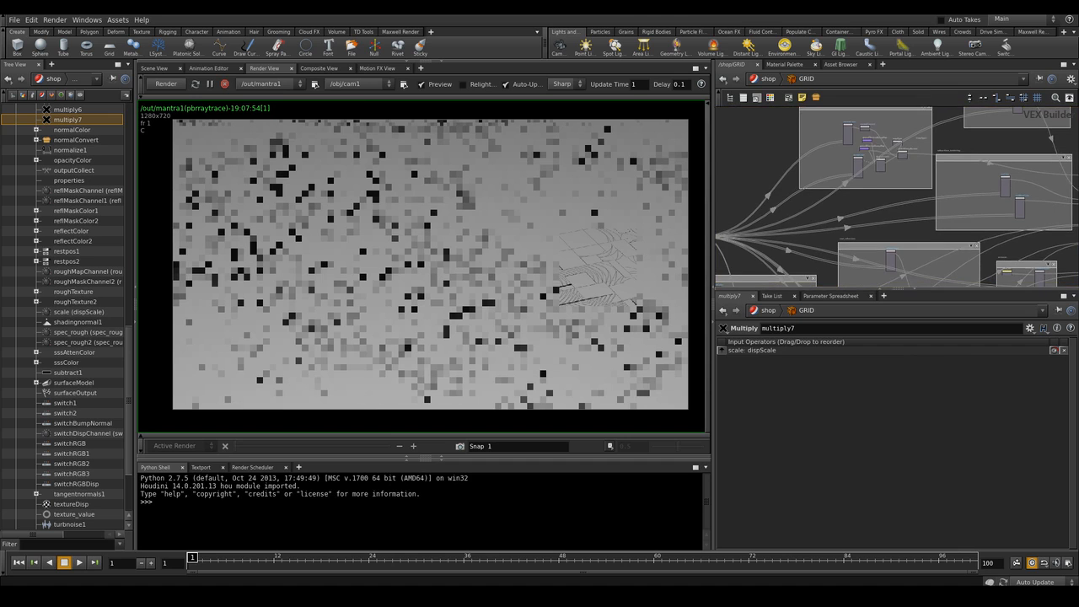
{"action": "scroll", "coordinate": [971, 143], "scroll_direction": "down", "scroll_amount": 5}
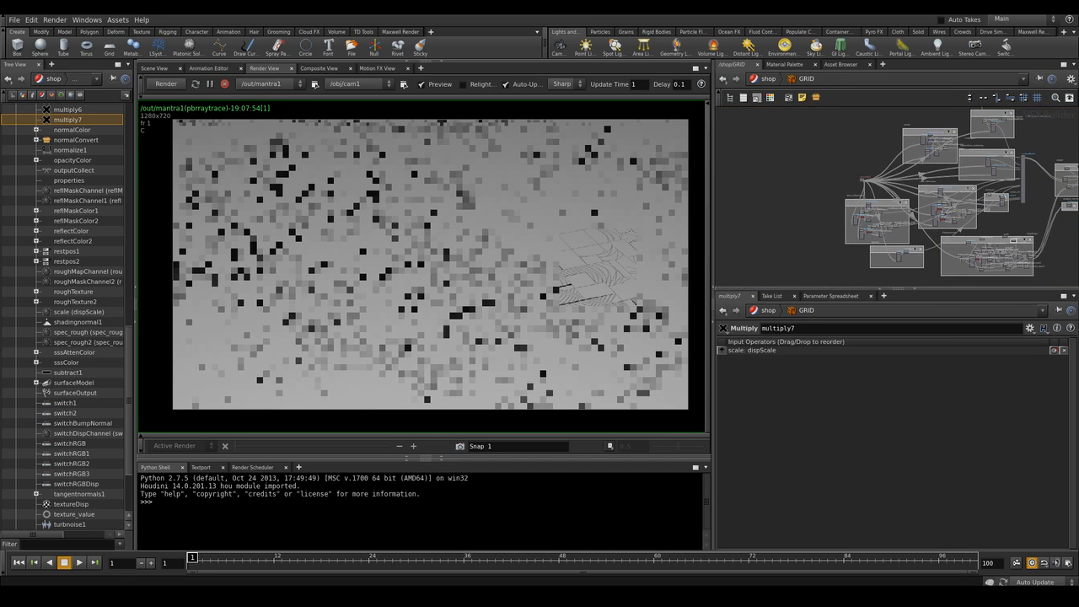
{"action": "middle_click_drag", "start_coordinate": [927, 211], "coordinate": [846, 180]}
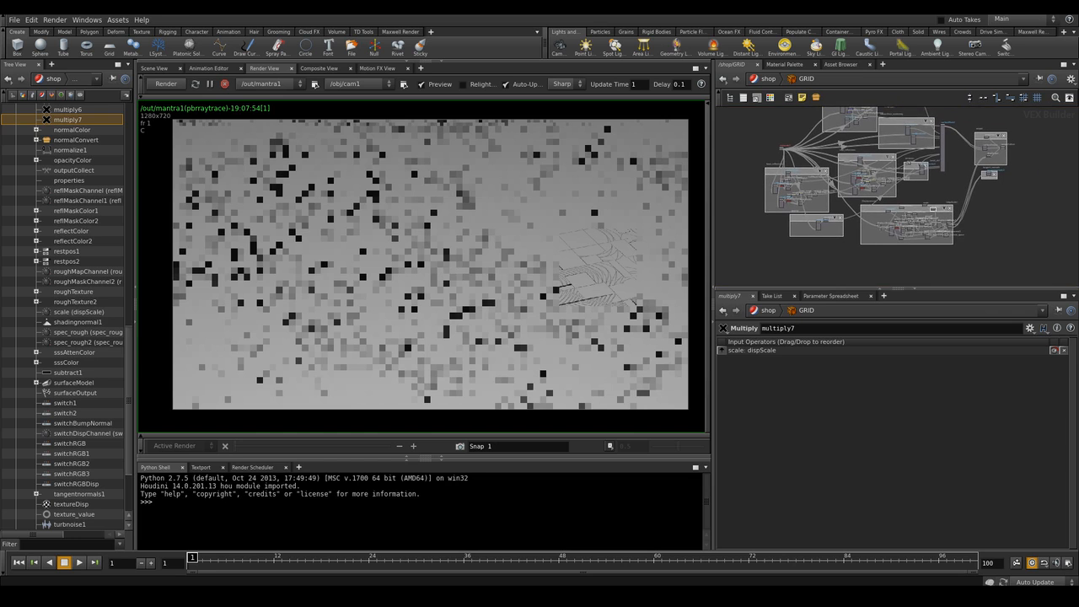
{"action": "scroll", "coordinate": [908, 253], "scroll_direction": "up", "scroll_amount": 6}
{"action": "middle_click_drag", "start_coordinate": [908, 253], "coordinate": [941, 280]}
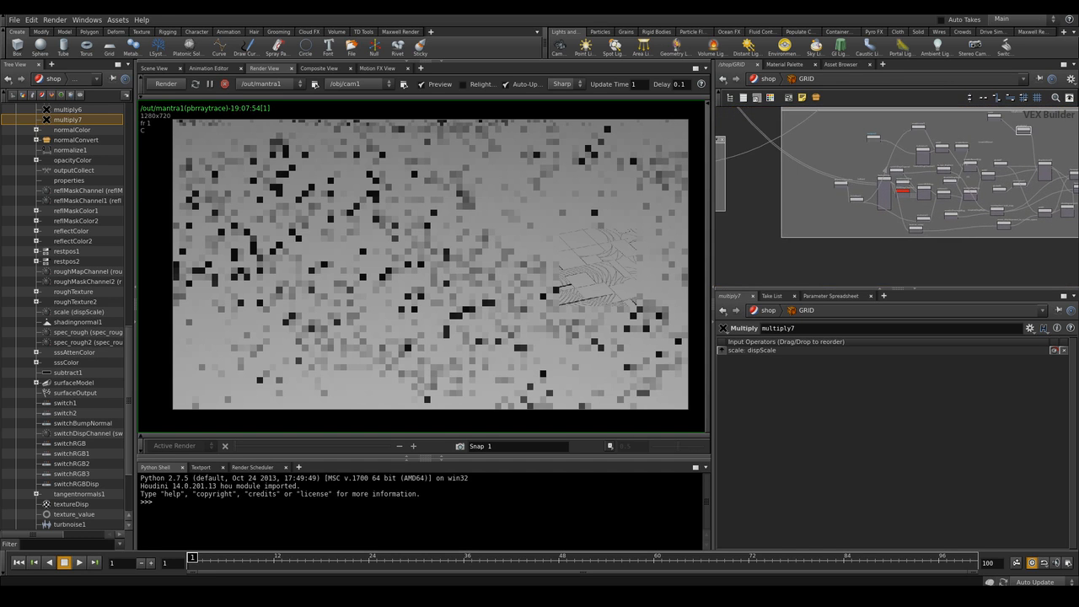
{"action": "scroll", "coordinate": [897, 197], "scroll_direction": "up", "scroll_amount": 8}
{"action": "scroll", "coordinate": [896, 197], "scroll_direction": "down", "scroll_amount": 3}
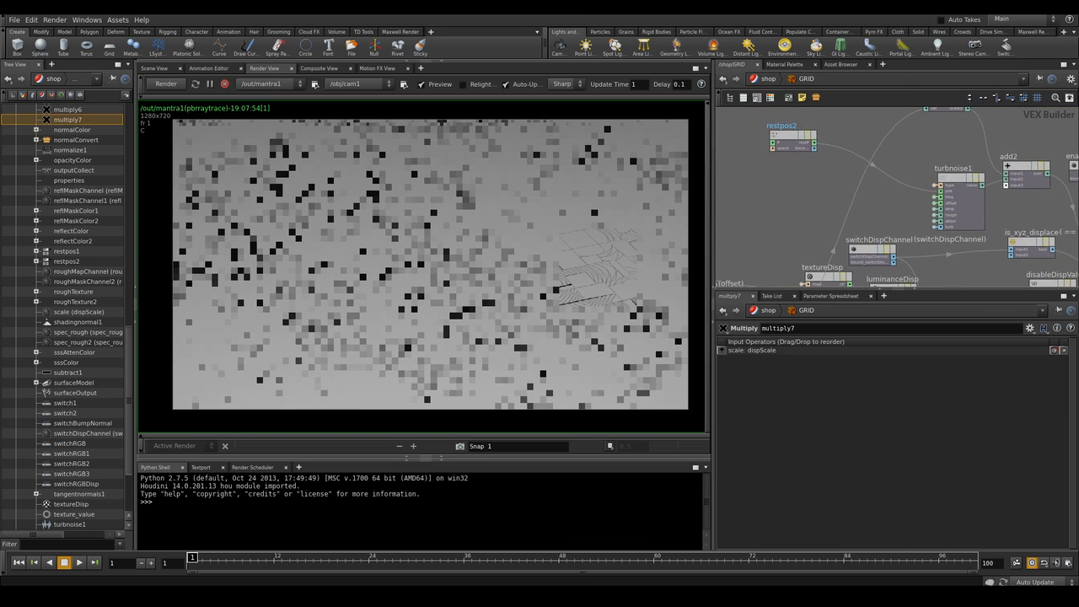
{"action": "scroll", "coordinate": [945, 162], "scroll_direction": "down", "scroll_amount": 3}
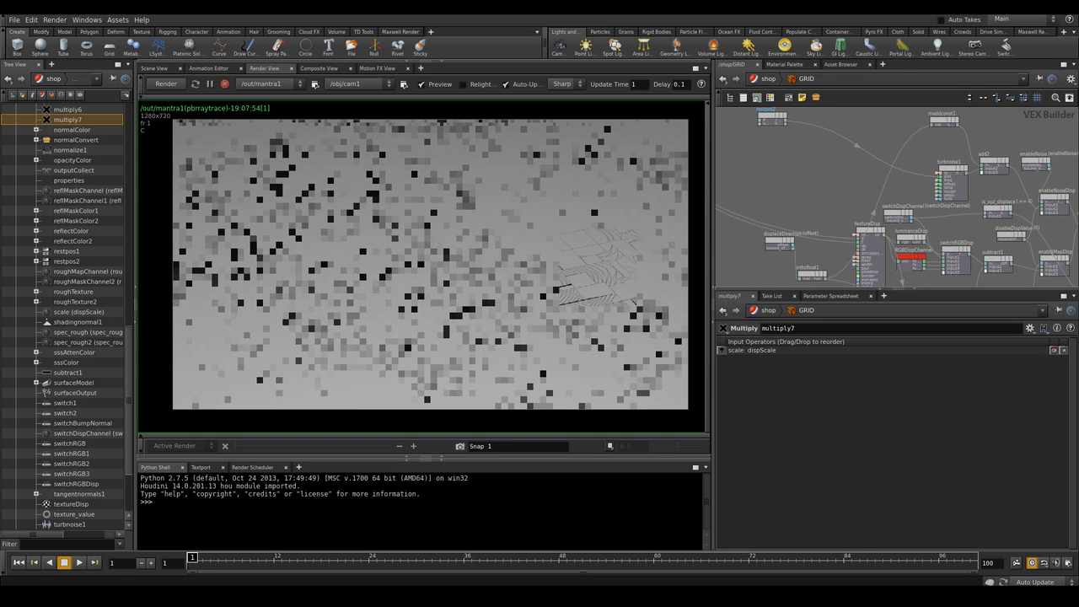
{"action": "left_click_drag", "start_coordinate": [951, 167], "coordinate": [843, 136]}
{"action": "scroll", "coordinate": [860, 182], "scroll_direction": "down", "scroll_amount": 1}
{"action": "middle_click_drag", "start_coordinate": [859, 156], "coordinate": [856, 173]}
{"action": "scroll", "coordinate": [856, 169], "scroll_direction": "up", "scroll_amount": 3}
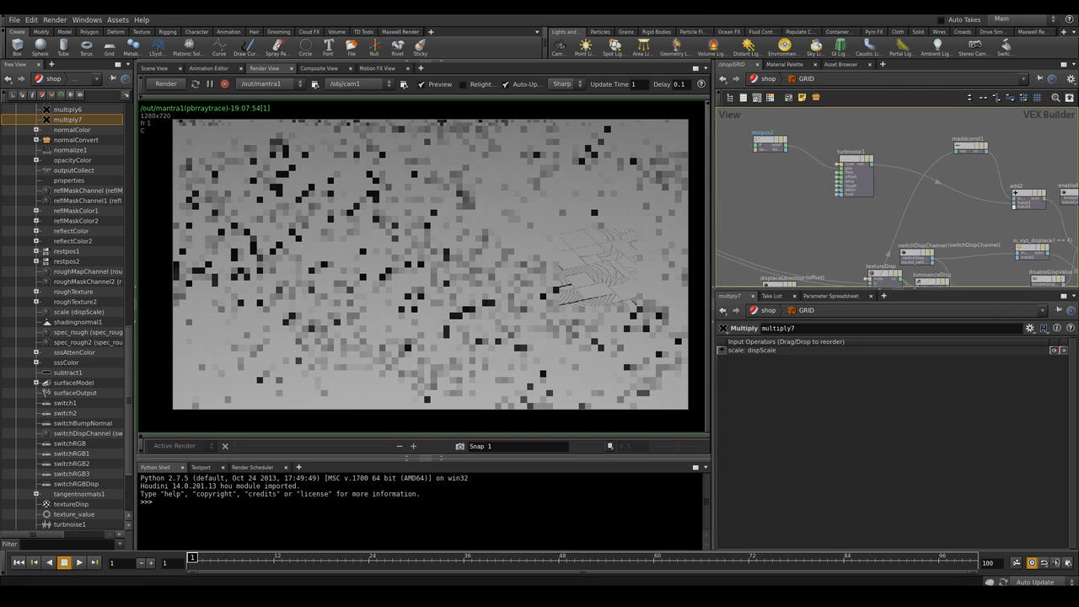
{"action": "left_click_drag", "start_coordinate": [858, 158], "coordinate": [833, 149]}
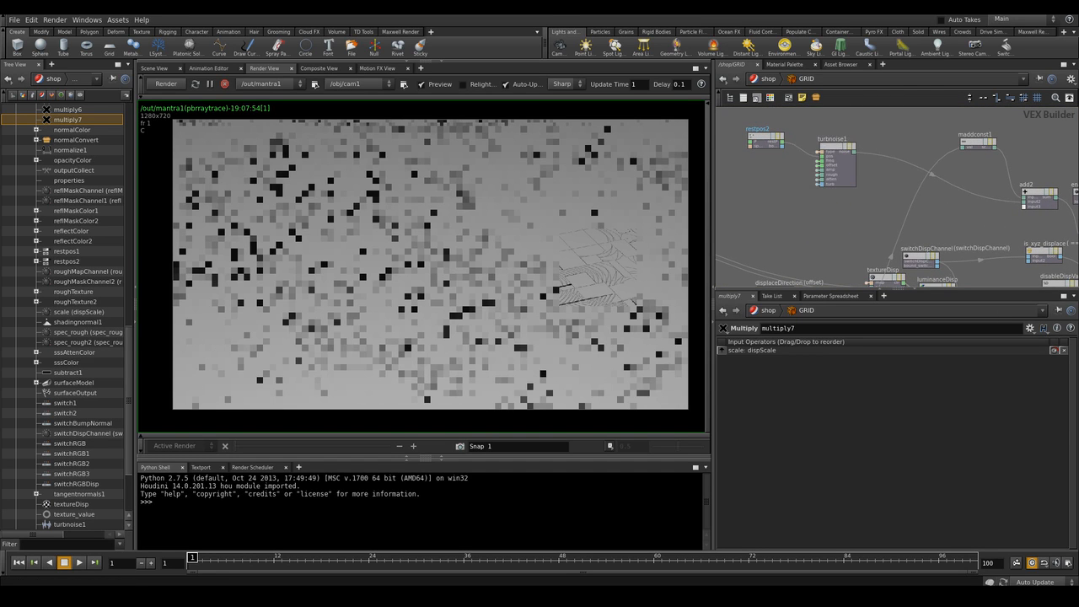
{"action": "scroll", "coordinate": [948, 183], "scroll_direction": "up", "scroll_amount": 1}
Inspect the existing Fit Range node's parameters in the displacement chain
{"action": "right_click", "coordinate": [948, 185]}
{"action": "left_click", "coordinate": [965, 207]}
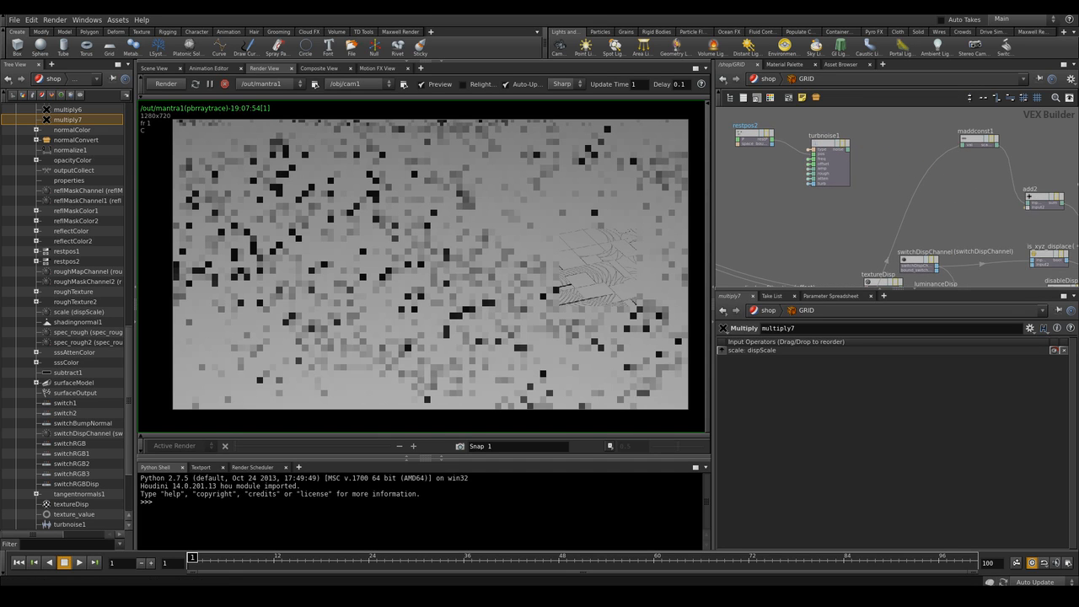
{"action": "scroll", "coordinate": [951, 202], "scroll_direction": "down", "scroll_amount": 5}
{"action": "middle_click_drag", "start_coordinate": [950, 185], "coordinate": [932, 409]}
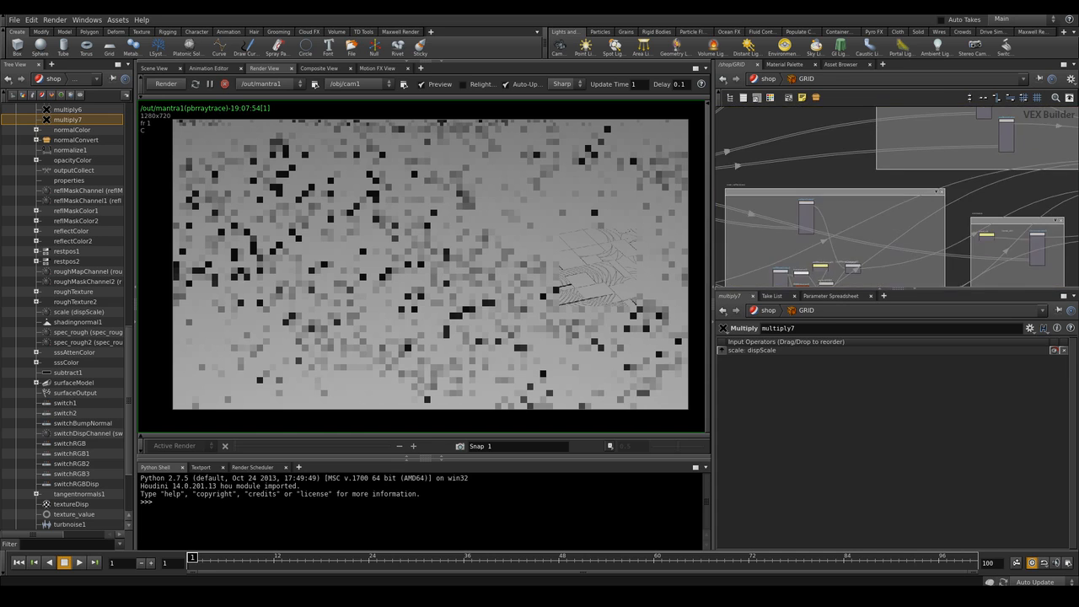
{"action": "middle_click_drag", "start_coordinate": [893, 152], "coordinate": [918, 299]}
{"action": "scroll", "coordinate": [883, 245], "scroll_direction": "up", "scroll_amount": 4}
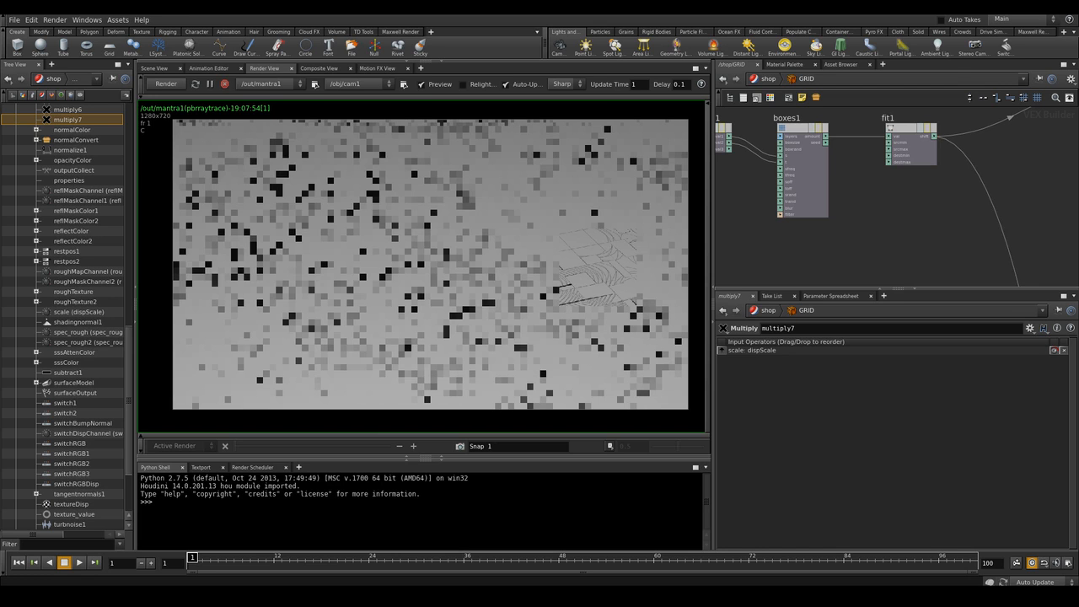
{"action": "scroll", "coordinate": [911, 200], "scroll_direction": "down", "scroll_amount": 3}
{"action": "middle_click_drag", "start_coordinate": [944, 200], "coordinate": [889, 221]}
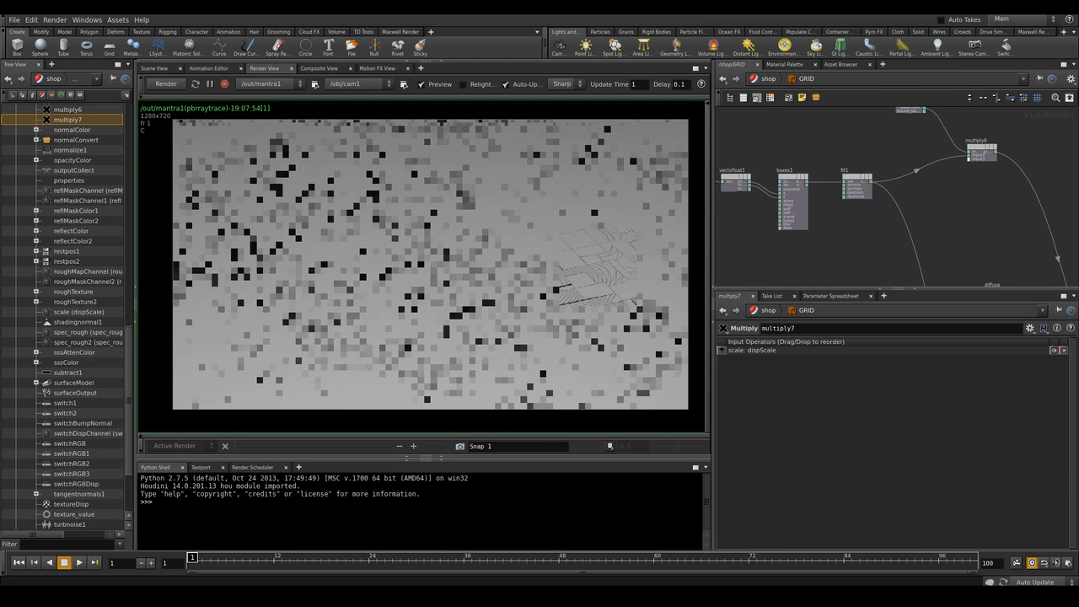
{"action": "left_click", "coordinate": [860, 179]}
{"action": "left_click", "coordinate": [921, 135]}
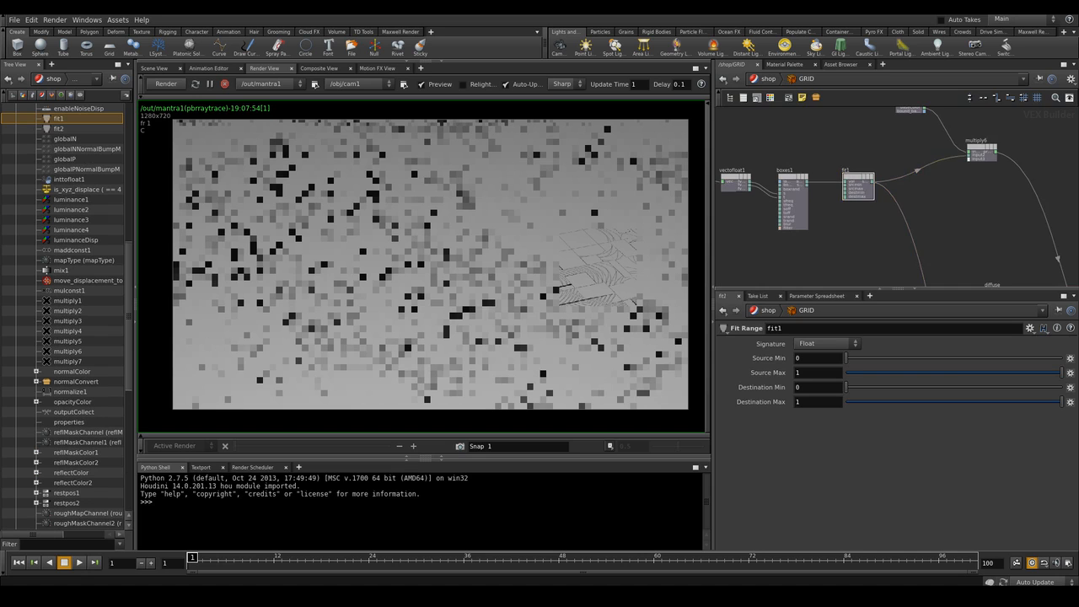
{"action": "scroll", "coordinate": [921, 134], "scroll_direction": "down", "scroll_amount": 2}
{"action": "middle_click_drag", "start_coordinate": [1028, 261], "coordinate": [755, 134]}
{"action": "middle_click_drag", "start_coordinate": [893, 270], "coordinate": [852, 112]}
{"action": "scroll", "coordinate": [913, 219], "scroll_direction": "up", "scroll_amount": 2}
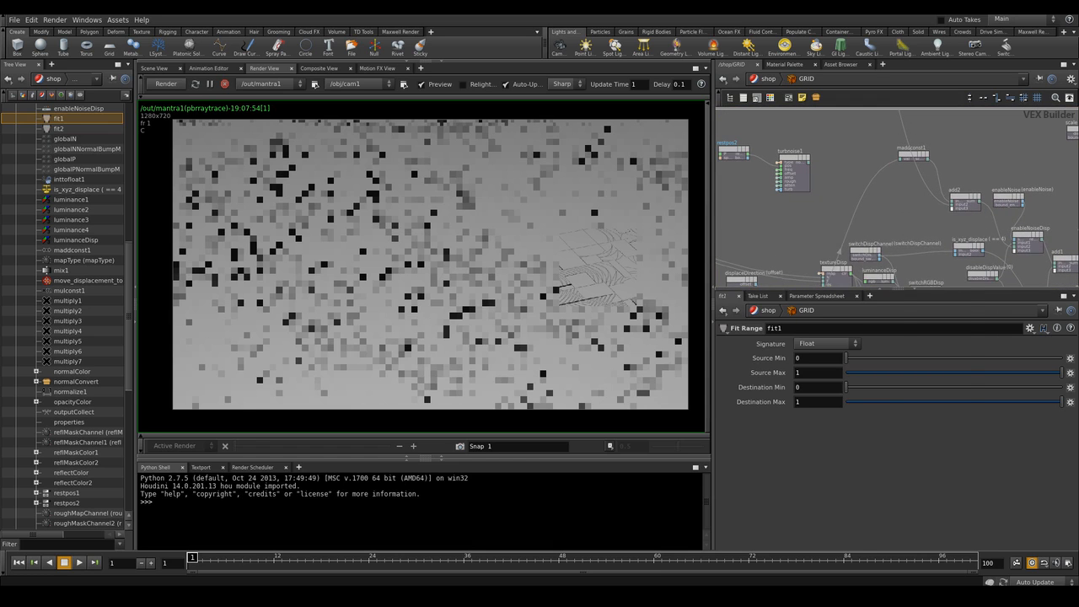
Add a new Fit Range node and wire it into the displacement chain
{"action": "key", "text": "Tab"}
{"action": "type", "text": "fit"}
{"action": "key", "text": "Return"}
{"action": "left_click", "coordinate": [904, 211]}
{"action": "left_click_drag", "start_coordinate": [904, 211], "coordinate": [904, 206]}
{"action": "left_click", "coordinate": [937, 234]}
{"action": "middle_click_drag", "start_coordinate": [937, 235], "coordinate": [791, 262]}
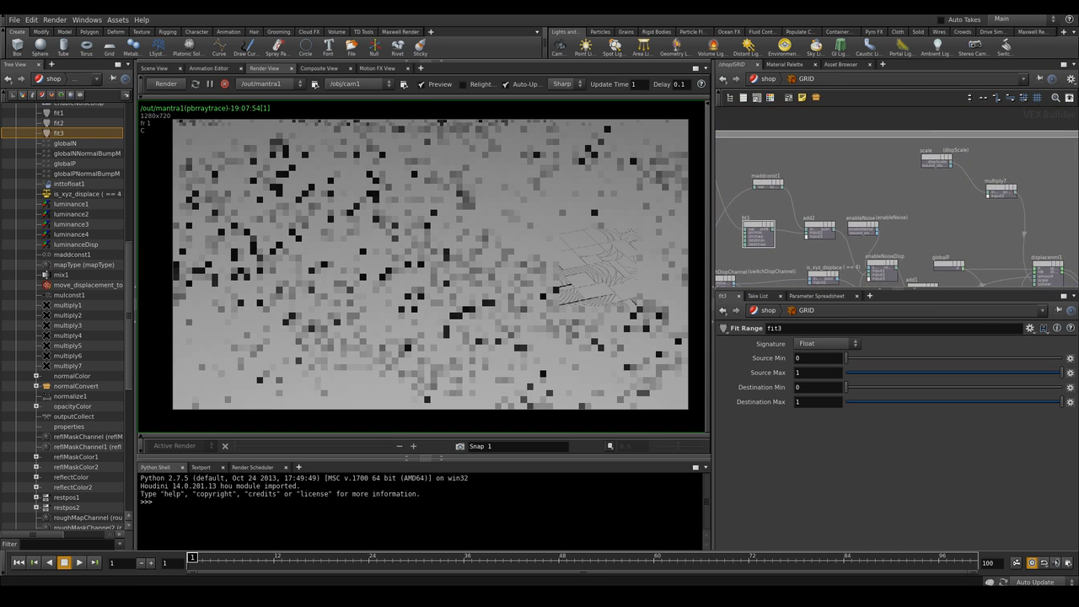
Enable Noise-Based Displacement on the GRID material and re-render the scene
{"action": "key", "text": "u"}
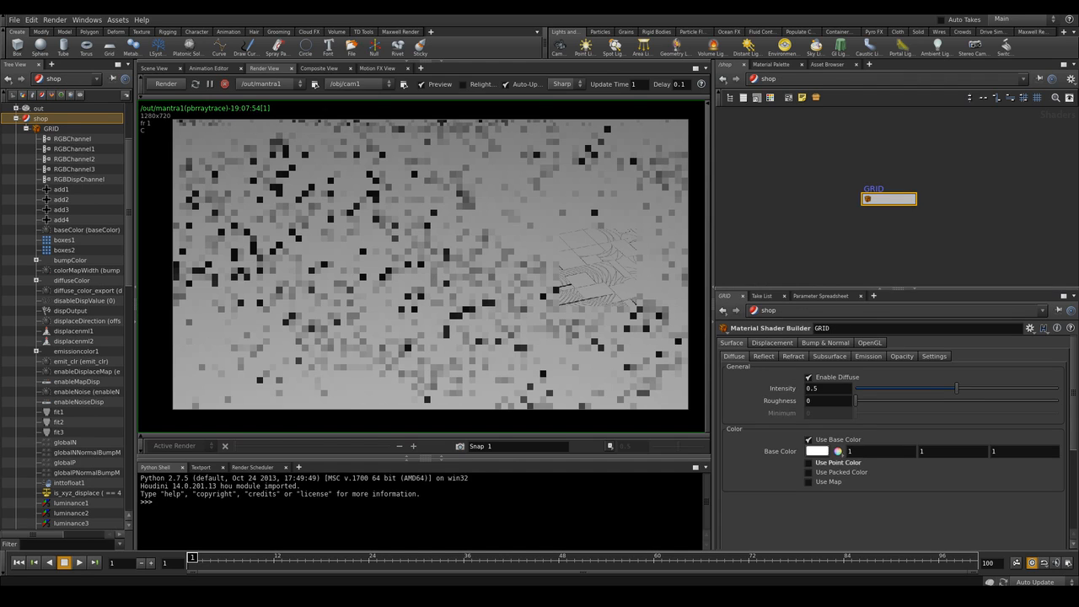
{"action": "left_click", "coordinate": [772, 342]}
{"action": "left_click", "coordinate": [806, 374]}
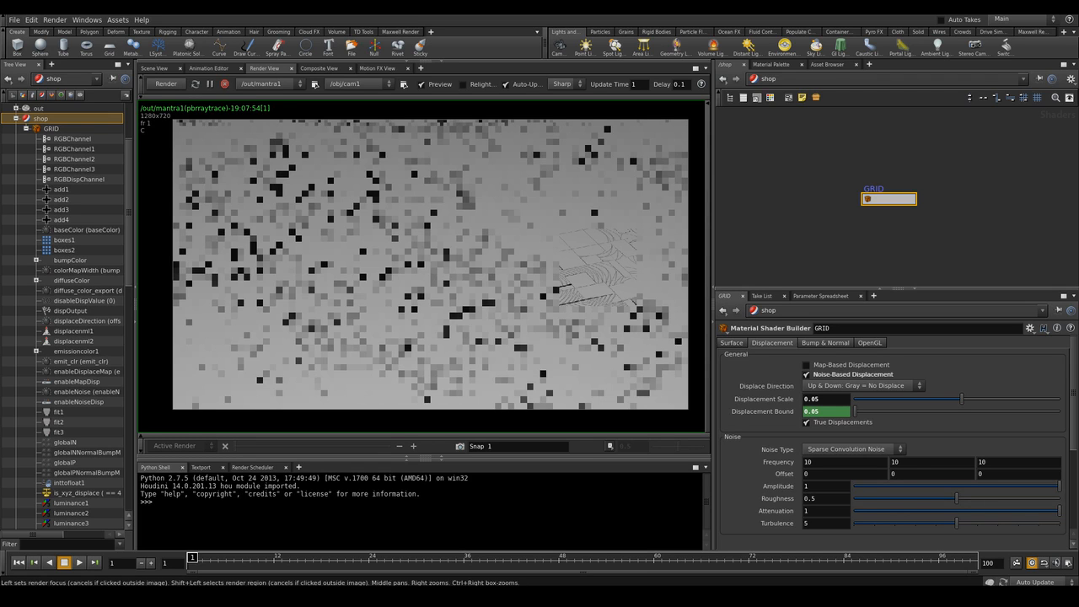
{"action": "left_click", "coordinate": [166, 84]}
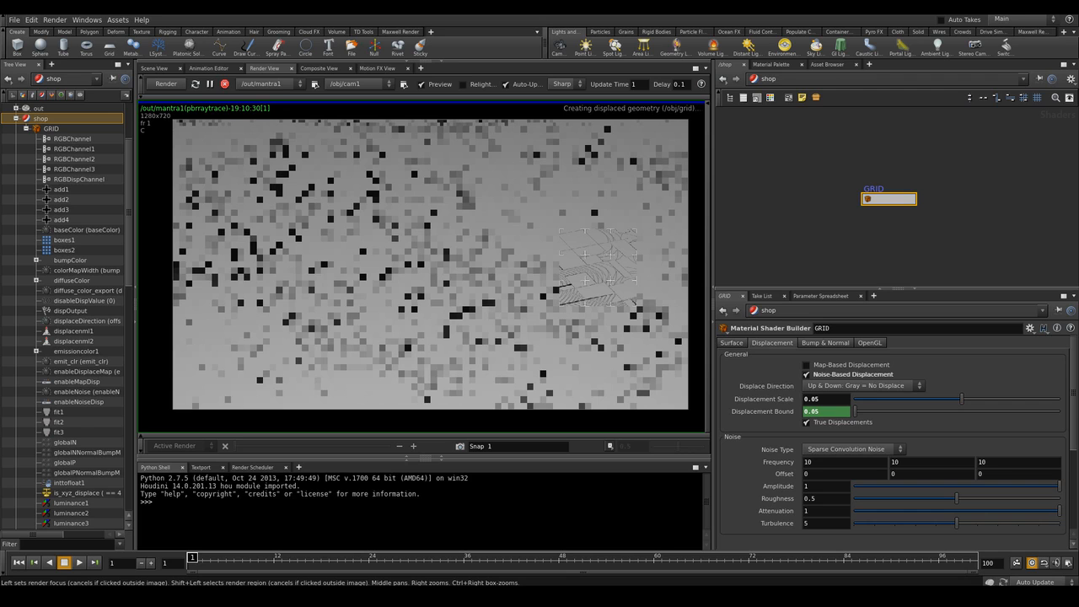
{"action": "mouse_move", "coordinate": [888, 199]}
{"action": "middle_mouse_down"}
{"action": "mouse_move", "coordinate": [888, 166]}
{"action": "mouse_move", "coordinate": [889, 185]}
{"action": "middle_mouse_up"}
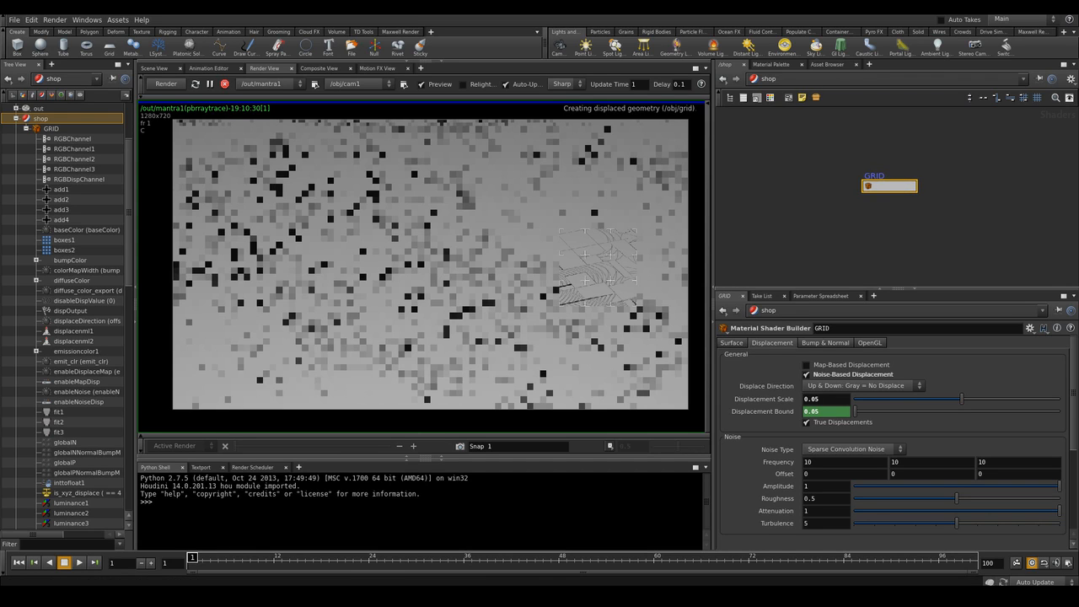
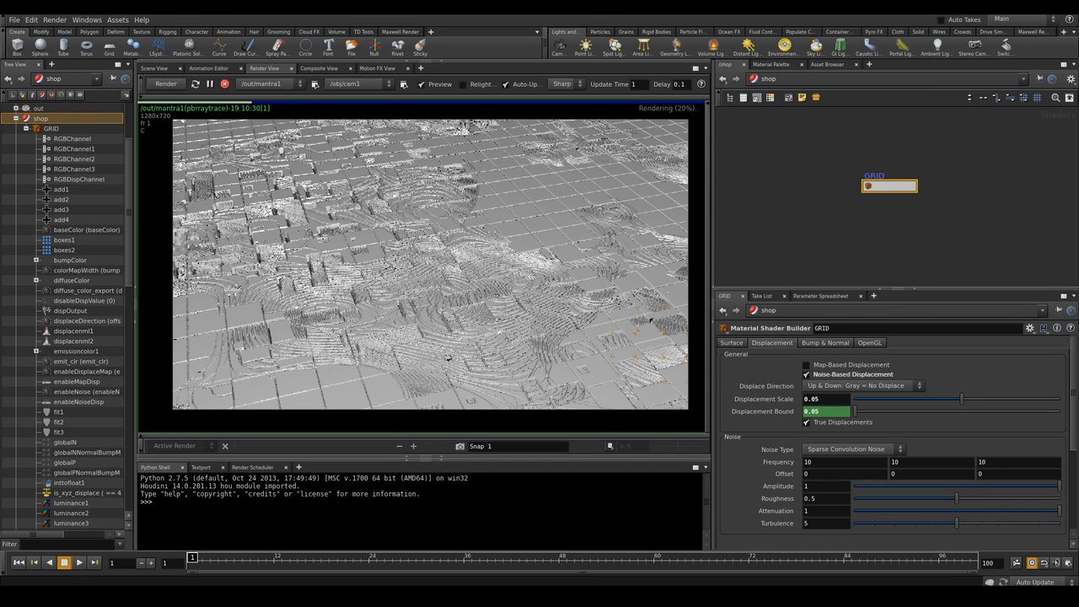
Enter the GRID material network, select the fit3 Fit Range node and color it red
{"action": "double_click", "coordinate": [889, 186]}
{"action": "middle_click_drag", "start_coordinate": [895, 244], "coordinate": [972, 203]}
{"action": "left_click", "coordinate": [840, 190]}
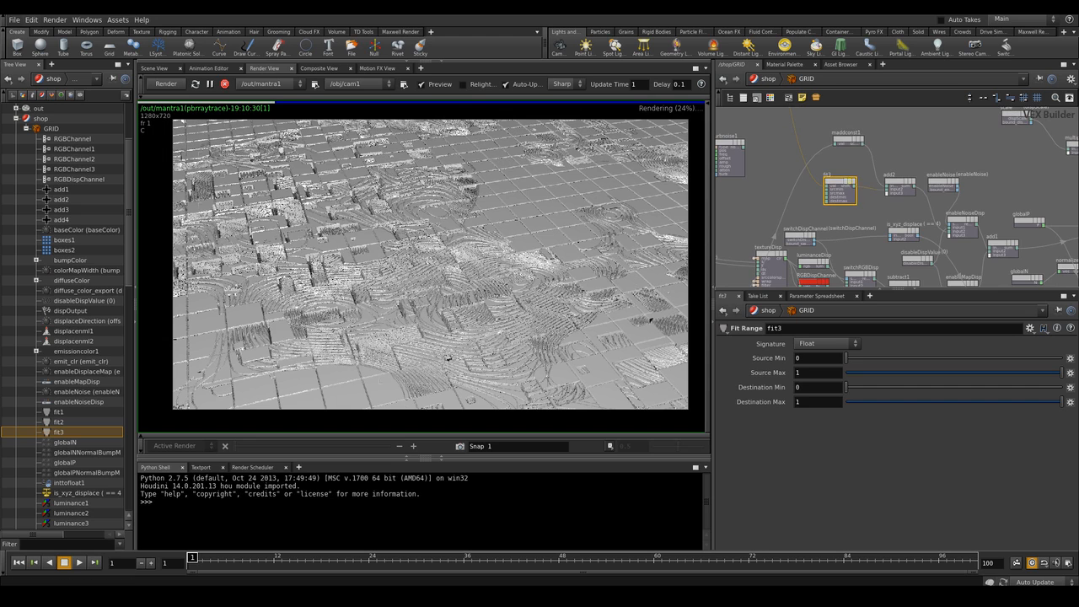
{"action": "key", "text": "c"}
{"action": "left_click", "coordinate": [742, 232]}
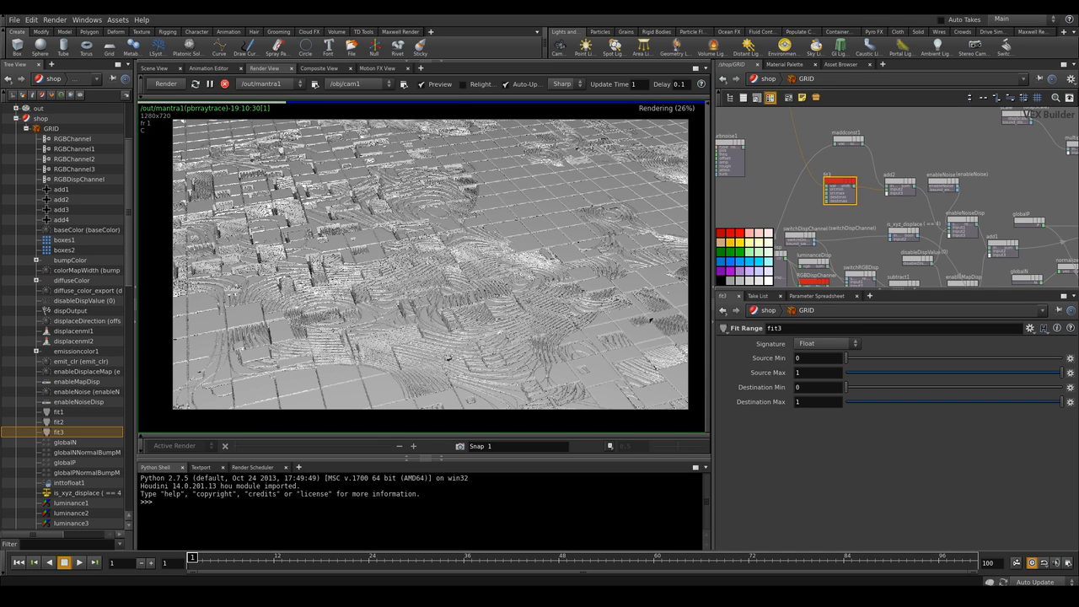
{"action": "key", "text": "c"}
{"action": "left_click_drag", "start_coordinate": [847, 182], "coordinate": [849, 181]}
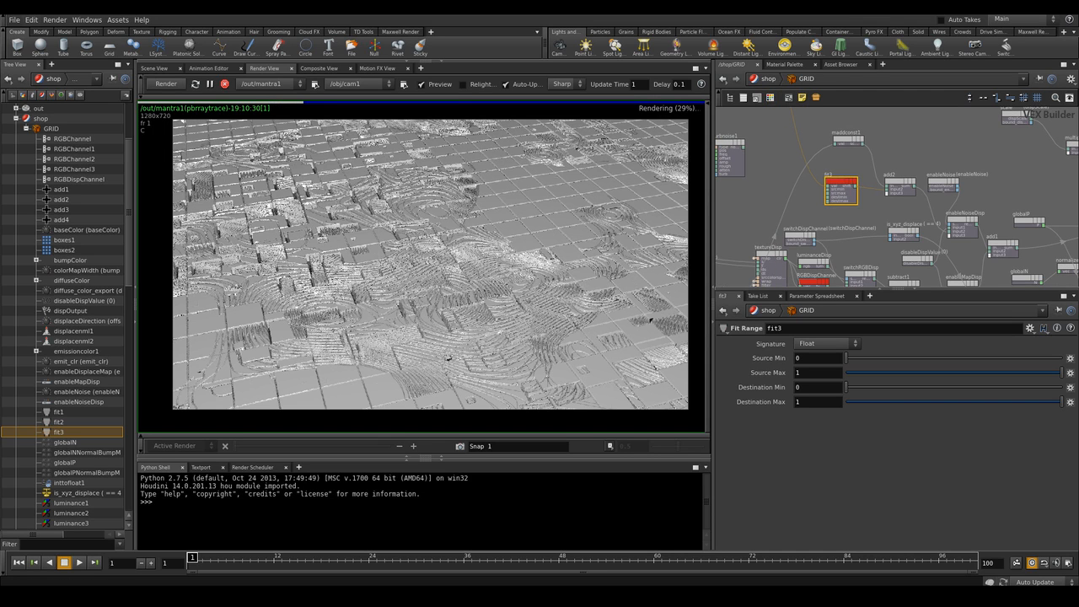
Invert fit3's output range by setting Destination Min to 1 and Destination Max to 0
{"action": "scroll", "coordinate": [841, 161], "scroll_direction": "up", "scroll_amount": 3}
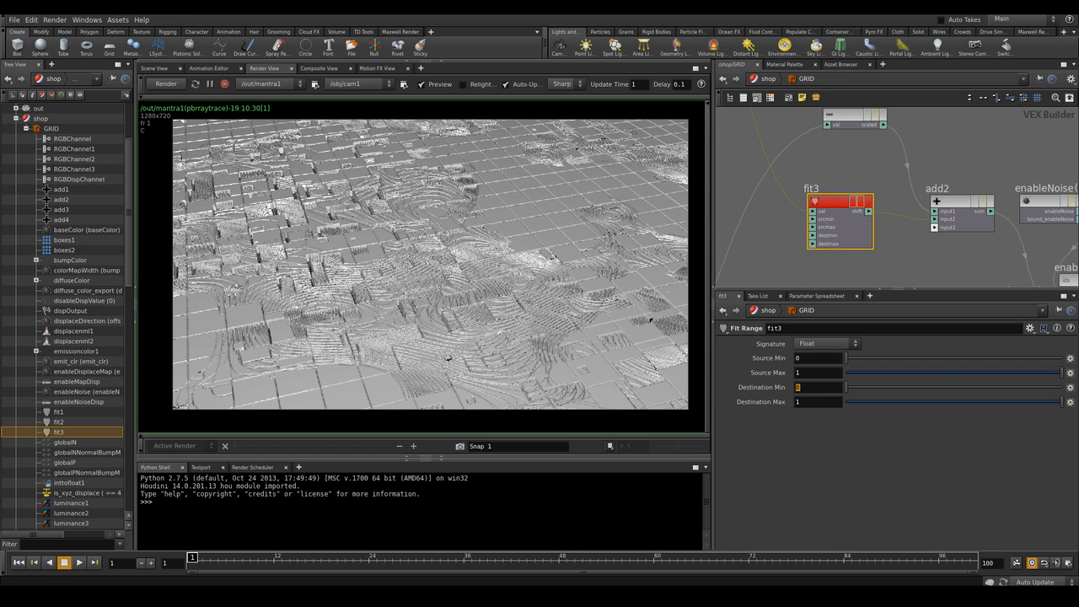
{"action": "type", "text": "1"}
{"action": "key", "text": "Tab"}
{"action": "key", "text": "Return"}
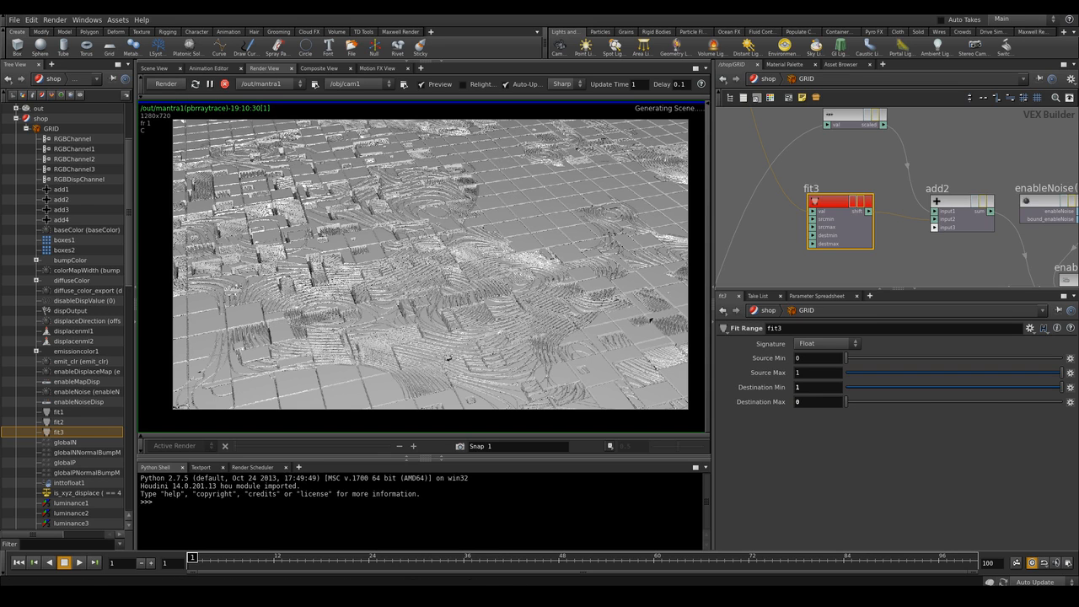
Inspect the updated displacement render in the render view
{"action": "middle_click_drag", "start_coordinate": [430, 264], "coordinate": [422, 268]}
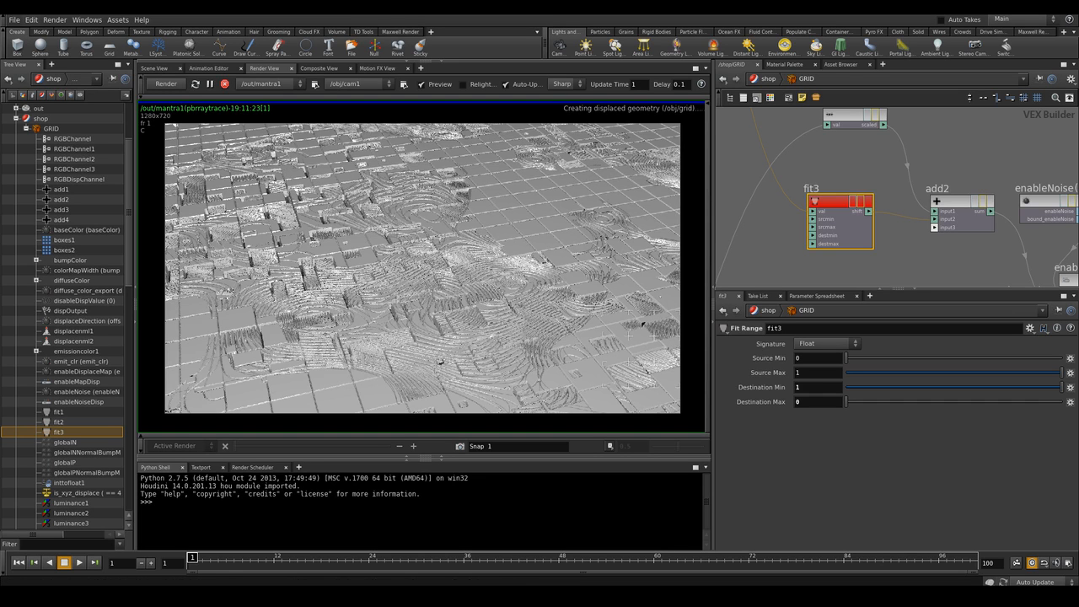
{"action": "scroll", "coordinate": [862, 162], "scroll_direction": "down", "scroll_amount": 2}
{"action": "scroll", "coordinate": [861, 163], "scroll_direction": "down", "scroll_amount": 1}
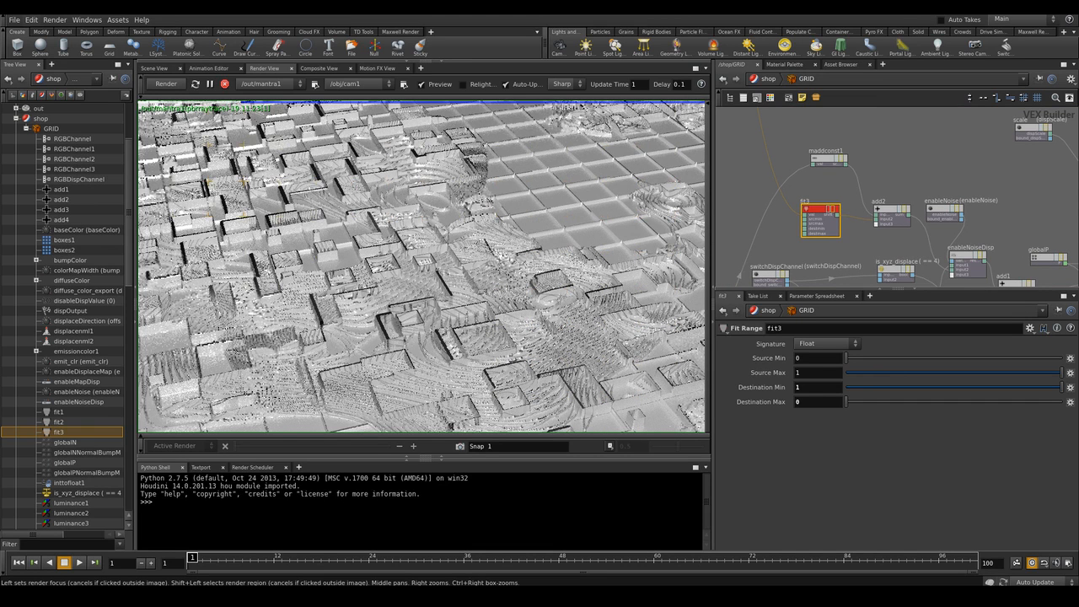
{"action": "scroll", "coordinate": [488, 260], "scroll_direction": "down", "scroll_amount": 3}
{"action": "middle_click_drag", "start_coordinate": [488, 260], "coordinate": [503, 273]}
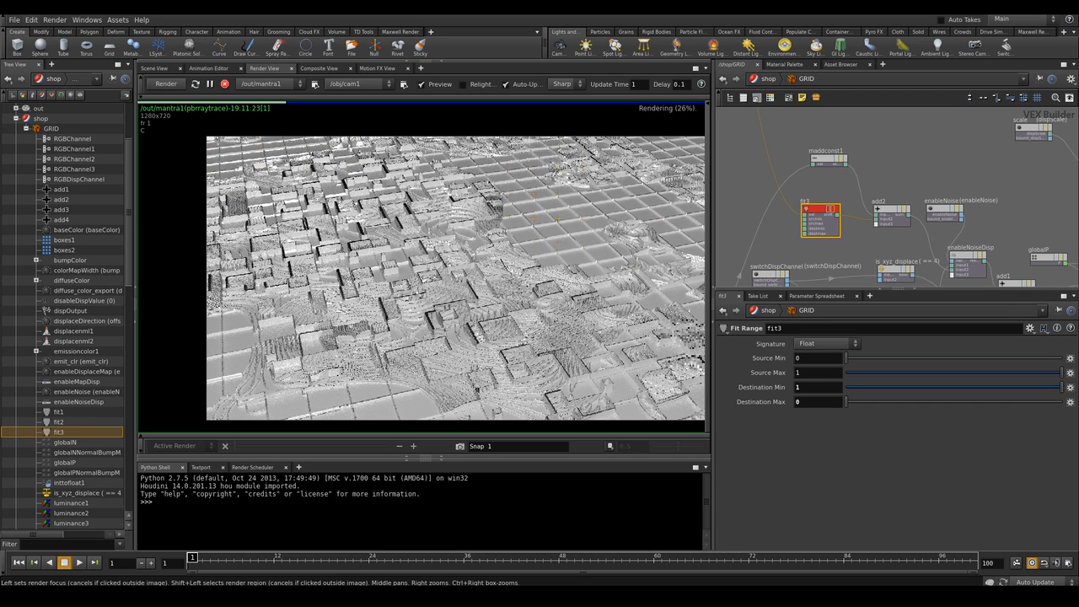
{"action": "middle_click_drag", "start_coordinate": [472, 278], "coordinate": [445, 272]}
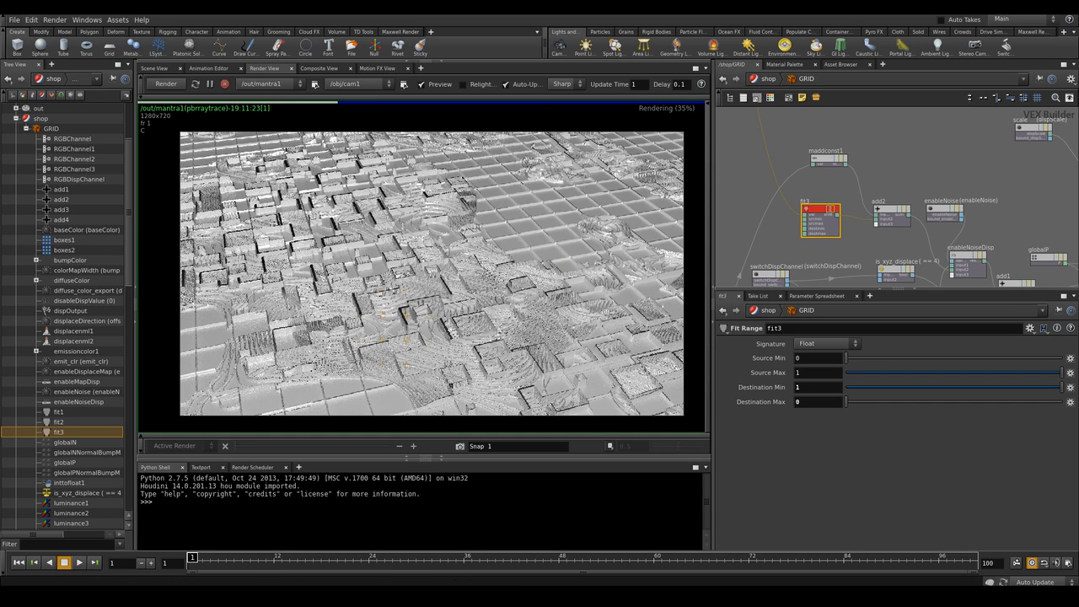
Add a Parameter node beside multiply7 and wire its output into multiply7's free input
{"action": "middle_click_drag", "start_coordinate": [961, 189], "coordinate": [823, 221]}
{"action": "left_click_drag", "start_coordinate": [975, 198], "coordinate": [977, 205]}
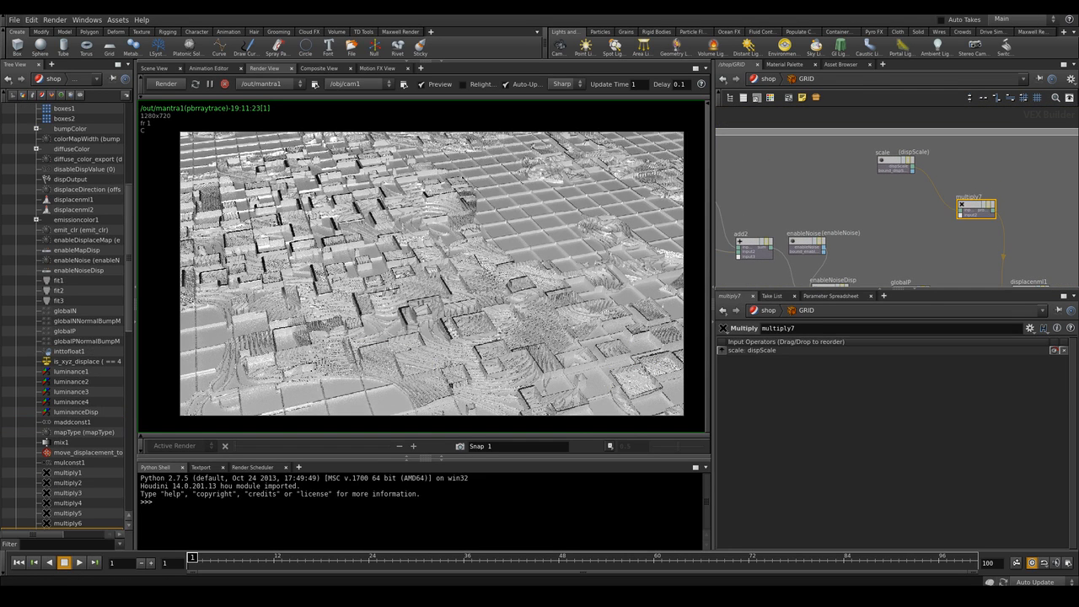
{"action": "middle_click_drag", "start_coordinate": [936, 211], "coordinate": [964, 228]}
{"action": "scroll", "coordinate": [942, 221], "scroll_direction": "down", "scroll_amount": 4}
{"action": "scroll", "coordinate": [944, 221], "scroll_direction": "up", "scroll_amount": 3}
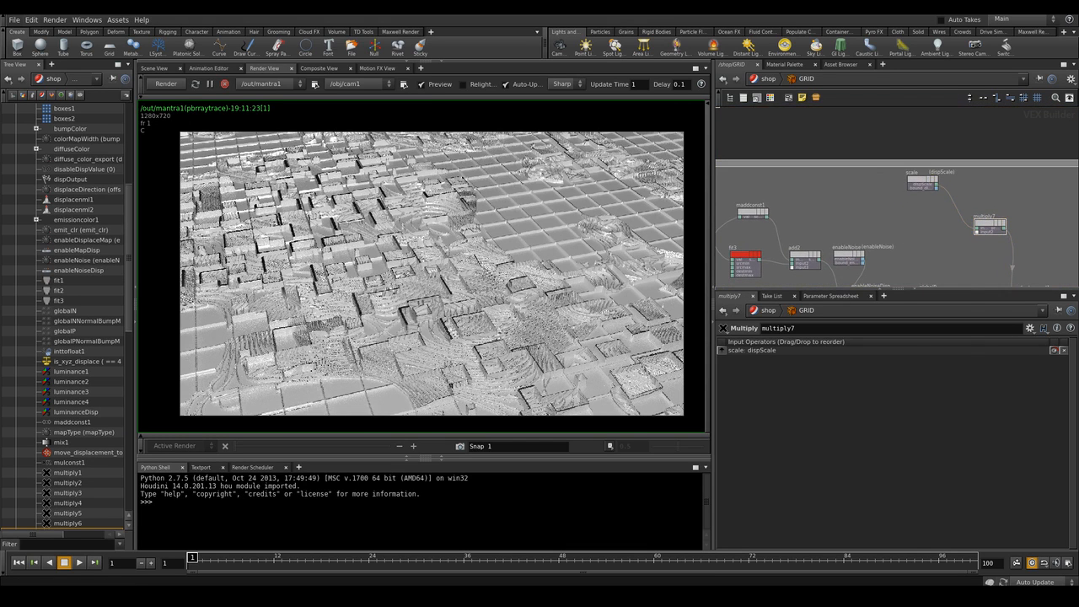
{"action": "key", "text": "Tab"}
{"action": "type", "text": "param"}
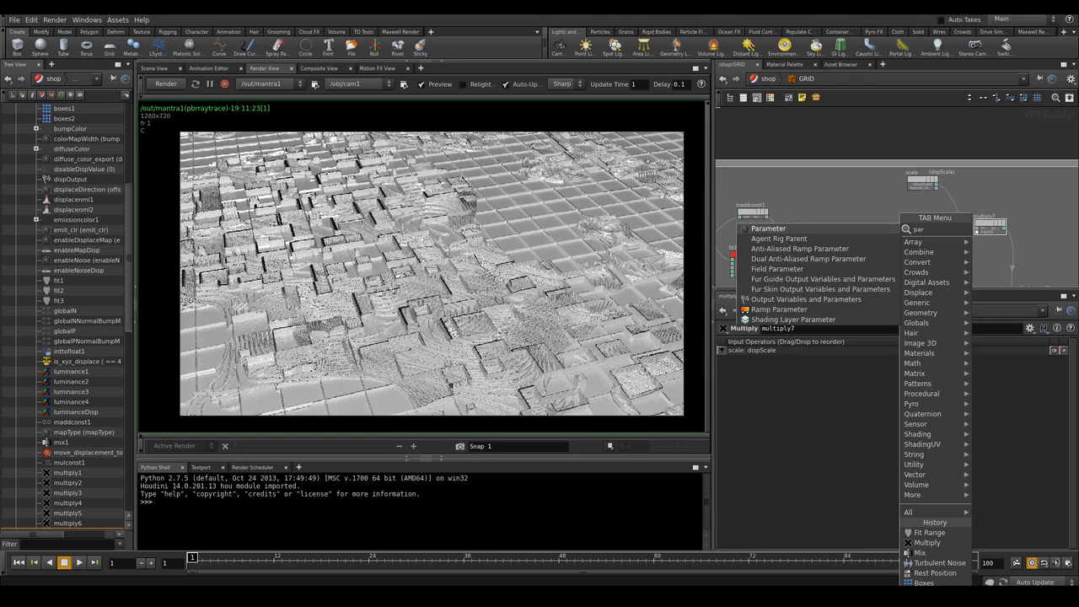
{"action": "key", "text": "Return"}
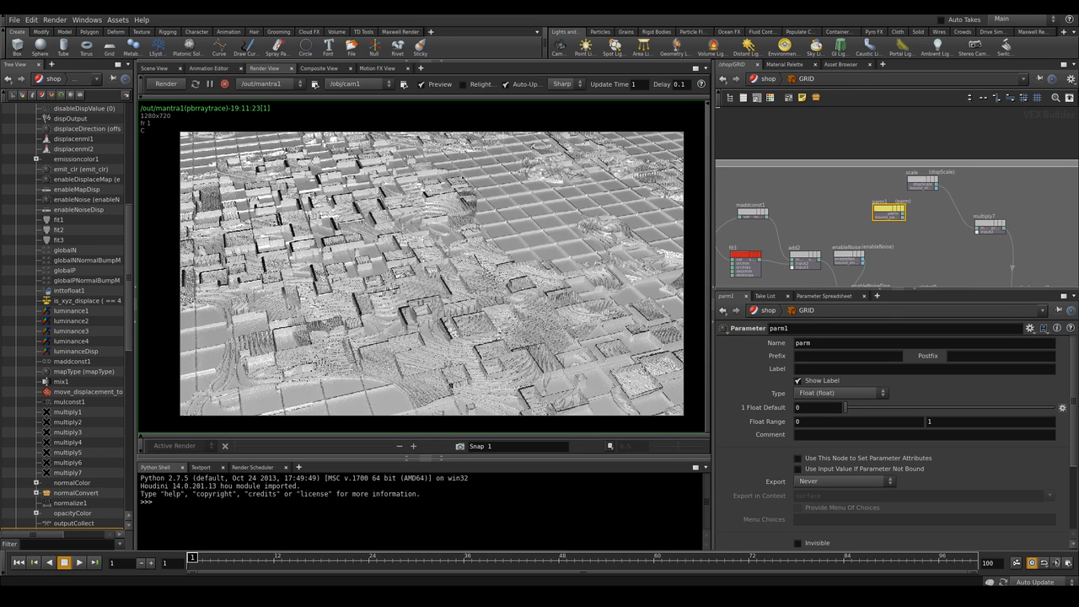
{"action": "scroll", "coordinate": [916, 228], "scroll_direction": "up", "scroll_amount": 3}
{"action": "left_click", "coordinate": [1022, 234]}
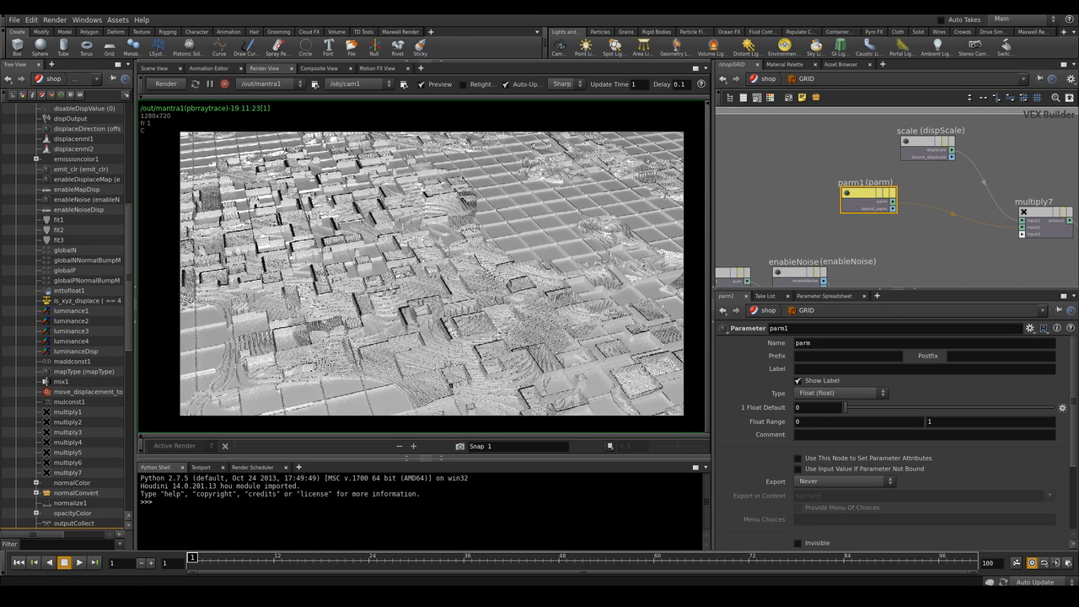
{"action": "left_click_drag", "start_coordinate": [866, 194], "coordinate": [865, 197]}
Rename the new parameter to effect_area
{"action": "double_click", "coordinate": [805, 343]}
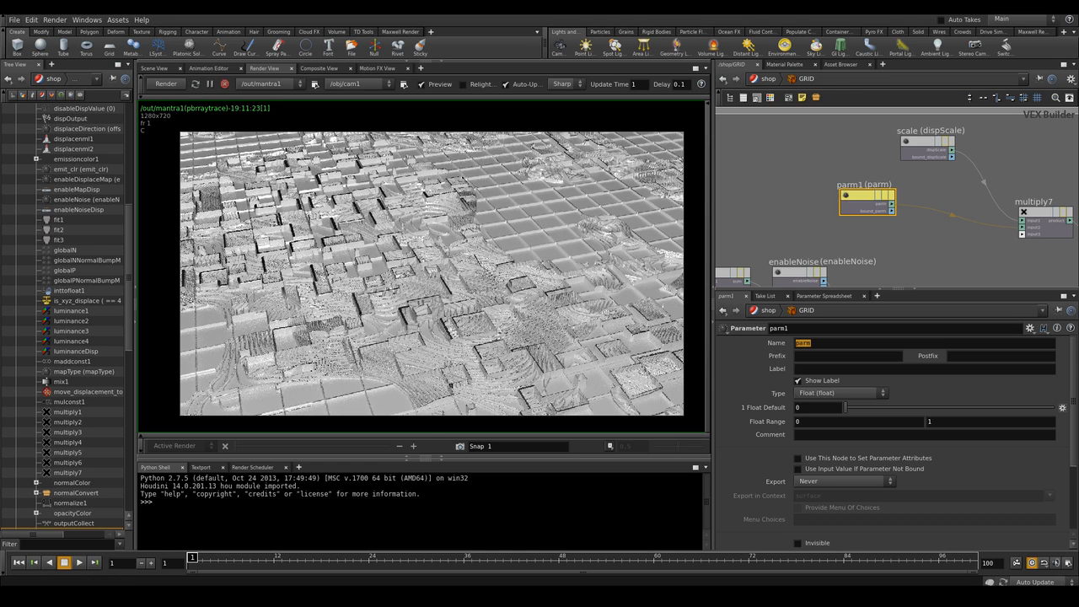
{"action": "type", "text": "effect_area"}
{"action": "key", "text": "Return"}
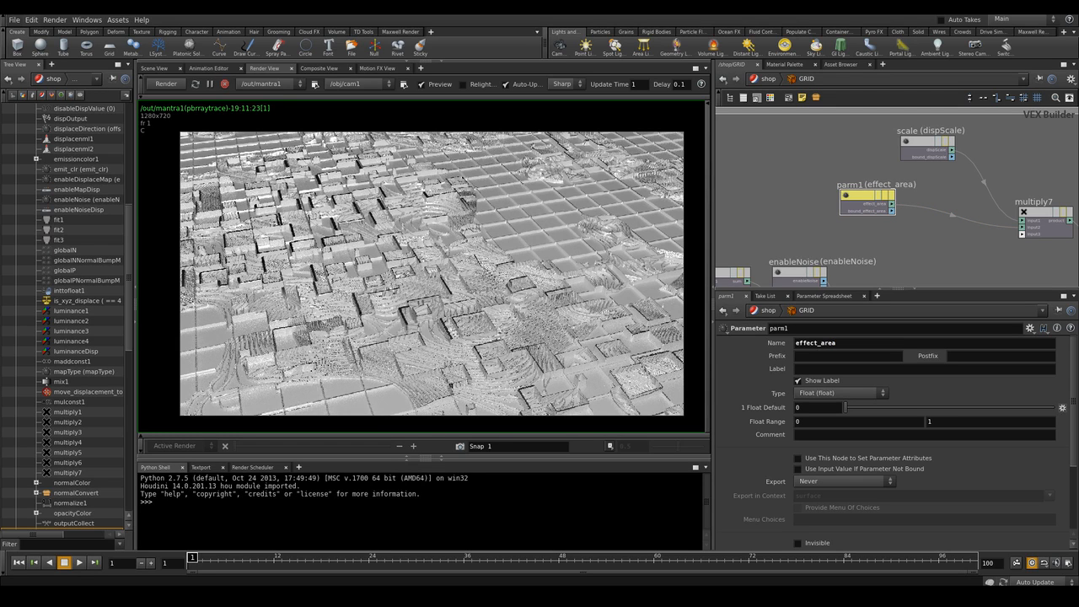
Re-render the scene and examine the displaced grid closely in the render view
{"action": "left_click", "coordinate": [166, 84]}
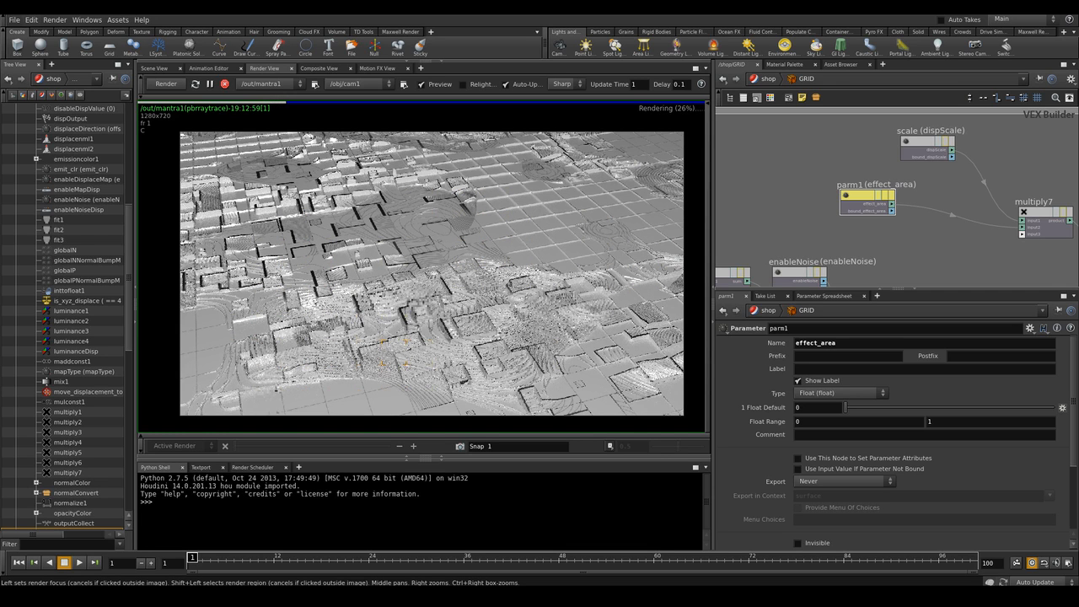
{"action": "scroll", "coordinate": [413, 269], "scroll_direction": "up", "scroll_amount": 5}
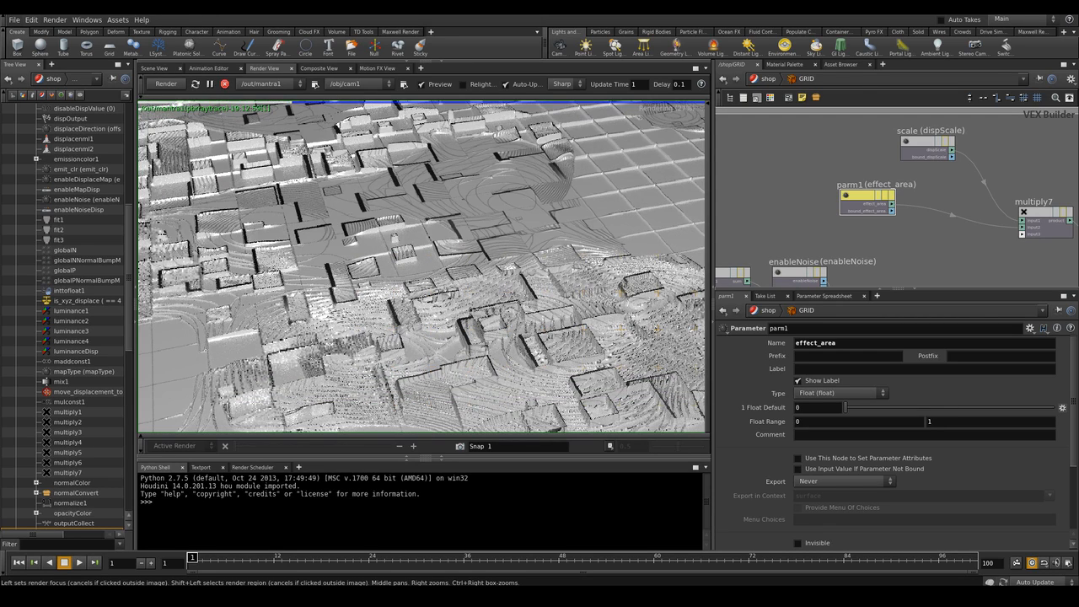
{"action": "middle_click_drag", "start_coordinate": [413, 252], "coordinate": [450, 317]}
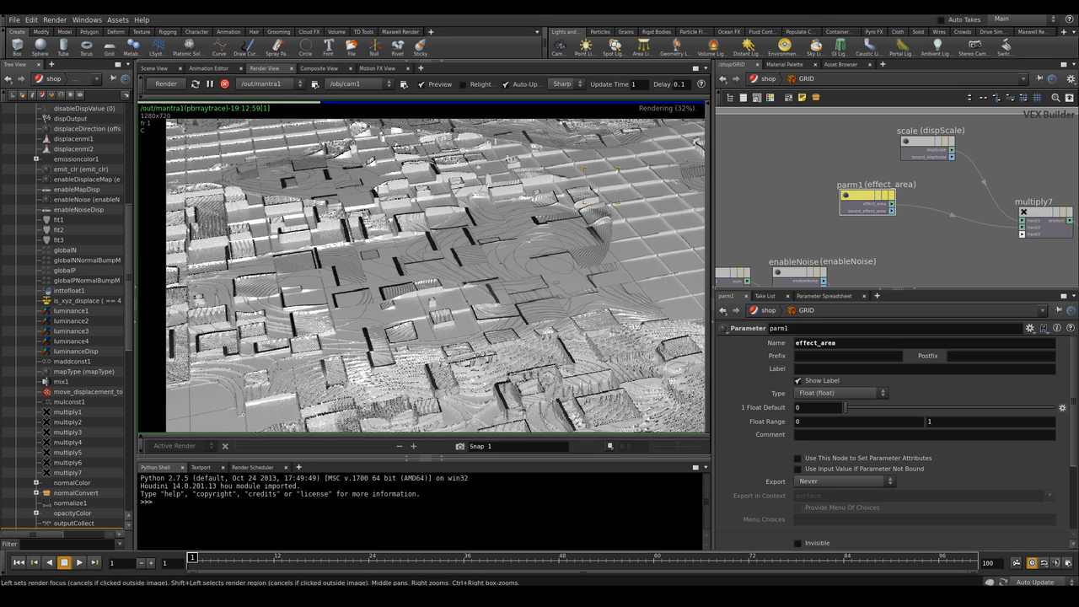
{"action": "scroll", "coordinate": [586, 225], "scroll_direction": "down", "scroll_amount": 1}
{"action": "middle_click_drag", "start_coordinate": [586, 226], "coordinate": [534, 245]}
{"action": "scroll", "coordinate": [473, 280], "scroll_direction": "down", "scroll_amount": 2}
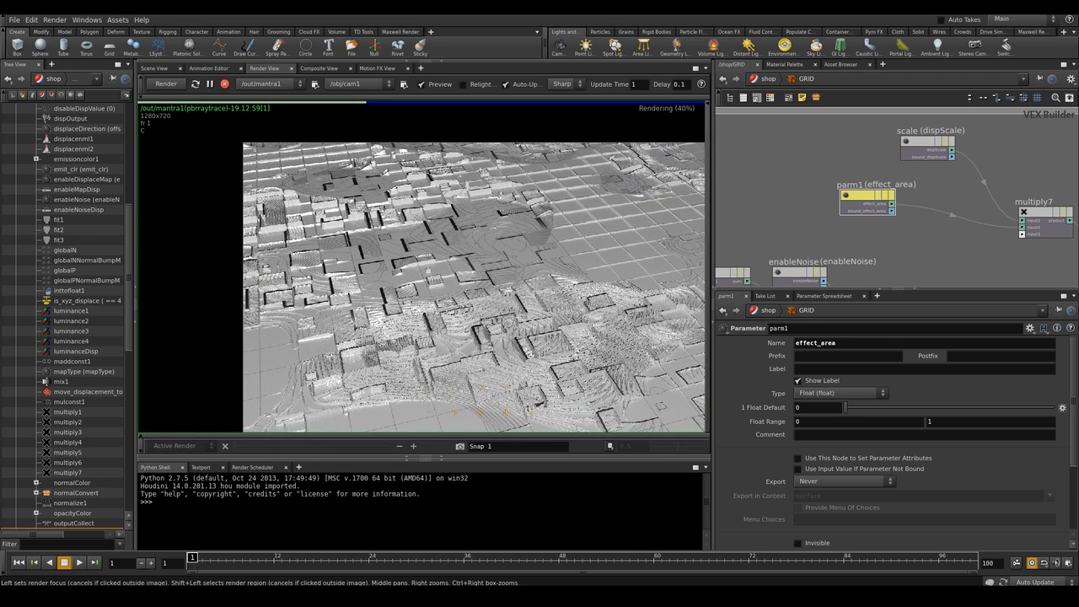
{"action": "scroll", "coordinate": [629, 325], "scroll_direction": "down", "scroll_amount": 1}
{"action": "middle_click_drag", "start_coordinate": [630, 324], "coordinate": [554, 304]}
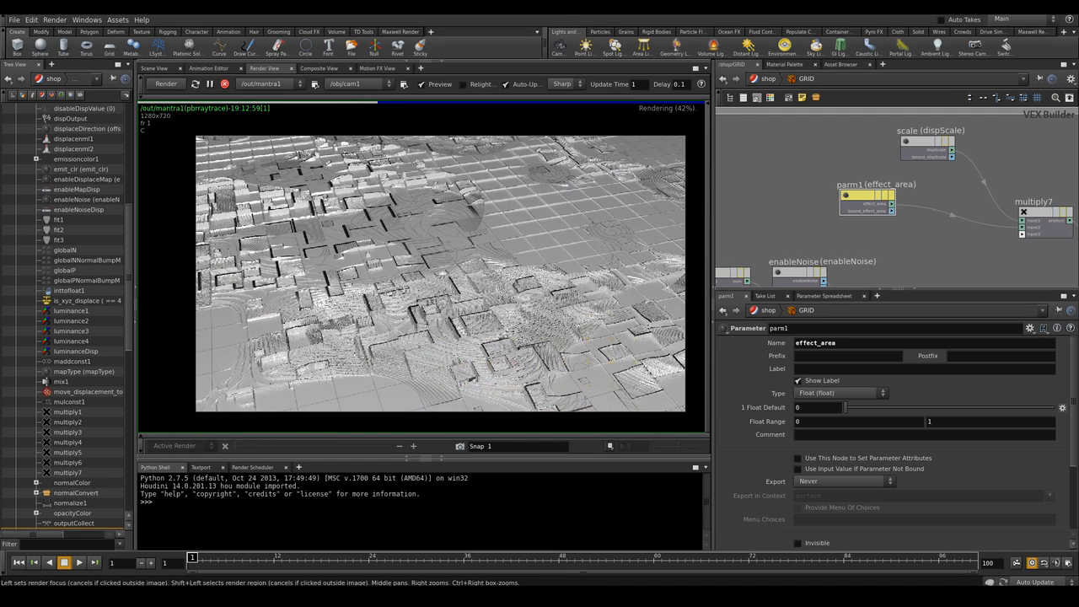
{"action": "scroll", "coordinate": [455, 250], "scroll_direction": "up", "scroll_amount": 2}
{"action": "scroll", "coordinate": [455, 253], "scroll_direction": "down", "scroll_amount": 1}
{"action": "mouse_move", "coordinate": [455, 253]}
{"action": "middle_mouse_down"}
{"action": "mouse_move", "coordinate": [431, 231]}
{"action": "mouse_move", "coordinate": [462, 256]}
{"action": "middle_mouse_up"}
{"action": "scroll", "coordinate": [433, 234], "scroll_direction": "up", "scroll_amount": 3}
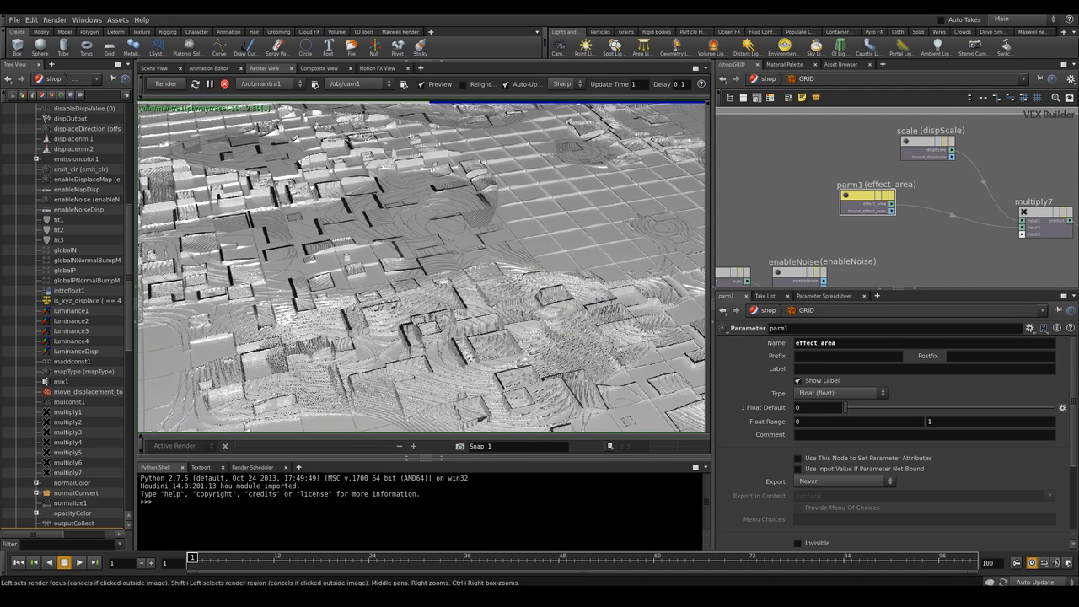
{"action": "scroll", "coordinate": [462, 256], "scroll_direction": "down", "scroll_amount": 2}
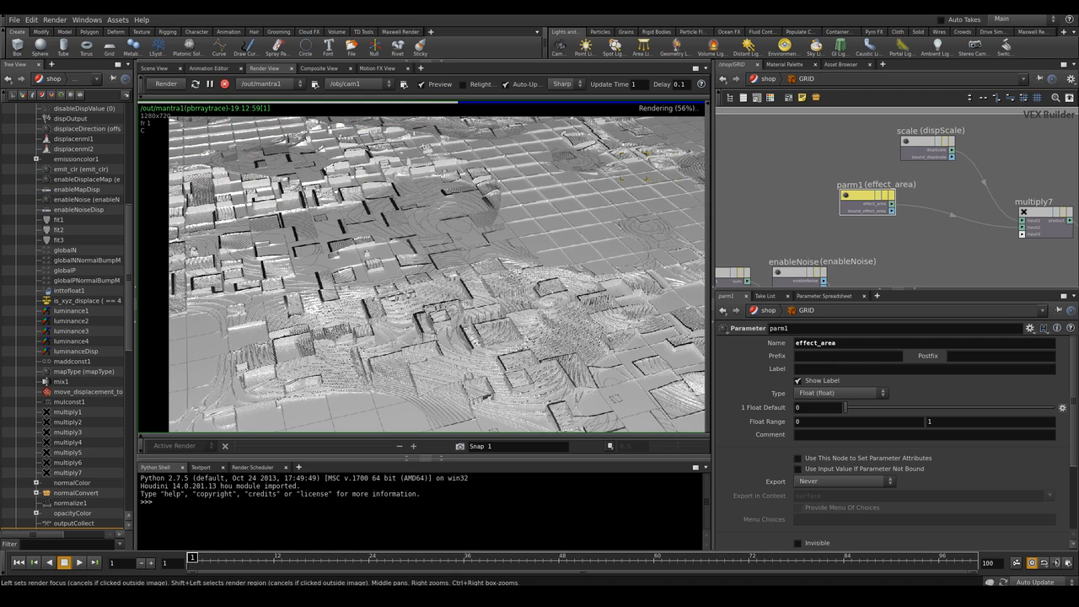
{"action": "scroll", "coordinate": [470, 266], "scroll_direction": "down", "scroll_amount": 1}
{"action": "middle_click_drag", "start_coordinate": [504, 249], "coordinate": [451, 261]}
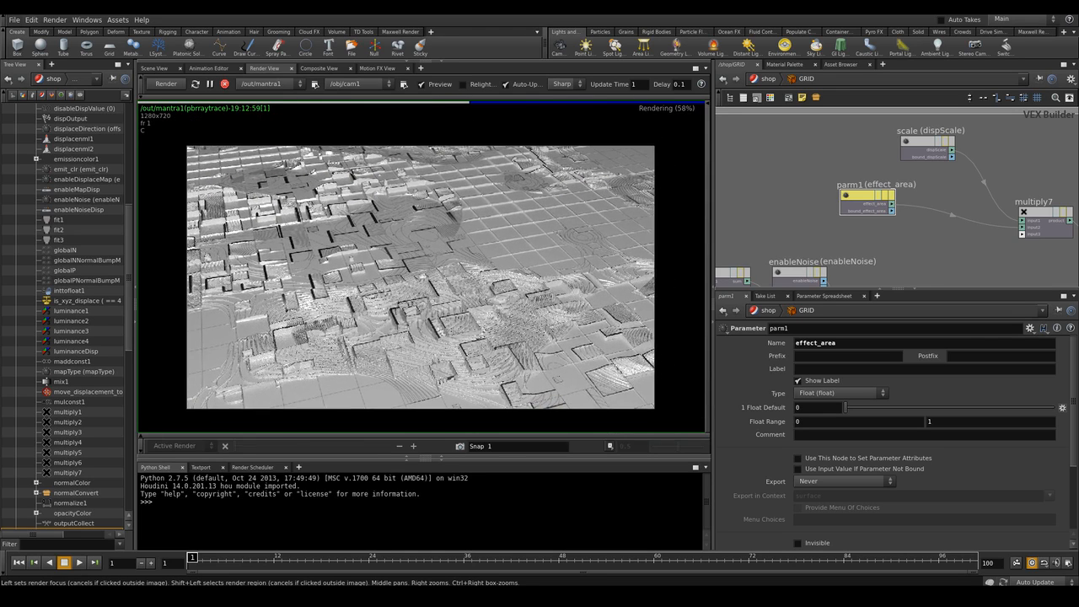
{"action": "scroll", "coordinate": [451, 261], "scroll_direction": "up", "scroll_amount": 1}
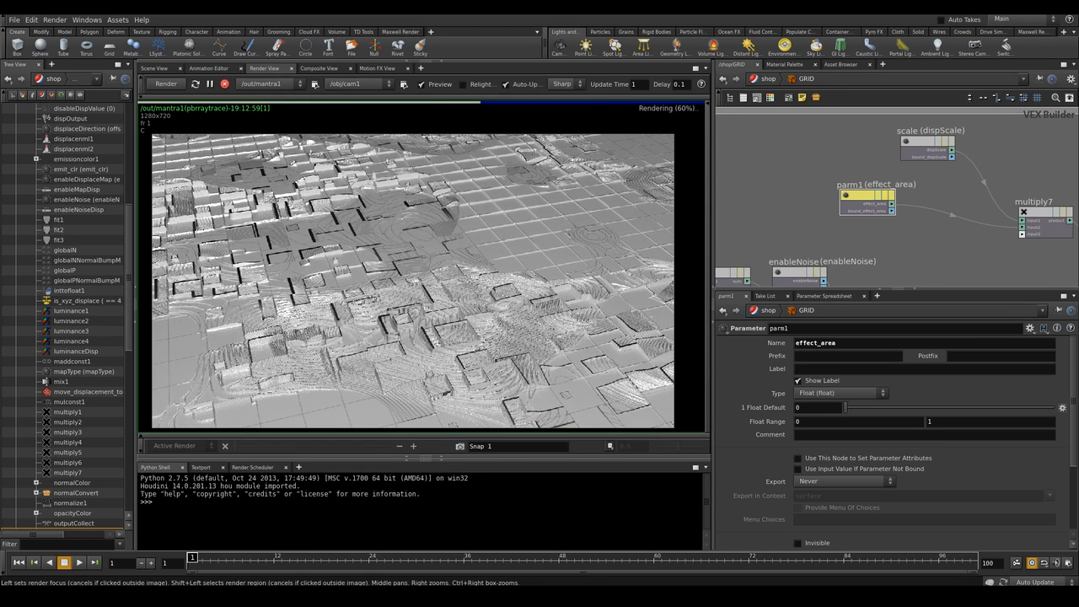
Go to the object level and create an Environment Light
{"action": "left_click", "coordinate": [767, 78]}
{"action": "left_click", "coordinate": [770, 79]}
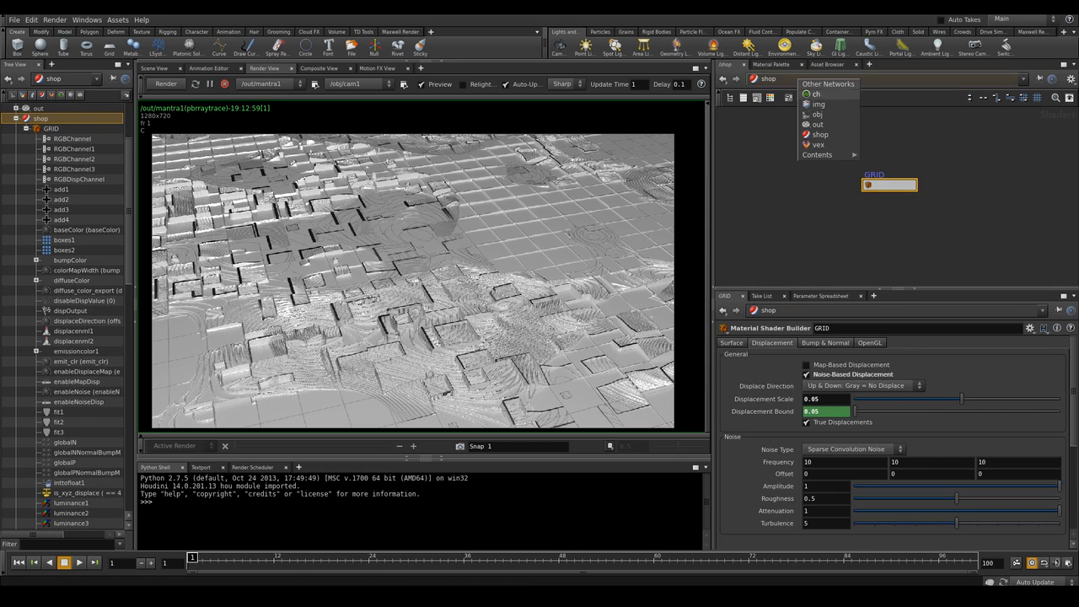
{"action": "left_click", "coordinate": [819, 115]}
{"action": "left_click", "coordinate": [783, 47]}
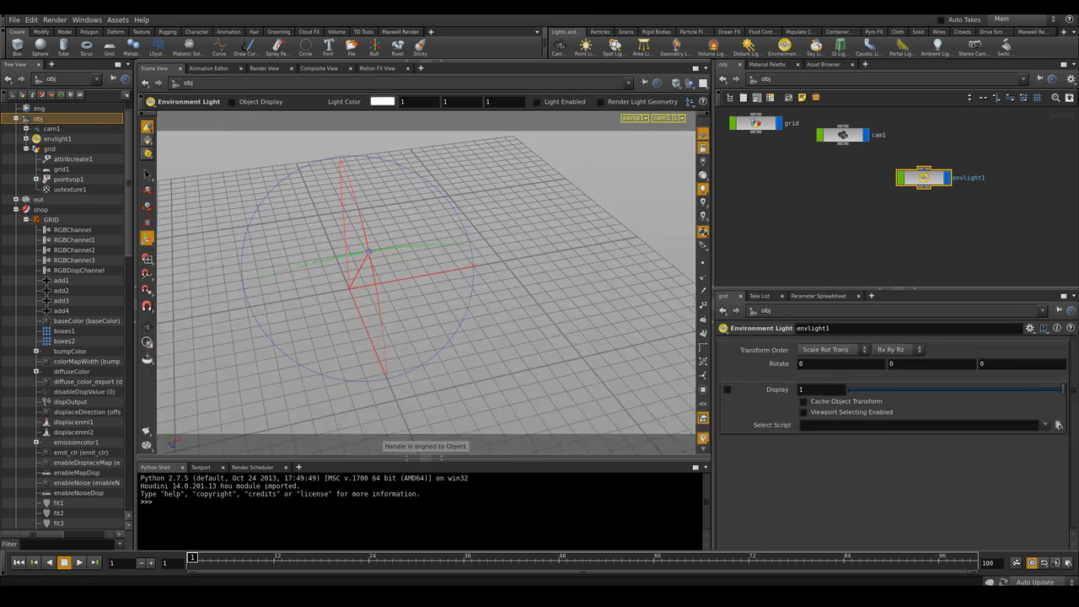
Set the environment light's Environment Map to the Basic_2K_14.jpg image in $HIP/maps
{"action": "left_click", "coordinate": [264, 68]}
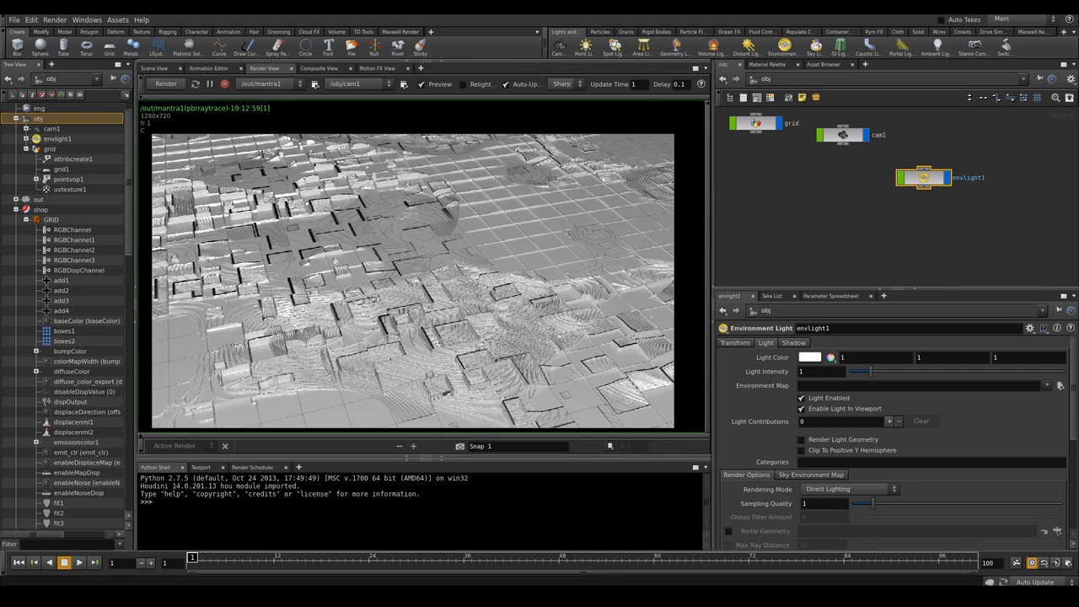
{"action": "left_click", "coordinate": [155, 68]}
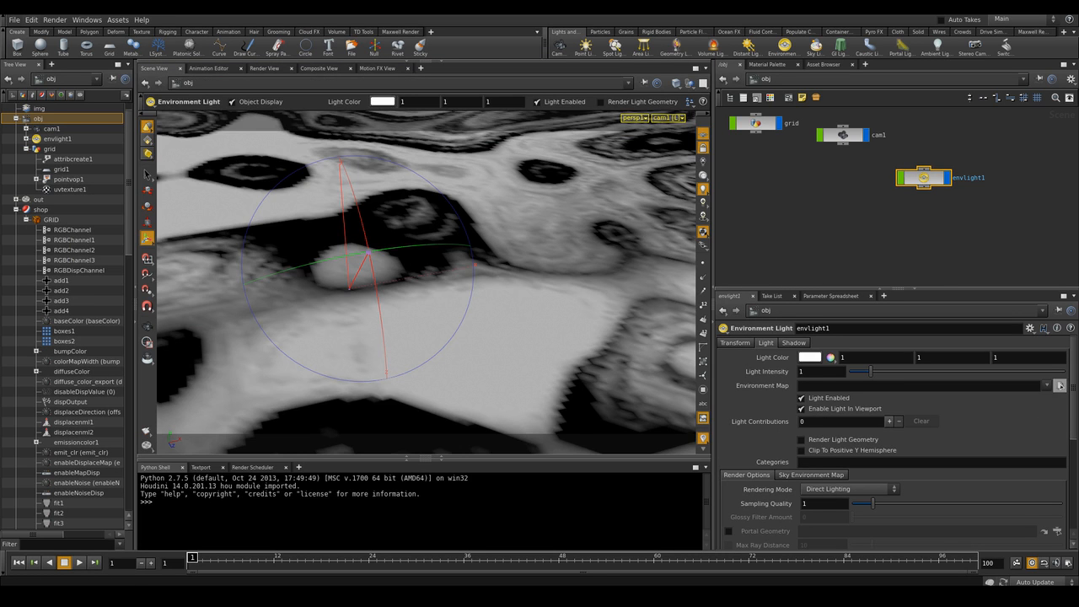
{"action": "left_click", "coordinate": [1060, 385]}
{"action": "double_click", "coordinate": [791, 309]}
{"action": "left_click", "coordinate": [761, 491]}
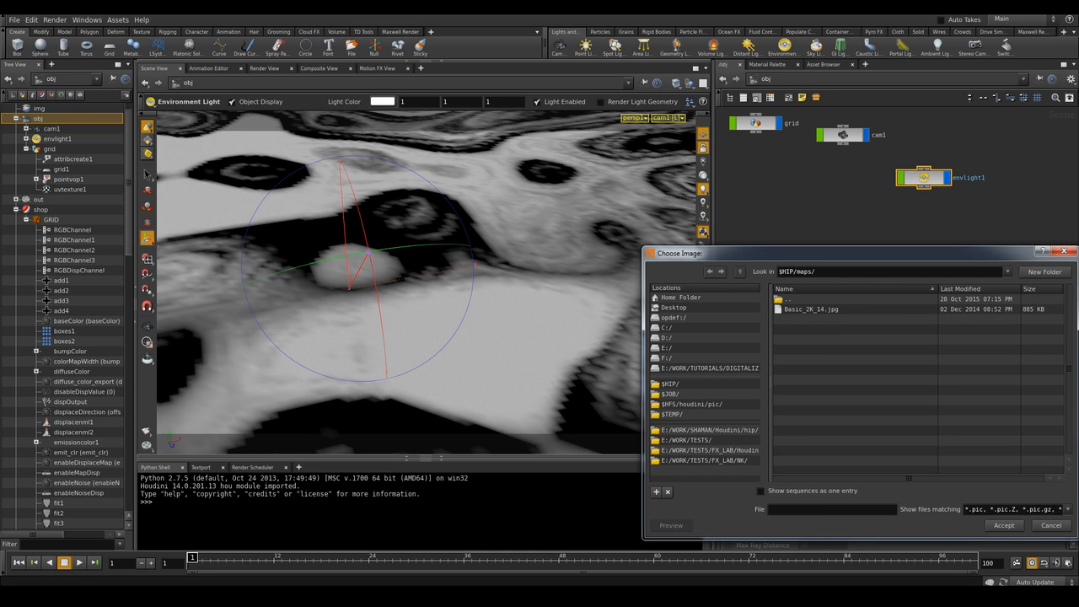
{"action": "left_click", "coordinate": [811, 310]}
{"action": "left_click", "coordinate": [1002, 525]}
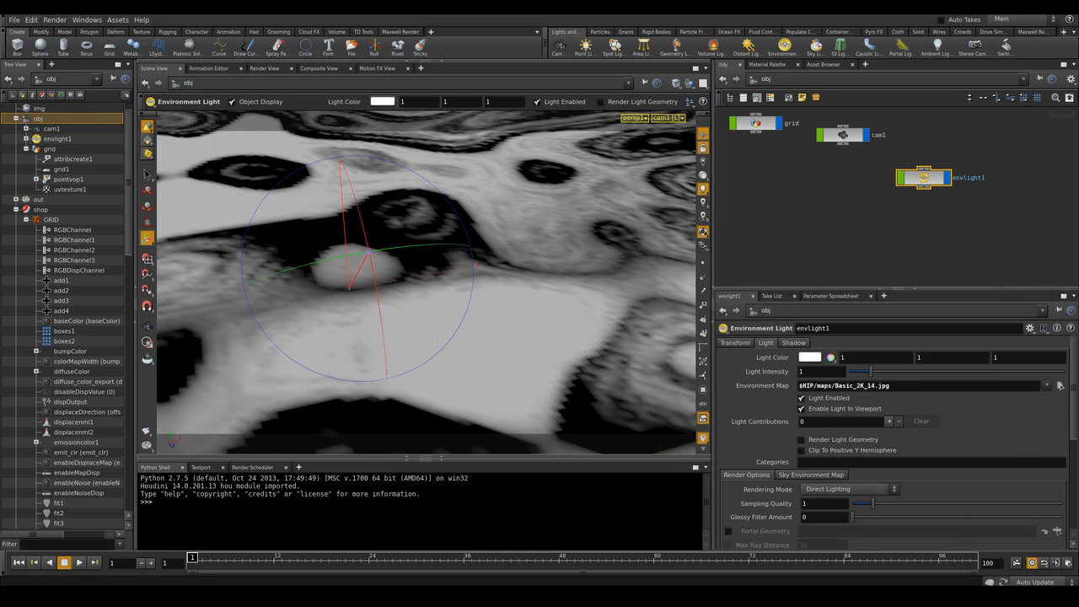
Rearrange the grid, cam1 and envlight1 nodes in the object network
{"action": "middle_click_drag", "start_coordinate": [923, 215], "coordinate": [941, 216]}
{"action": "mouse_move", "coordinate": [942, 179]}
{"action": "left_mouse_down"}
{"action": "mouse_move", "coordinate": [961, 188]}
{"action": "mouse_move", "coordinate": [933, 198]}
{"action": "left_mouse_up"}
{"action": "middle_click_drag", "start_coordinate": [942, 216], "coordinate": [987, 217]}
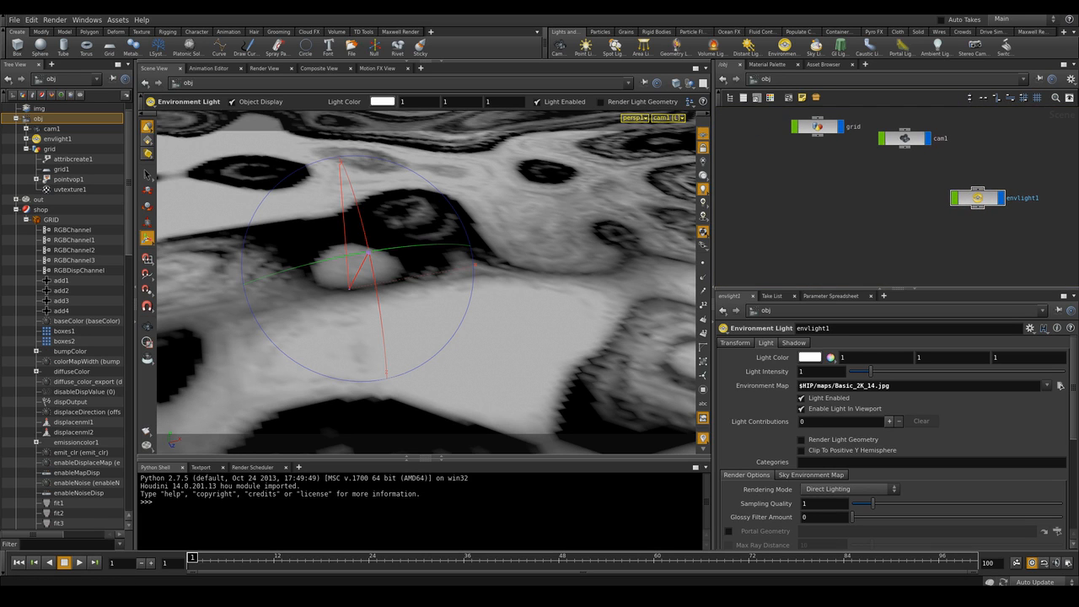
Choose cam1 as the render camera and re-render the scene with the environment light
{"action": "left_click", "coordinate": [264, 67]}
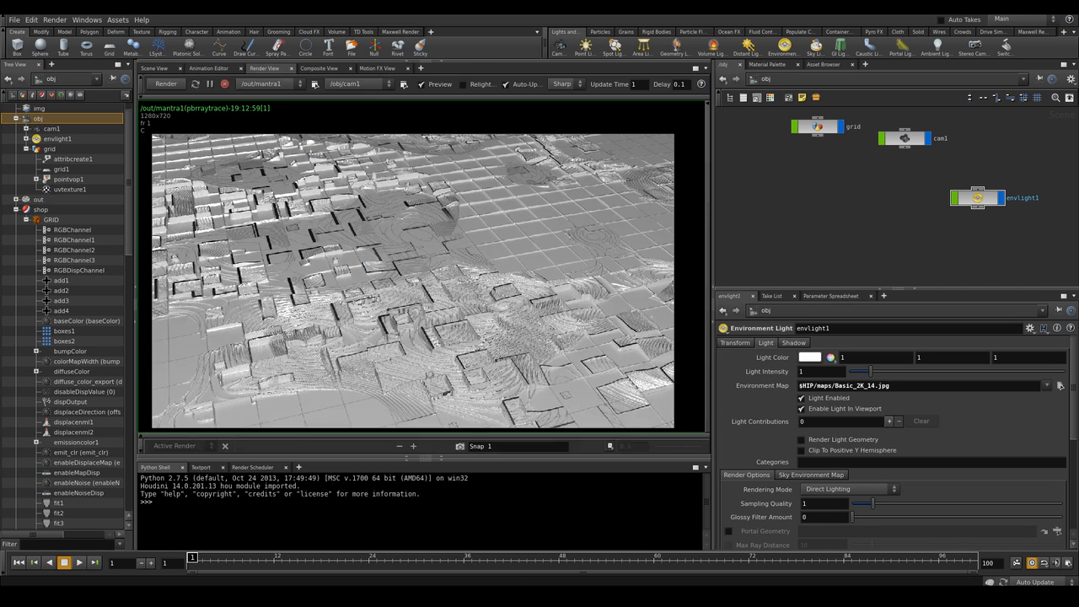
{"action": "left_click", "coordinate": [354, 84]}
{"action": "left_click", "coordinate": [347, 112]}
{"action": "left_click", "coordinate": [905, 138]}
{"action": "left_click", "coordinate": [195, 85]}
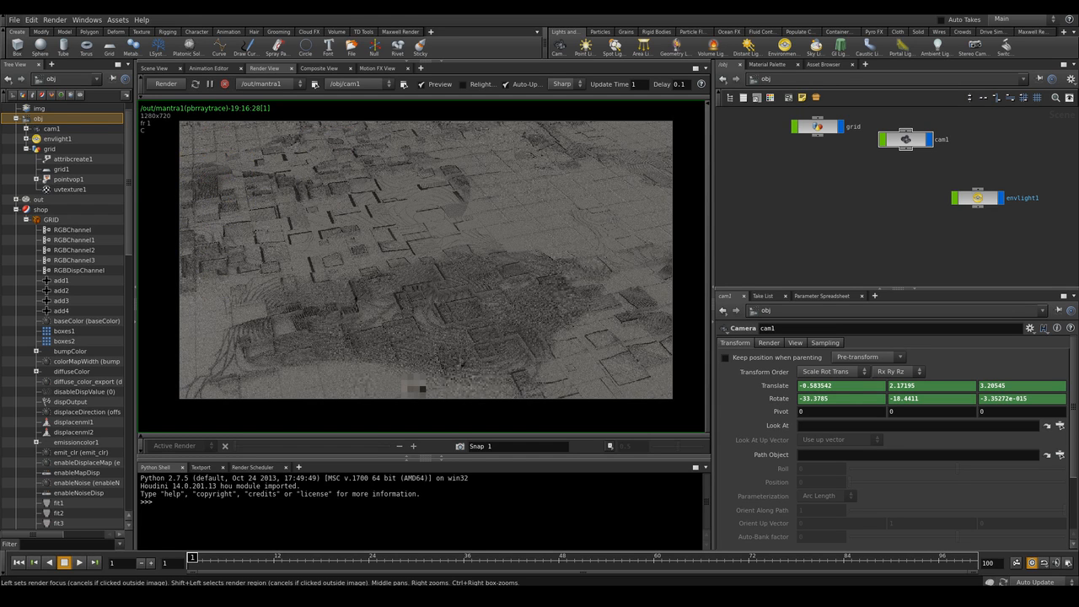
{"action": "mouse_move", "coordinate": [877, 203]}
{"action": "middle_mouse_down"}
{"action": "mouse_move", "coordinate": [881, 216]}
{"action": "mouse_move", "coordinate": [896, 176]}
{"action": "mouse_move", "coordinate": [887, 221]}
{"action": "middle_mouse_up"}
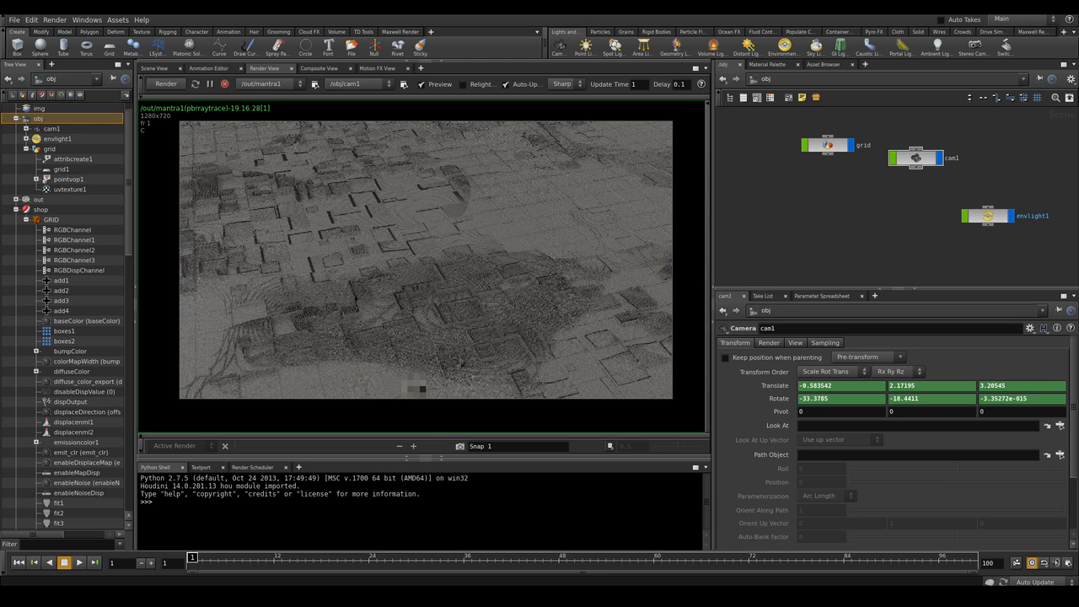
Nudge the cam1 node slightly lower in the object network
{"action": "left_click_drag", "start_coordinate": [916, 157], "coordinate": [912, 176]}
{"action": "scroll", "coordinate": [876, 216], "scroll_direction": "down", "scroll_amount": 1}
{"action": "scroll", "coordinate": [877, 216], "scroll_direction": "up", "scroll_amount": 1}
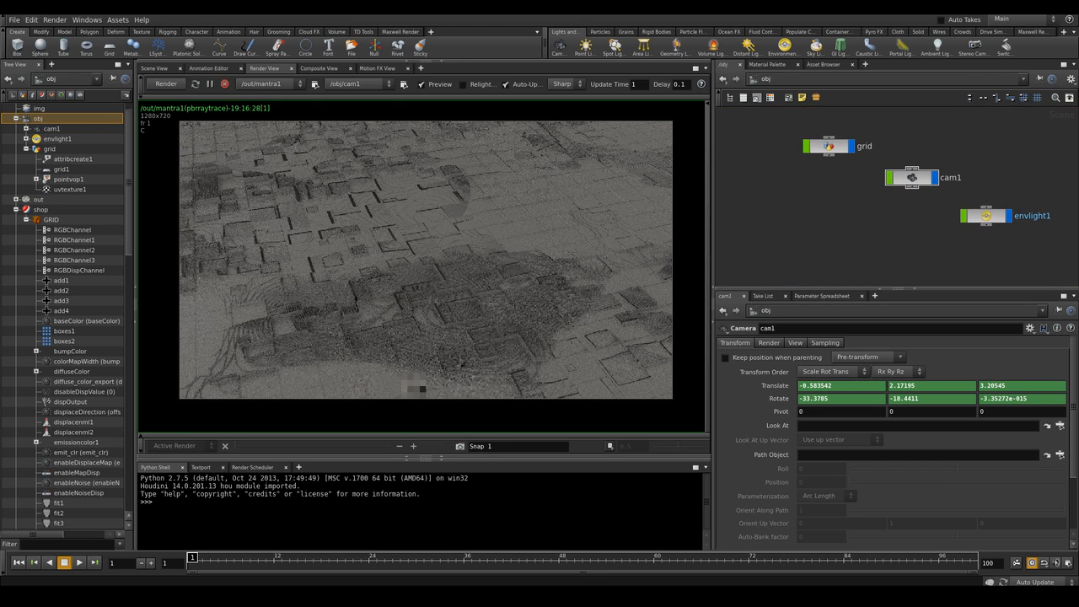
Select the GRID material, raise its diffuse intensity slider to the maximum and inspect its reflection settings
{"action": "left_click", "coordinate": [767, 64]}
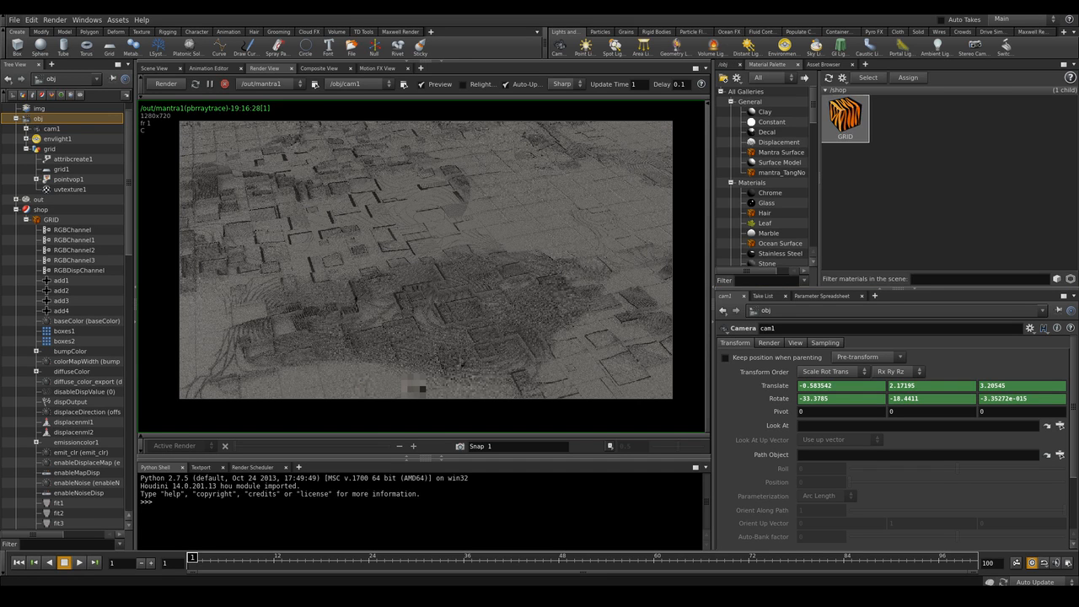
{"action": "left_click", "coordinate": [845, 116]}
{"action": "left_click", "coordinate": [732, 343]}
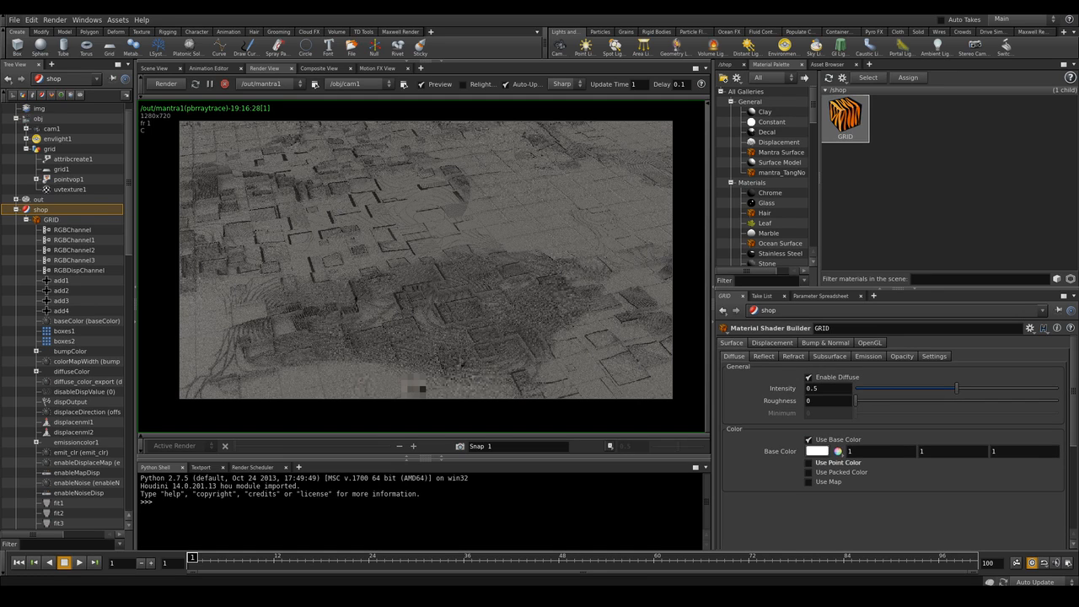
{"action": "left_click_drag", "start_coordinate": [956, 387], "coordinate": [1058, 387]}
{"action": "left_click", "coordinate": [764, 356]}
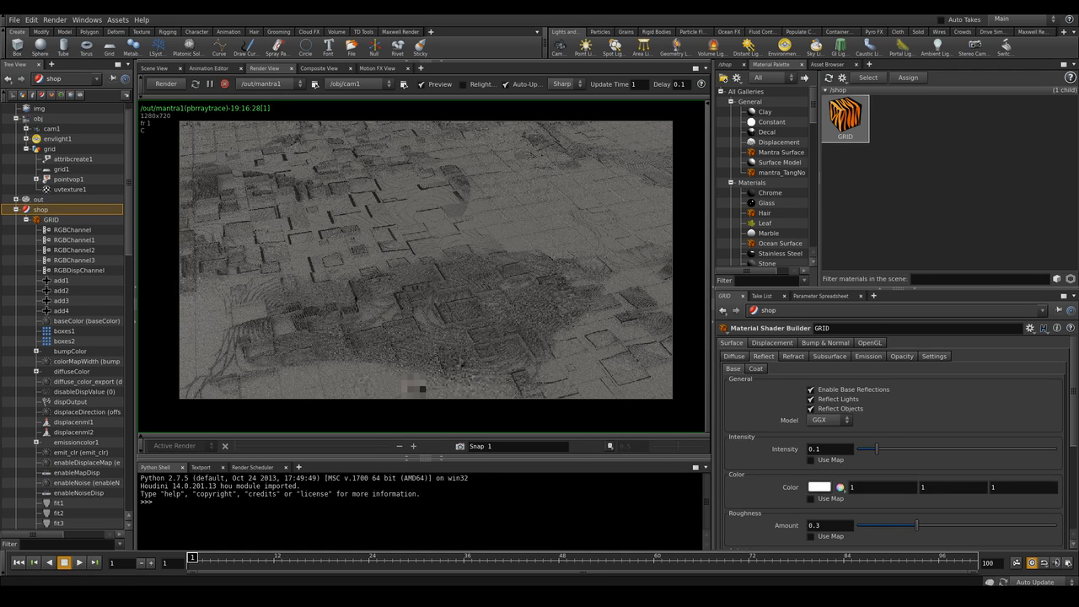
{"action": "scroll", "coordinate": [898, 439], "scroll_direction": "down", "scroll_amount": 2}
{"action": "scroll", "coordinate": [897, 438], "scroll_direction": "up", "scroll_amount": 2}
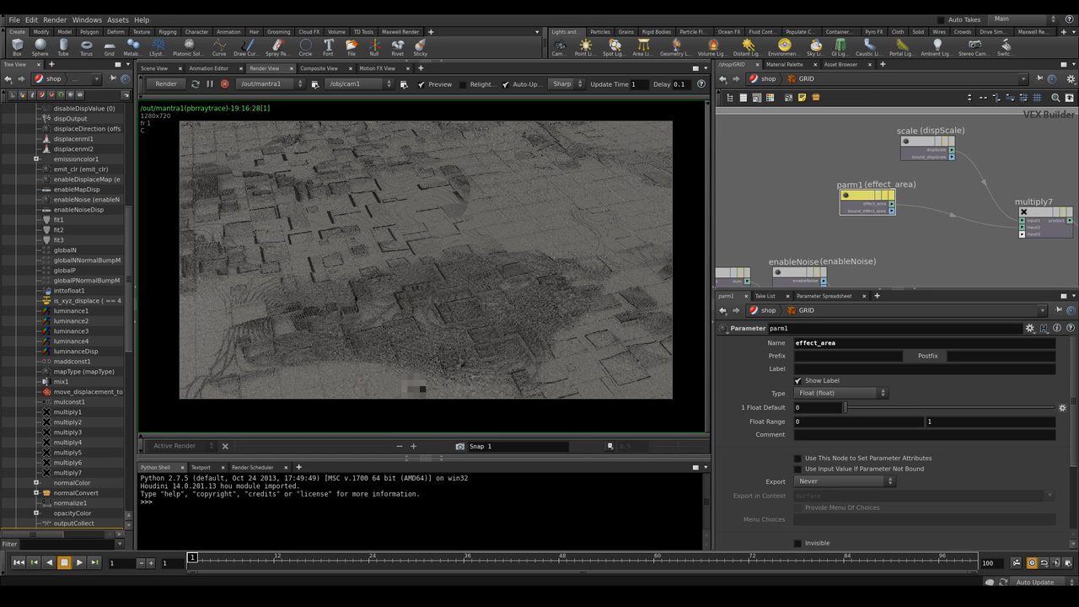
Inside the GRID shader network, add a Fit Range node near the effect_area parameter and set its Destination Max to 0.5
{"action": "scroll", "coordinate": [872, 157], "scroll_direction": "down", "scroll_amount": 3}
{"action": "middle_click_drag", "start_coordinate": [873, 157], "coordinate": [922, 370]}
{"action": "middle_click_drag", "start_coordinate": [904, 151], "coordinate": [930, 340]}
{"action": "middle_click_drag", "start_coordinate": [910, 211], "coordinate": [908, 264]}
{"action": "scroll", "coordinate": [784, 129], "scroll_direction": "up", "scroll_amount": 3}
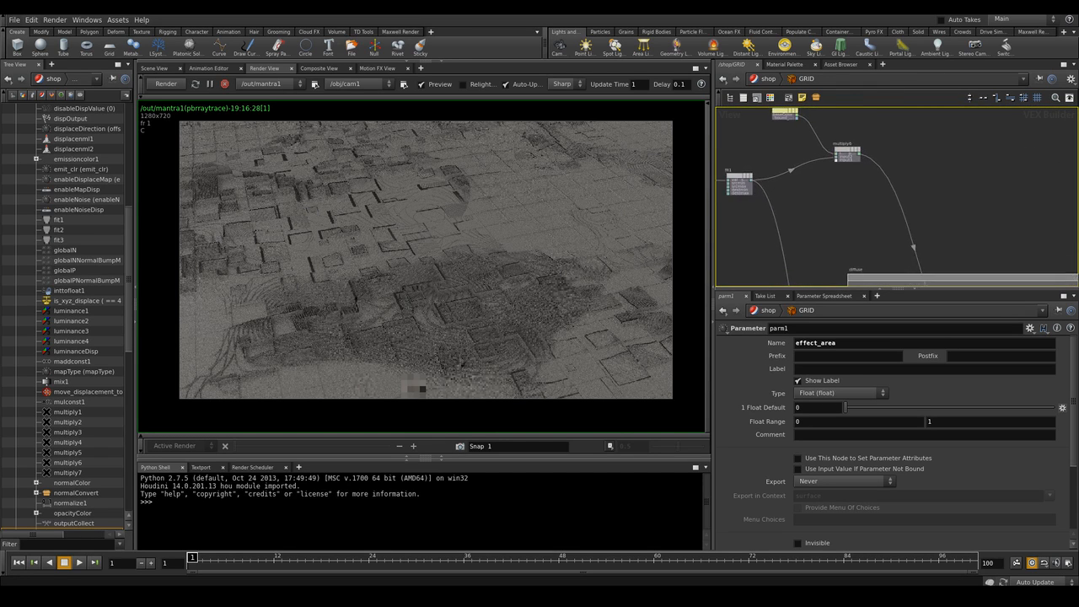
{"action": "key", "text": "Tab"}
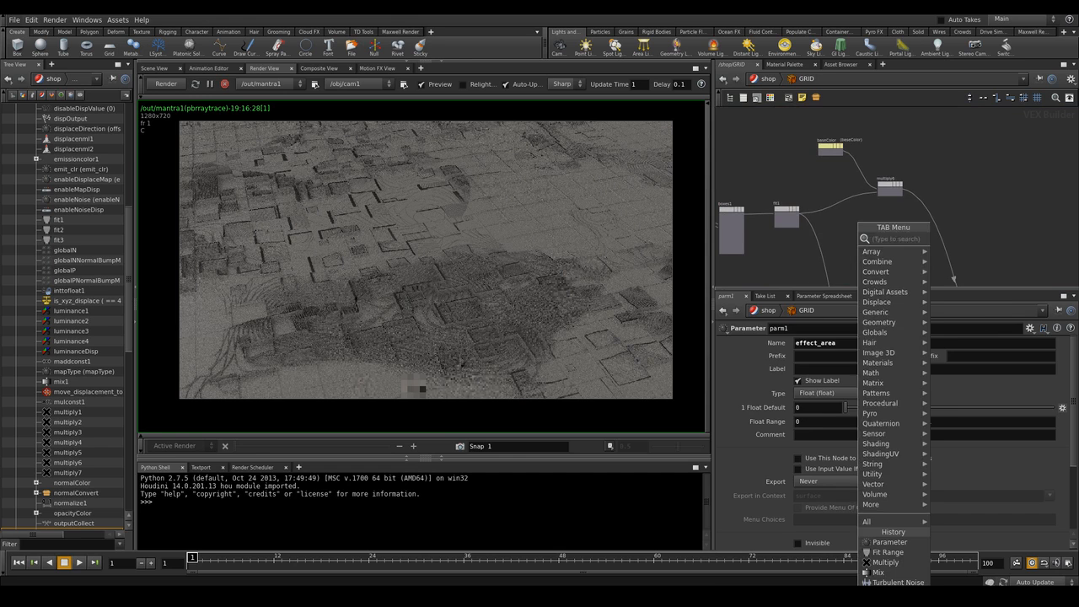
{"action": "type", "text": "fit"}
{"action": "key", "text": "Return"}
{"action": "left_click", "coordinate": [852, 203]}
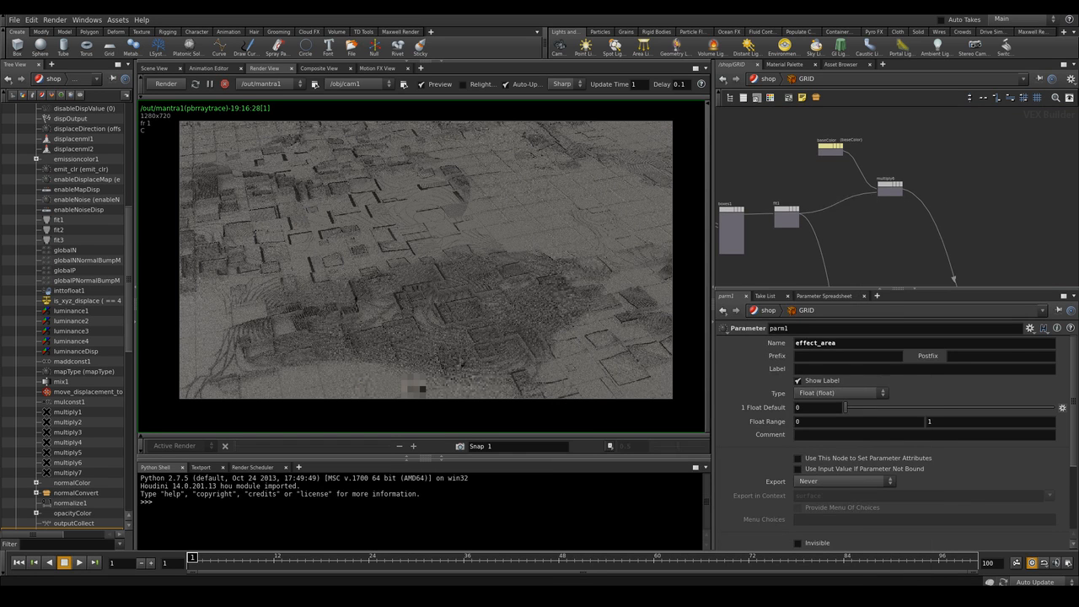
{"action": "scroll", "coordinate": [869, 242], "scroll_direction": "up", "scroll_amount": 3}
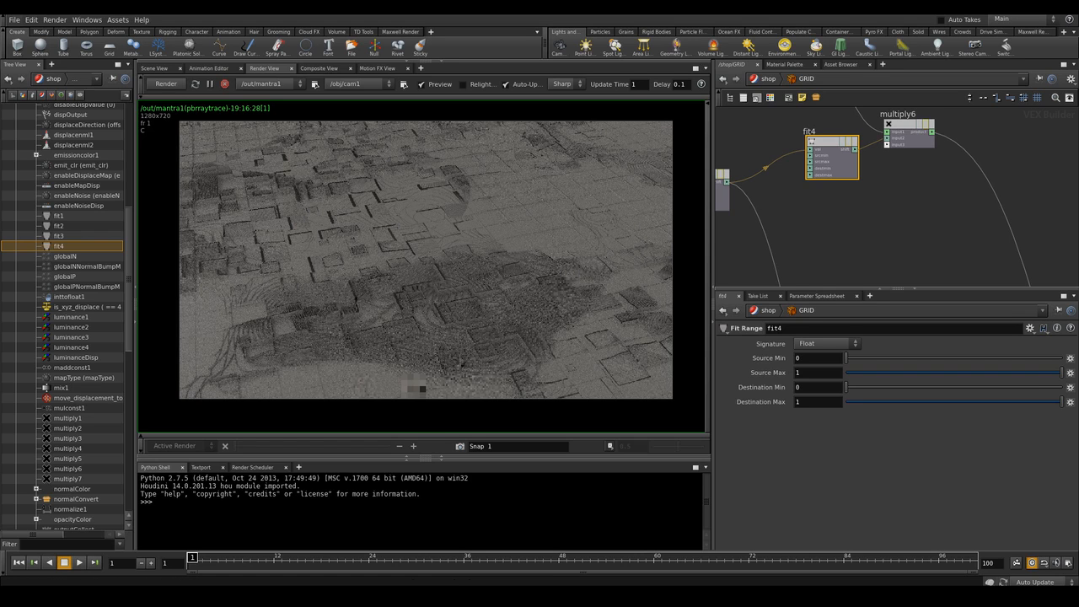
{"action": "double_click", "coordinate": [799, 402]}
{"action": "type", "text": "0.5"}
{"action": "key", "text": "Return"}
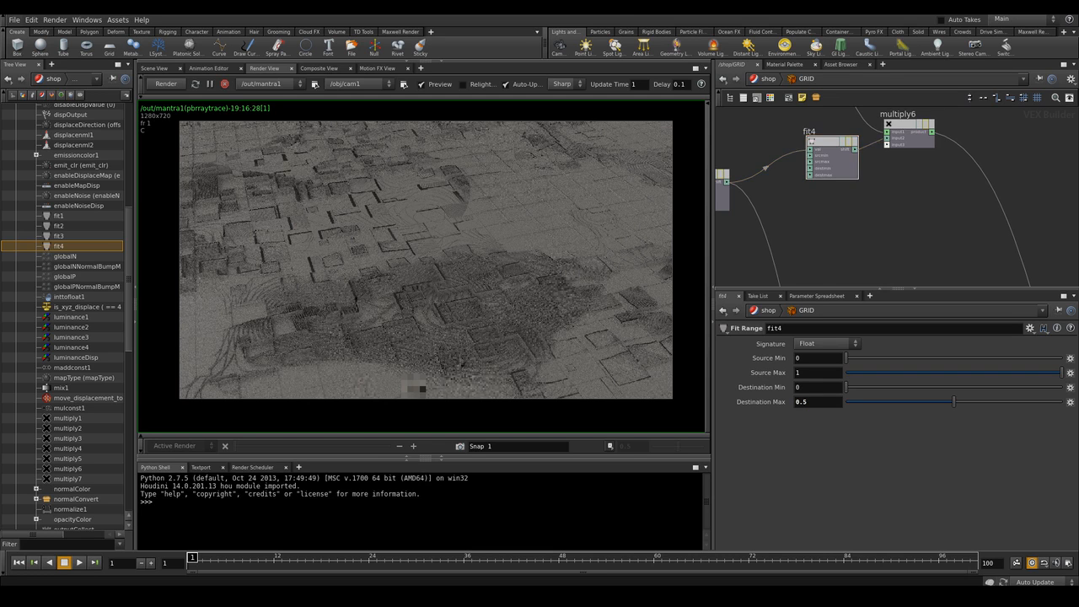
Navigate to the shader output node and promote its emit_int input to a parameter
{"action": "scroll", "coordinate": [872, 194], "scroll_direction": "down", "scroll_amount": 3}
{"action": "middle_click_drag", "start_coordinate": [878, 234], "coordinate": [886, 182]}
{"action": "scroll", "coordinate": [887, 182], "scroll_direction": "down", "scroll_amount": 3}
{"action": "middle_click_drag", "start_coordinate": [841, 229], "coordinate": [869, 191]}
{"action": "scroll", "coordinate": [870, 186], "scroll_direction": "down", "scroll_amount": 3}
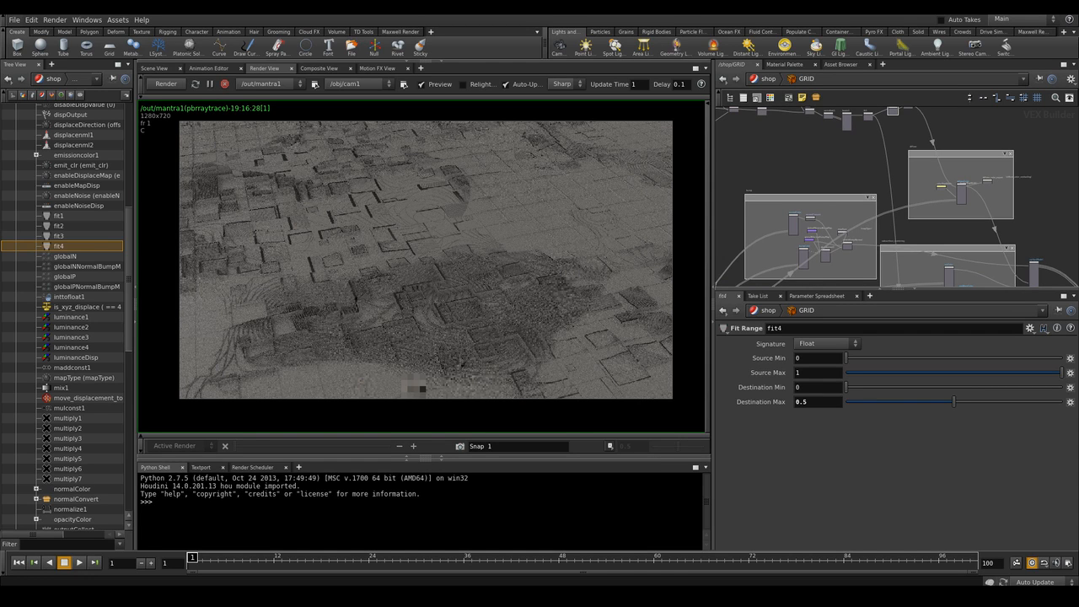
{"action": "middle_click_drag", "start_coordinate": [889, 251], "coordinate": [870, 177]}
{"action": "middle_click_drag", "start_coordinate": [897, 232], "coordinate": [865, 181]}
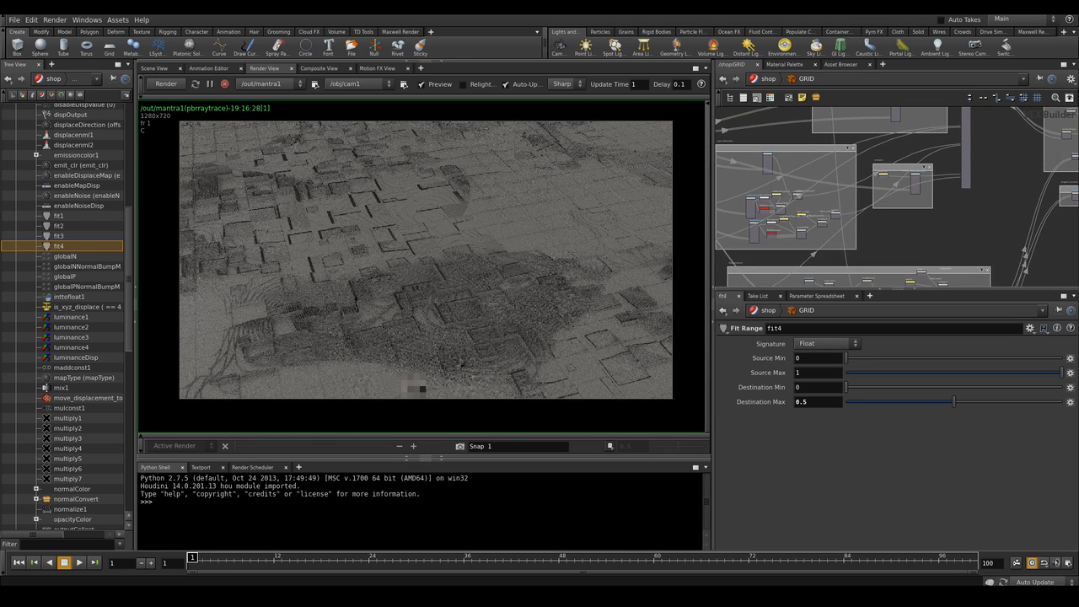
{"action": "scroll", "coordinate": [949, 201], "scroll_direction": "up", "scroll_amount": 9}
{"action": "scroll", "coordinate": [935, 217], "scroll_direction": "up", "scroll_amount": 6}
{"action": "middle_click_drag", "start_coordinate": [957, 166], "coordinate": [888, 282]}
{"action": "scroll", "coordinate": [911, 215], "scroll_direction": "up", "scroll_amount": 3}
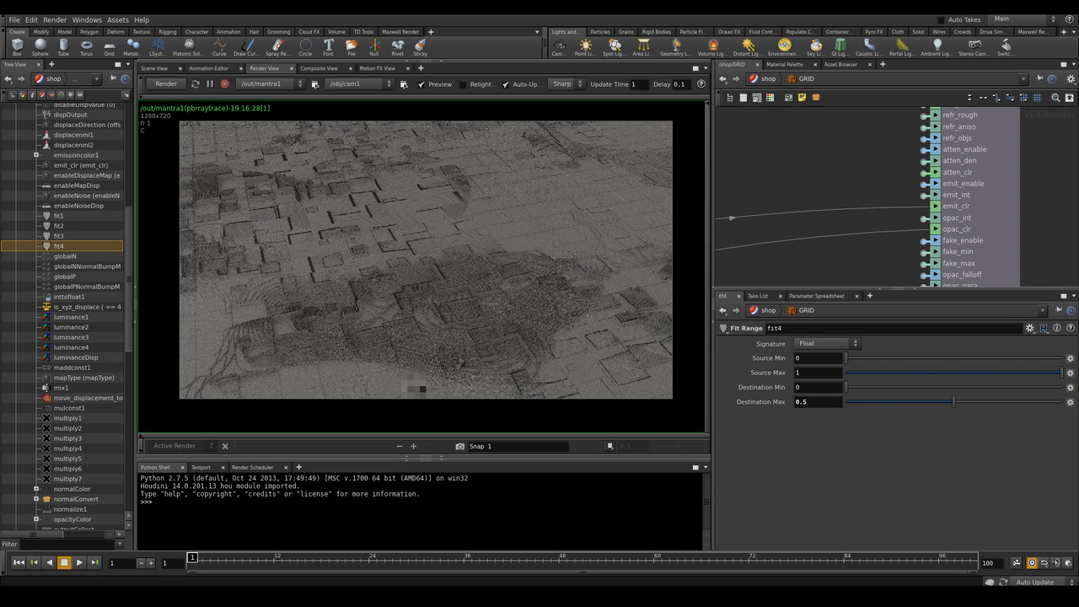
{"action": "left_click", "coordinate": [923, 195]}
Move the new emit_int parameter node into place beside the output node
{"action": "scroll", "coordinate": [883, 165], "scroll_direction": "down", "scroll_amount": 12}
{"action": "middle_click_drag", "start_coordinate": [872, 165], "coordinate": [1048, 91]}
{"action": "mouse_move", "coordinate": [799, 203]}
{"action": "left_mouse_down"}
{"action": "mouse_move", "coordinate": [920, 202]}
{"action": "mouse_move", "coordinate": [935, 161]}
{"action": "mouse_move", "coordinate": [928, 172]}
{"action": "left_mouse_up"}
{"action": "scroll", "coordinate": [931, 176], "scroll_direction": "up", "scroll_amount": 5}
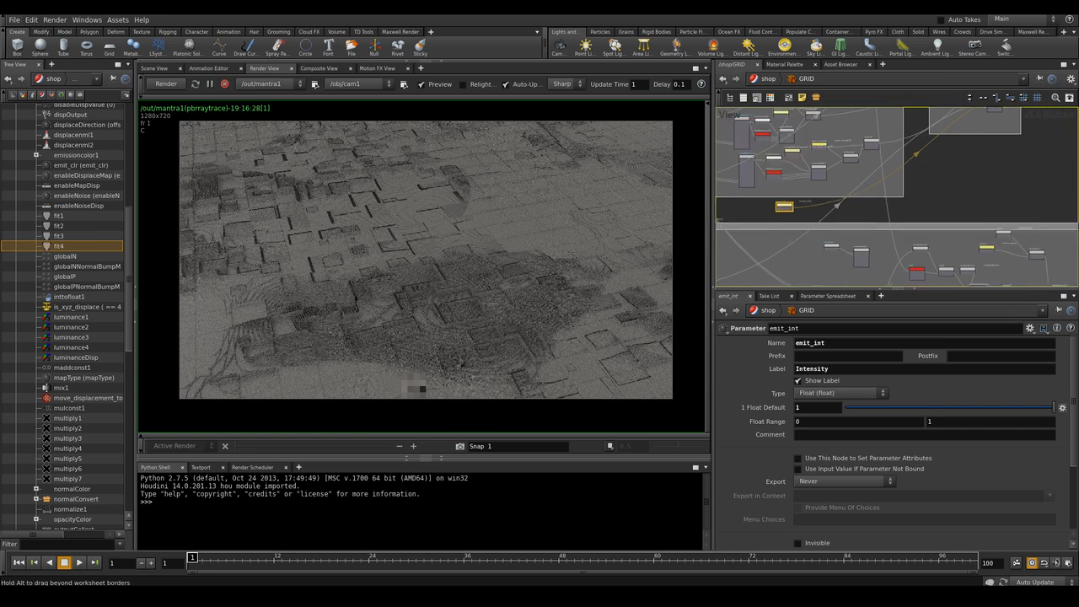
{"action": "middle_click_drag", "start_coordinate": [930, 175], "coordinate": [994, 177]}
{"action": "left_click_drag", "start_coordinate": [768, 221], "coordinate": [982, 180]}
{"action": "scroll", "coordinate": [982, 180], "scroll_direction": "up", "scroll_amount": 1}
{"action": "middle_click_drag", "start_coordinate": [1038, 200], "coordinate": [956, 226]}
{"action": "scroll", "coordinate": [956, 226], "scroll_direction": "up", "scroll_amount": 4}
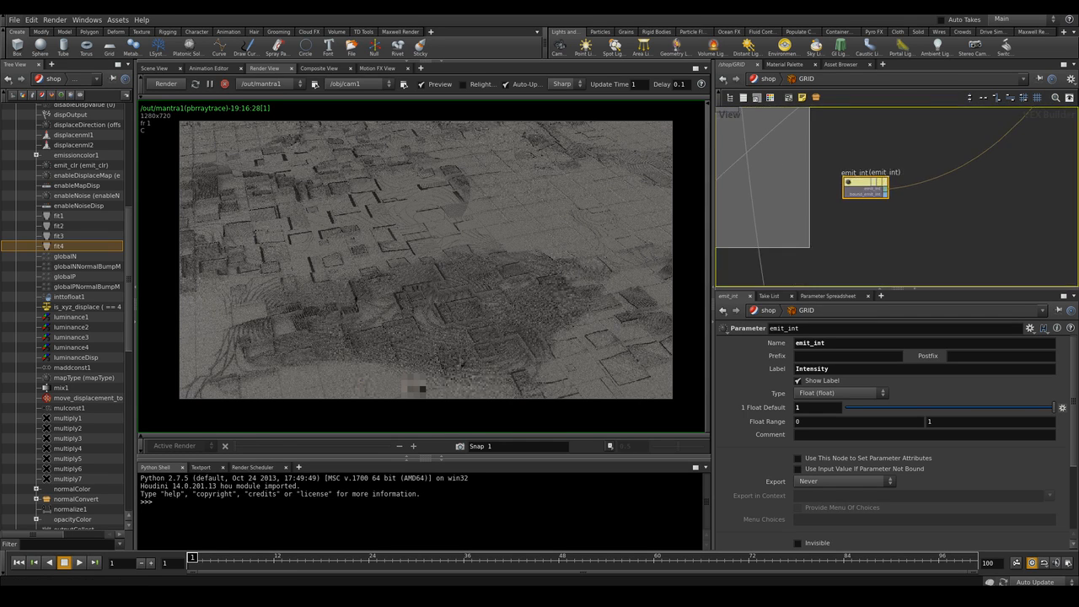
{"action": "scroll", "coordinate": [955, 226], "scroll_direction": "down", "scroll_amount": 3}
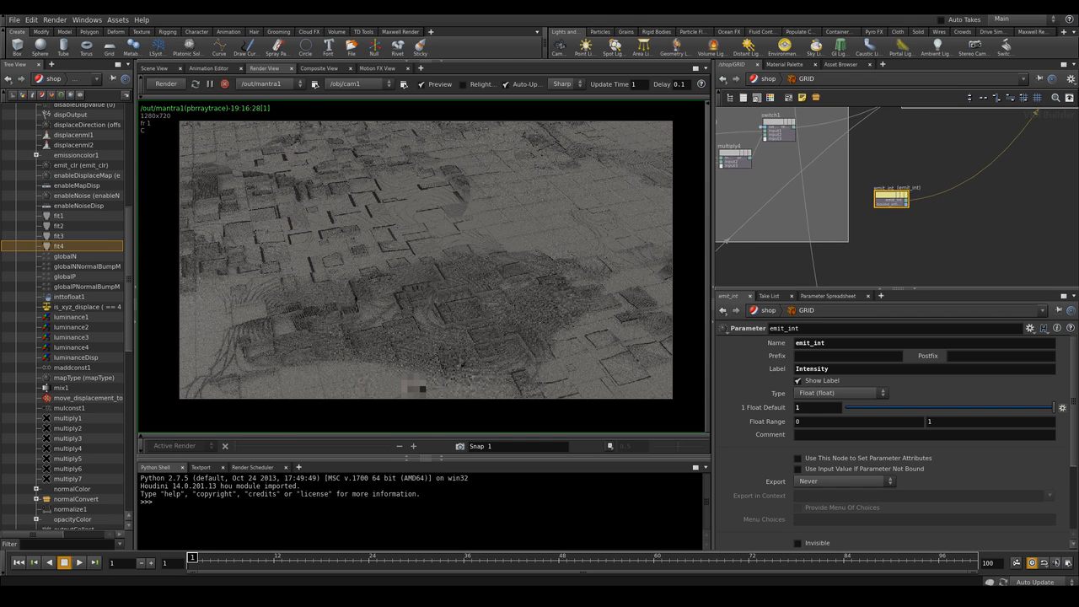
{"action": "scroll", "coordinate": [970, 236], "scroll_direction": "down", "scroll_amount": 3}
{"action": "scroll", "coordinate": [954, 231], "scroll_direction": "down", "scroll_amount": 2}
{"action": "scroll", "coordinate": [954, 231], "scroll_direction": "up", "scroll_amount": 3}
{"action": "scroll", "coordinate": [954, 231], "scroll_direction": "down", "scroll_amount": 1}
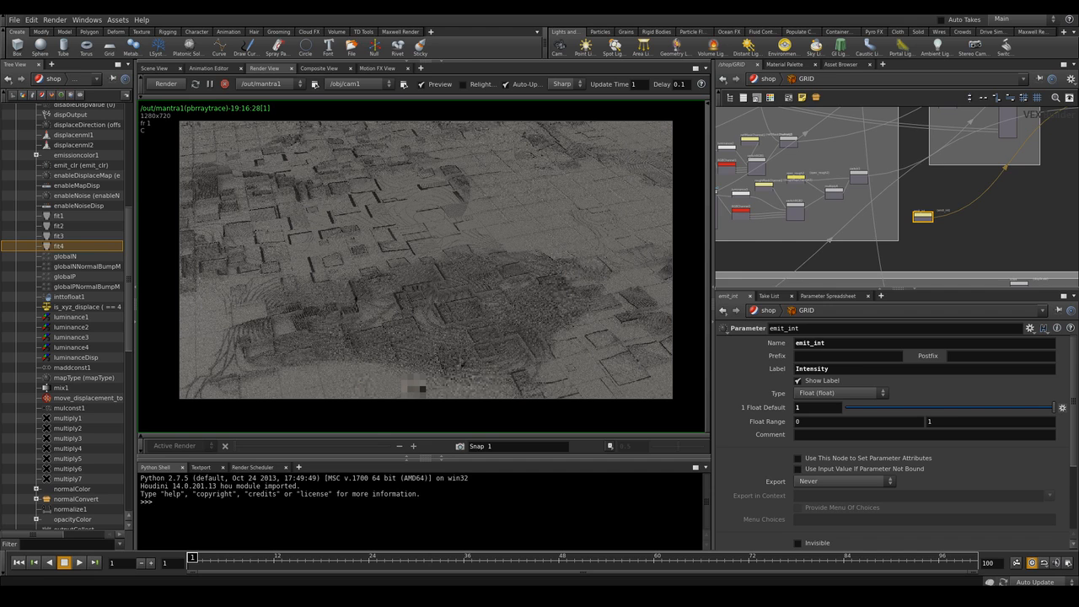
{"action": "middle_click_drag", "start_coordinate": [954, 231], "coordinate": [947, 224]}
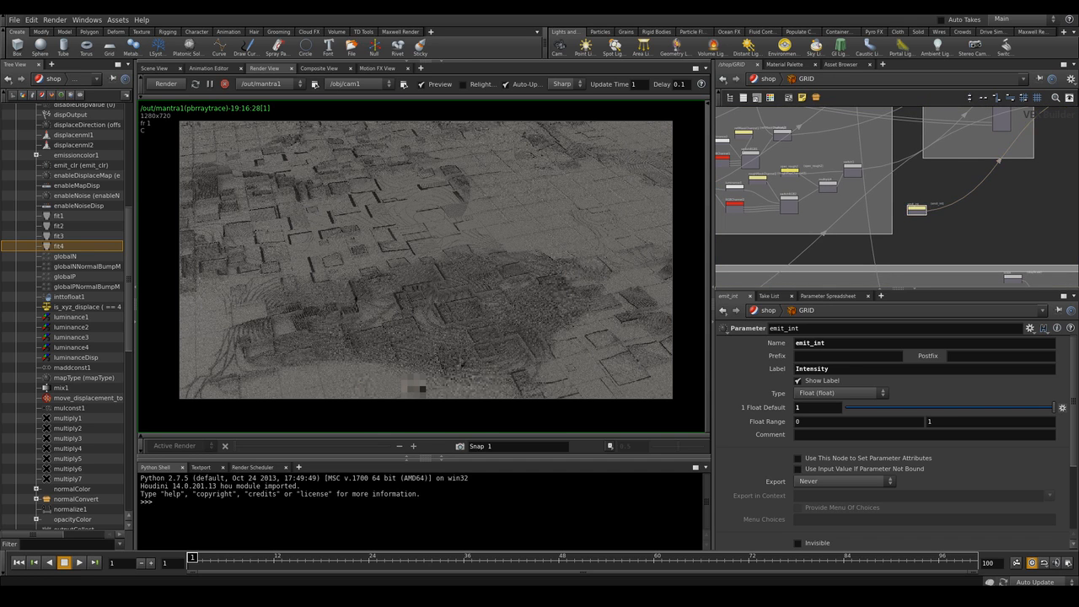
{"action": "scroll", "coordinate": [923, 176], "scroll_direction": "up", "scroll_amount": 3}
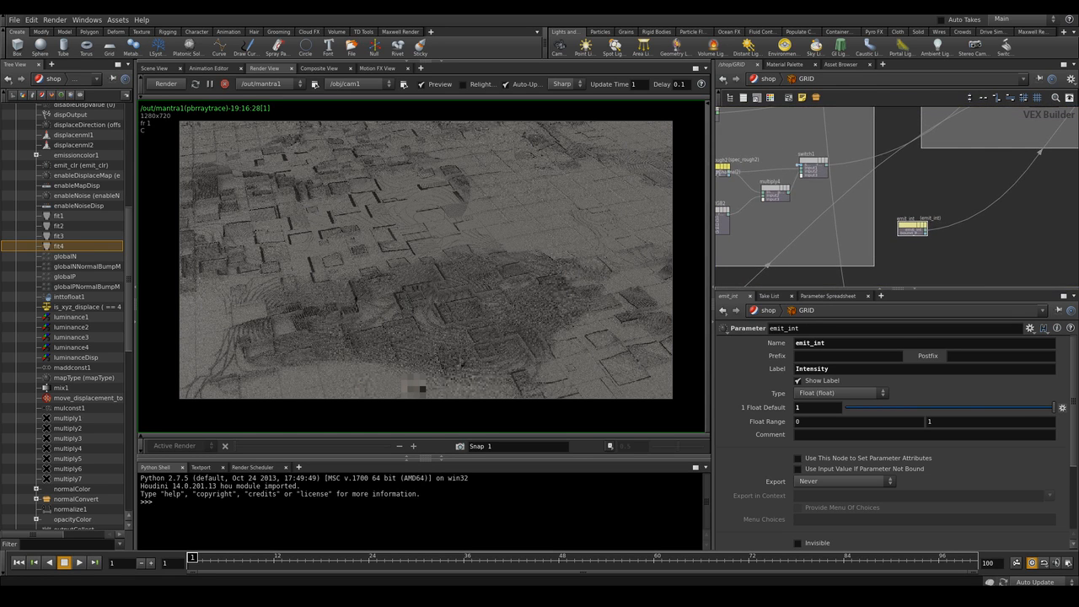
{"action": "middle_click_drag", "start_coordinate": [910, 245], "coordinate": [944, 218]}
{"action": "scroll", "coordinate": [944, 218], "scroll_direction": "up", "scroll_amount": 3}
{"action": "scroll", "coordinate": [944, 217], "scroll_direction": "down", "scroll_amount": 4}
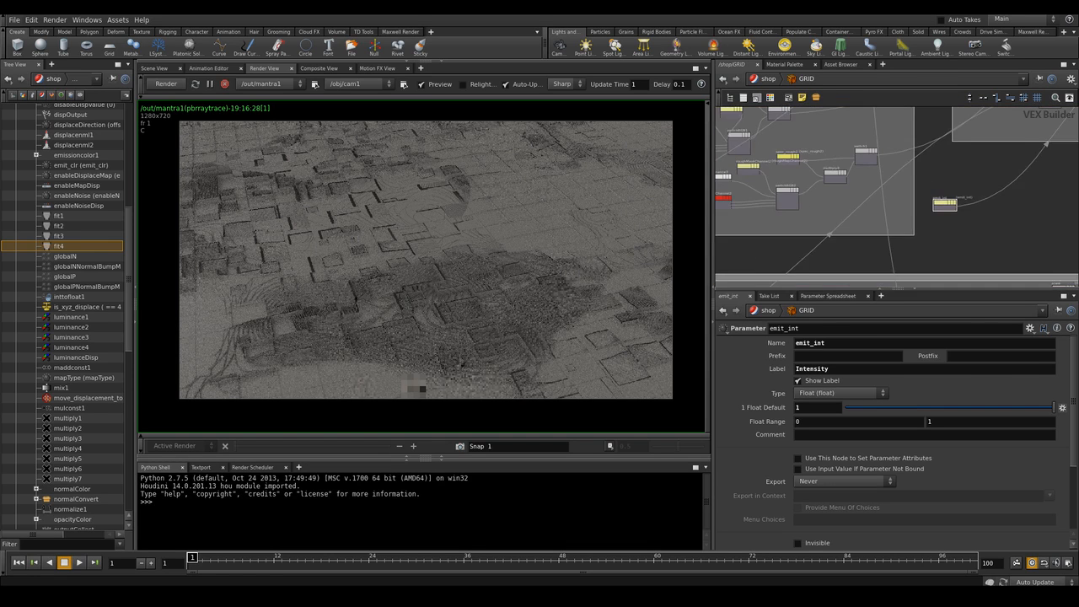
Add a Multiply node fed by the emit_int parameter
{"action": "middle_click_drag", "start_coordinate": [1021, 214], "coordinate": [978, 232]}
{"action": "key", "text": "Tab"}
{"action": "type", "text": "mu"}
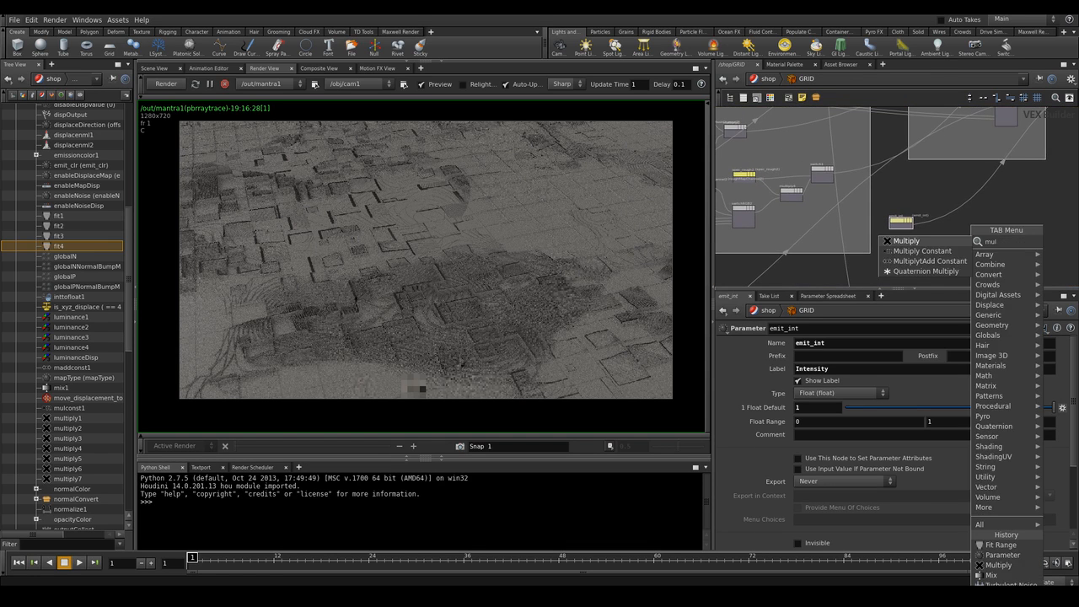
{"action": "type", "text": "l"}
{"action": "key", "text": "Return"}
{"action": "left_click", "coordinate": [959, 234]}
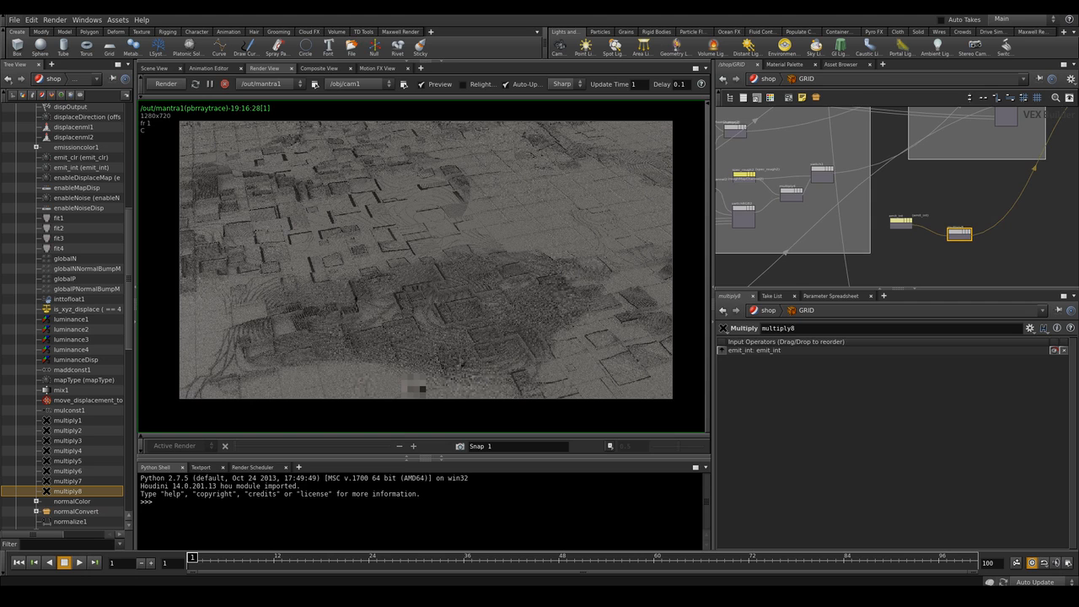
Rewire the fit4 node's output toward multiply8 and set fit4's Destination Max to 0.1
{"action": "scroll", "coordinate": [941, 249], "scroll_direction": "up", "scroll_amount": 3}
{"action": "key", "text": "h"}
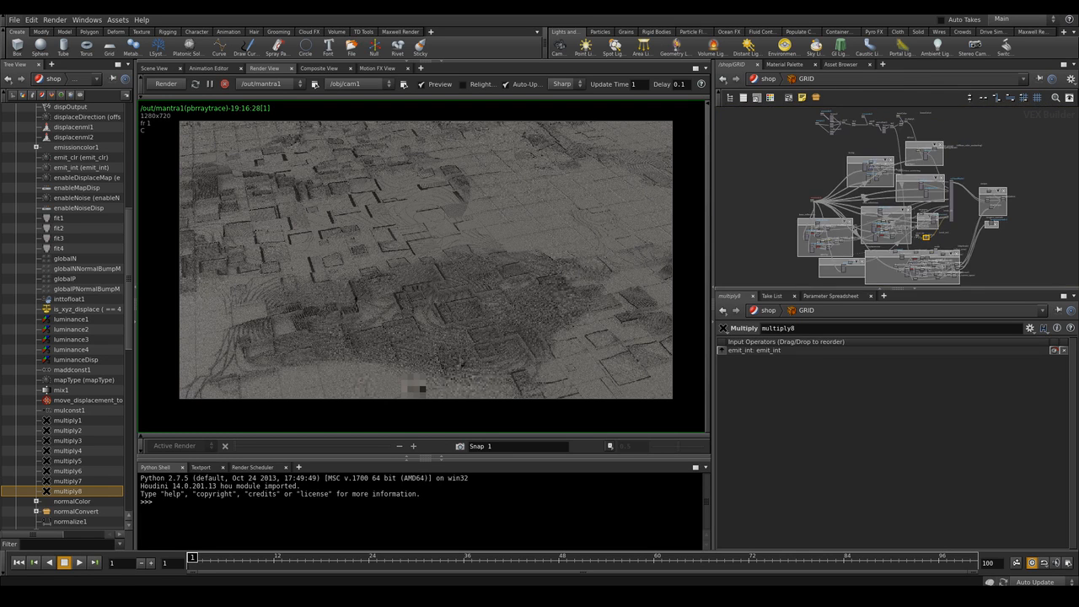
{"action": "middle_click_drag", "start_coordinate": [910, 199], "coordinate": [915, 273]}
{"action": "scroll", "coordinate": [907, 208], "scroll_direction": "up", "scroll_amount": 8}
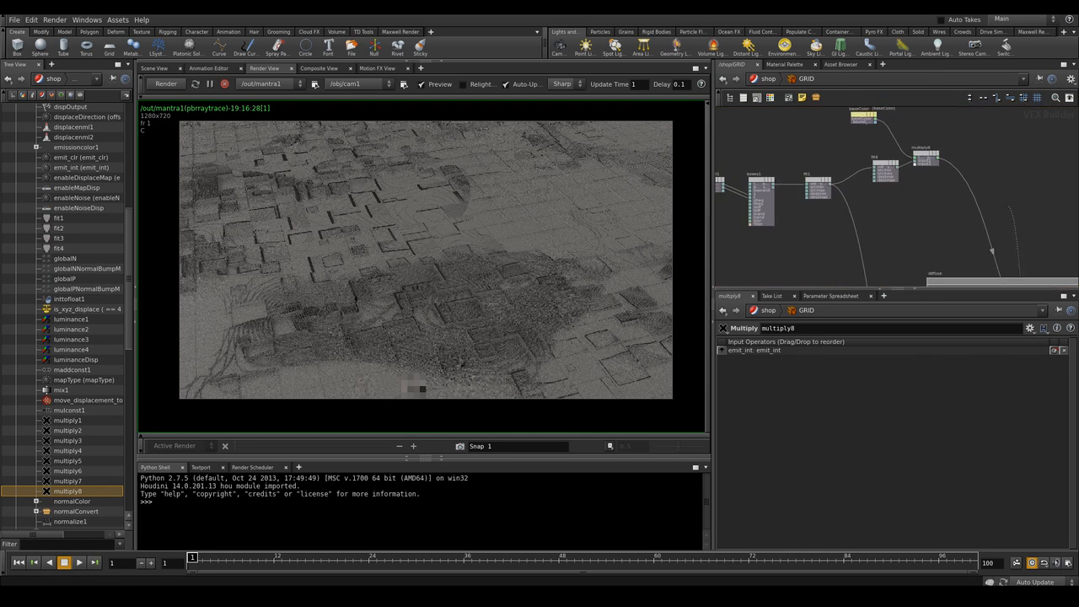
{"action": "left_click", "coordinate": [877, 137]}
{"action": "mouse_move", "coordinate": [858, 148]}
{"action": "left_mouse_down"}
{"action": "mouse_move", "coordinate": [836, 191]}
{"action": "mouse_move", "coordinate": [865, 158]}
{"action": "left_mouse_up"}
{"action": "left_click", "coordinate": [834, 189]}
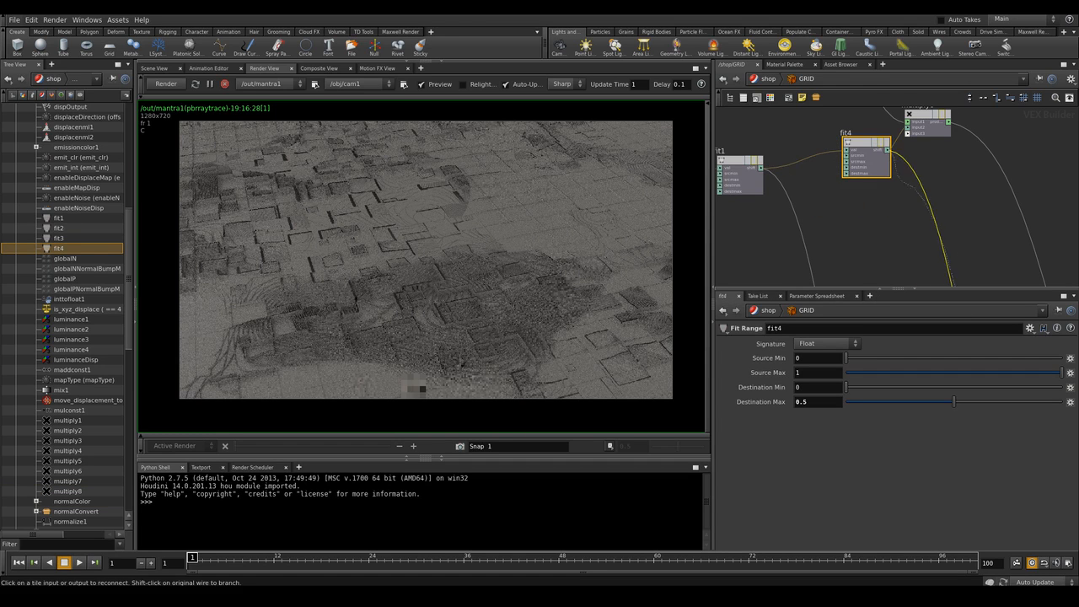
{"action": "left_click", "coordinate": [761, 167]}
{"action": "scroll", "coordinate": [883, 219], "scroll_direction": "down", "scroll_amount": 2}
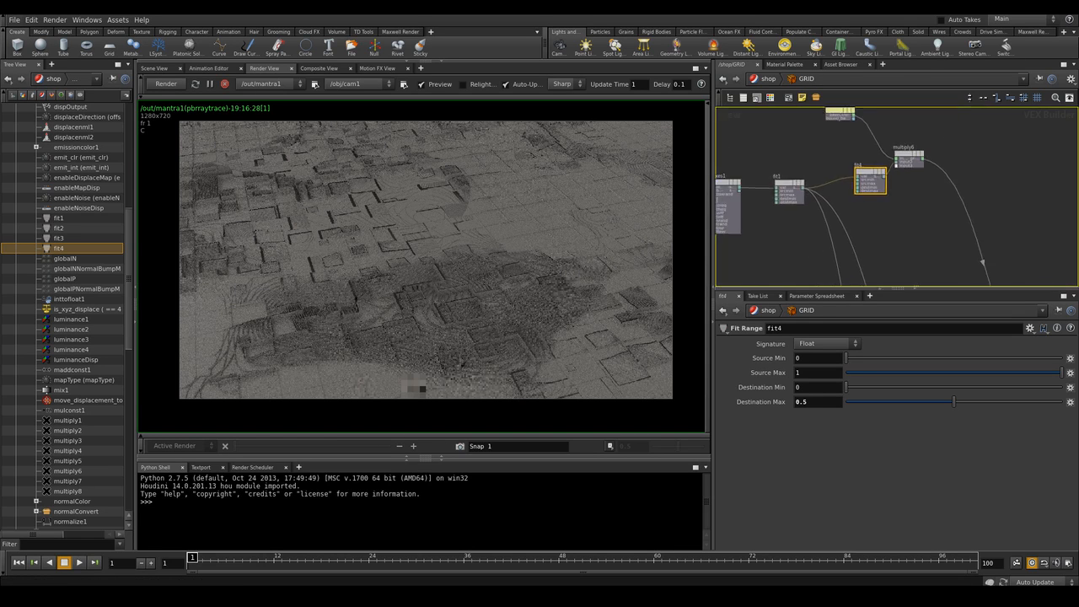
{"action": "middle_click_drag", "start_coordinate": [883, 220], "coordinate": [846, 251]}
{"action": "left_click_drag", "start_coordinate": [875, 190], "coordinate": [945, 158]}
{"action": "left_click_drag", "start_coordinate": [836, 207], "coordinate": [900, 179]}
{"action": "left_click_drag", "start_coordinate": [806, 144], "coordinate": [870, 128]}
{"action": "left_click_drag", "start_coordinate": [901, 182], "coordinate": [902, 185]}
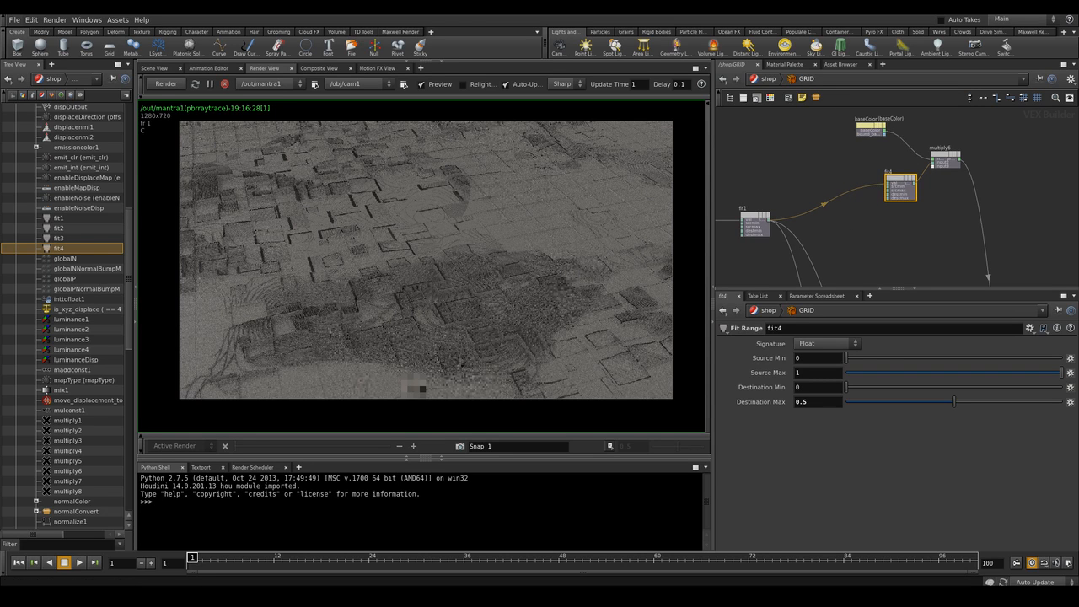
{"action": "left_click_drag", "start_coordinate": [813, 402], "coordinate": [782, 402]}
{"action": "type", "text": "0.1"}
{"action": "key", "text": "Return"}
Rearrange the emit_int and multiply8 nodes near the shader output
{"action": "scroll", "coordinate": [935, 156], "scroll_direction": "up", "scroll_amount": 8}
{"action": "middle_click_drag", "start_coordinate": [944, 271], "coordinate": [921, 177]}
{"action": "scroll", "coordinate": [921, 192], "scroll_direction": "down", "scroll_amount": 5}
{"action": "middle_click_drag", "start_coordinate": [895, 278], "coordinate": [888, 176]}
{"action": "scroll", "coordinate": [886, 190], "scroll_direction": "up", "scroll_amount": 6}
{"action": "double_click", "coordinate": [791, 137]}
{"action": "key", "text": "Escape"}
{"action": "left_click_drag", "start_coordinate": [793, 149], "coordinate": [860, 127]}
{"action": "left_click_drag", "start_coordinate": [879, 164], "coordinate": [893, 191]}
{"action": "left_click_drag", "start_coordinate": [859, 126], "coordinate": [784, 149]}
{"action": "scroll", "coordinate": [855, 218], "scroll_direction": "up", "scroll_amount": 3}
{"action": "scroll", "coordinate": [851, 211], "scroll_direction": "down", "scroll_amount": 3}
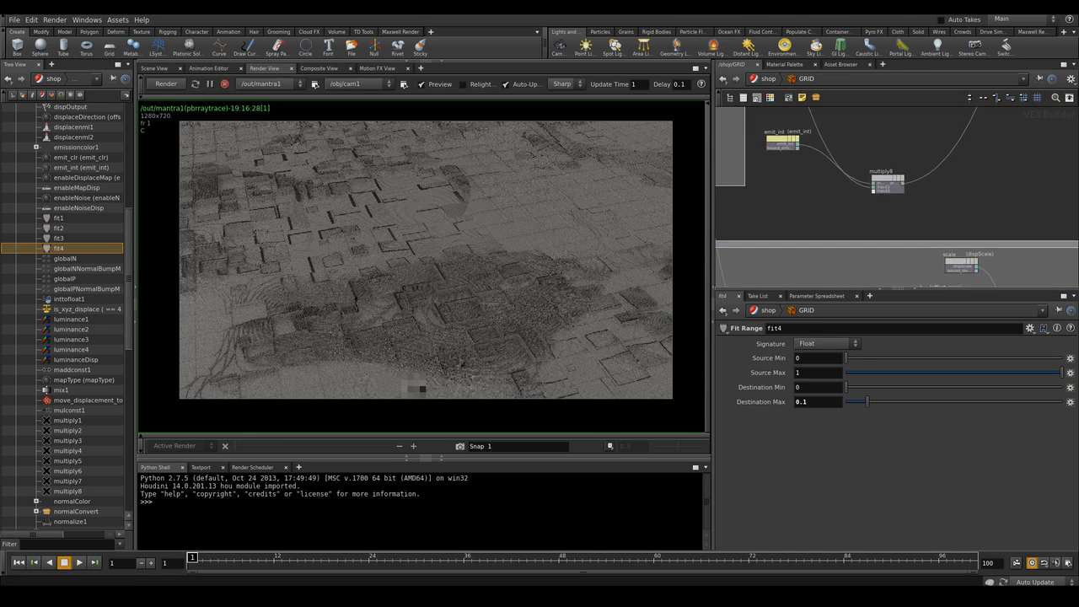
{"action": "middle_click_drag", "start_coordinate": [851, 211], "coordinate": [867, 242]}
{"action": "left_click_drag", "start_coordinate": [798, 169], "coordinate": [803, 232]}
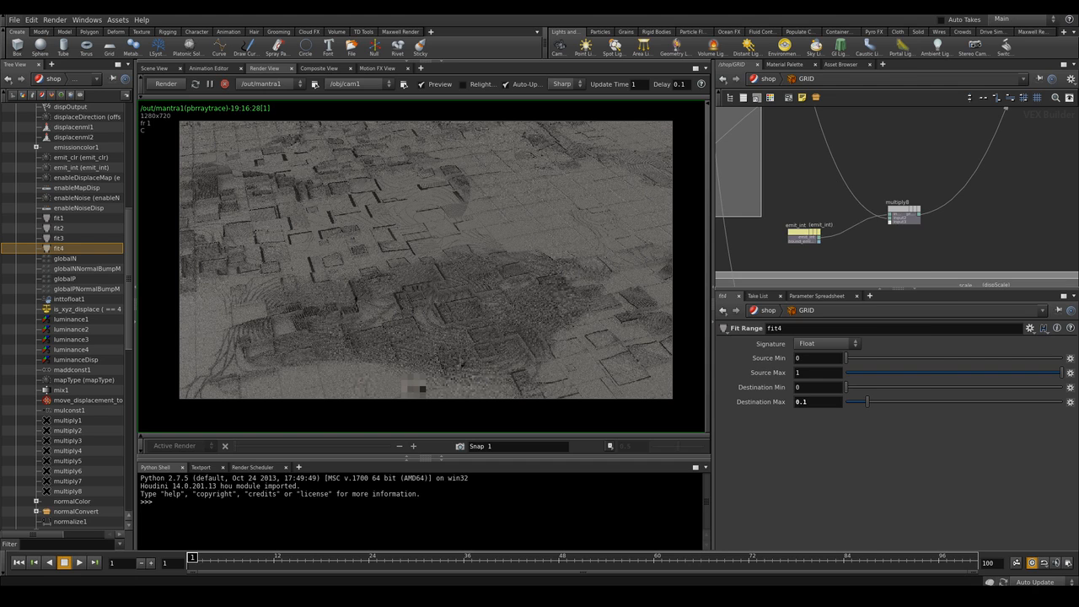
Add another Fit Range node feeding multiply8 and set its Source Min to 0.9
{"action": "key", "text": "Tab"}
{"action": "type", "text": "fit"}
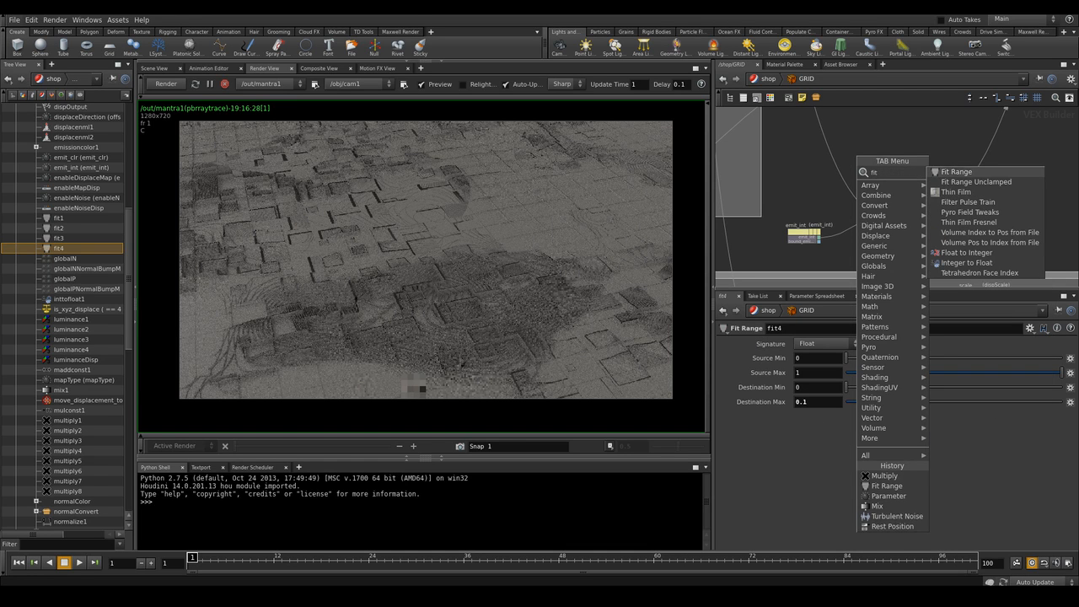
{"action": "key", "text": "Return"}
{"action": "left_click", "coordinate": [834, 155]}
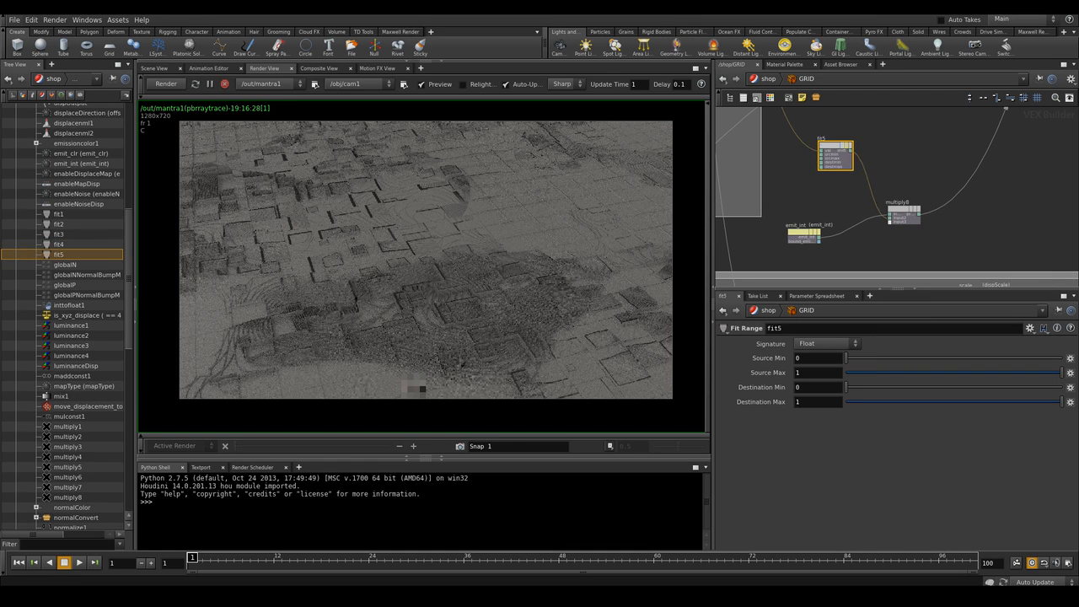
{"action": "left_click_drag", "start_coordinate": [835, 155], "coordinate": [825, 157]}
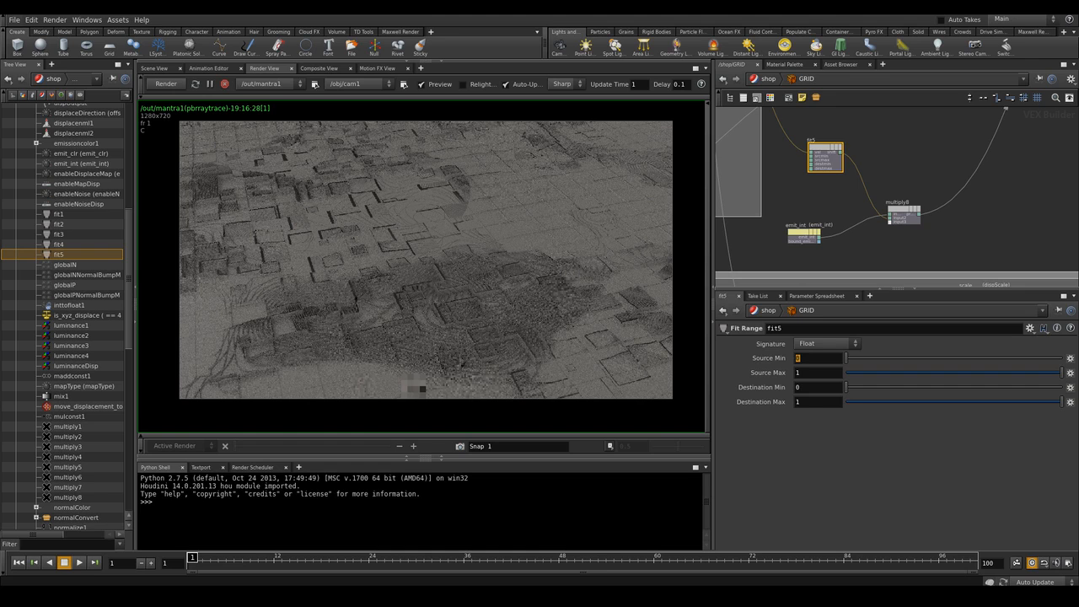
{"action": "type", "text": "9"}
{"action": "key", "text": "Return"}
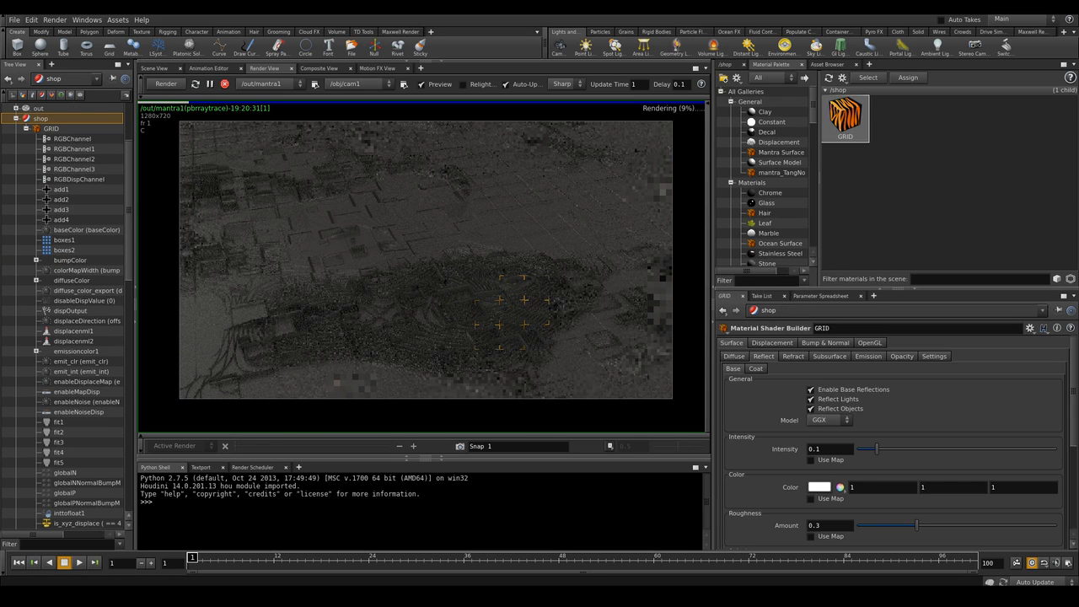
Enable emission on the GRID material and reselect the fit5 node in the shader network
{"action": "left_click", "coordinate": [868, 357]}
{"action": "left_click", "coordinate": [809, 378]}
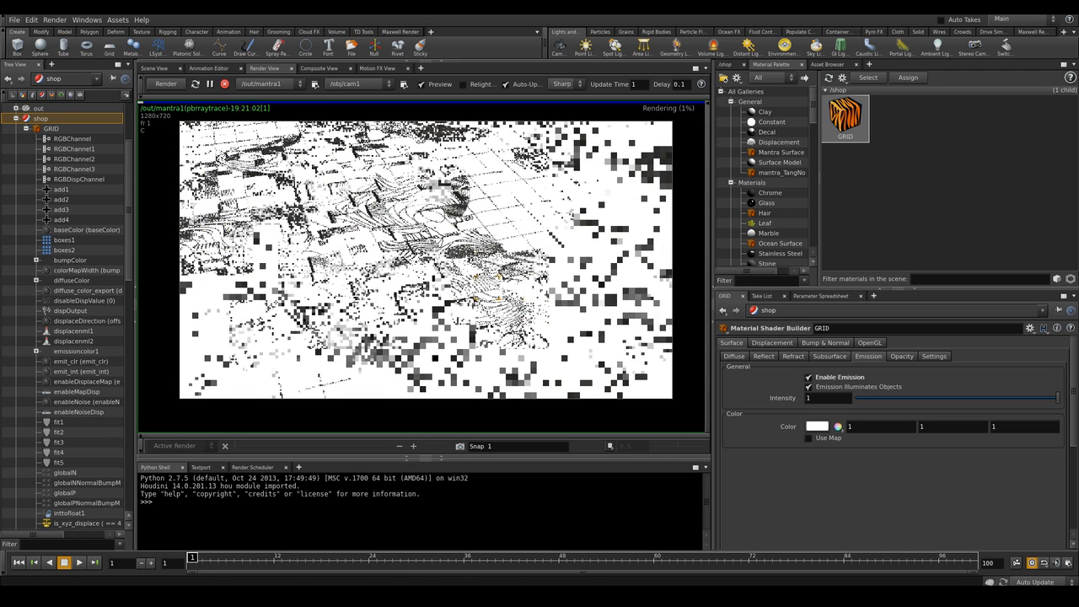
{"action": "left_click", "coordinate": [58, 463]}
{"action": "scroll", "coordinate": [921, 171], "scroll_direction": "down", "scroll_amount": 4}
{"action": "scroll", "coordinate": [921, 171], "scroll_direction": "up", "scroll_amount": 2}
{"action": "scroll", "coordinate": [875, 177], "scroll_direction": "up", "scroll_amount": 3}
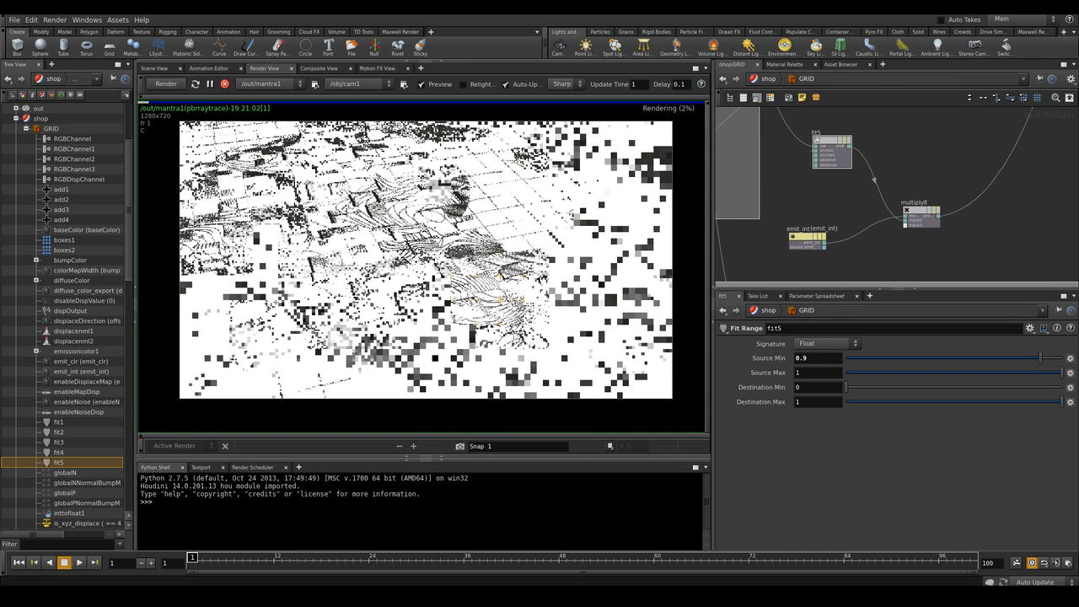
Add a Fit Range node feeding fit5 and set its Destination Min to 1 and Destination Max to 0
{"action": "left_click_drag", "start_coordinate": [818, 141], "coordinate": [861, 150]}
{"action": "key", "text": "Tab"}
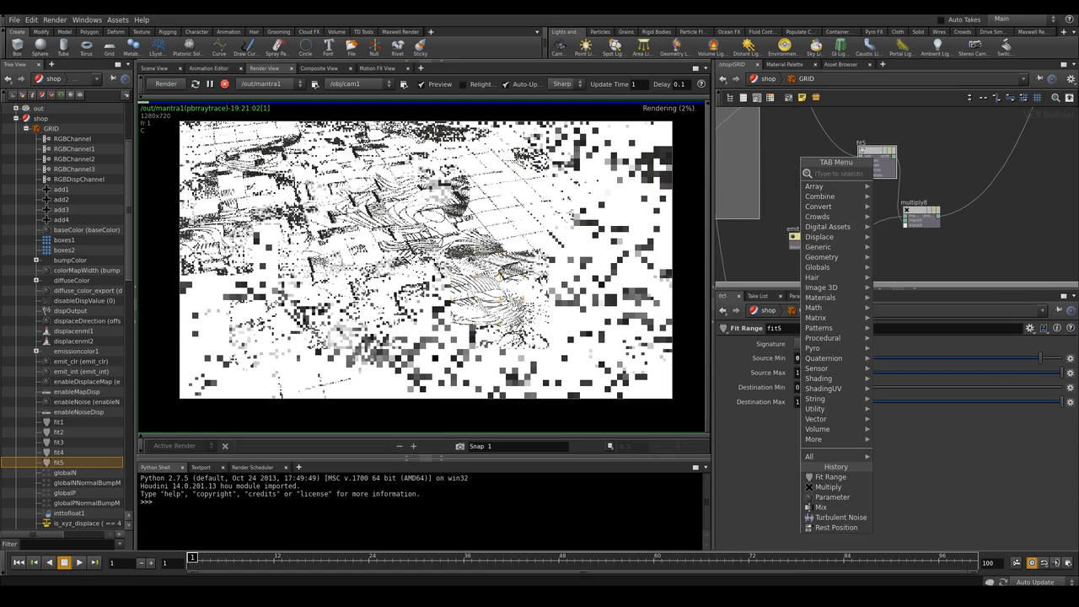
{"action": "type", "text": "fit"}
{"action": "key", "text": "Return"}
{"action": "left_click", "coordinate": [825, 134]}
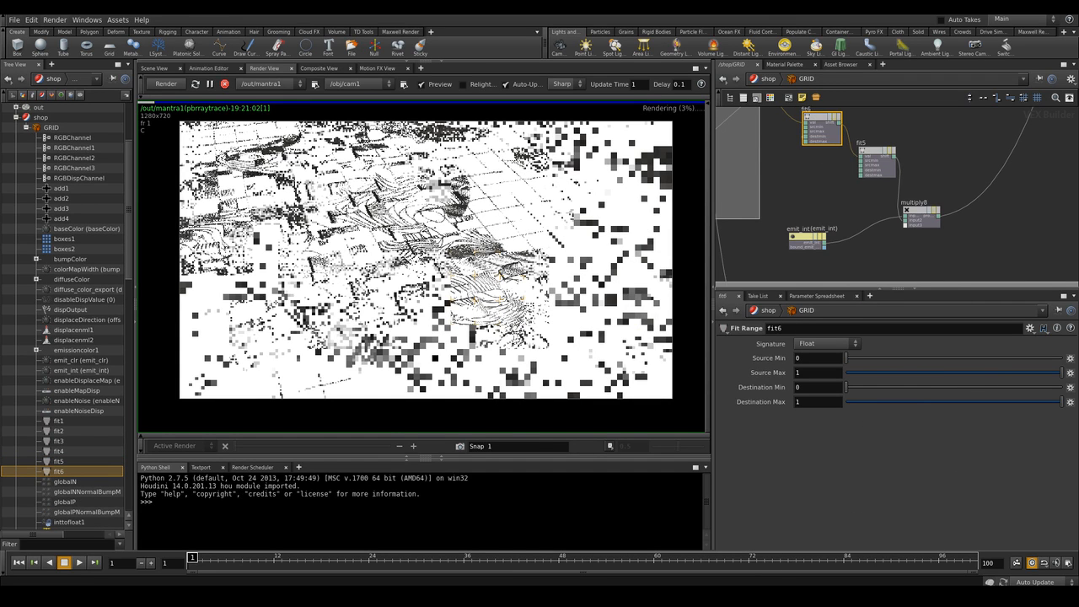
{"action": "left_click_drag", "start_coordinate": [817, 118], "coordinate": [812, 130]}
{"action": "left_click", "coordinate": [801, 387]}
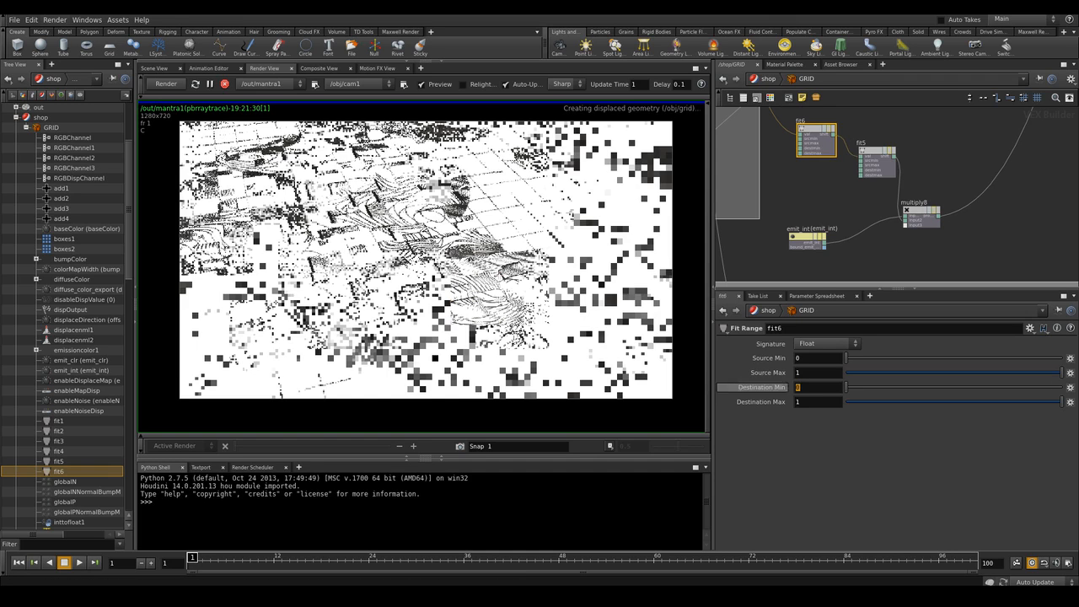
{"action": "type", "text": "1"}
{"action": "key", "text": "Tab"}
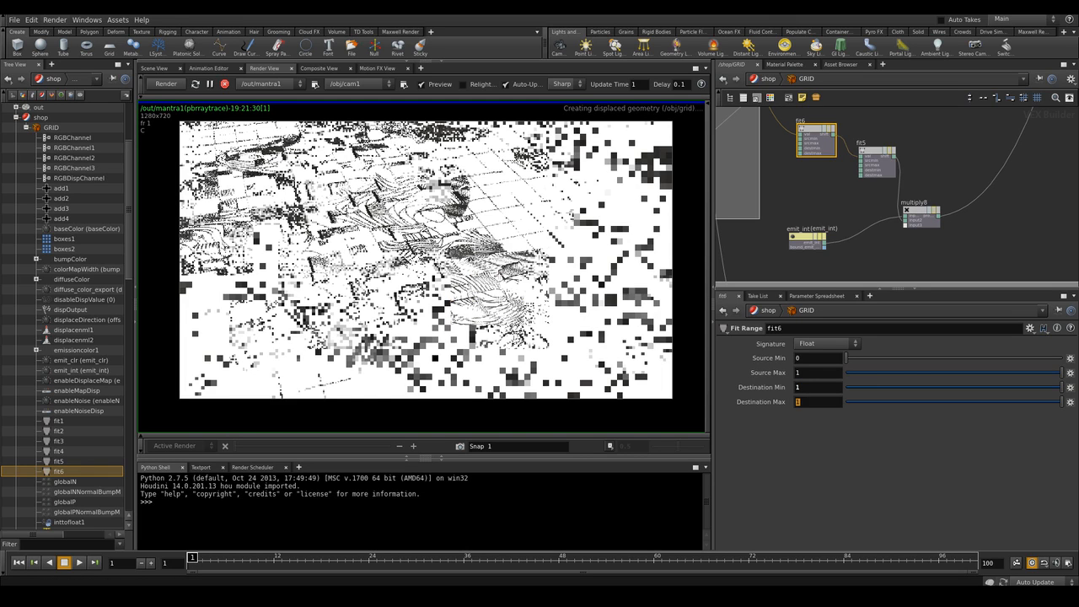
{"action": "type", "text": "0"}
{"action": "key", "text": "Return"}
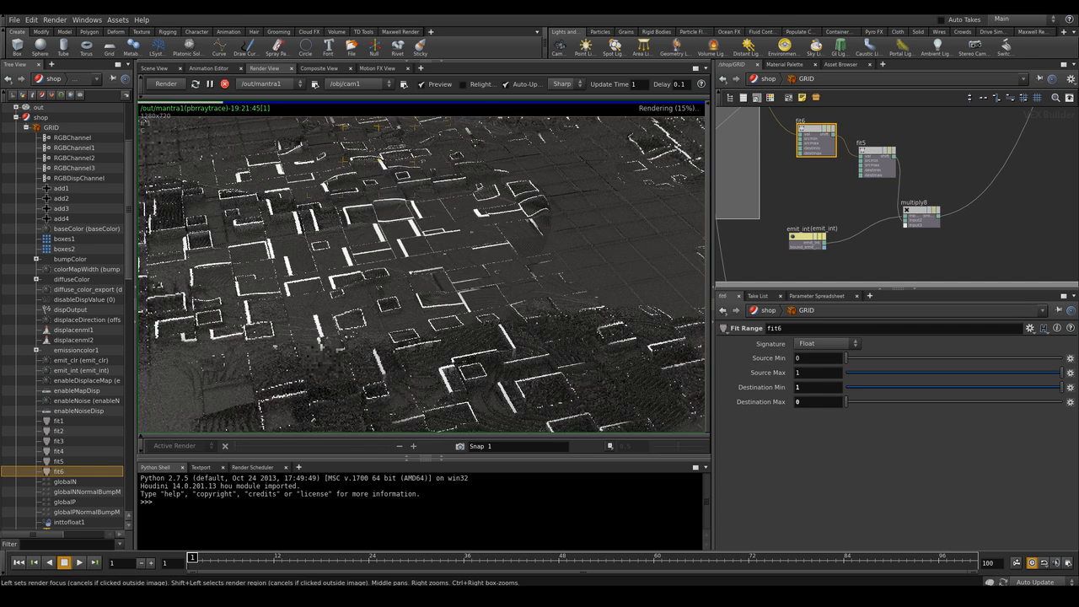
Turn off noise-based displacement on the GRID material
{"action": "left_click", "coordinate": [783, 64]}
{"action": "left_click", "coordinate": [844, 118]}
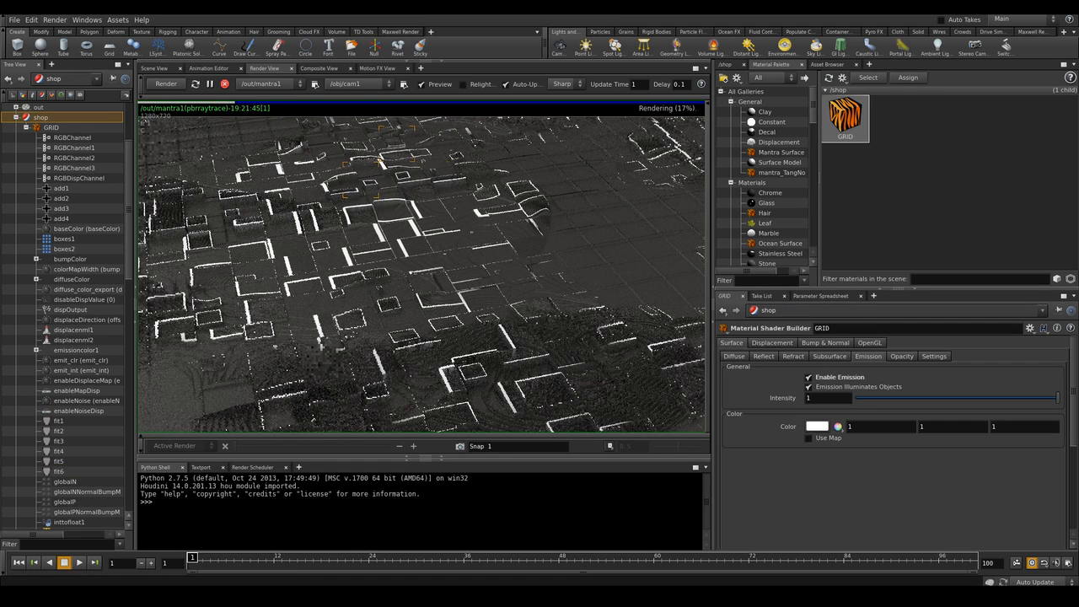
{"action": "left_click", "coordinate": [772, 342]}
{"action": "left_click", "coordinate": [805, 373]}
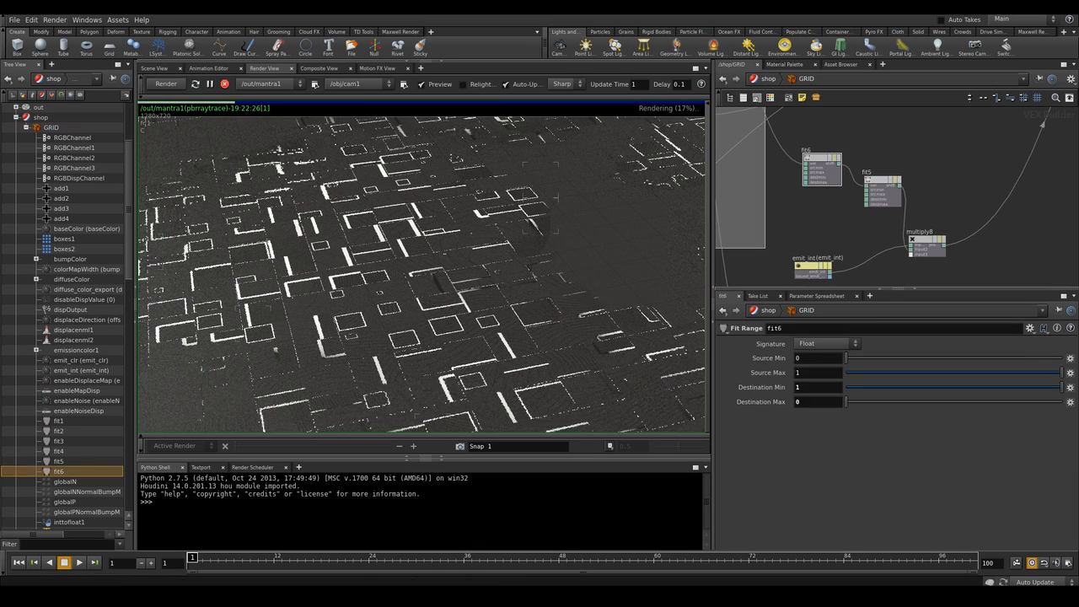
Select the fit5 node and set its Source Min to 0.5
{"action": "left_click", "coordinate": [882, 190]}
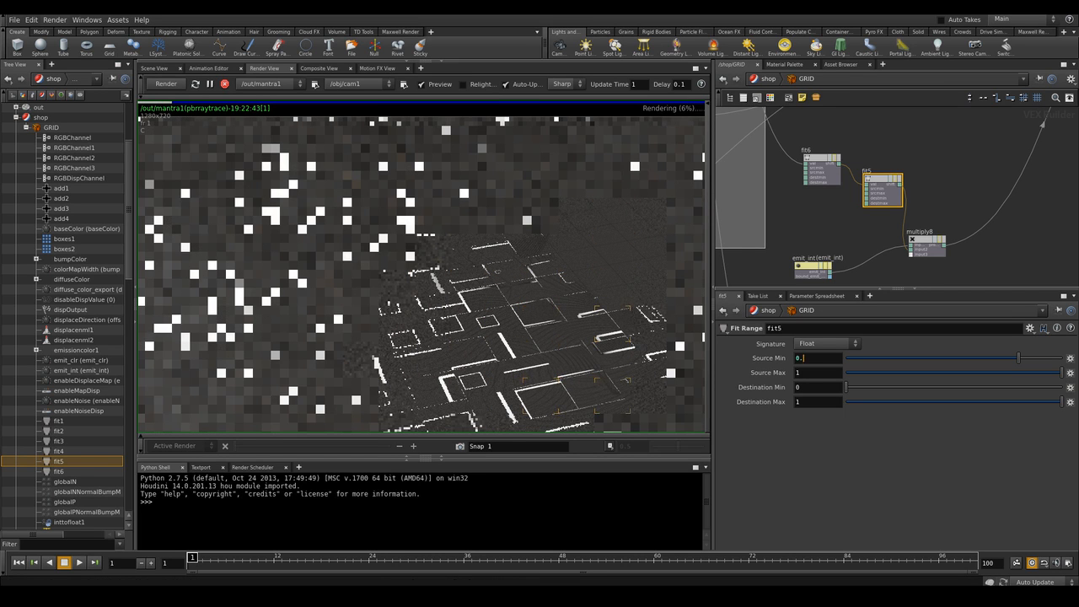
{"action": "type", "text": "5"}
{"action": "key", "text": "Return"}
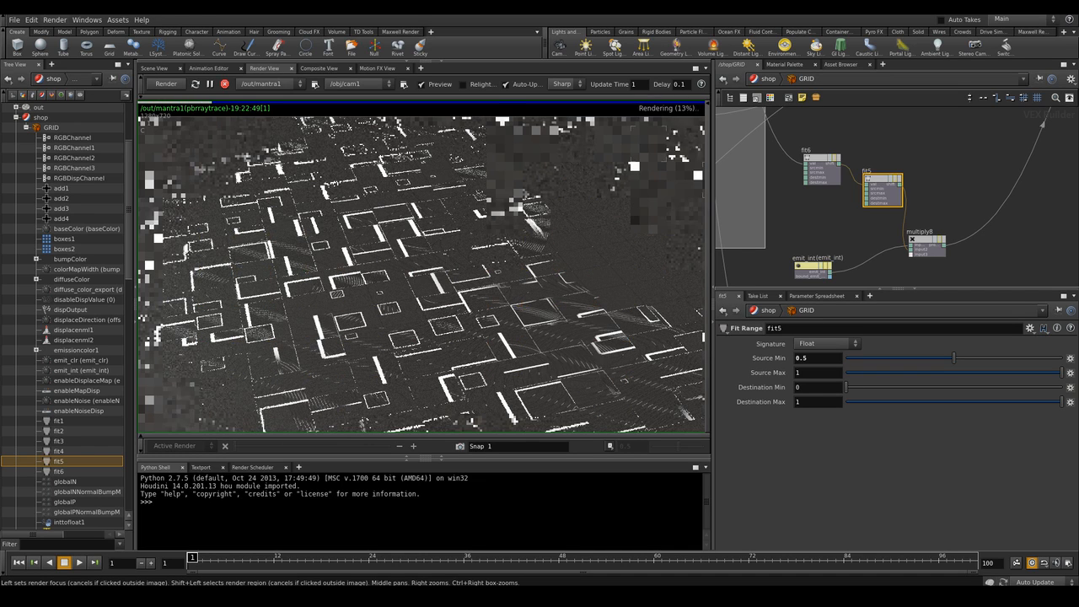
Add a Multiply node after multiply8 and place it beside multiply8
{"action": "scroll", "coordinate": [423, 278], "scroll_direction": "down", "scroll_amount": 5}
{"action": "scroll", "coordinate": [423, 278], "scroll_direction": "up", "scroll_amount": 1}
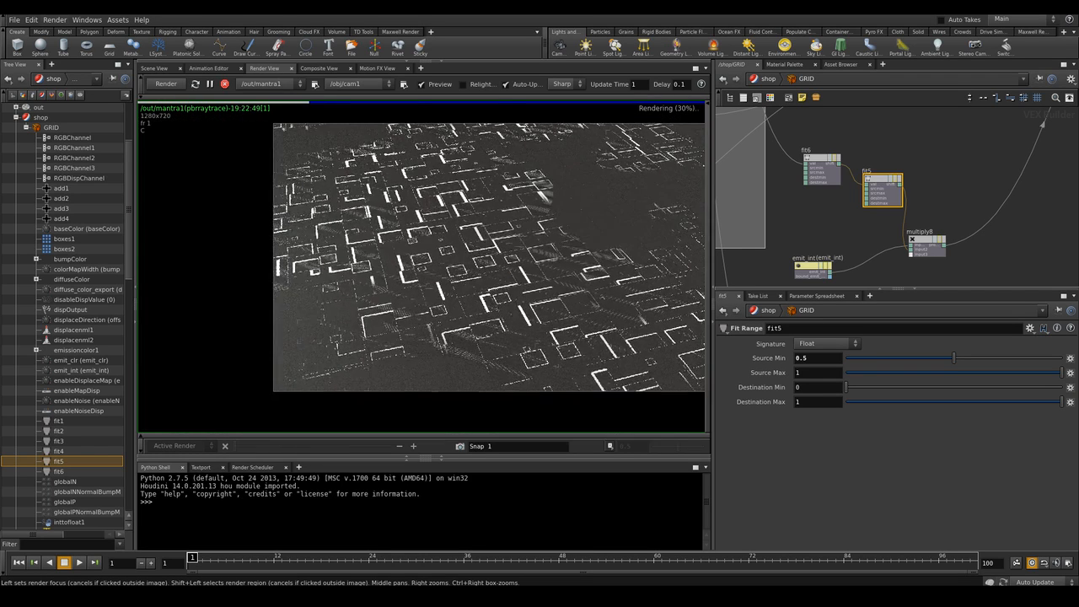
{"action": "middle_click_drag", "start_coordinate": [423, 278], "coordinate": [375, 232]}
{"action": "middle_click_drag", "start_coordinate": [893, 228], "coordinate": [872, 174]}
{"action": "middle_click_drag", "start_coordinate": [447, 228], "coordinate": [389, 283]}
{"action": "middle_click_drag", "start_coordinate": [885, 219], "coordinate": [856, 159]}
{"action": "left_click_drag", "start_coordinate": [918, 258], "coordinate": [835, 231]}
{"action": "middle_click_drag", "start_coordinate": [834, 232], "coordinate": [811, 255]}
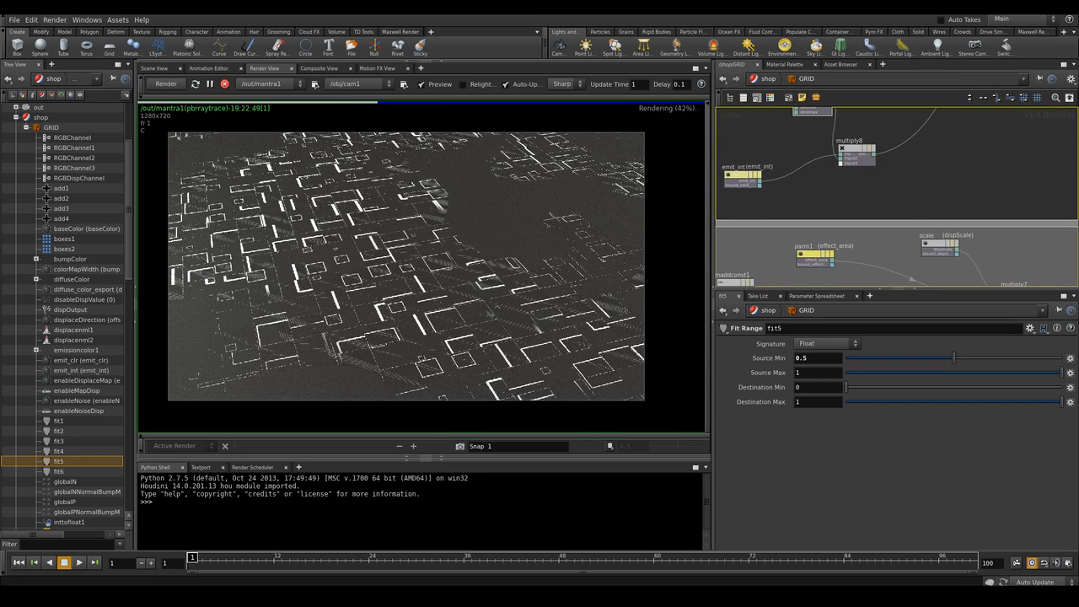
{"action": "key", "text": "Tab"}
{"action": "type", "text": "mul"}
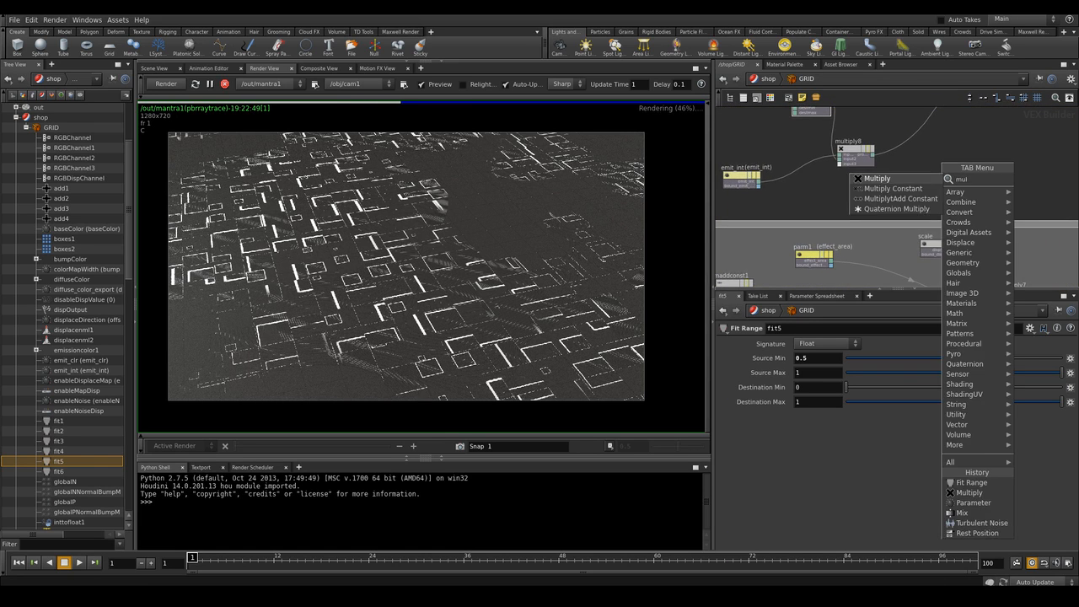
{"action": "key", "text": "Return"}
{"action": "left_click", "coordinate": [933, 118]}
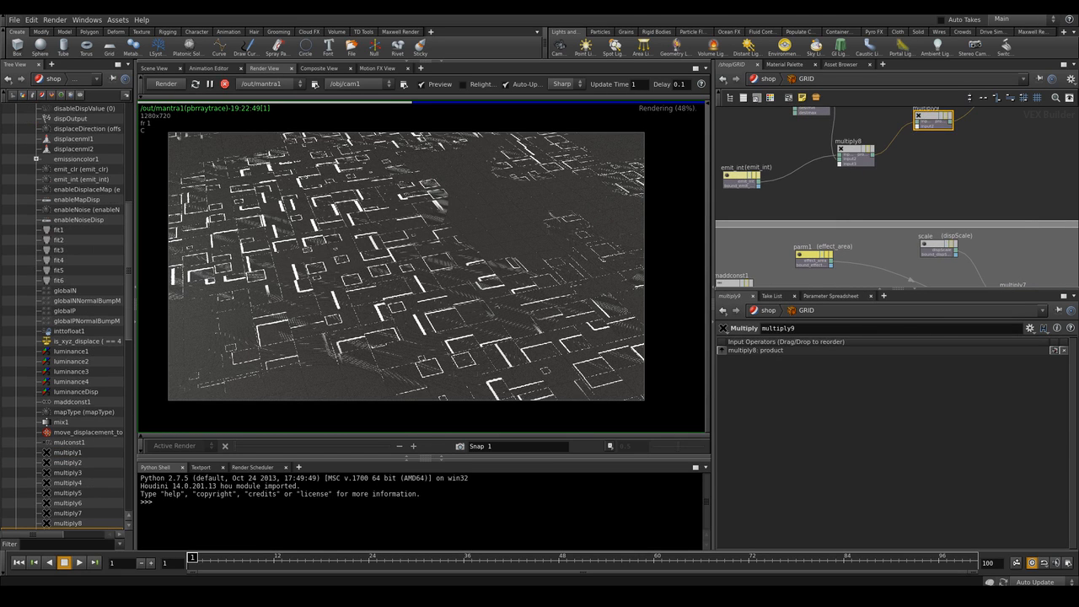
{"action": "left_click_drag", "start_coordinate": [933, 120], "coordinate": [947, 139]}
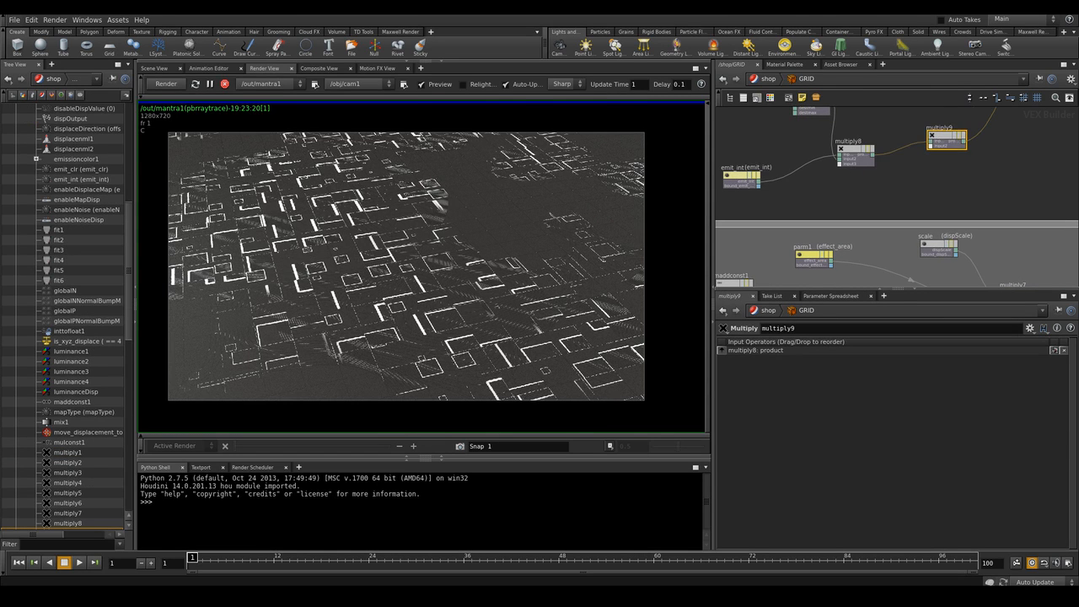
Connect the parm1 effect_area output into the new multiply9 node's second input
{"action": "scroll", "coordinate": [859, 202], "scroll_direction": "up", "scroll_amount": 3}
{"action": "middle_click_drag", "start_coordinate": [859, 203], "coordinate": [868, 170]}
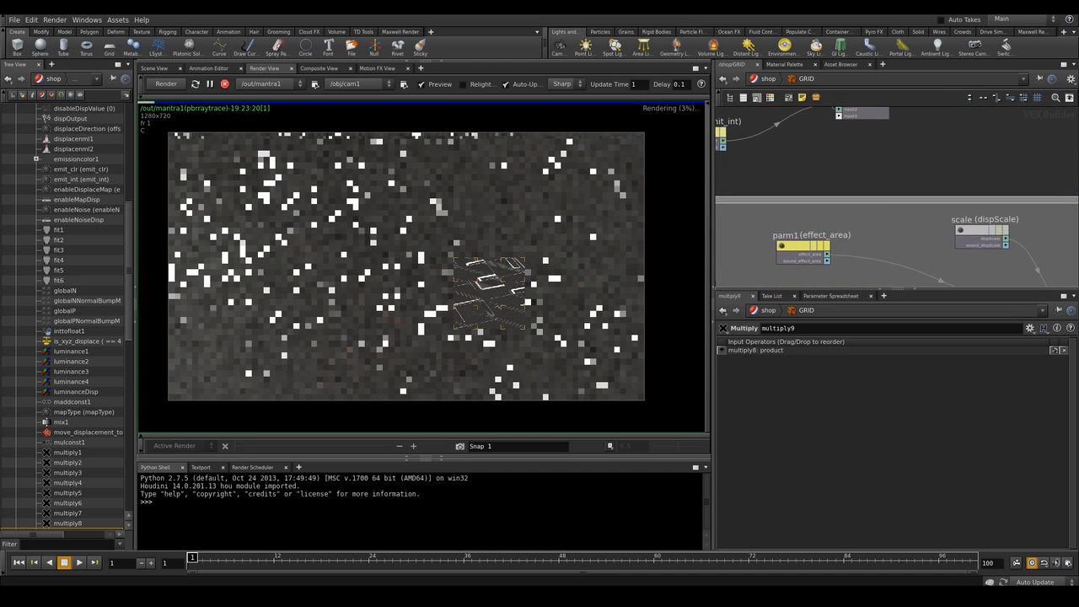
{"action": "left_click", "coordinate": [826, 255]}
{"action": "middle_click_drag", "start_coordinate": [927, 135], "coordinate": [877, 208]}
{"action": "left_click", "coordinate": [916, 162]}
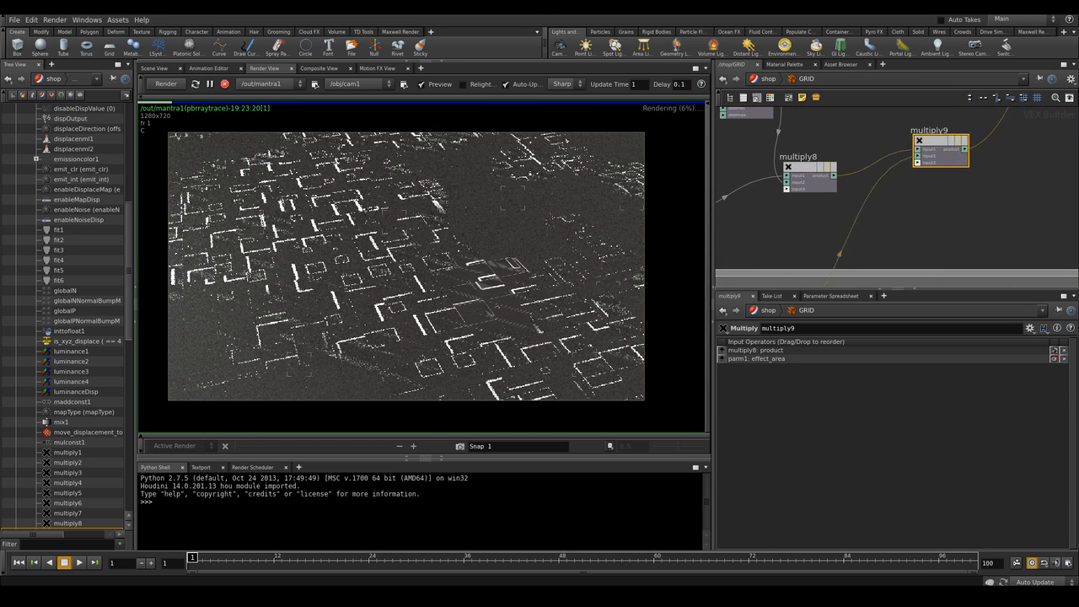
{"action": "scroll", "coordinate": [917, 165], "scroll_direction": "down", "scroll_amount": 2}
{"action": "middle_click_drag", "start_coordinate": [917, 164], "coordinate": [943, 147]}
{"action": "left_click", "coordinate": [935, 189]}
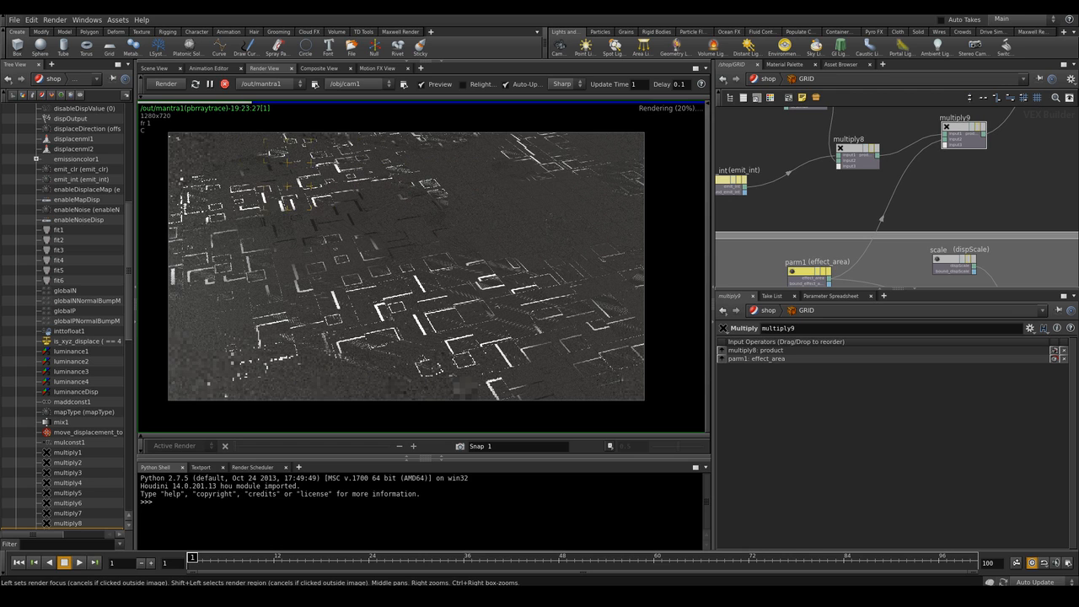
{"action": "scroll", "coordinate": [279, 244], "scroll_direction": "up", "scroll_amount": 1}
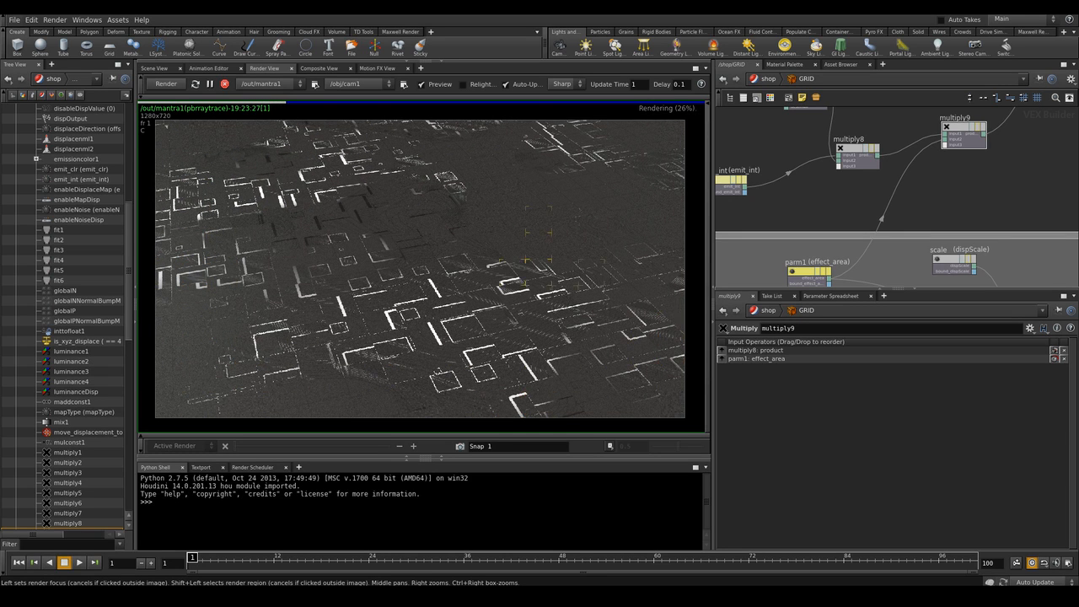
Examine the render with the GRID material's displacement settings open
{"action": "left_click", "coordinate": [784, 64]}
{"action": "left_click", "coordinate": [845, 116]}
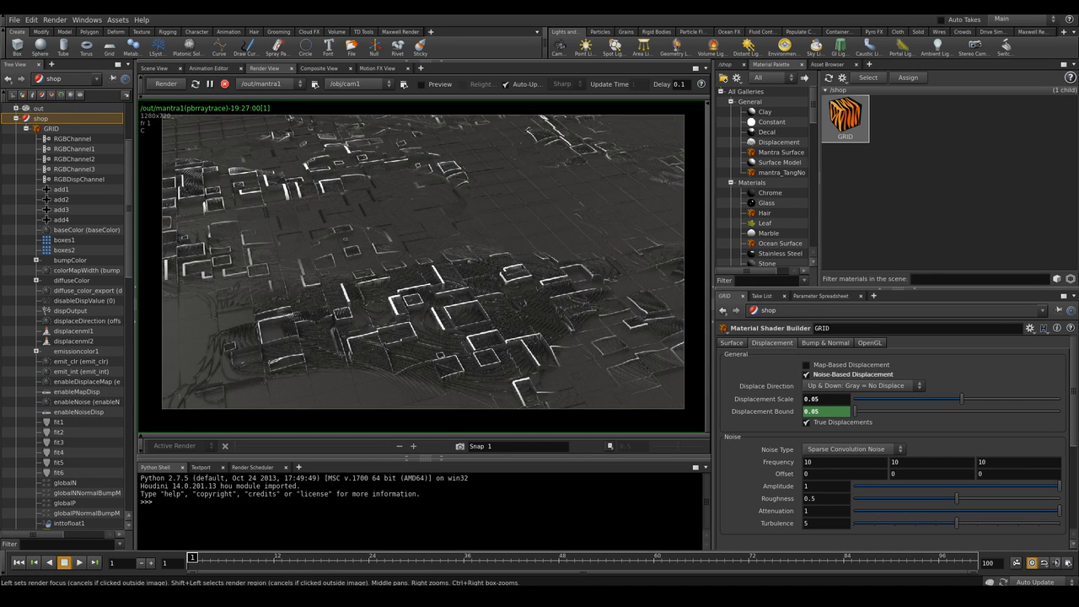
{"action": "right_click_drag", "start_coordinate": [371, 261], "coordinate": [455, 261]}
{"action": "middle_click_drag", "start_coordinate": [409, 253], "coordinate": [398, 290]}
{"action": "right_click_drag", "start_coordinate": [397, 290], "coordinate": [344, 290]}
{"action": "middle_click_drag", "start_coordinate": [344, 289], "coordinate": [358, 277]}
{"action": "right_click_drag", "start_coordinate": [357, 277], "coordinate": [342, 277]}
{"action": "middle_click_drag", "start_coordinate": [342, 276], "coordinate": [318, 270]}
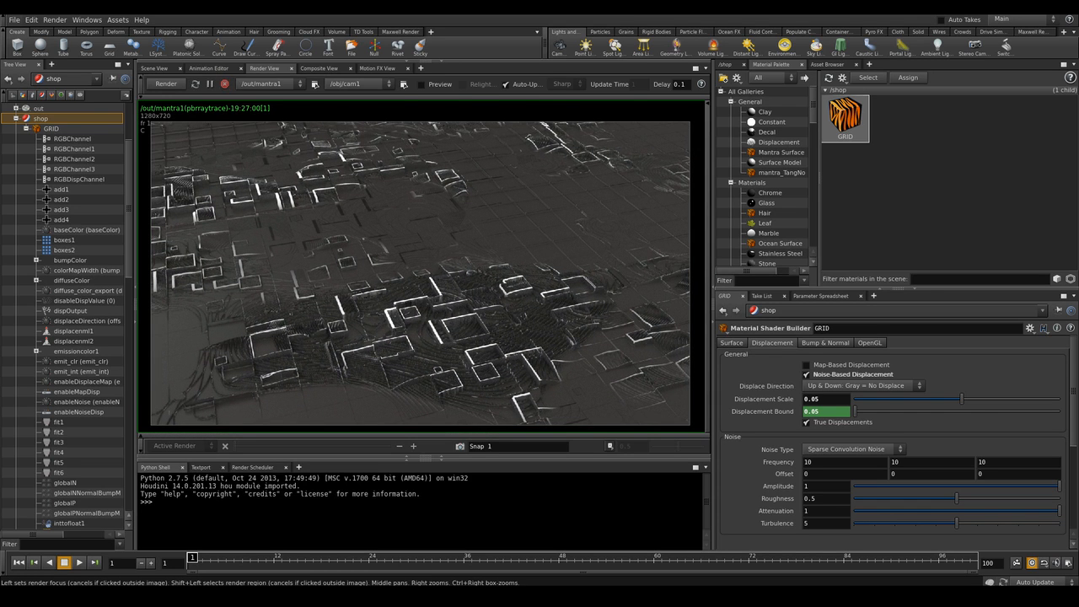
{"action": "right_click_drag", "start_coordinate": [430, 295], "coordinate": [414, 295]}
{"action": "middle_click_drag", "start_coordinate": [415, 295], "coordinate": [427, 290]}
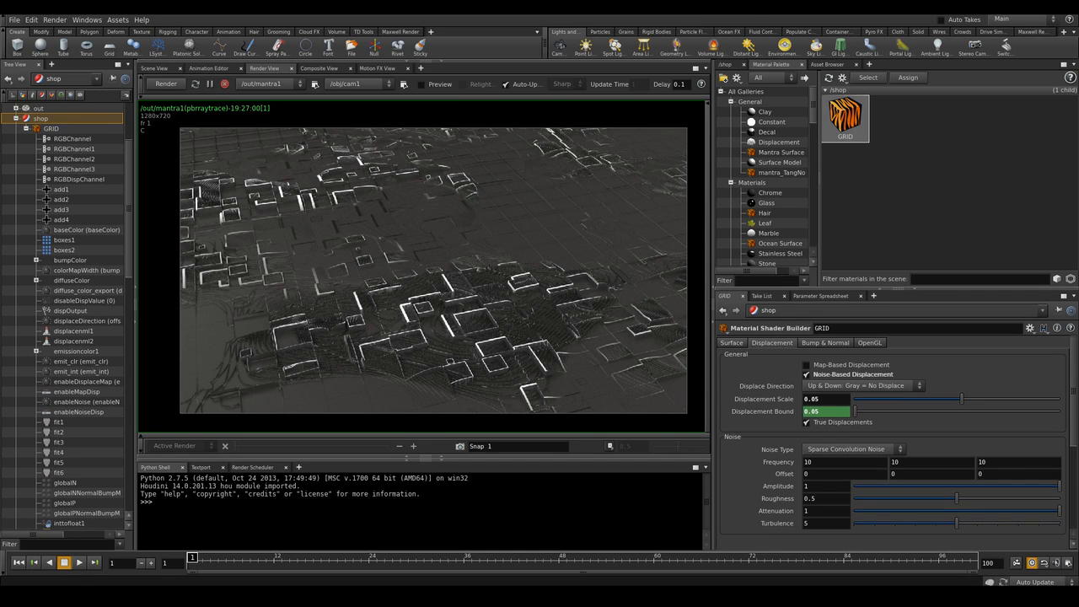
Set the GRID material's emission color to a cyan with a value of 3
{"action": "left_click", "coordinate": [731, 343]}
{"action": "left_click", "coordinate": [817, 427]}
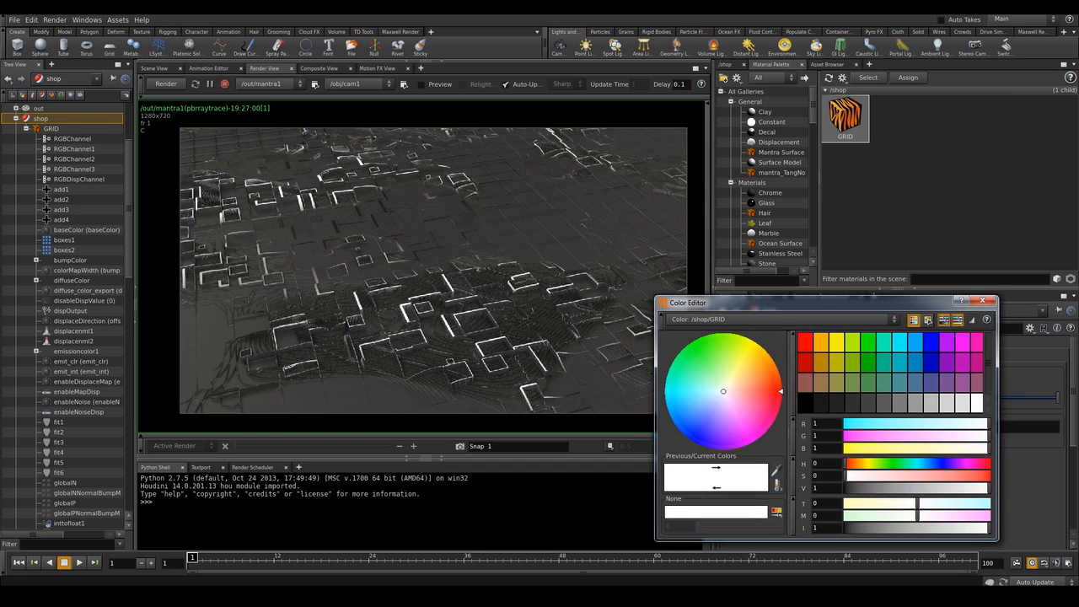
{"action": "left_click", "coordinate": [677, 397]}
{"action": "left_click_drag", "start_coordinate": [675, 391], "coordinate": [675, 394]}
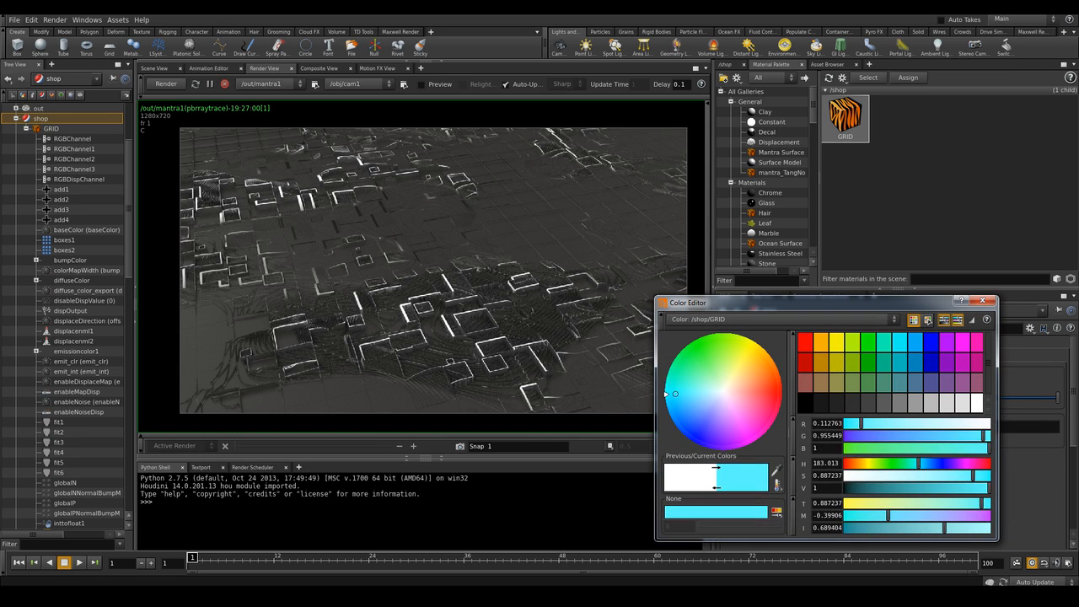
{"action": "double_click", "coordinate": [816, 487]}
{"action": "type", "text": "3"}
{"action": "key", "text": "Return"}
{"action": "left_click", "coordinate": [982, 300]}
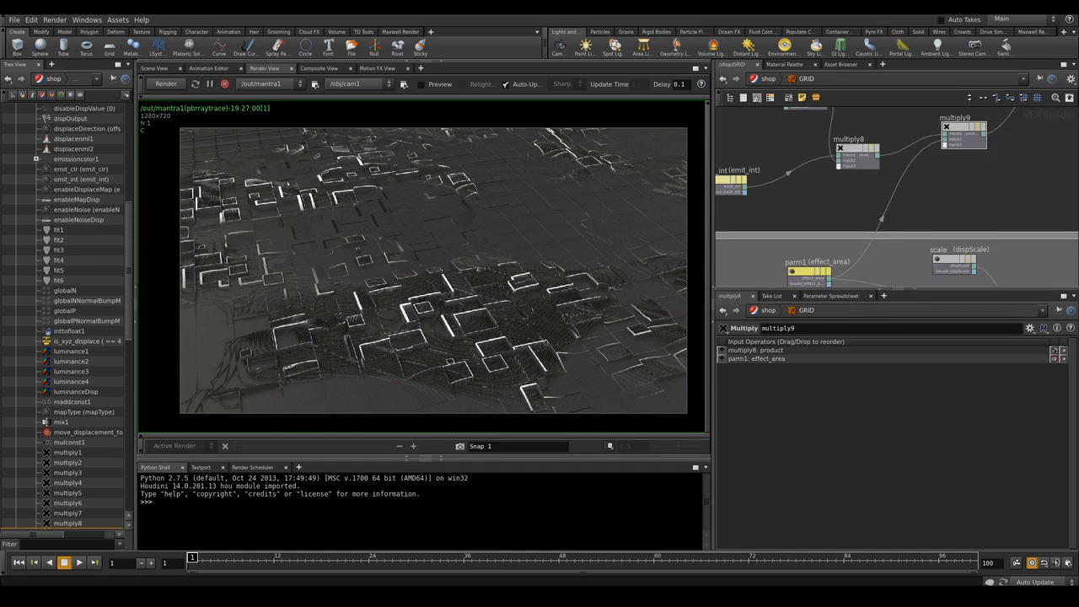
Locate and select the turbnoise2 node in the GRID shader network, then go back up to the shop level
{"action": "middle_click_drag", "start_coordinate": [736, 127], "coordinate": [818, 216]}
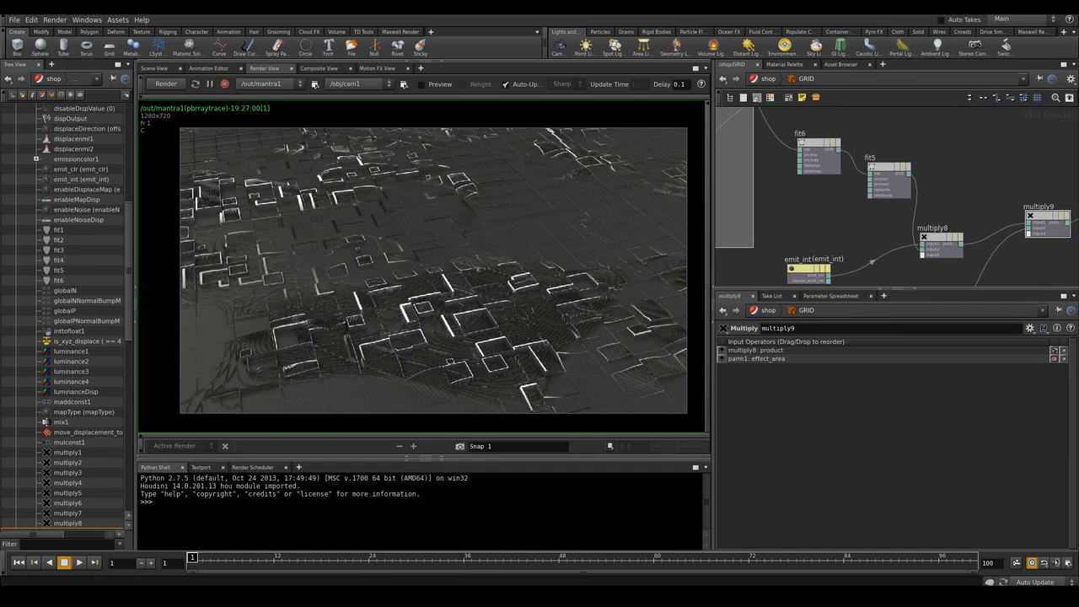
{"action": "scroll", "coordinate": [819, 216], "scroll_direction": "down", "scroll_amount": 4}
{"action": "middle_click_drag", "start_coordinate": [842, 143], "coordinate": [982, 268]}
{"action": "scroll", "coordinate": [777, 192], "scroll_direction": "up", "scroll_amount": 2}
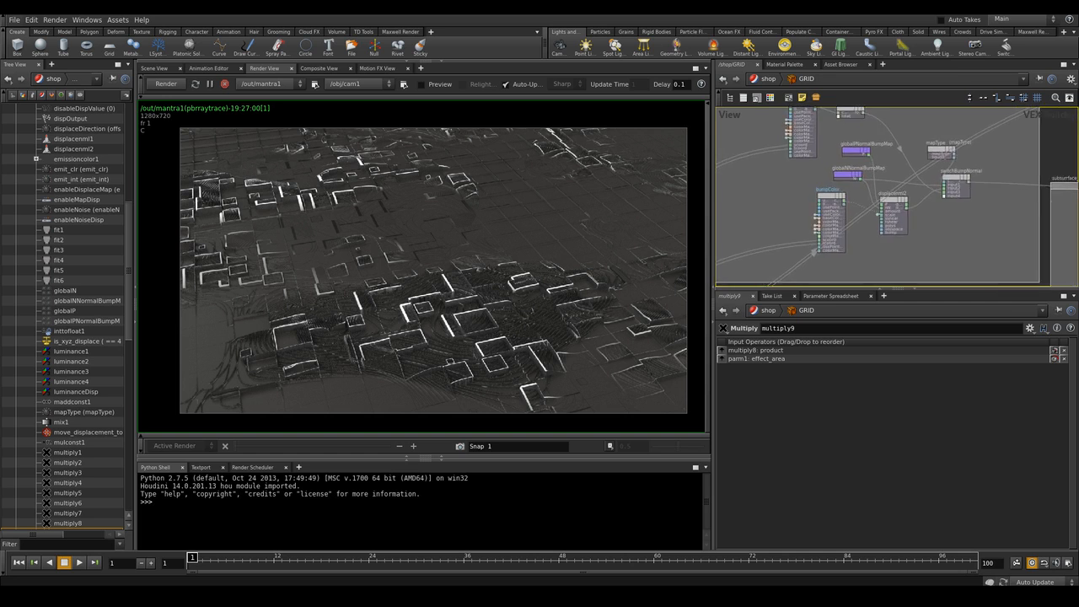
{"action": "scroll", "coordinate": [780, 191], "scroll_direction": "down", "scroll_amount": 6}
{"action": "middle_click_drag", "start_coordinate": [780, 191], "coordinate": [794, 282]}
{"action": "middle_click_drag", "start_coordinate": [737, 186], "coordinate": [814, 264]}
{"action": "scroll", "coordinate": [814, 265], "scroll_direction": "up", "scroll_amount": 4}
{"action": "middle_click_drag", "start_coordinate": [727, 214], "coordinate": [815, 231]}
{"action": "scroll", "coordinate": [811, 229], "scroll_direction": "up", "scroll_amount": 5}
{"action": "scroll", "coordinate": [814, 229], "scroll_direction": "up", "scroll_amount": 1}
{"action": "left_click", "coordinate": [903, 223]}
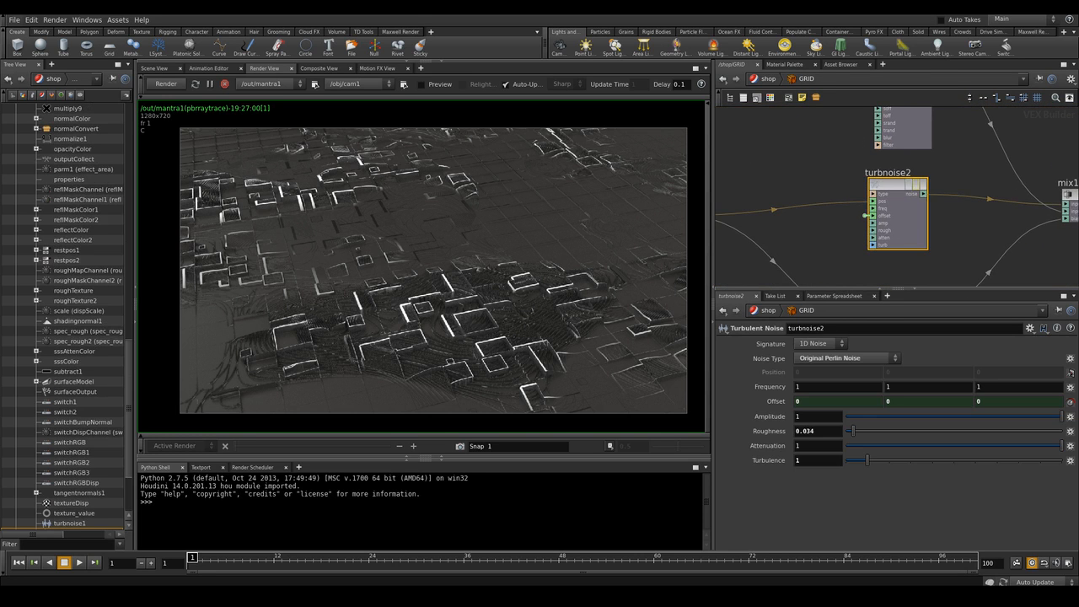
{"action": "key", "text": "c"}
{"action": "left_click", "coordinate": [740, 261]}
{"action": "key", "text": "c"}
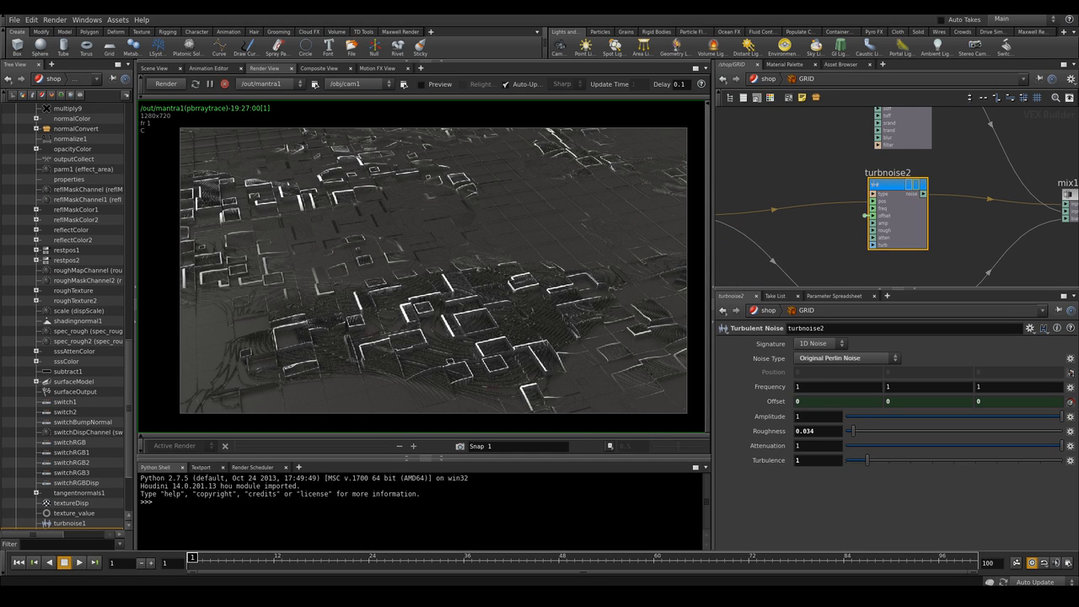
{"action": "key", "text": "u"}
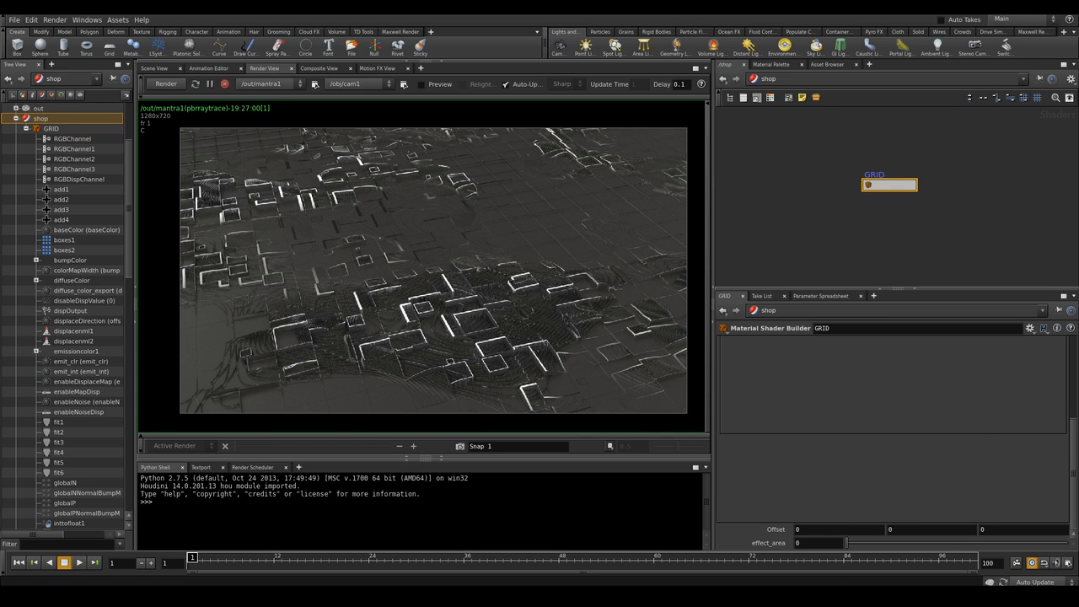
Link the GRID material's Offset Y and Z to its X value and set Offset X to the expression $F/50
{"action": "right_click", "coordinate": [815, 542]}
{"action": "left_click", "coordinate": [851, 440]}
{"action": "right_click", "coordinate": [893, 529]}
{"action": "left_click", "coordinate": [969, 481]}
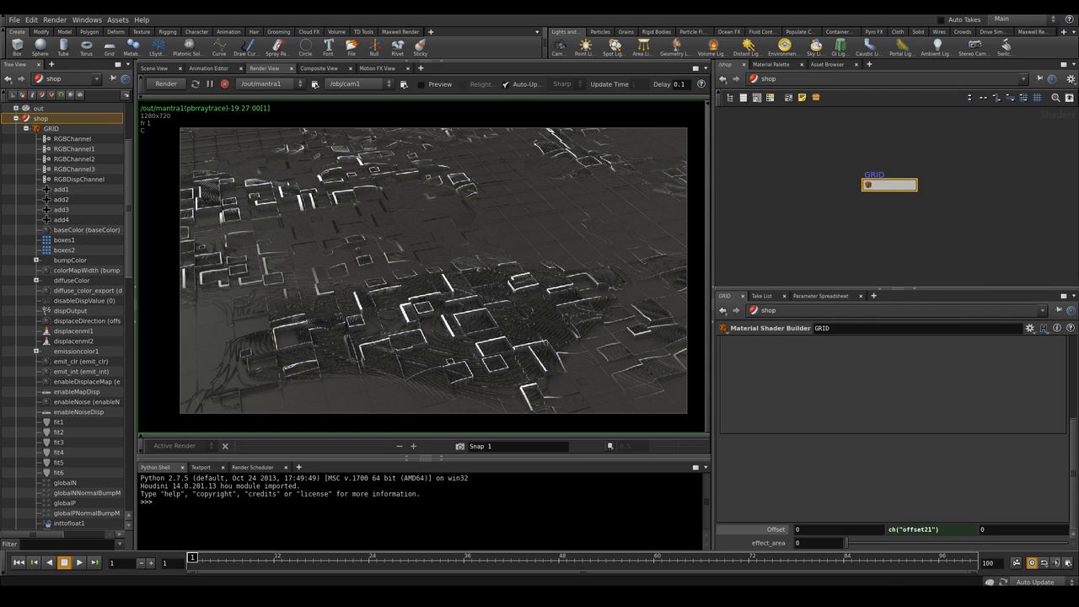
{"action": "right_click", "coordinate": [991, 530]}
{"action": "left_click", "coordinate": [952, 481]}
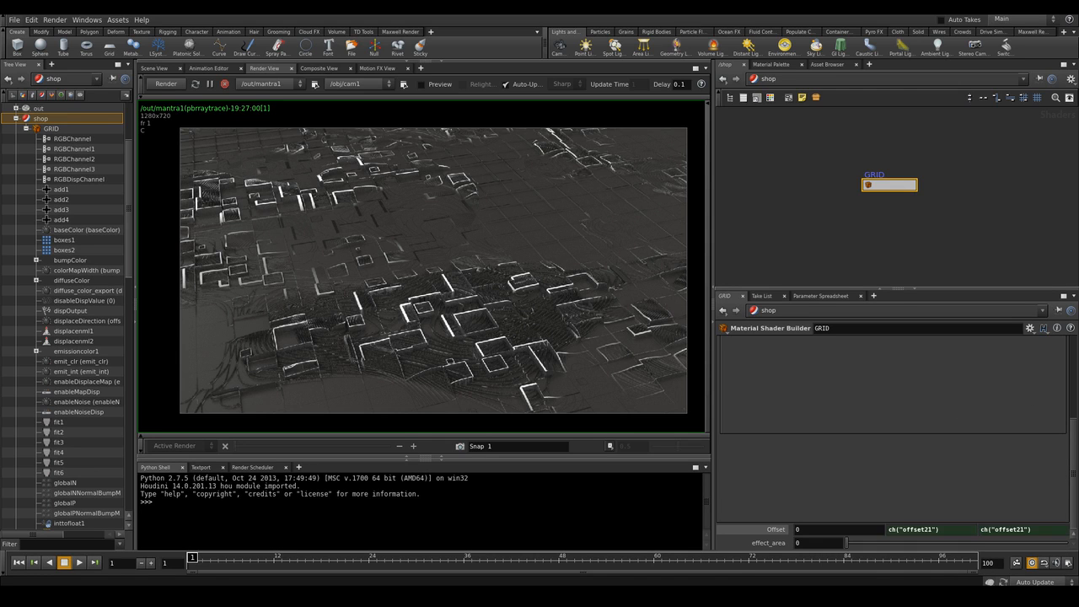
{"action": "left_click_drag", "start_coordinate": [808, 529], "coordinate": [782, 529]}
{"action": "type", "text": "$F/50"}
{"action": "key", "text": "Return"}
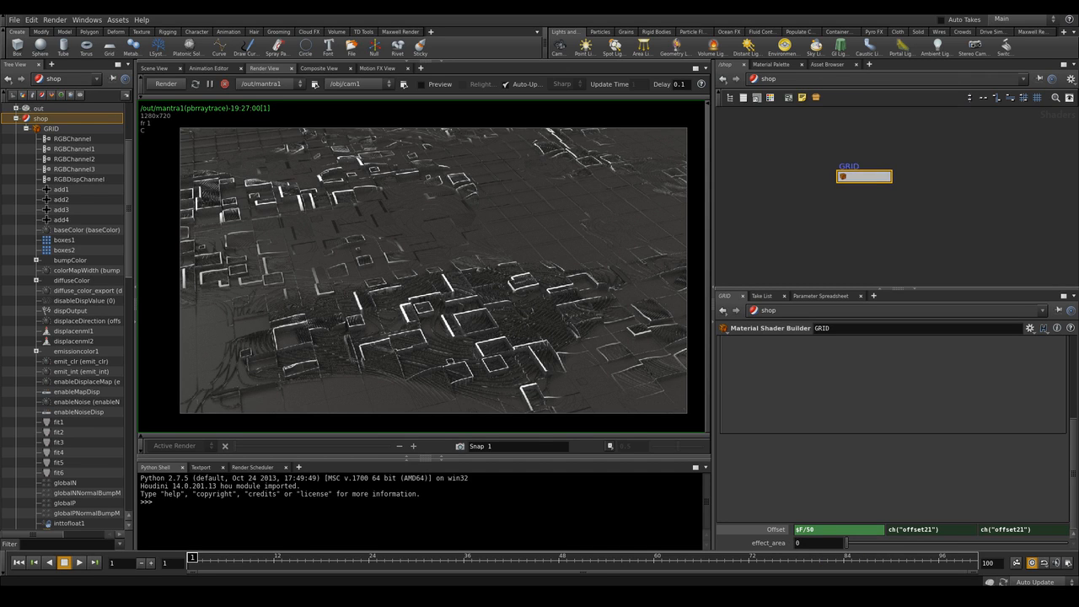
Examine the updated render of the terrain in the render view
{"action": "middle_click_drag", "start_coordinate": [455, 271], "coordinate": [451, 268]}
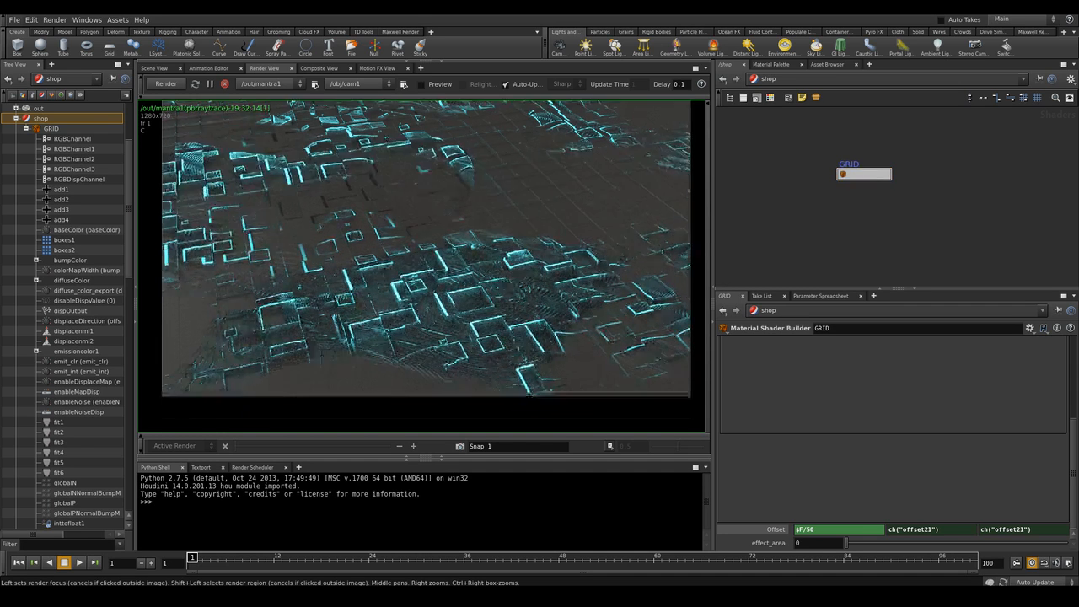
{"action": "middle_click_drag", "start_coordinate": [421, 274], "coordinate": [427, 262]}
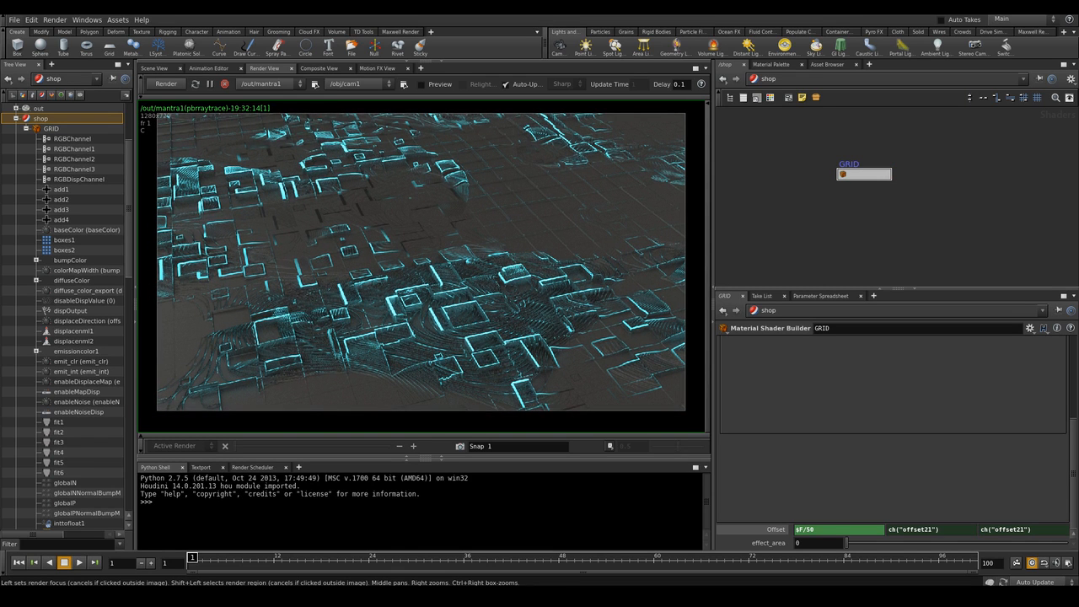
{"action": "scroll", "coordinate": [426, 262], "scroll_direction": "up", "scroll_amount": 3}
{"action": "mouse_move", "coordinate": [427, 262]}
{"action": "middle_mouse_down"}
{"action": "mouse_move", "coordinate": [444, 161]}
{"action": "mouse_move", "coordinate": [451, 225]}
{"action": "mouse_move", "coordinate": [410, 260]}
{"action": "mouse_move", "coordinate": [408, 250]}
{"action": "mouse_move", "coordinate": [486, 327]}
{"action": "mouse_move", "coordinate": [443, 236]}
{"action": "mouse_move", "coordinate": [415, 282]}
{"action": "mouse_move", "coordinate": [427, 278]}
{"action": "mouse_move", "coordinate": [422, 260]}
{"action": "mouse_move", "coordinate": [419, 271]}
{"action": "middle_mouse_up"}
{"action": "scroll", "coordinate": [486, 327], "scroll_direction": "down", "scroll_amount": 2}
{"action": "scroll", "coordinate": [443, 236], "scroll_direction": "down", "scroll_amount": 1}
{"action": "scroll", "coordinate": [421, 260], "scroll_direction": "down", "scroll_amount": 1}
{"action": "scroll", "coordinate": [415, 274], "scroll_direction": "up", "scroll_amount": 1}
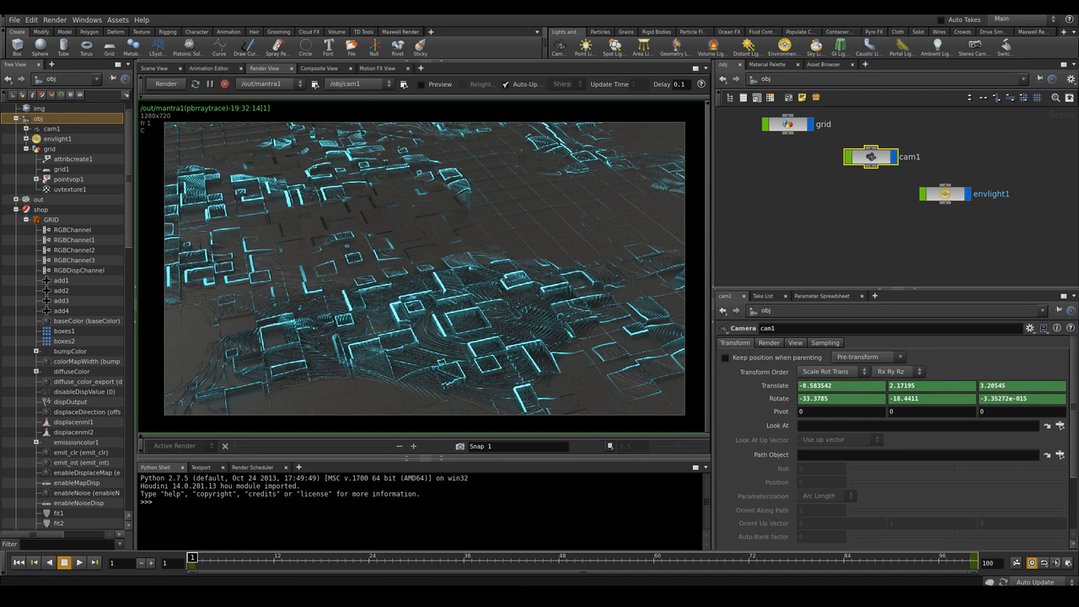
Set the camera's resolution to 1920 by 1080
{"action": "left_click", "coordinate": [795, 343]}
{"action": "left_click_drag", "start_coordinate": [819, 371], "coordinate": [776, 382]}
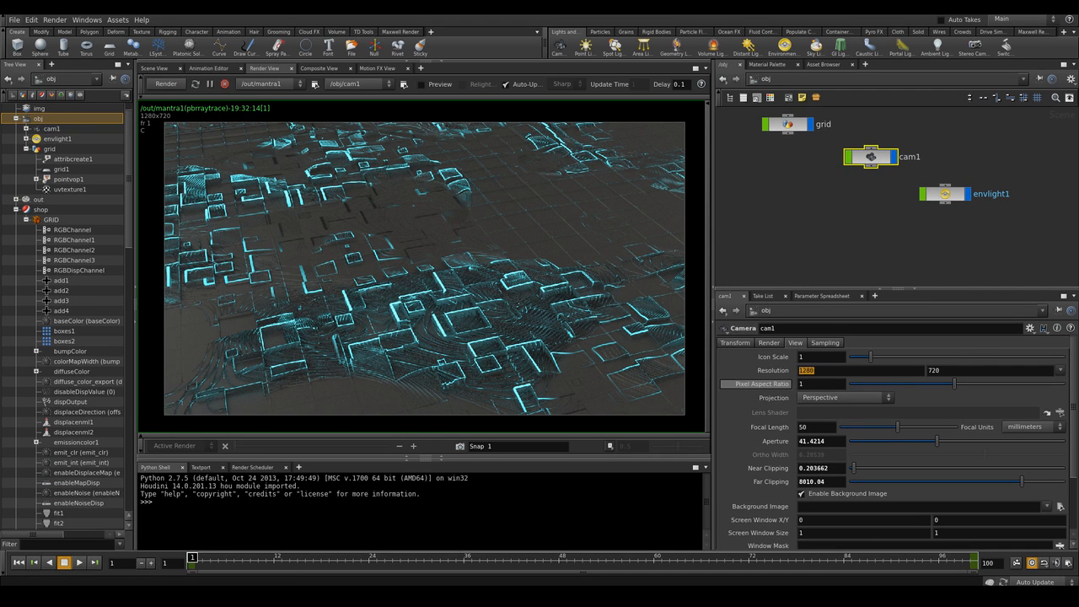
{"action": "type", "text": "1920"}
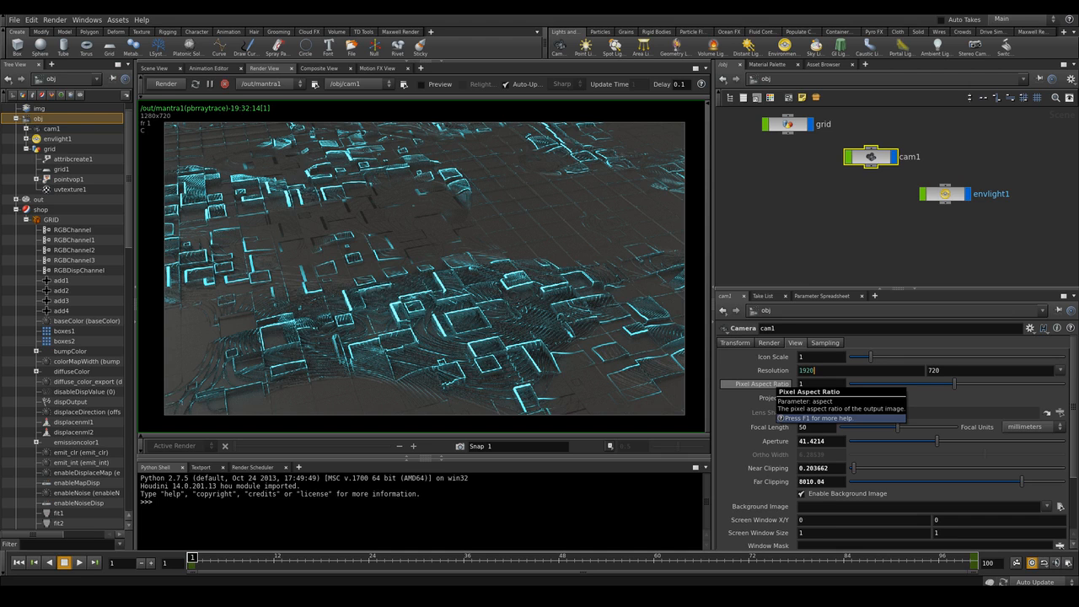
{"action": "key", "text": "Tab"}
{"action": "type", "text": "1080"}
{"action": "key", "text": "Return"}
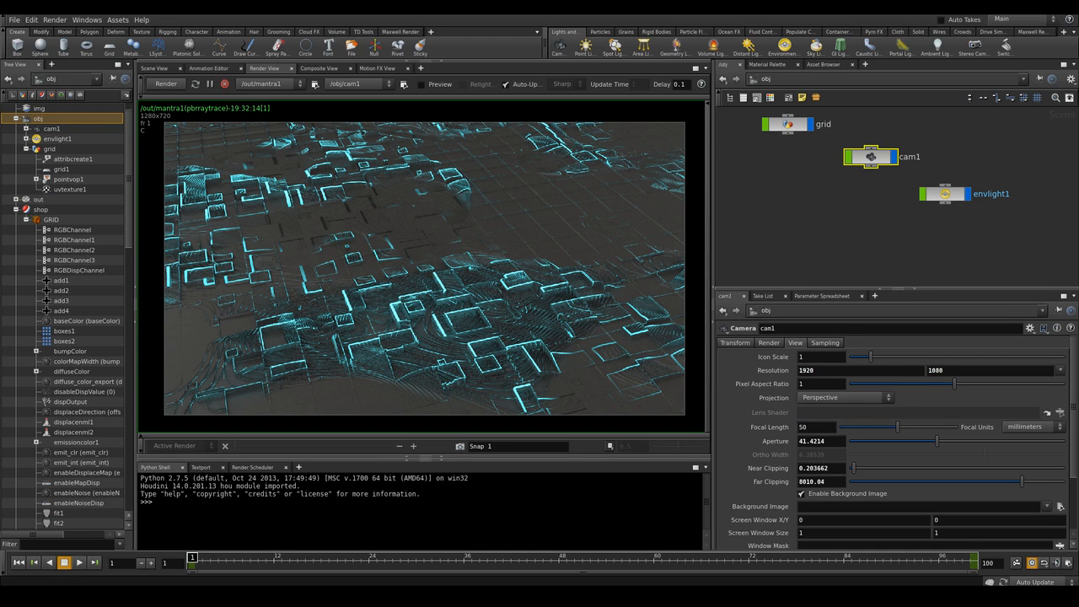
Open the mantra1 render driver and set its pixel samples to 8
{"action": "middle_click_drag", "start_coordinate": [826, 203], "coordinate": [845, 227]}
{"action": "left_click", "coordinate": [801, 80]}
{"action": "left_click", "coordinate": [817, 128]}
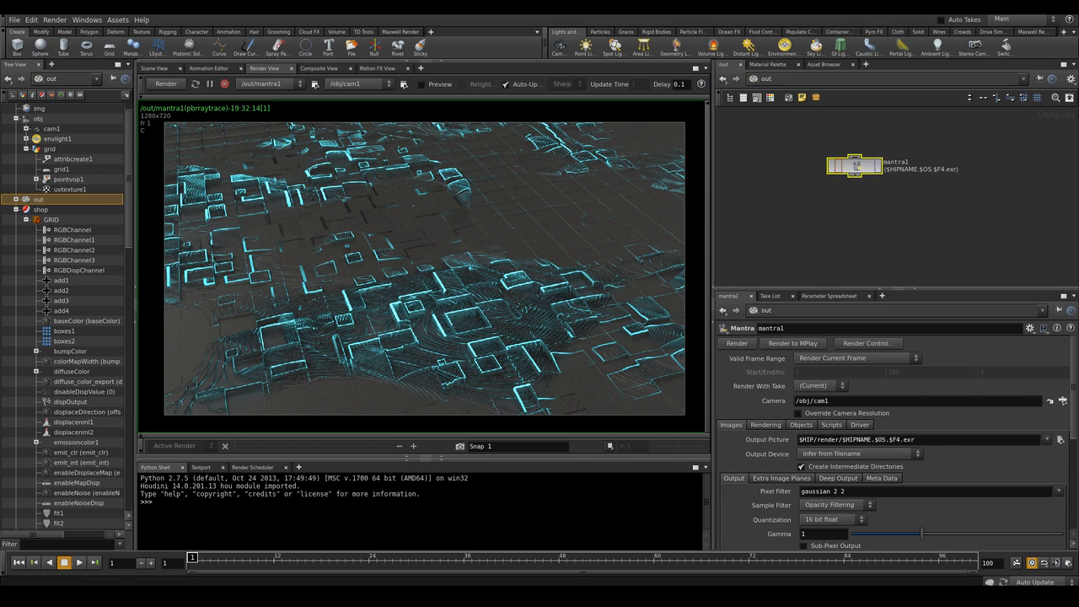
{"action": "left_click", "coordinate": [765, 425]}
{"action": "left_click_drag", "start_coordinate": [816, 488], "coordinate": [791, 488]}
{"action": "key", "text": "Tab"}
{"action": "type", "text": "8"}
{"action": "key", "text": "Return"}
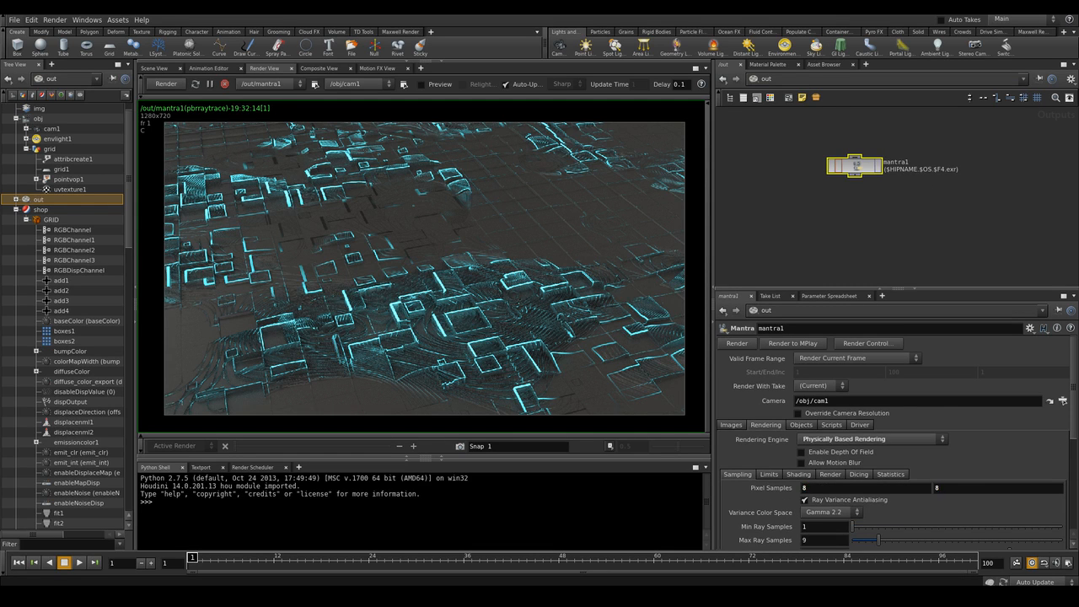
Enable the Shading Depth (Pz) extra image plane on the mantra1 driver
{"action": "left_click", "coordinate": [731, 425]}
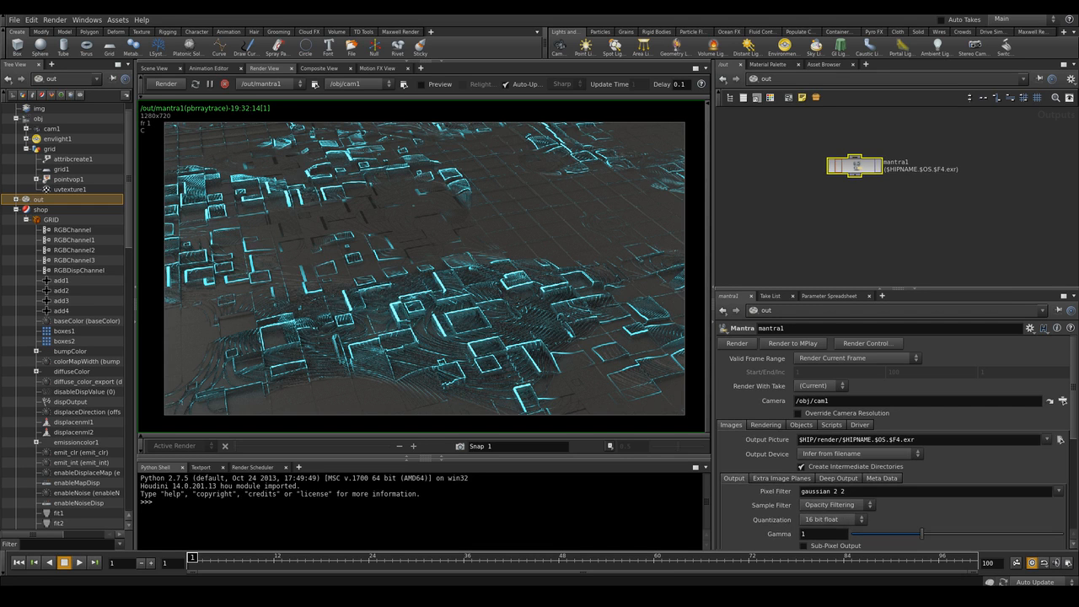
{"action": "left_click", "coordinate": [781, 478]}
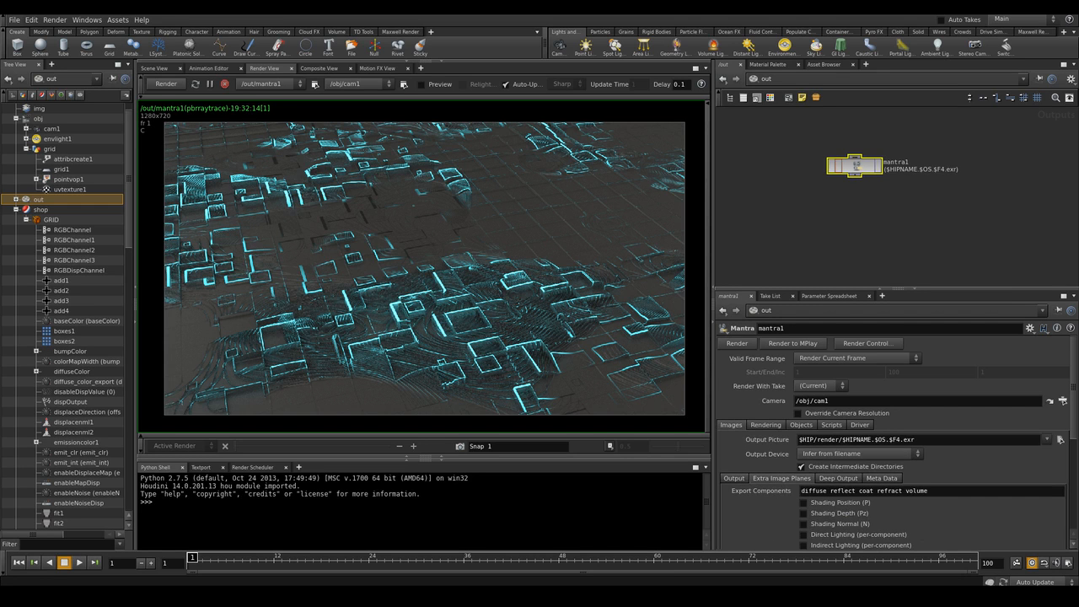
{"action": "scroll", "coordinate": [893, 438], "scroll_direction": "down", "scroll_amount": 3}
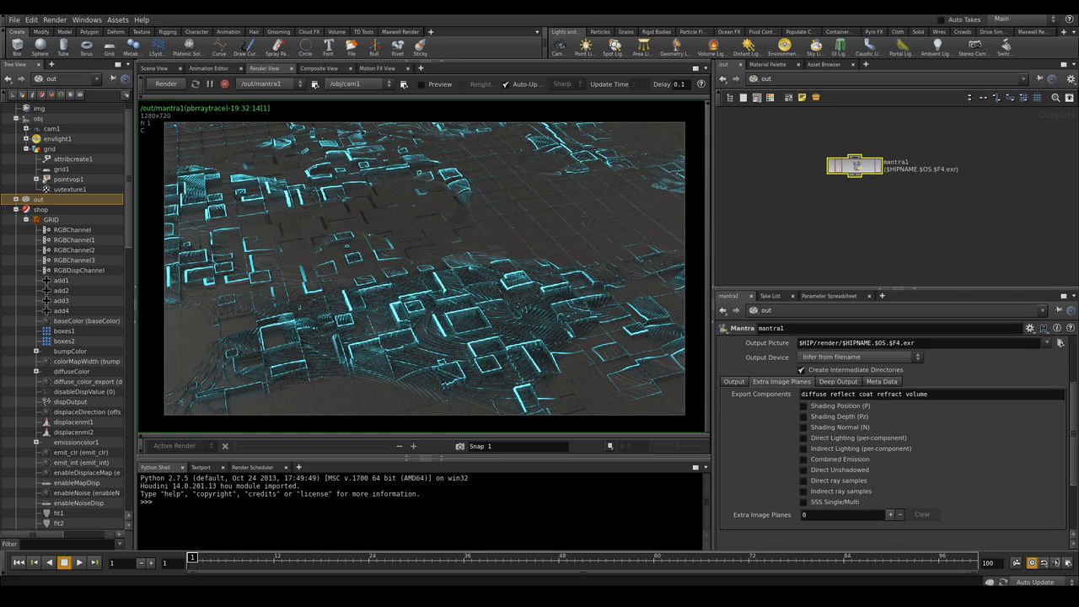
{"action": "left_click", "coordinate": [803, 416]}
{"action": "scroll", "coordinate": [894, 438], "scroll_direction": "up", "scroll_amount": 3}
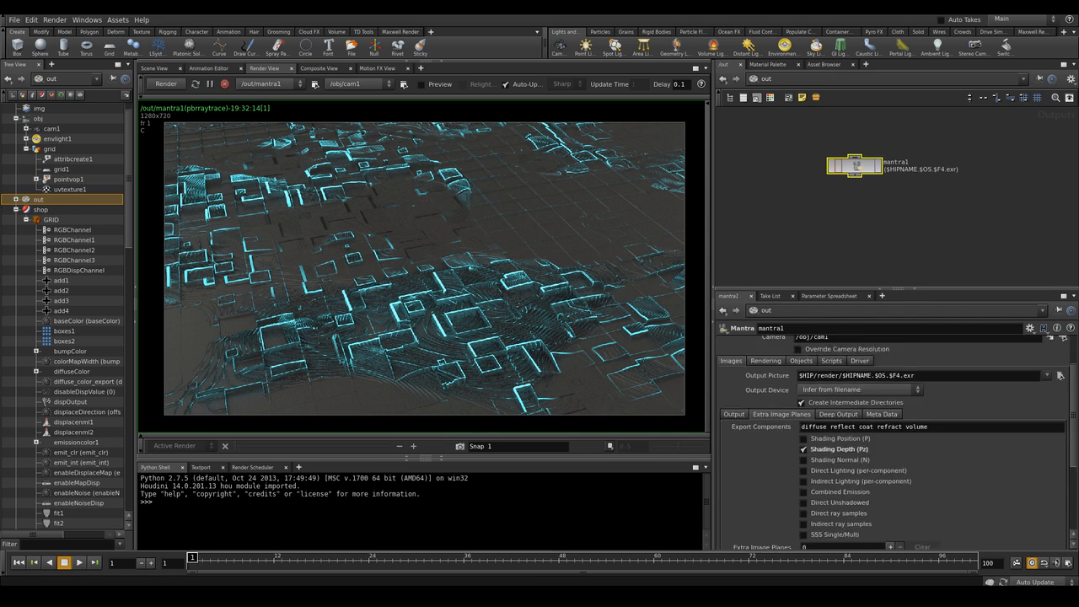
Set mantra1 to render a frame range, removing the end frame's channel and setting the end to 90
{"action": "left_click", "coordinate": [858, 359]}
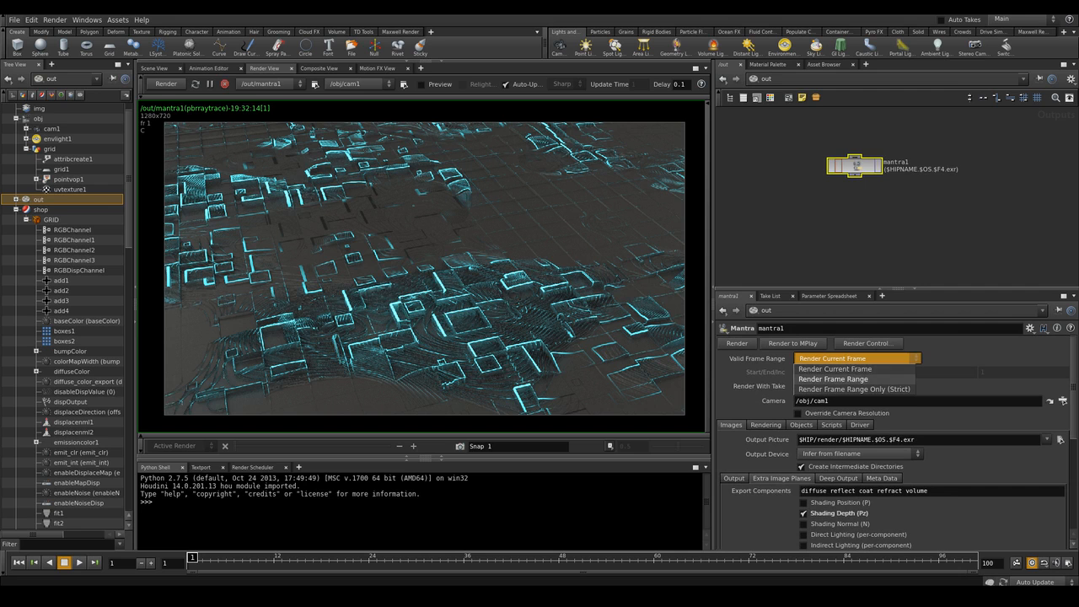
{"action": "left_click", "coordinate": [853, 379]}
{"action": "right_click", "coordinate": [905, 375]}
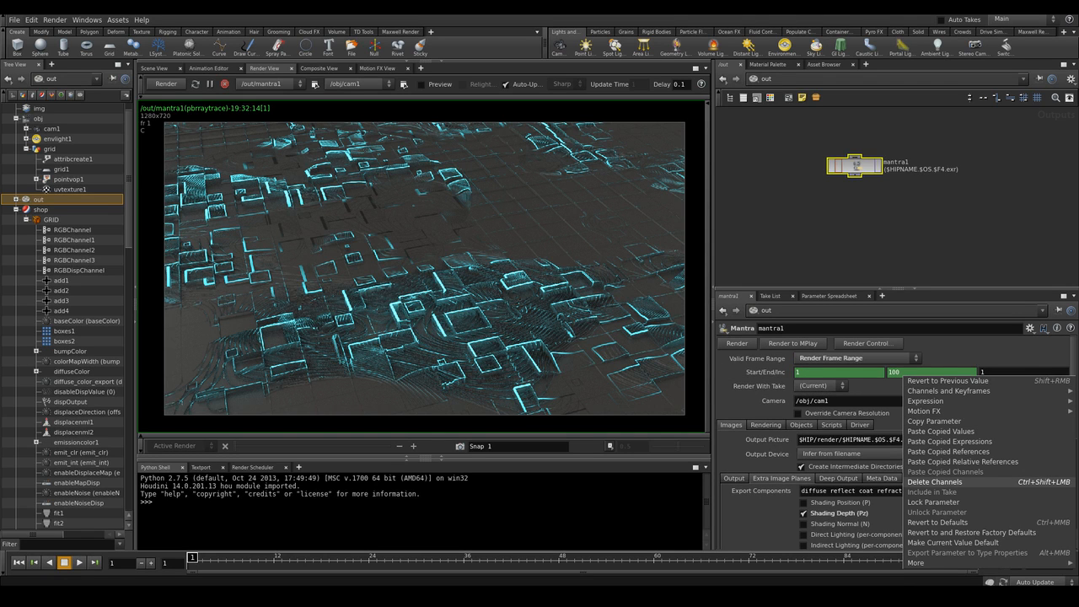
{"action": "left_click", "coordinate": [935, 482]}
{"action": "double_click", "coordinate": [894, 372]}
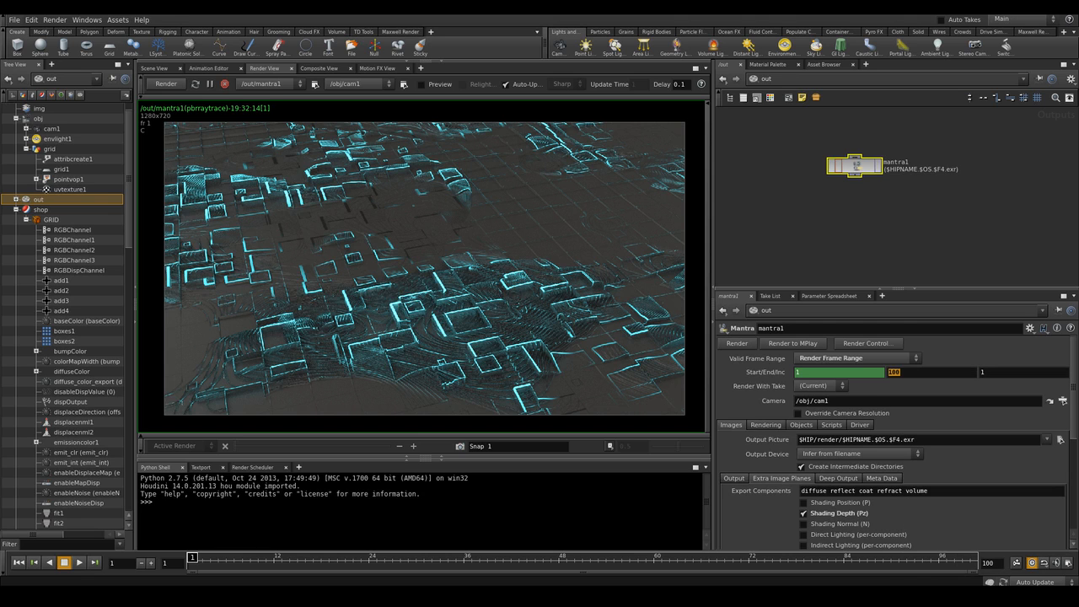
{"action": "type", "text": "90"}
Create a render folder and set the output picture to $HIP/render/digitalize.$F4.exr
{"action": "left_click", "coordinate": [1059, 439]}
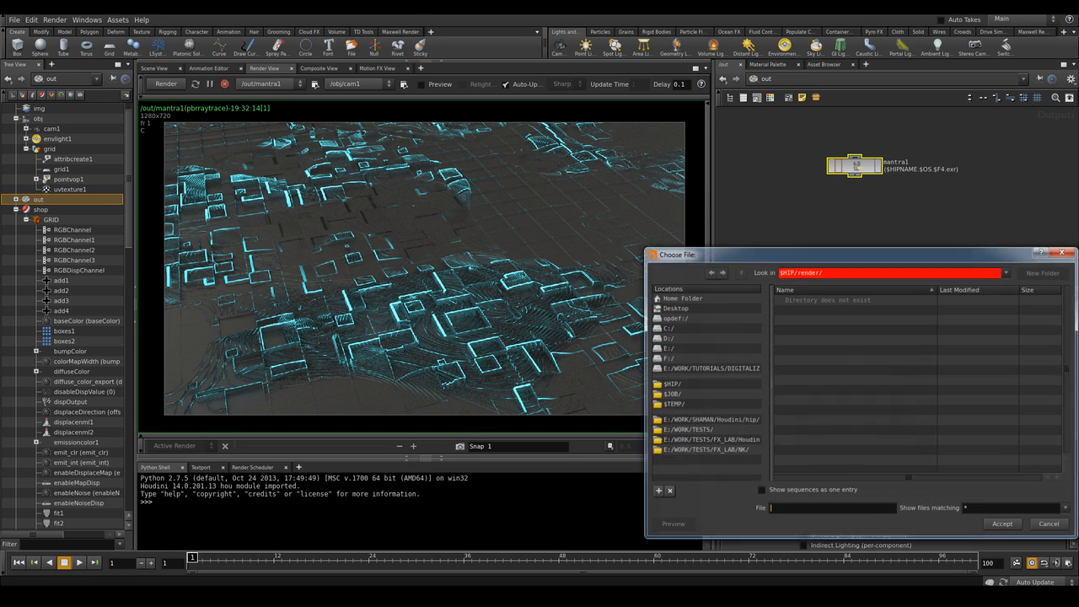
{"action": "left_click_drag", "start_coordinate": [796, 271], "coordinate": [824, 271]}
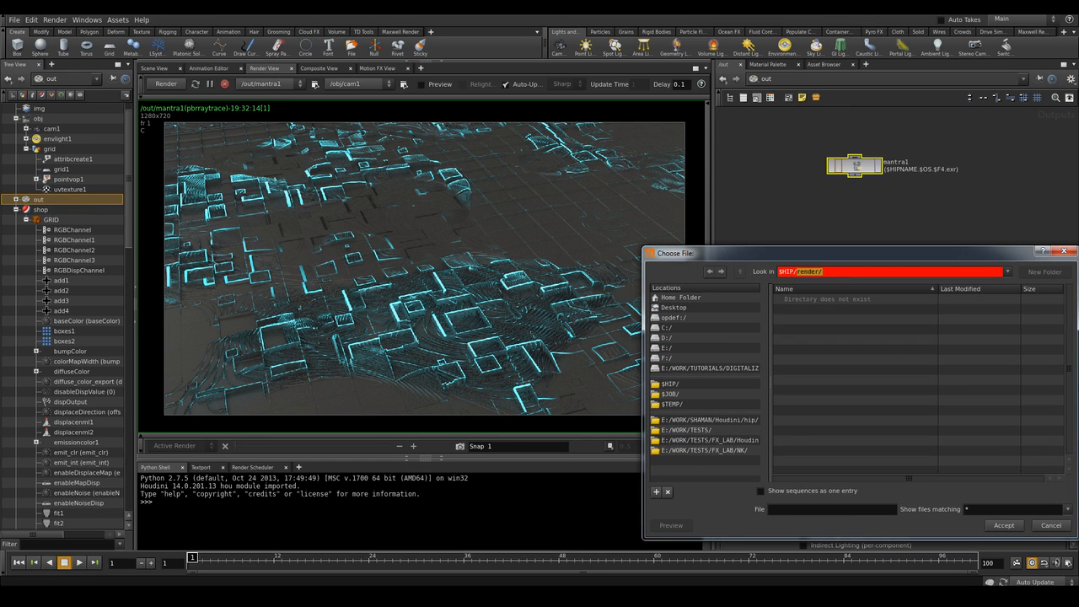
{"action": "key", "text": "BackSpace"}
{"action": "key", "text": "Return"}
{"action": "left_click", "coordinate": [1045, 272]}
{"action": "type", "text": "render"}
{"action": "key", "text": "Return"}
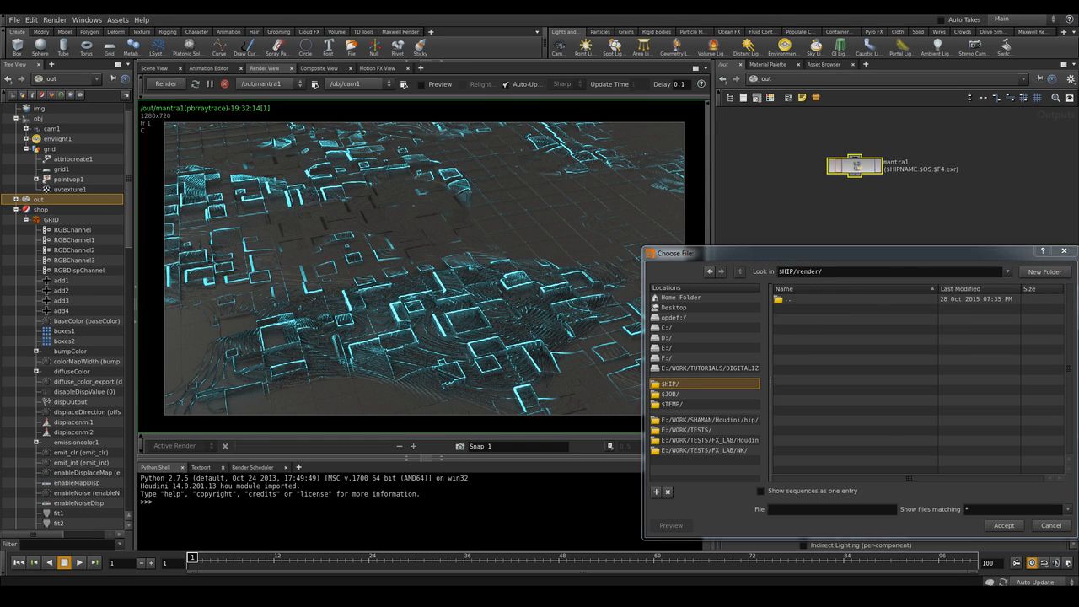
{"action": "type", "text": "digit"}
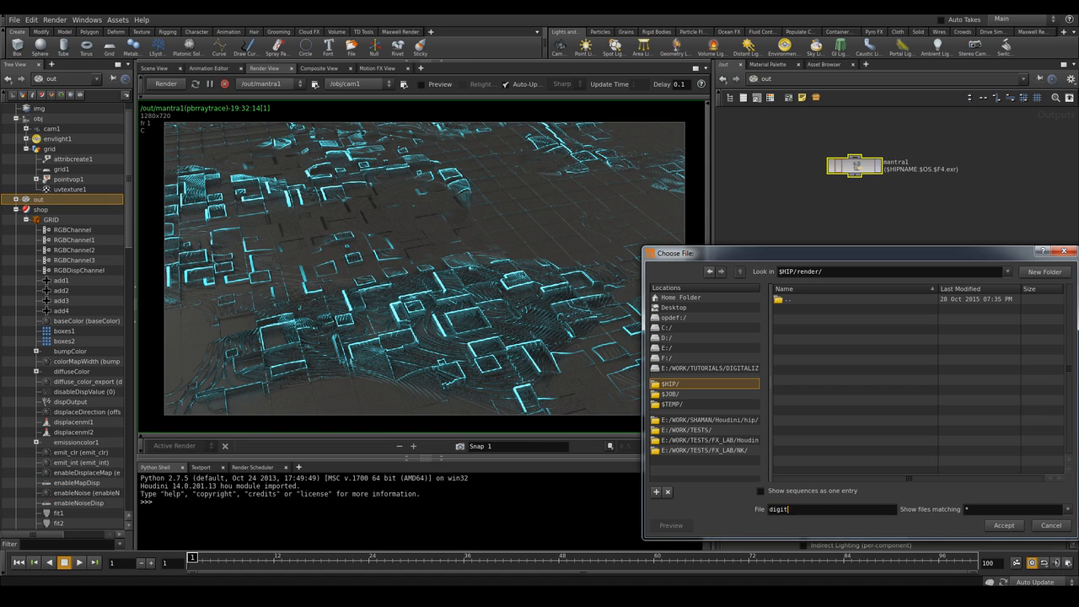
{"action": "type", "text": "alize.$F4.exr"}
{"action": "key", "text": "Return"}
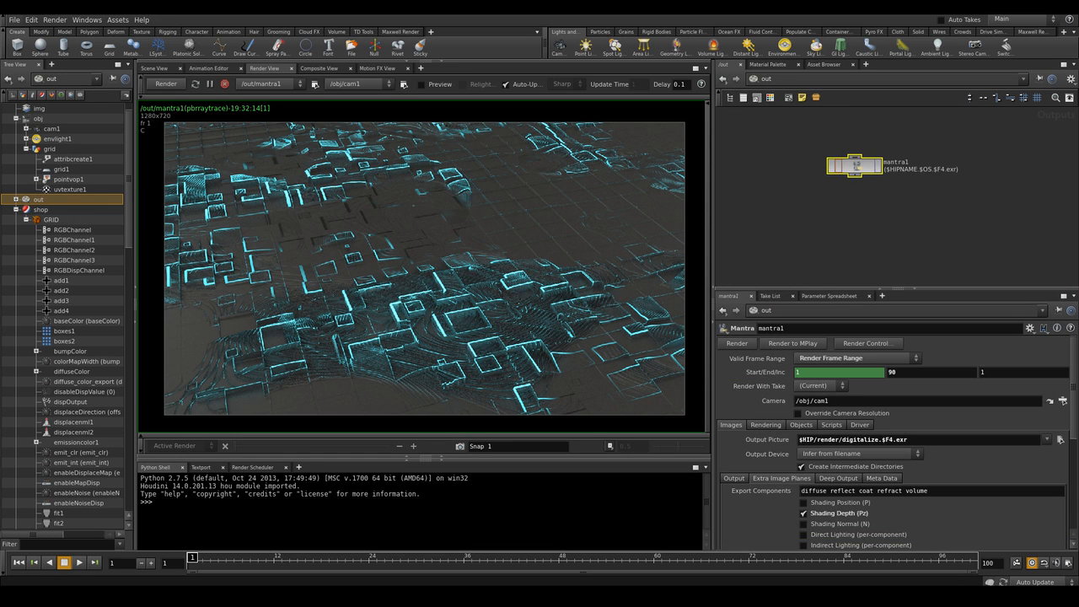
{"action": "left_click_drag", "start_coordinate": [853, 166], "coordinate": [862, 188]}
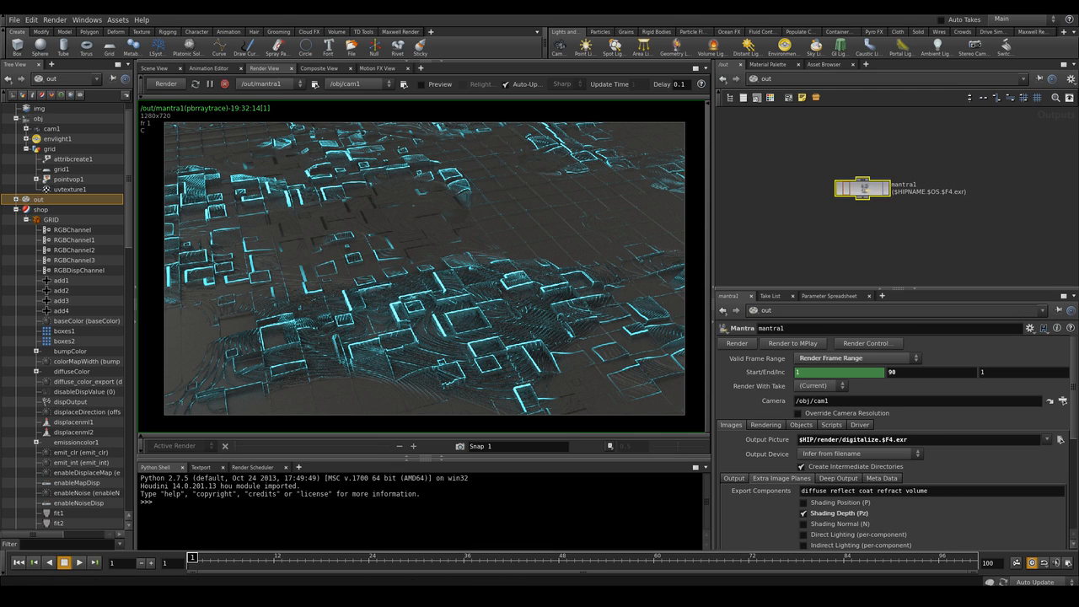
{"action": "mouse_move", "coordinate": [862, 188]}
{"action": "left_mouse_down"}
{"action": "mouse_move", "coordinate": [853, 151]}
{"action": "mouse_move", "coordinate": [874, 185]}
{"action": "left_mouse_up"}
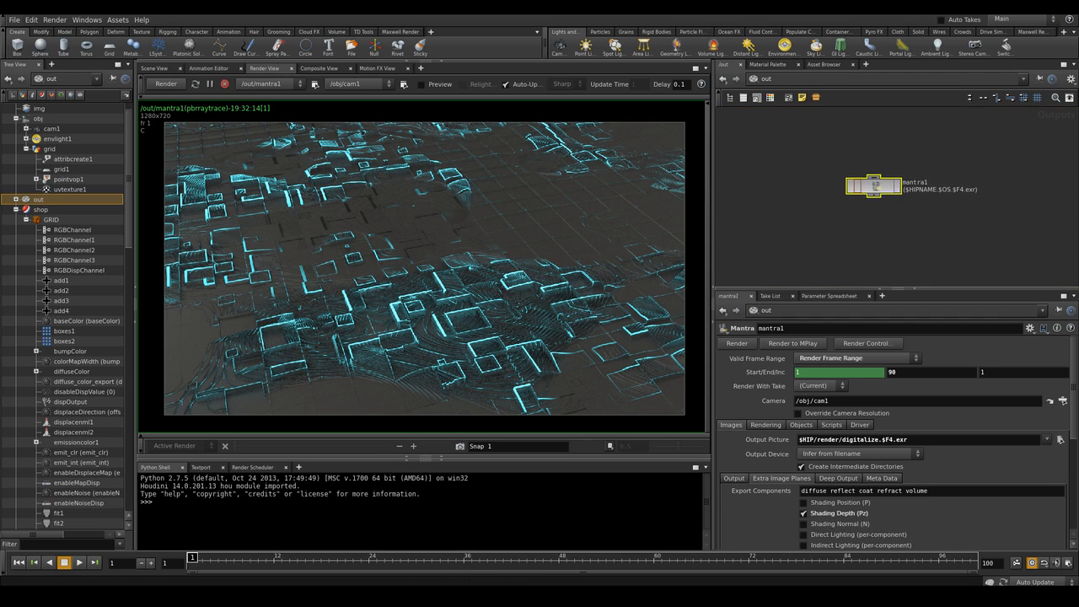
{"action": "scroll", "coordinate": [874, 185], "scroll_direction": "up", "scroll_amount": 3}
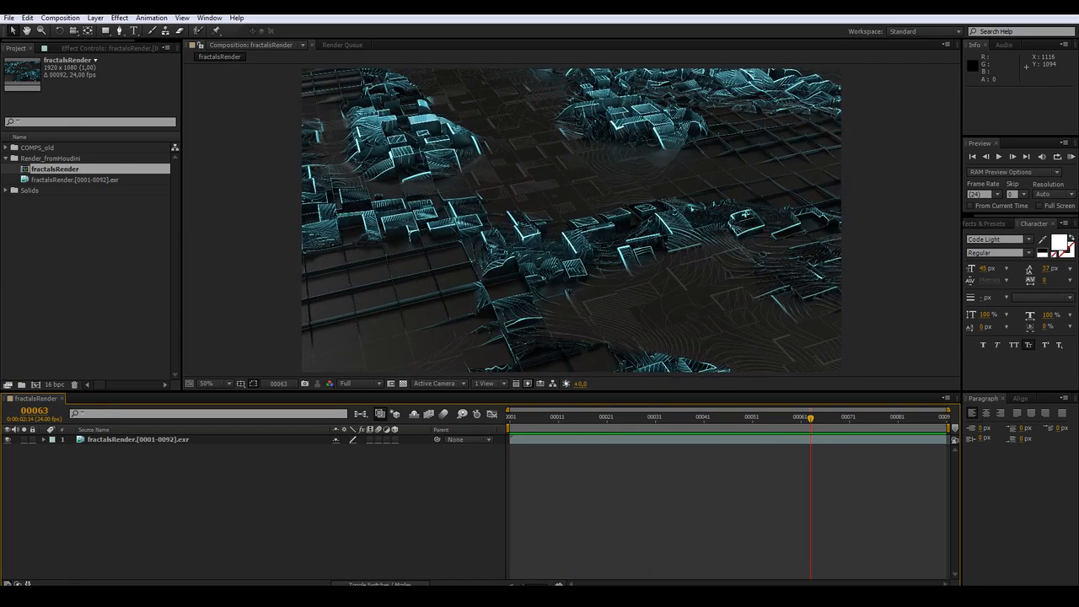
Switch to After Effects, duplicate the fractalsRender EXR layer and apply EXtractoR to the top copy
{"action": "left_click", "coordinate": [615, 439]}
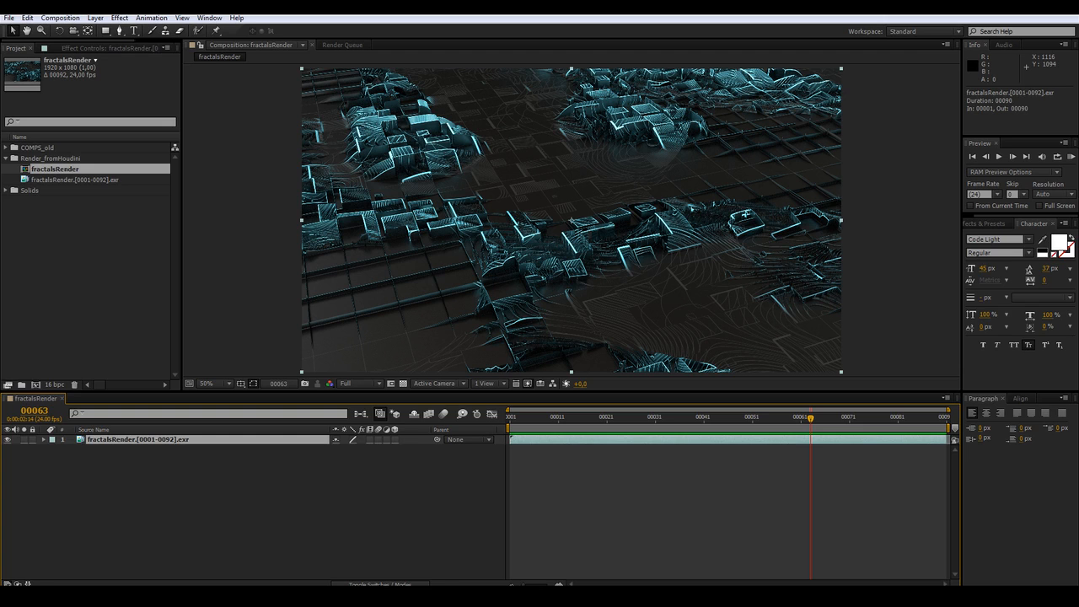
{"action": "key", "text": "ctrl+d"}
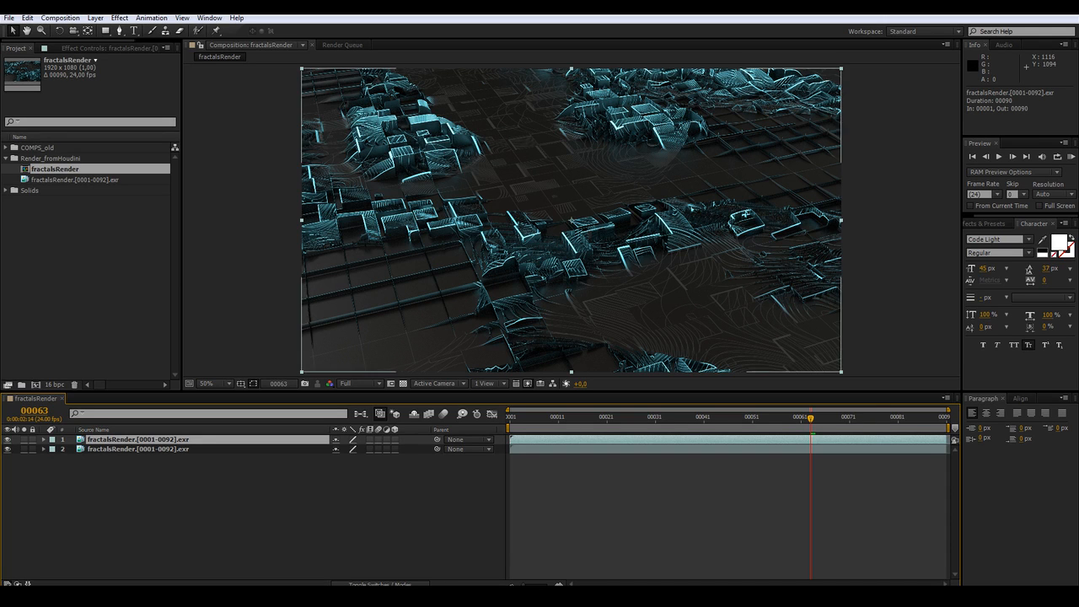
{"action": "key", "text": "F3"}
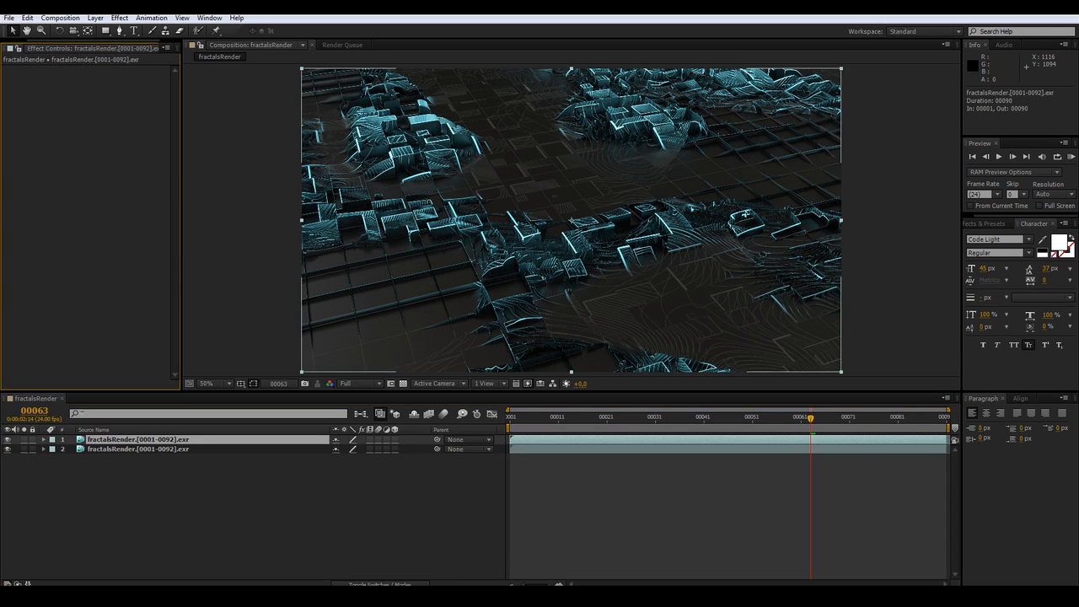
{"action": "right_click", "coordinate": [77, 99]}
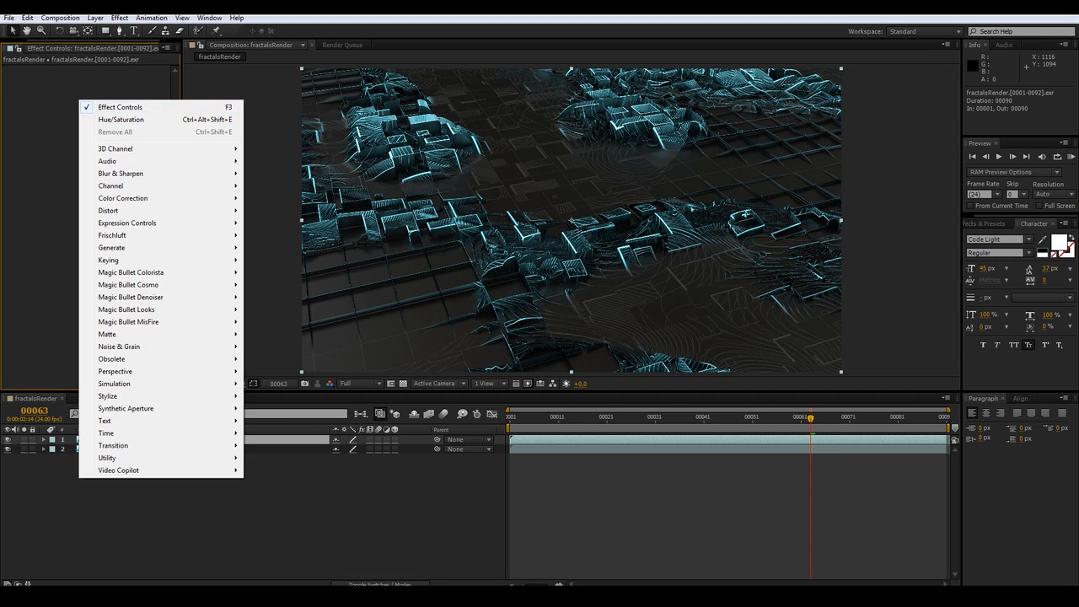
{"action": "right_click", "coordinate": [63, 115]}
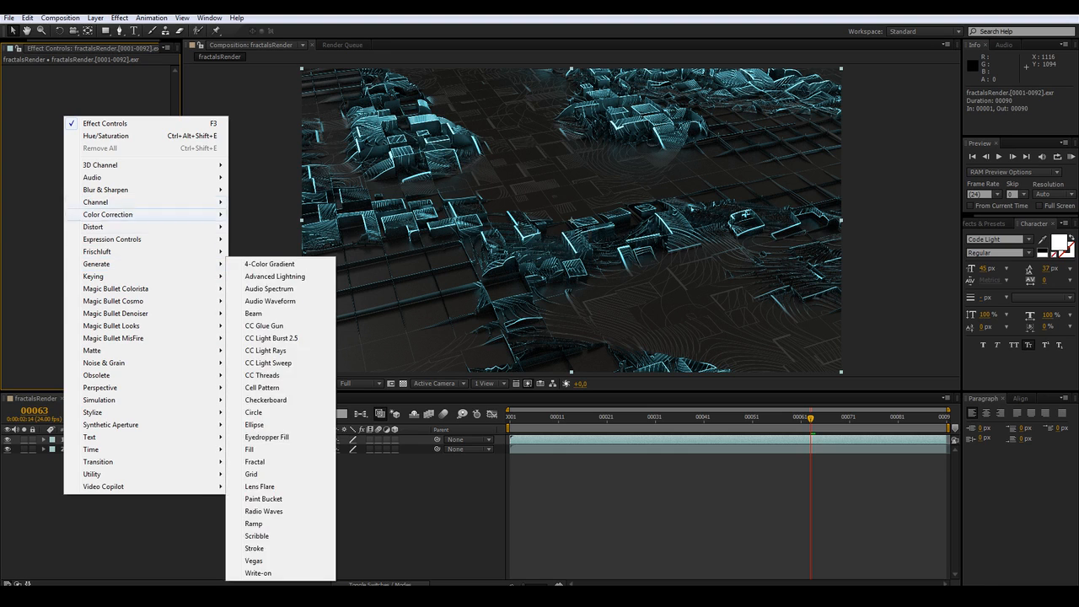
{"action": "mouse_move", "coordinate": [127, 165]}
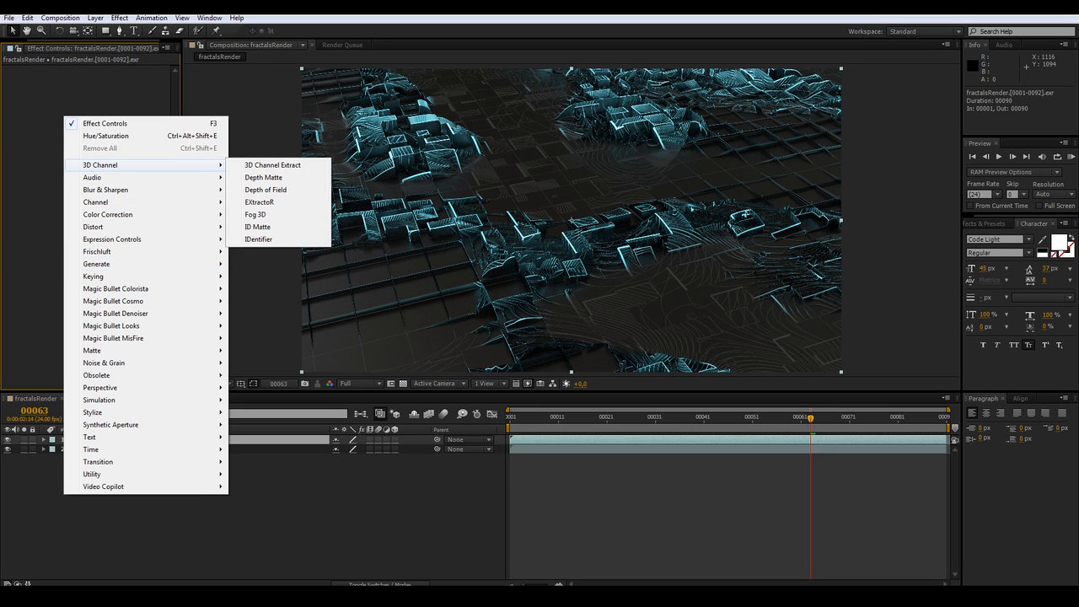
{"action": "left_click", "coordinate": [259, 203]}
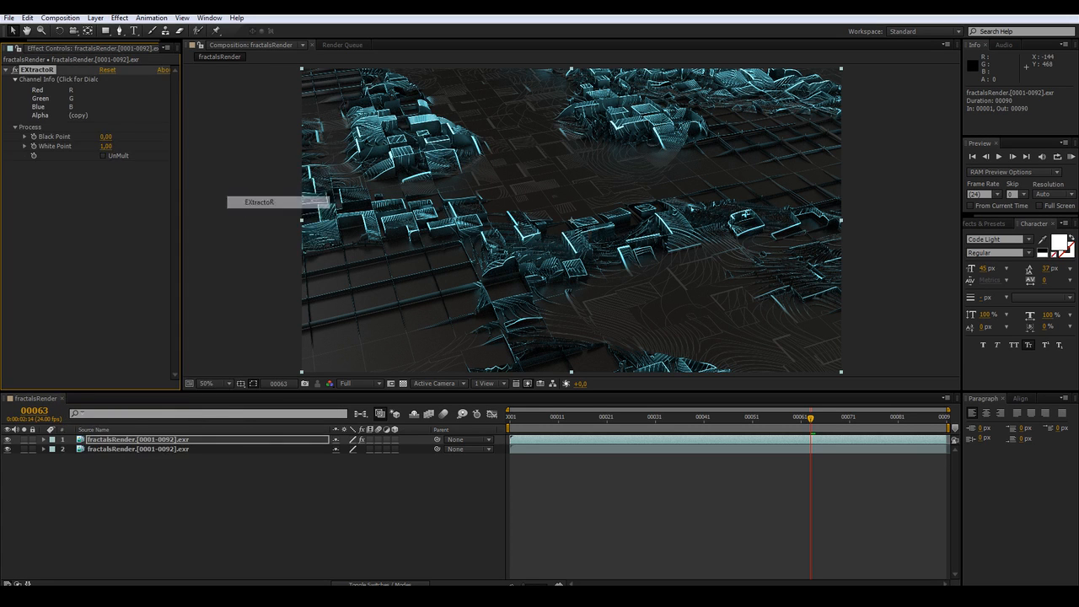
Set EXtractoR's red, green, blue and alpha channels all to Z
{"action": "left_click", "coordinate": [71, 99]}
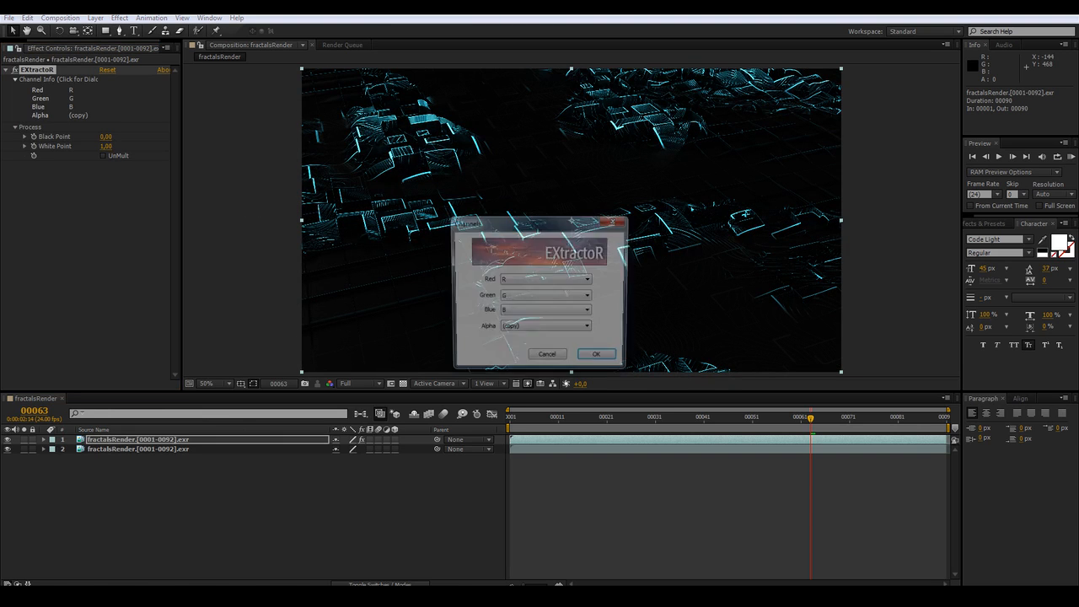
{"action": "left_click", "coordinate": [546, 280]}
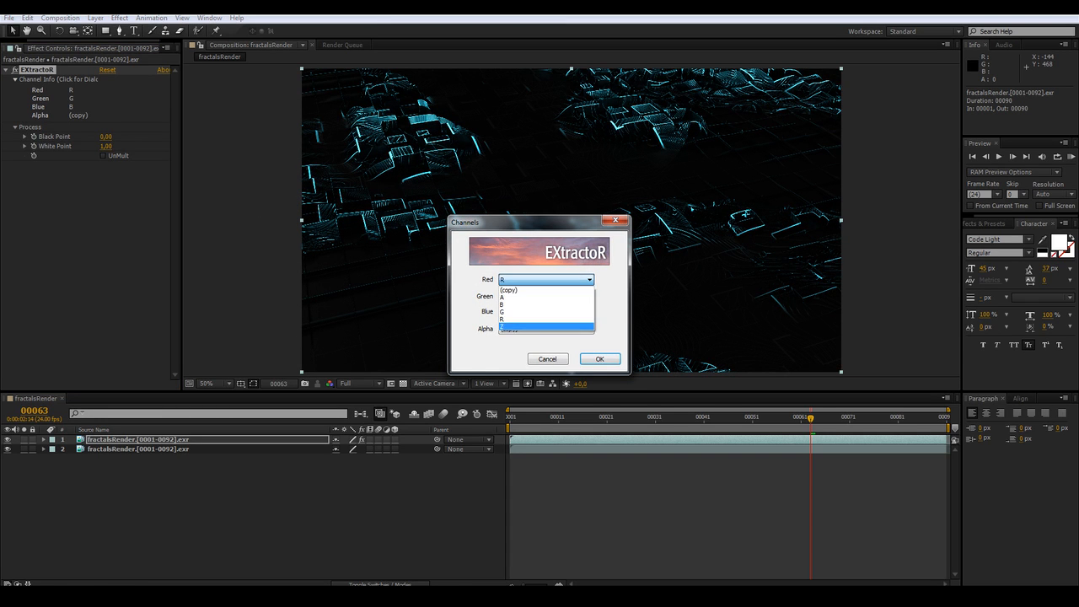
{"action": "left_click", "coordinate": [546, 327]}
{"action": "left_click", "coordinate": [546, 297]}
{"action": "left_click", "coordinate": [546, 343]}
{"action": "left_click", "coordinate": [546, 312]}
{"action": "left_click", "coordinate": [546, 358]}
{"action": "left_click", "coordinate": [546, 328]}
{"action": "left_click", "coordinate": [546, 375]}
{"action": "left_click", "coordinate": [599, 358]}
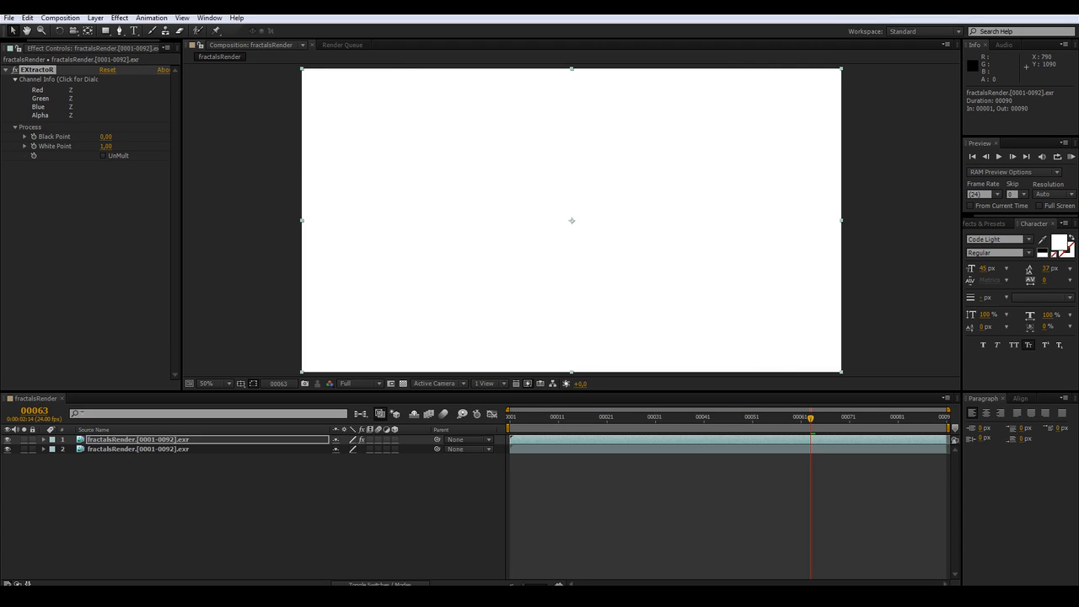
Precompose the extracted layer into a composition named Zdepth
{"action": "key", "text": "ctrl+shift+c"}
{"action": "left_click", "coordinate": [445, 307]}
{"action": "left_click_drag", "start_coordinate": [624, 245], "coordinate": [505, 246]}
{"action": "key", "text": "BackSpace"}
{"action": "type", "text": "Zdepth"}
{"action": "key", "text": "Return"}
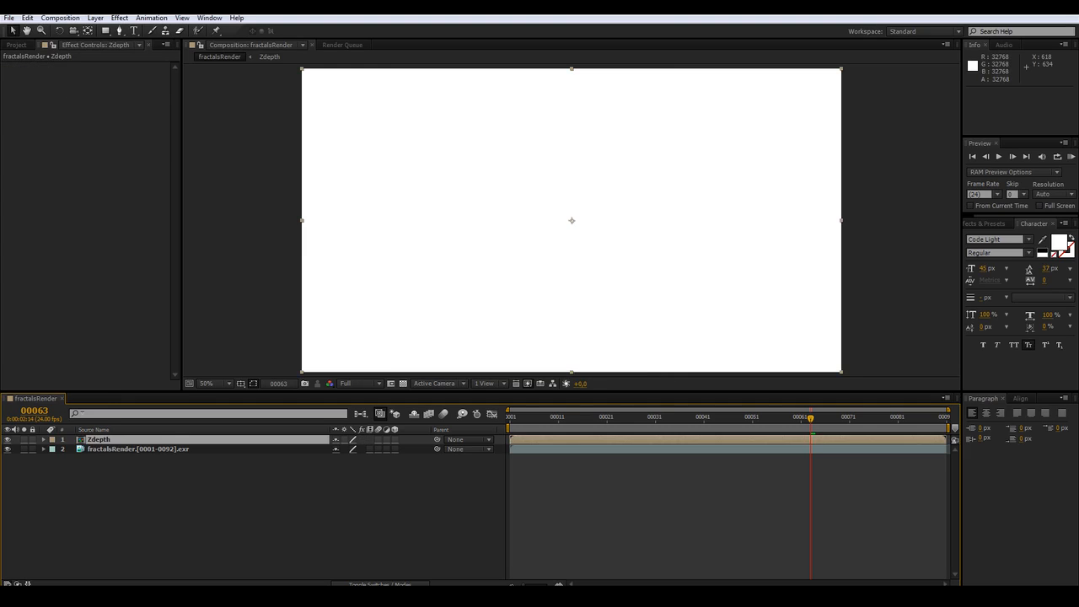
Set EXtractoR's black point to 2 and white point to 20
{"action": "left_click", "coordinate": [110, 136]}
{"action": "type", "text": "2"}
{"action": "key", "text": "Tab"}
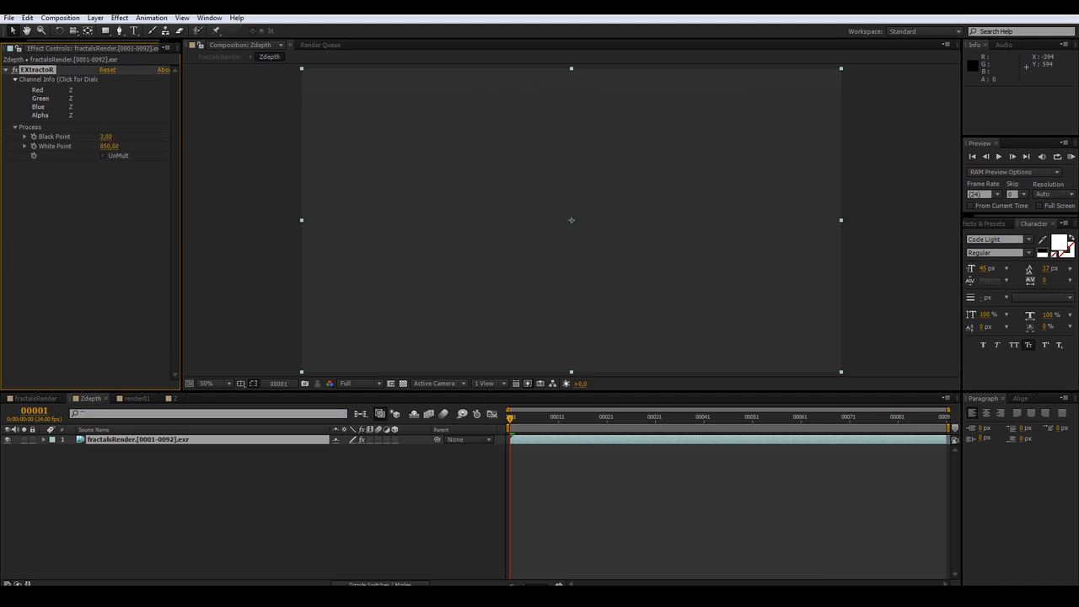
{"action": "type", "text": "20"}
{"action": "key", "text": "Return"}
Return to the fractalsRender composition and hide the Zdepth layer
{"action": "left_click", "coordinate": [244, 503]}
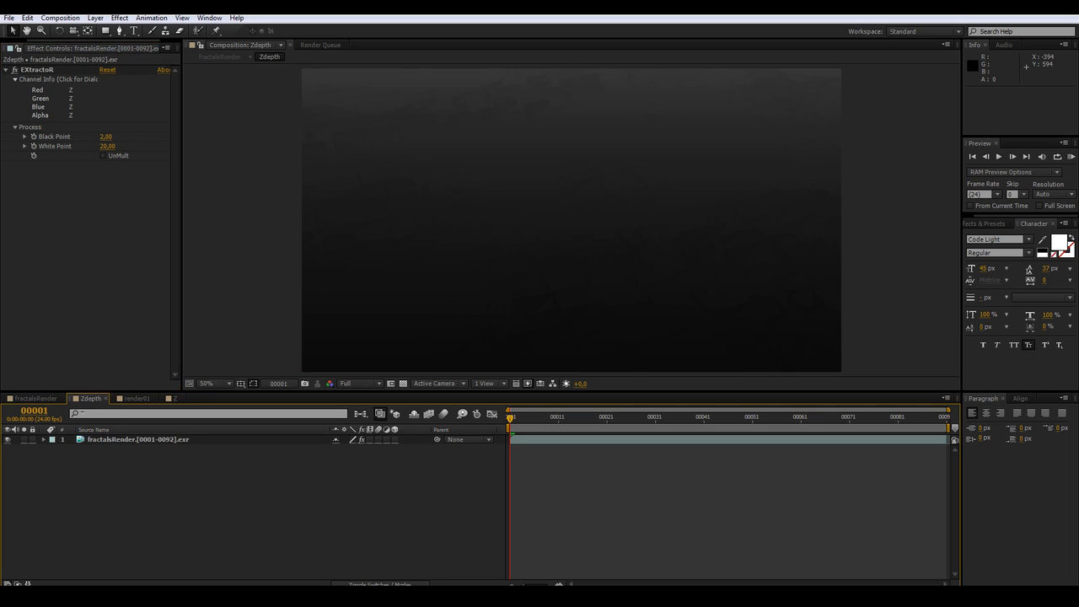
{"action": "left_click", "coordinate": [358, 384]}
{"action": "left_click", "coordinate": [446, 504]}
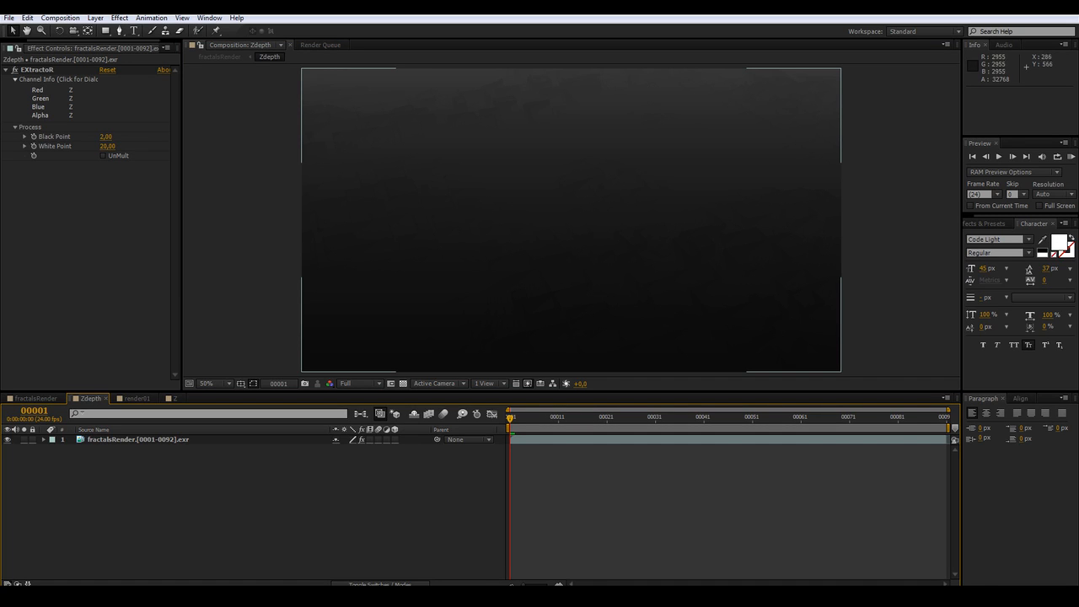
{"action": "key", "text": "Tab"}
{"action": "left_click", "coordinate": [292, 417]}
{"action": "left_click", "coordinate": [8, 439]}
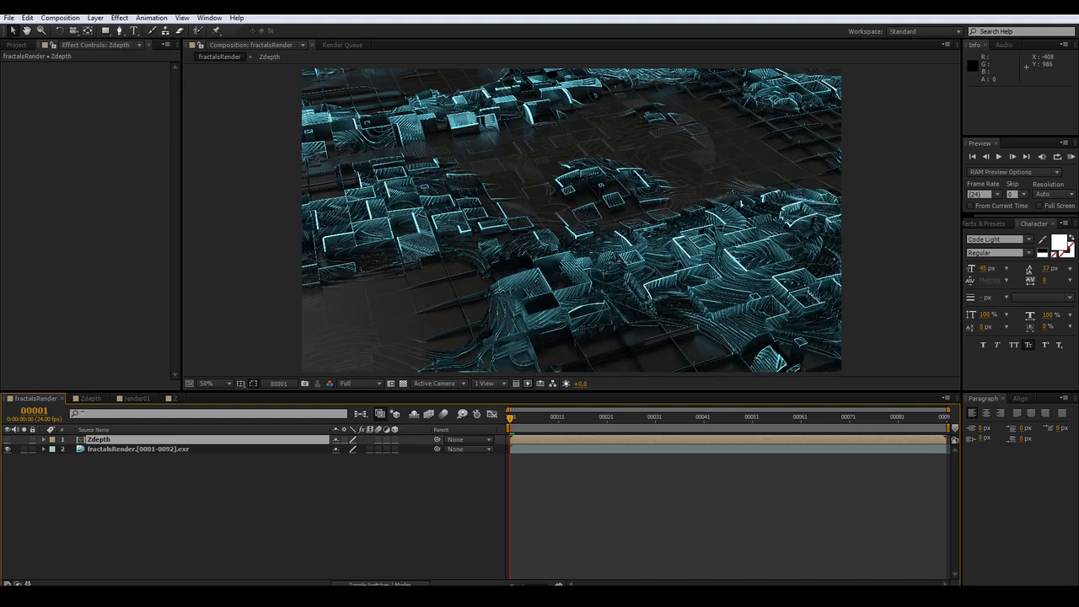
Add a new adjustment layer and apply the FL Depth Of Field effect to it
{"action": "left_click", "coordinate": [106, 497]}
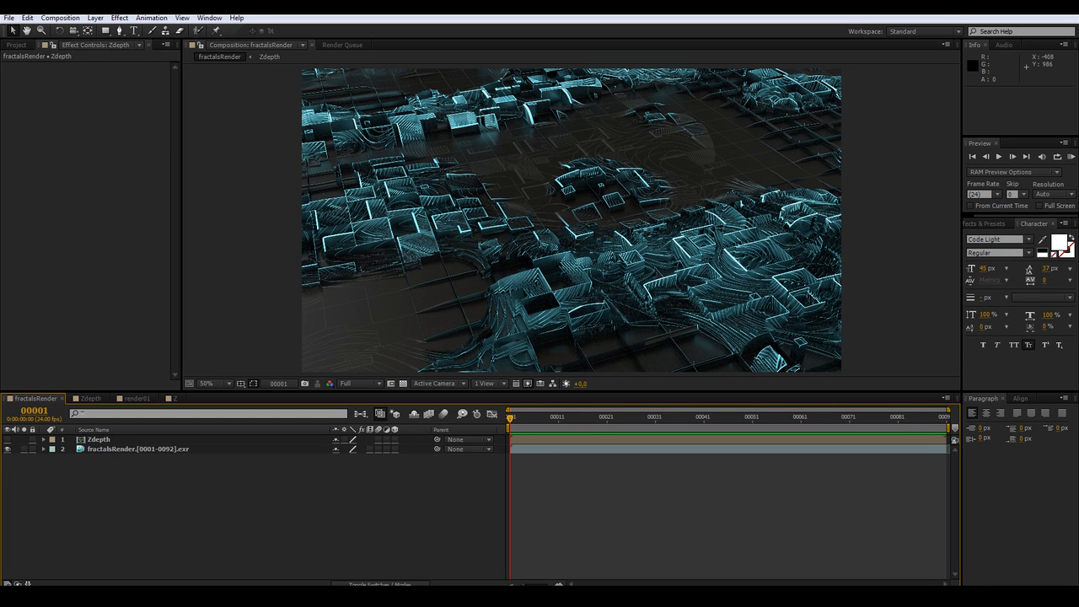
{"action": "key", "text": "ctrl+alt+y"}
{"action": "right_click", "coordinate": [77, 87]}
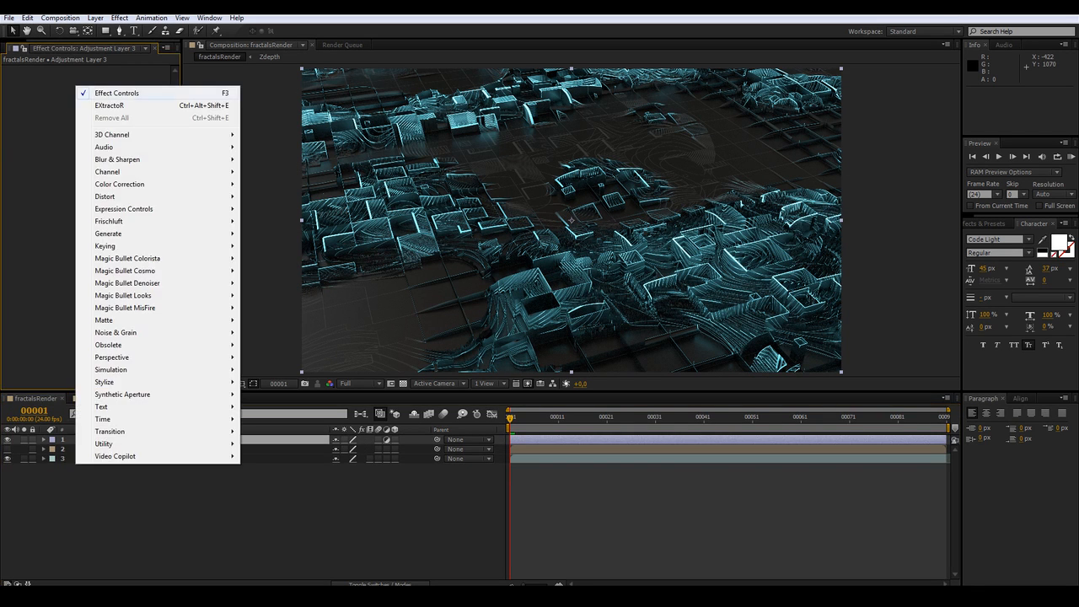
{"action": "mouse_move", "coordinate": [127, 220]}
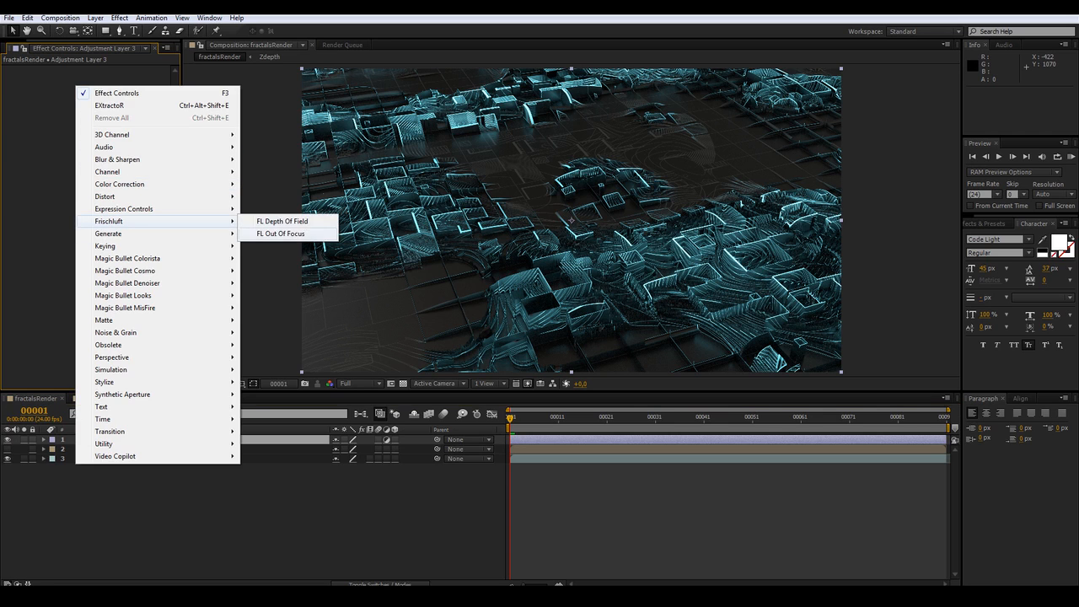
{"action": "left_click", "coordinate": [286, 221]}
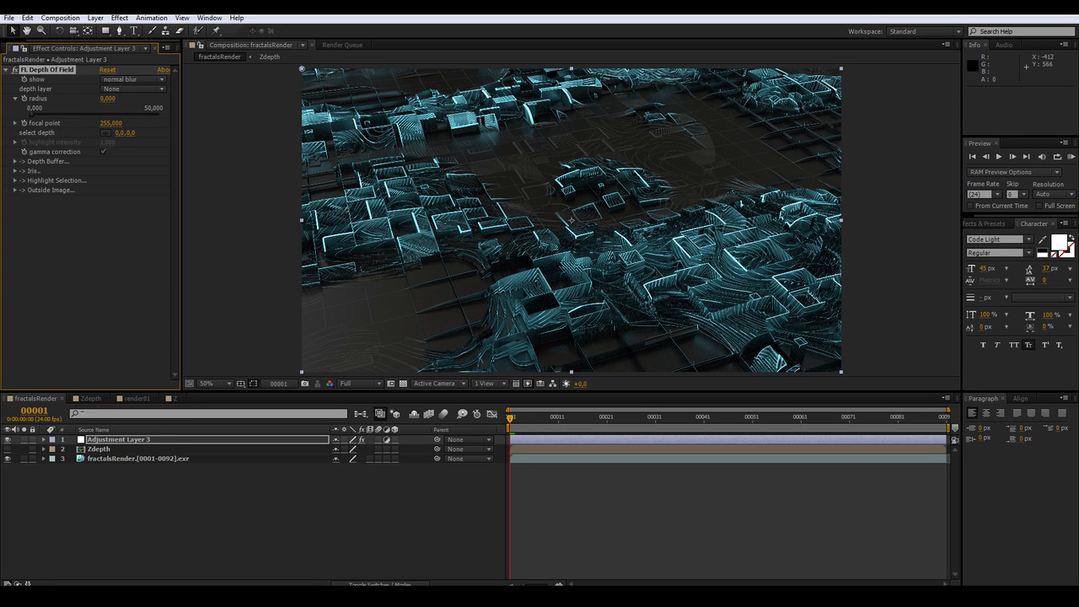
Set the depth of field's depth layer to the Zdepth layer and its radius to 50
{"action": "left_click", "coordinate": [133, 88]}
{"action": "left_click", "coordinate": [135, 130]}
{"action": "left_click", "coordinate": [108, 99]}
{"action": "type", "text": "50"}
{"action": "key", "text": "Return"}
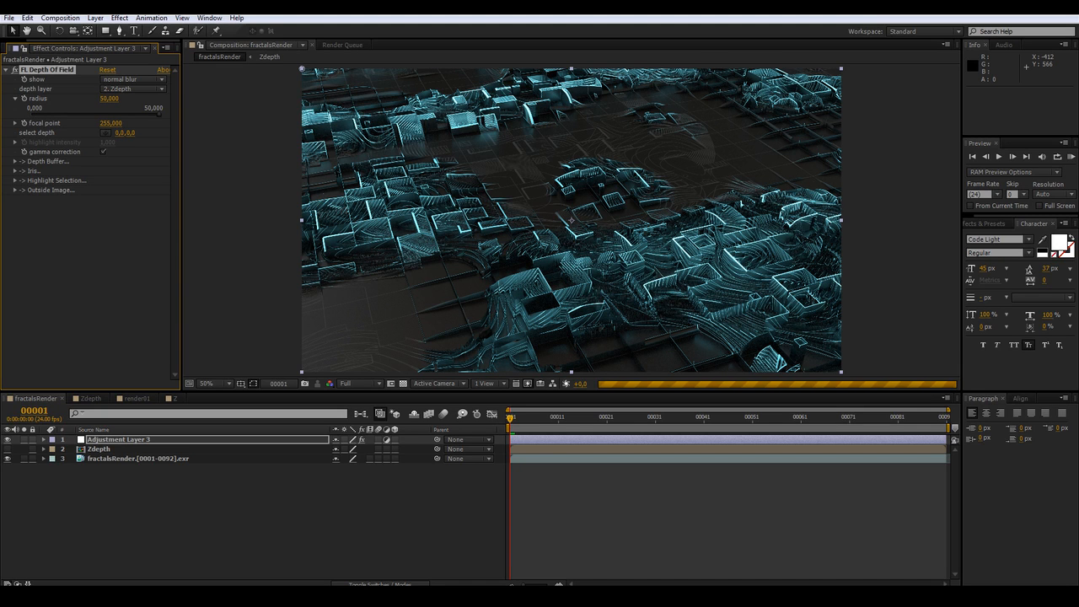
Pick the focal depth in the upper part of the frame and raise the blur radius to 150
{"action": "left_click", "coordinate": [105, 132]}
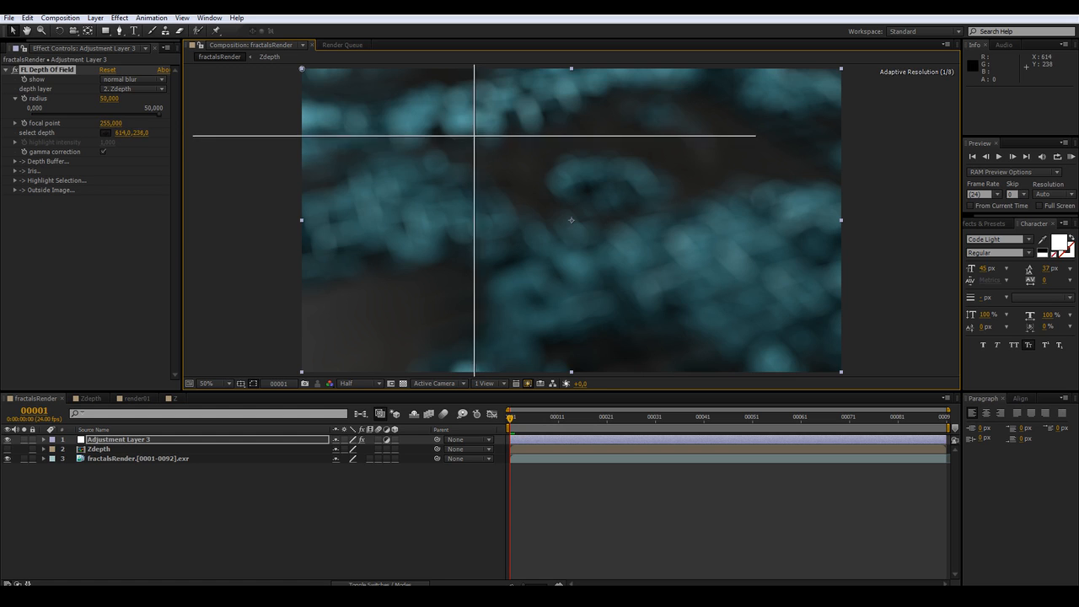
{"action": "left_click", "coordinate": [475, 135]}
{"action": "left_click_drag", "start_coordinate": [474, 135], "coordinate": [472, 116]}
{"action": "left_click", "coordinate": [108, 99]}
{"action": "type", "text": "150"}
{"action": "key", "text": "Return"}
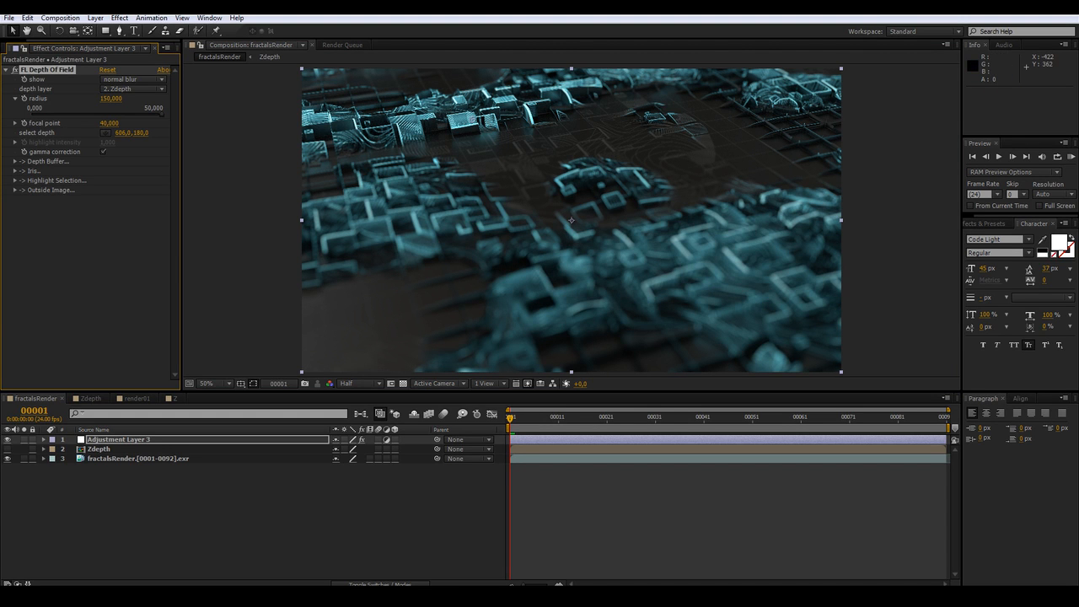
Expand the Depth Buffer options and re-pick the focal depth on the terrain near the top of the frame
{"action": "left_click", "coordinate": [15, 171]}
{"action": "left_click", "coordinate": [15, 171]}
{"action": "left_click", "coordinate": [15, 161]}
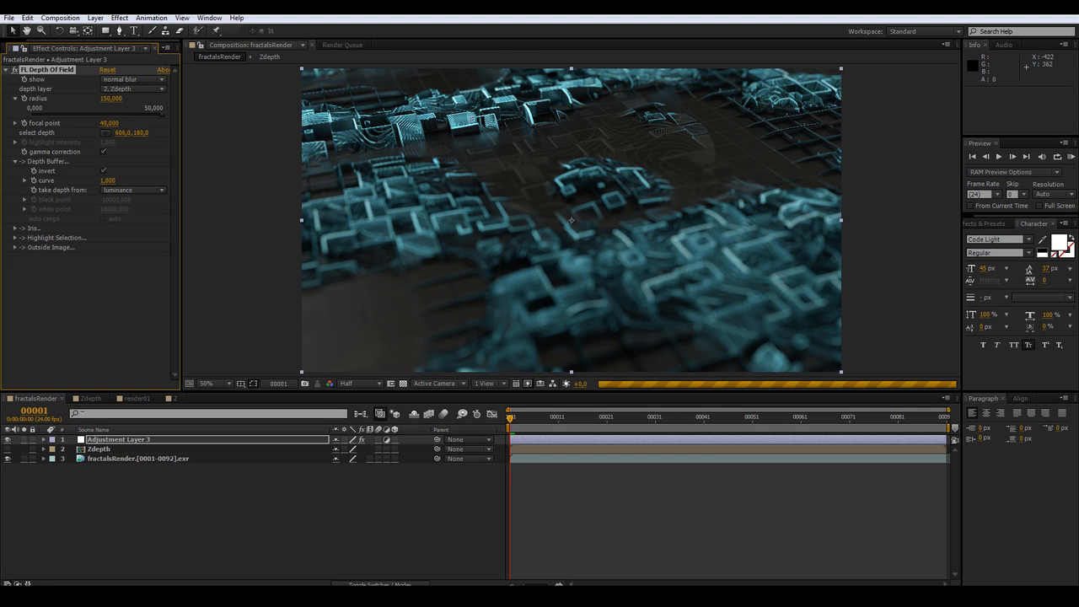
{"action": "left_click", "coordinate": [105, 133]}
{"action": "left_click", "coordinate": [481, 118]}
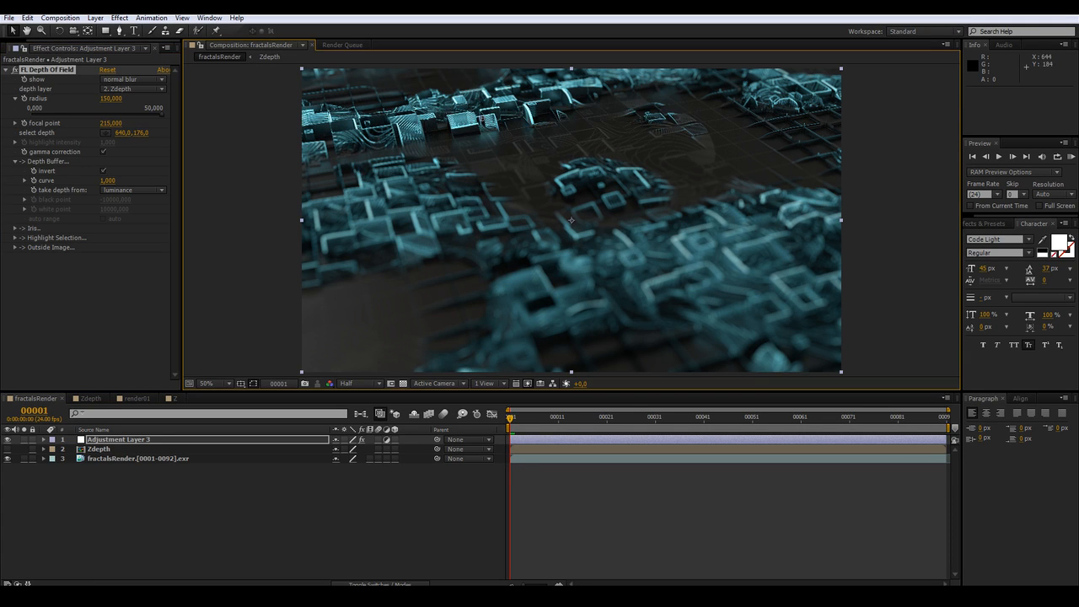
{"action": "left_click_drag", "start_coordinate": [572, 143], "coordinate": [579, 147]}
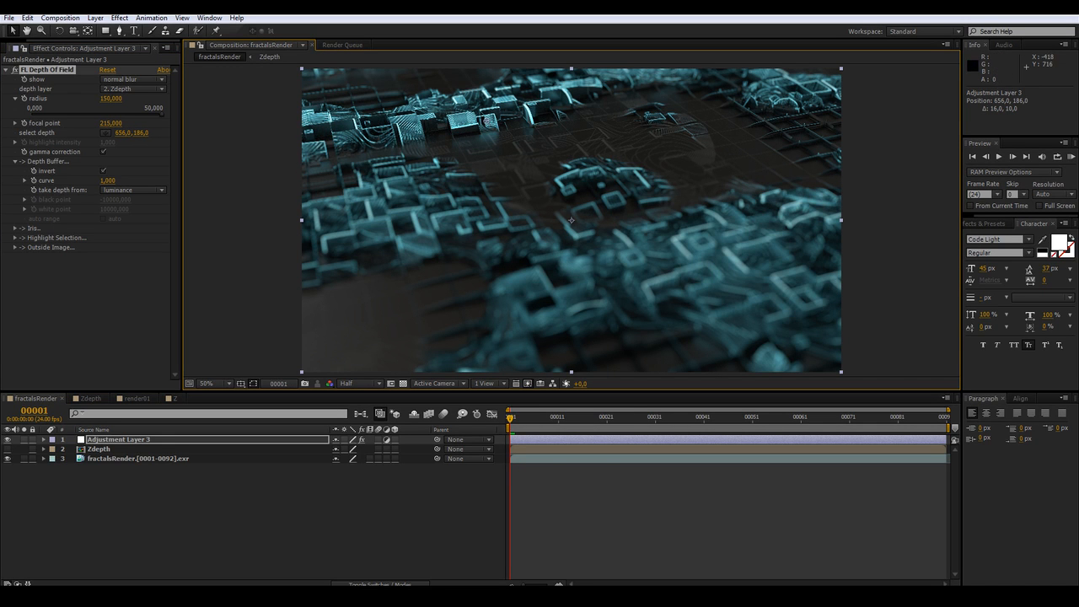
Expand the Iris options and set rounded facets to 0
{"action": "left_click", "coordinate": [16, 228]}
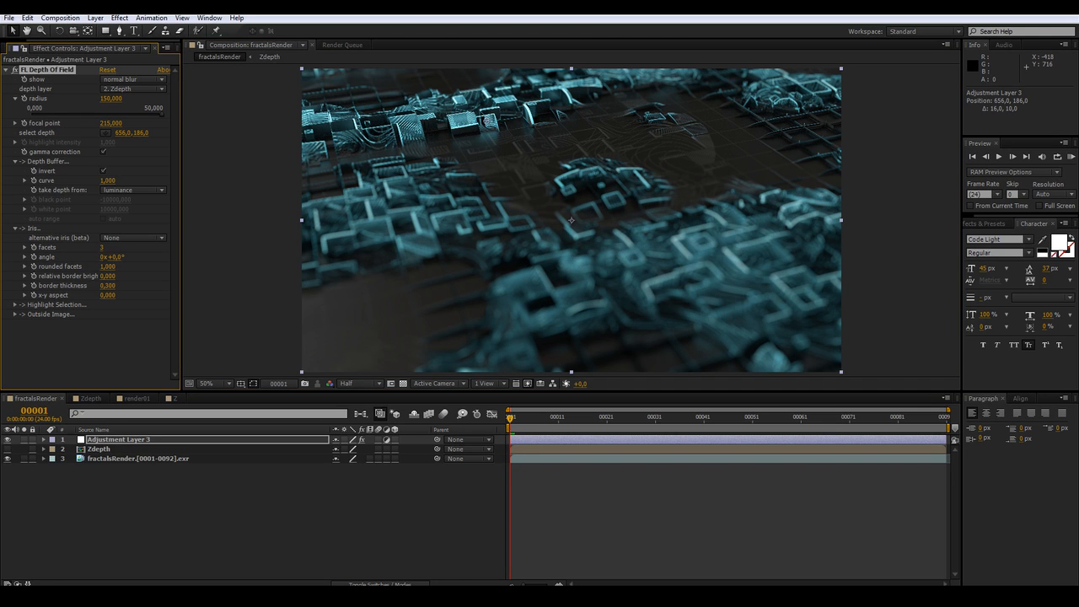
{"action": "left_click", "coordinate": [102, 248]}
{"action": "key", "text": "Return"}
{"action": "left_click", "coordinate": [105, 266]}
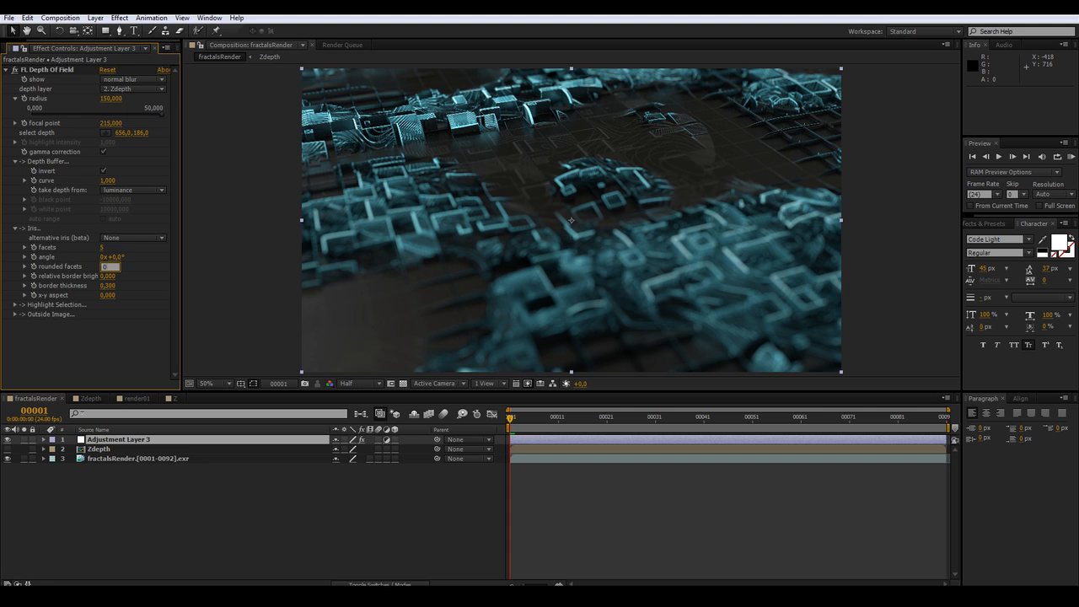
{"action": "type", "text": "0"}
{"action": "key", "text": "Return"}
Set a keyframe on the focal point and move it to about frame 11
{"action": "left_click", "coordinate": [118, 439]}
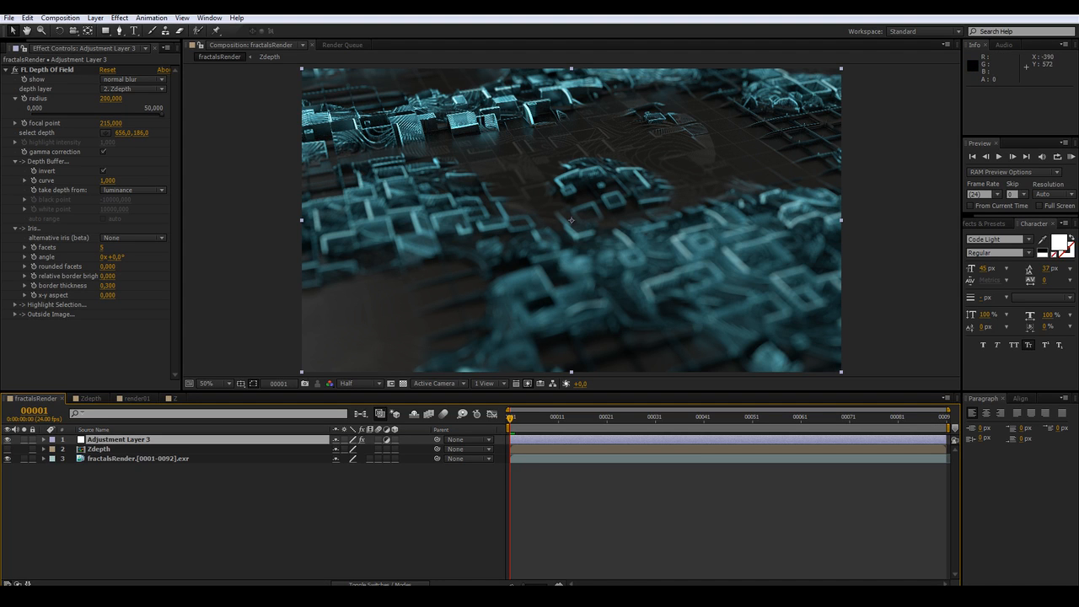
{"action": "left_click", "coordinate": [25, 123]}
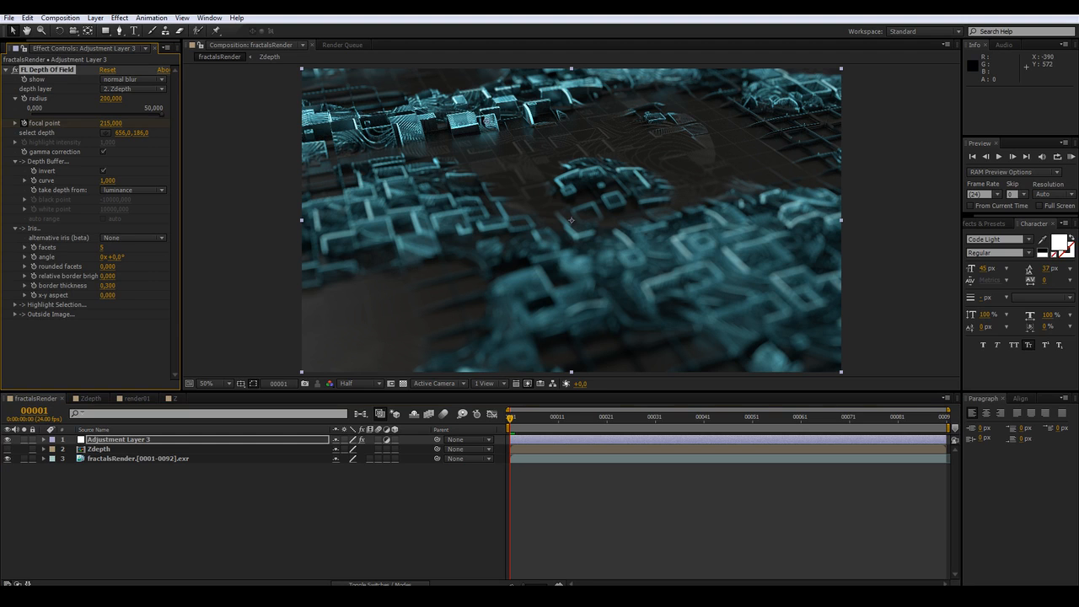
{"action": "key", "text": "u"}
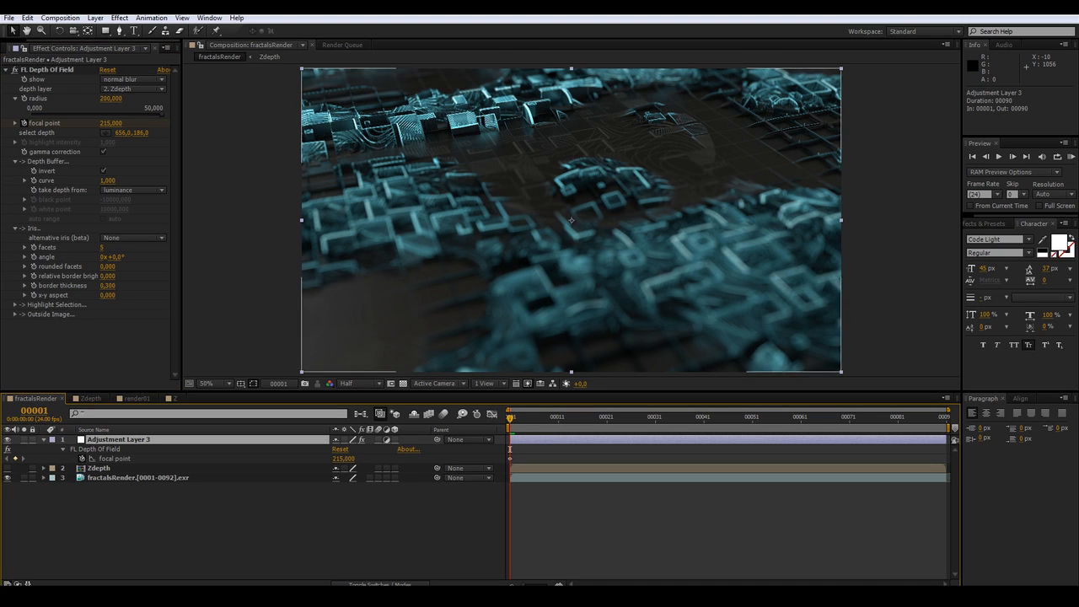
{"action": "left_click_drag", "start_coordinate": [510, 459], "coordinate": [558, 458]}
Pick new focal depths in the viewer at about frames 41 and 61 to animate the focal point
{"action": "left_click_drag", "start_coordinate": [557, 417], "coordinate": [703, 418]}
{"action": "left_click_drag", "start_coordinate": [485, 117], "coordinate": [543, 245]}
{"action": "left_click_drag", "start_coordinate": [703, 449], "coordinate": [801, 448]}
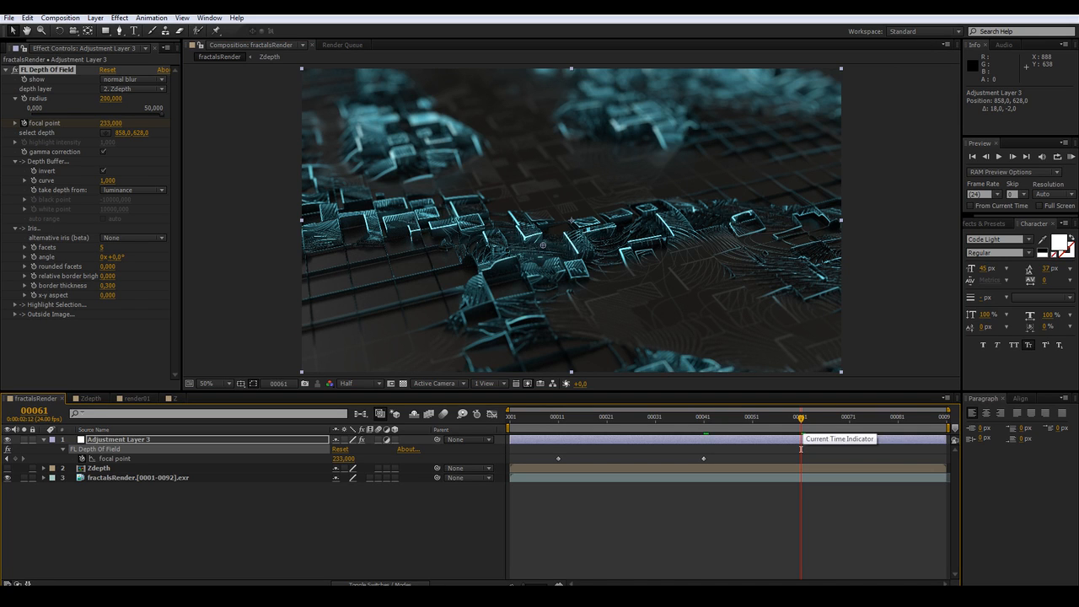
{"action": "left_click_drag", "start_coordinate": [543, 246], "coordinate": [613, 235]}
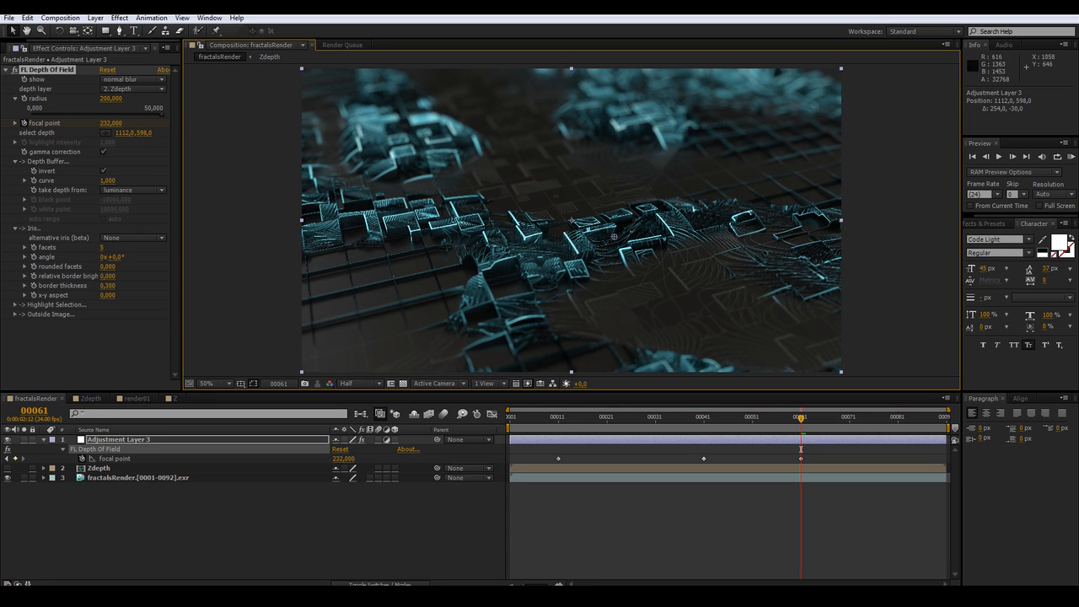
{"action": "left_click", "coordinate": [612, 521]}
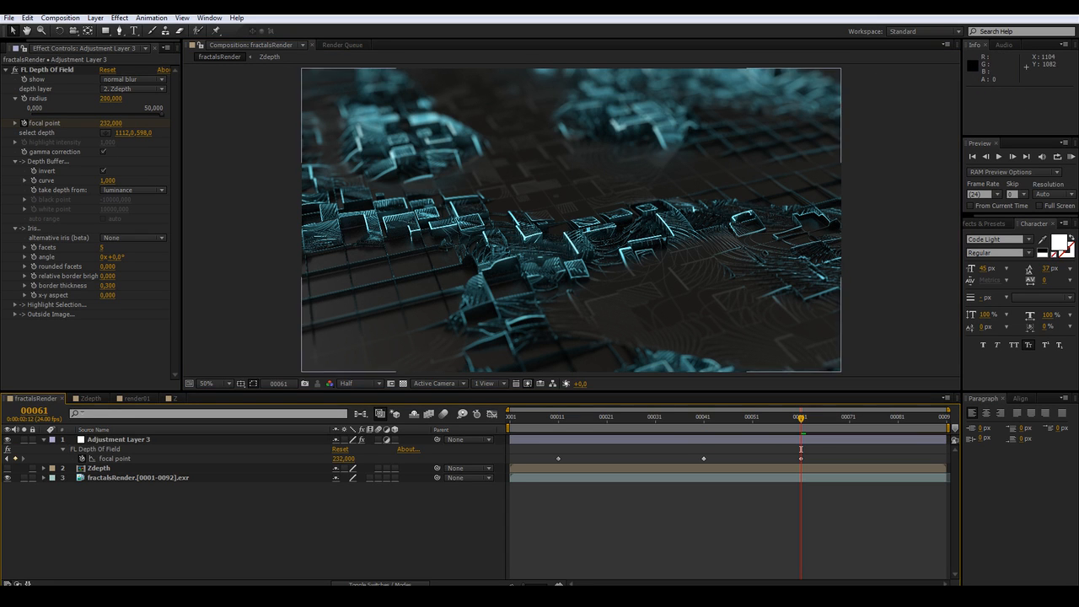
{"action": "left_click_drag", "start_coordinate": [553, 417], "coordinate": [708, 449]}
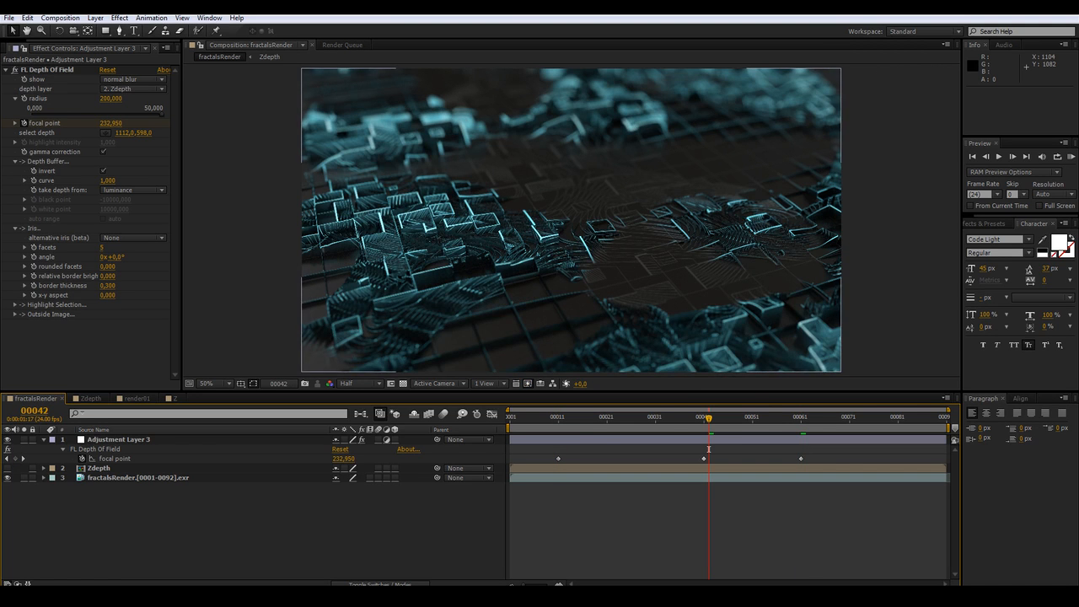
{"action": "key", "text": "u"}
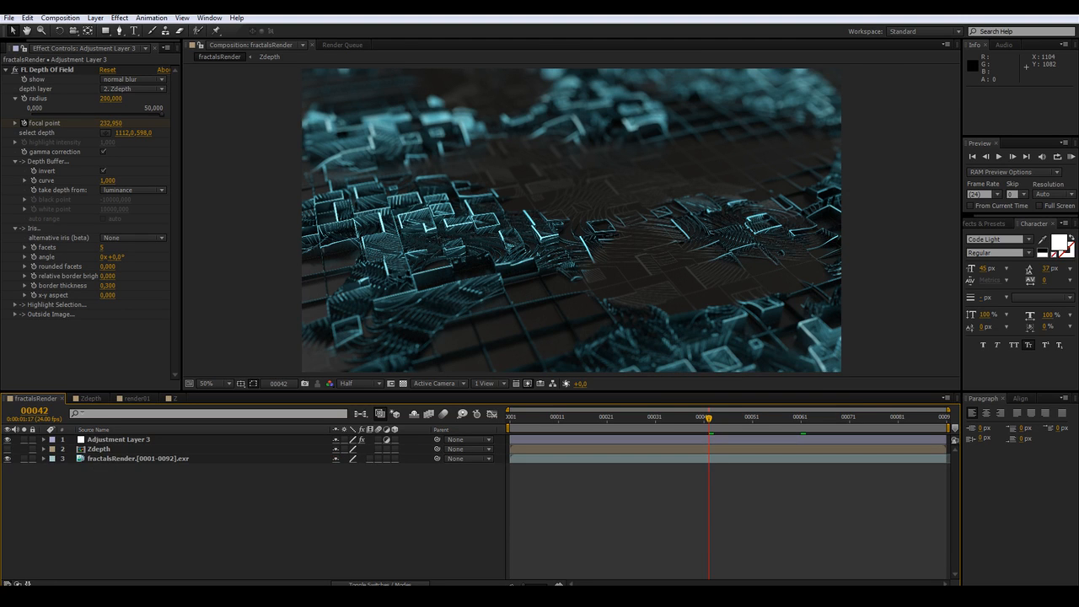
Rename the depth-of-field adjustment layer to Zdepth
{"action": "left_click", "coordinate": [119, 439]}
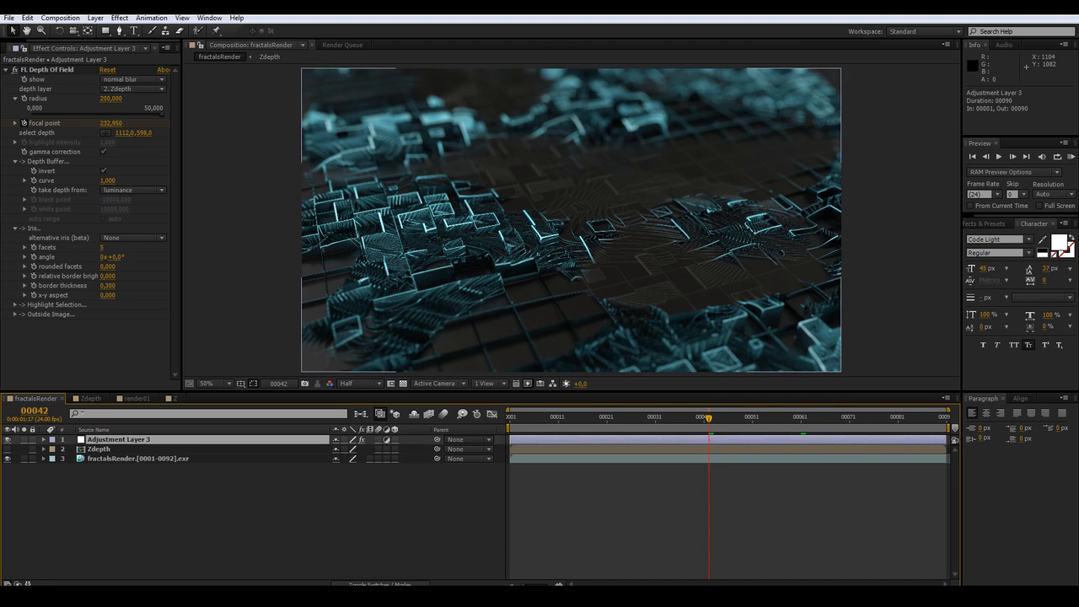
{"action": "key", "text": "Return"}
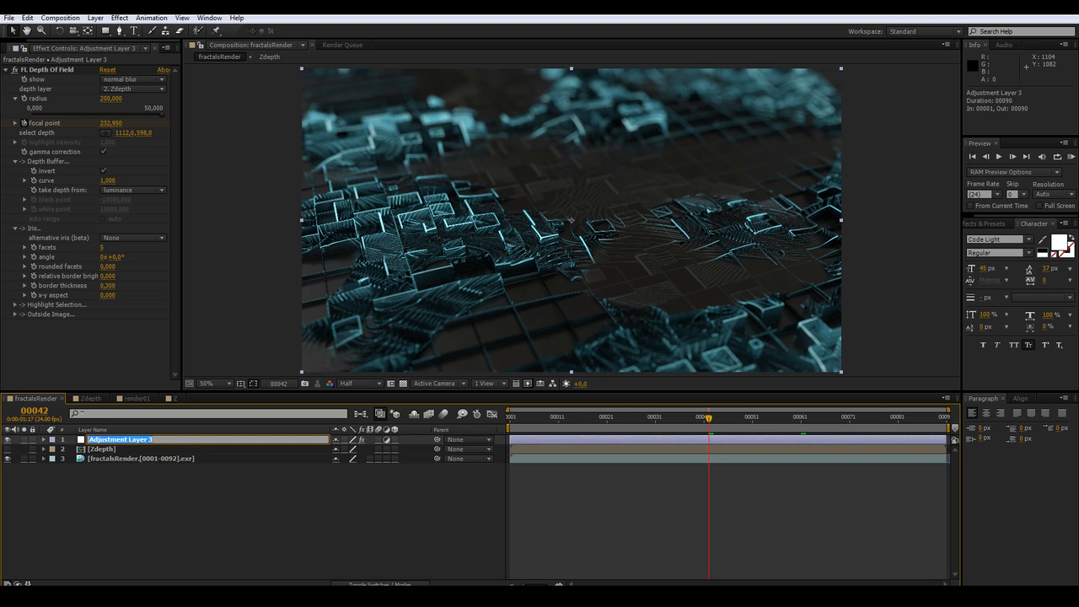
{"action": "type", "text": "Zdepth"}
{"action": "key", "text": "Return"}
{"action": "key", "text": "F2"}
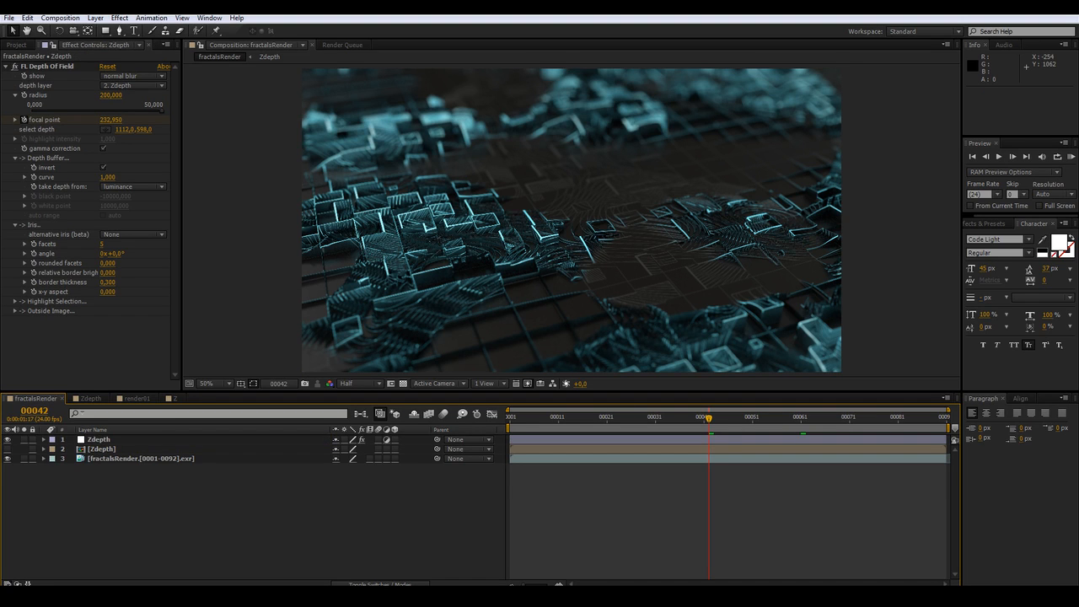
Add another adjustment layer and name it Looks
{"action": "key", "text": "ctrl+alt+y"}
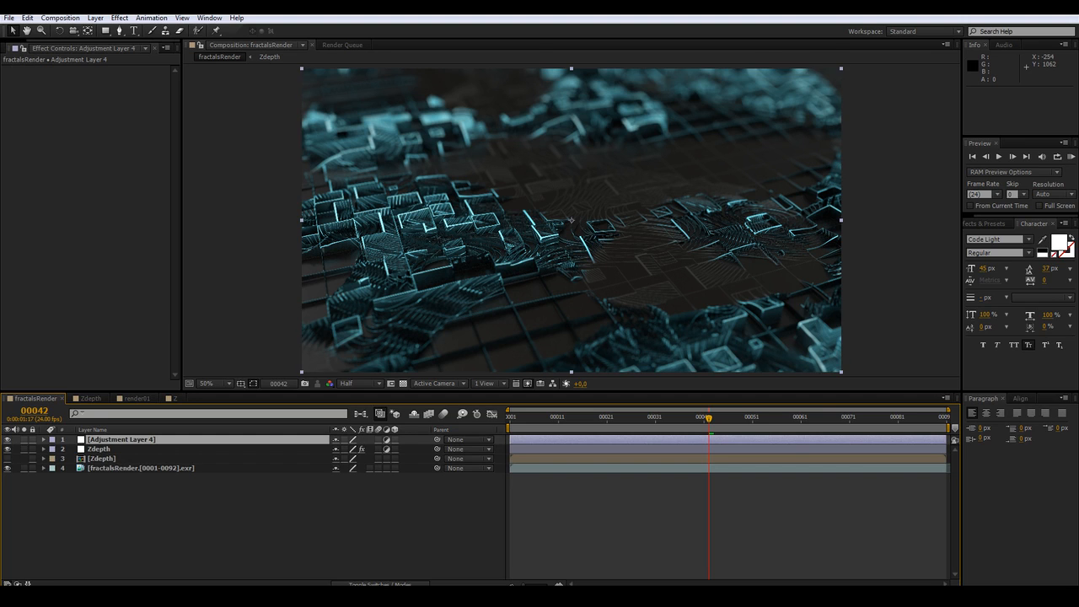
{"action": "key", "text": "Return"}
{"action": "type", "text": "Loo"}
{"action": "key", "text": "Return"}
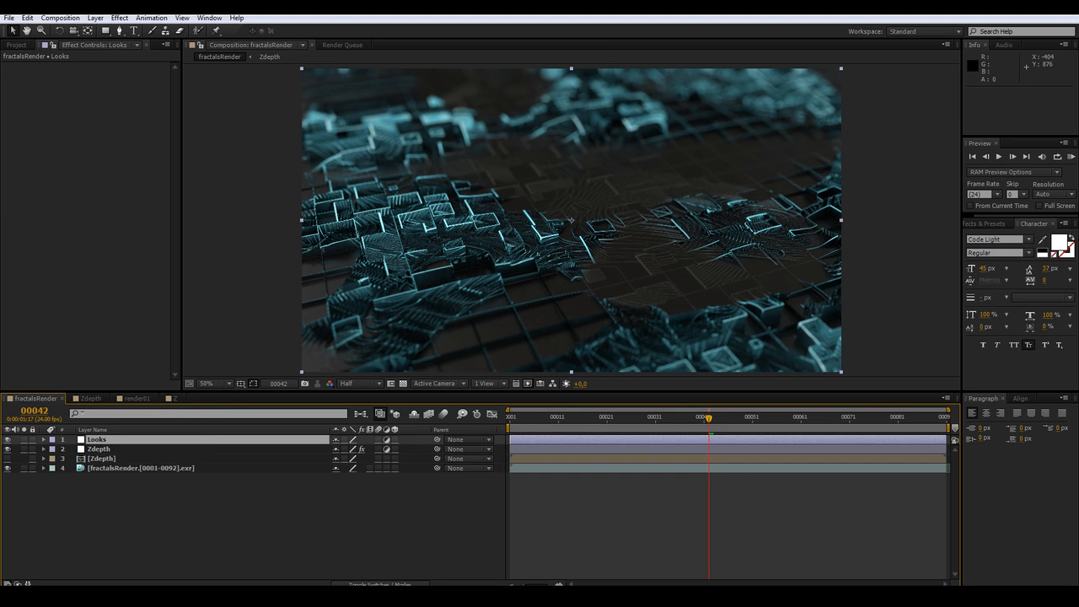
Apply the Magic Bullet Looks effect to the Looks layer
{"action": "right_click", "coordinate": [65, 111]}
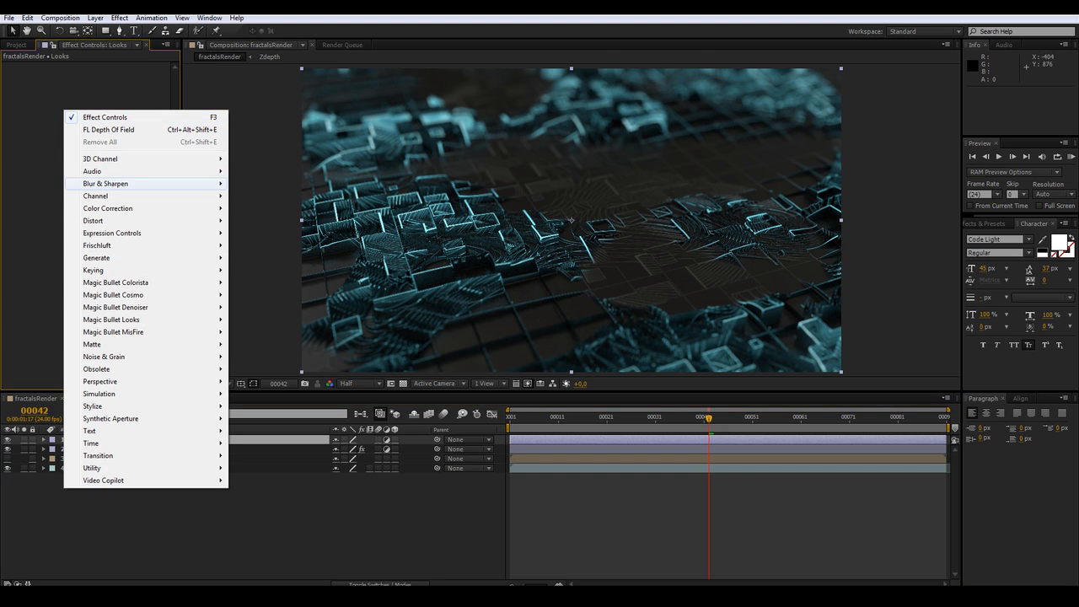
{"action": "mouse_move", "coordinate": [111, 319]}
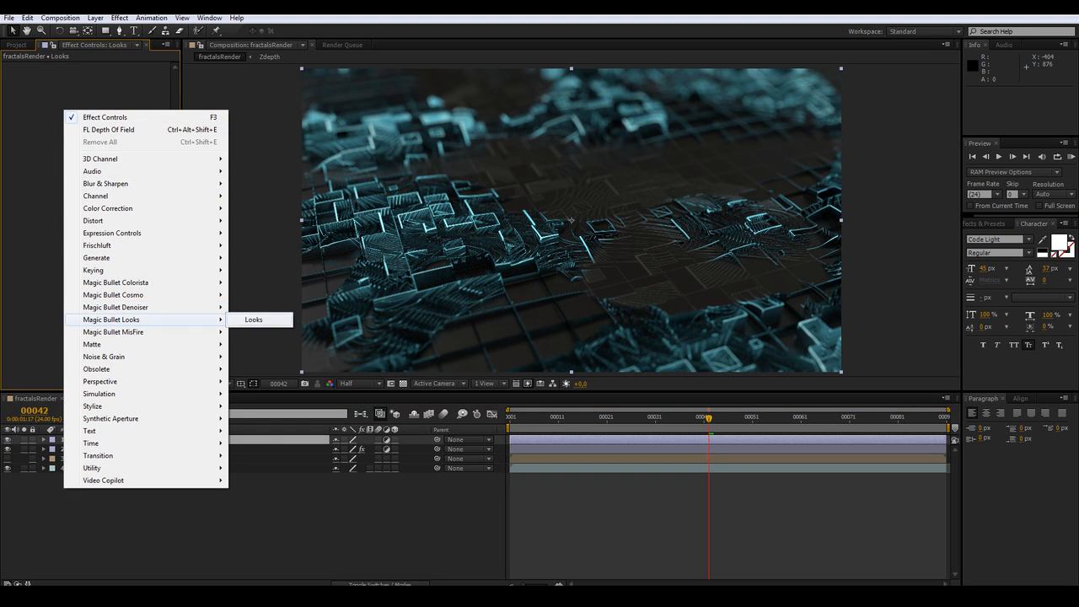
{"action": "left_click", "coordinate": [254, 320]}
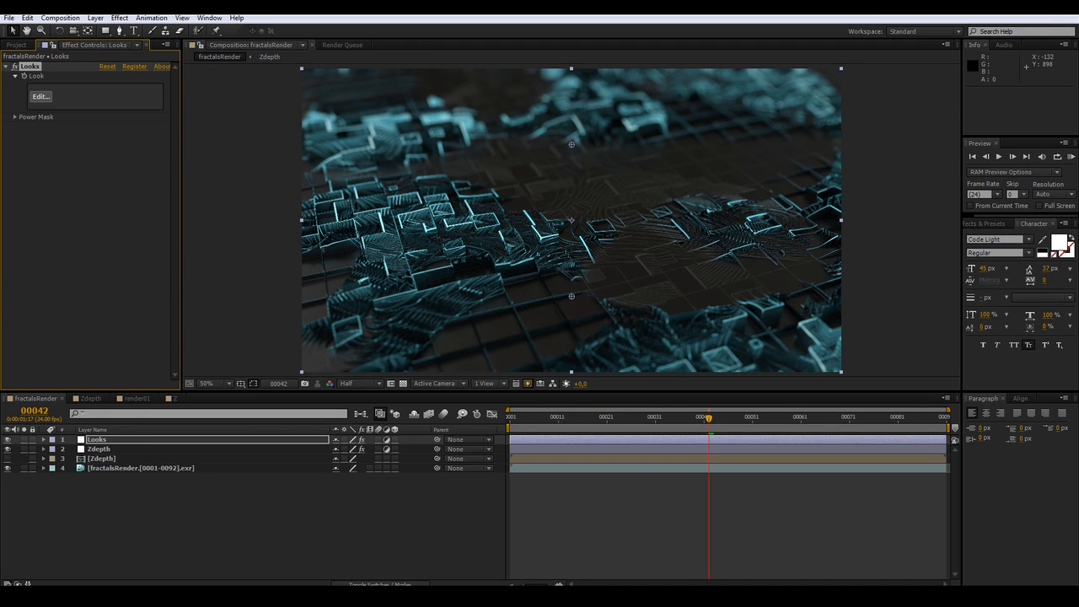
Open the Looks editor, apply the Subtle Film Soft preset, and finish
{"action": "left_click", "coordinate": [41, 97]}
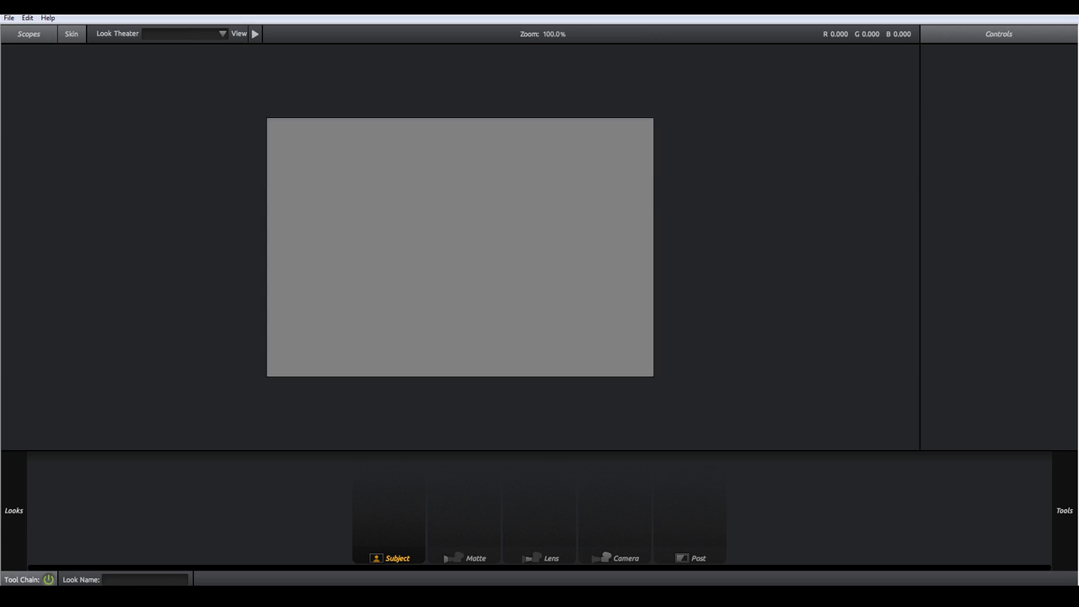
{"action": "scroll", "coordinate": [126, 253], "scroll_direction": "down", "scroll_amount": 15}
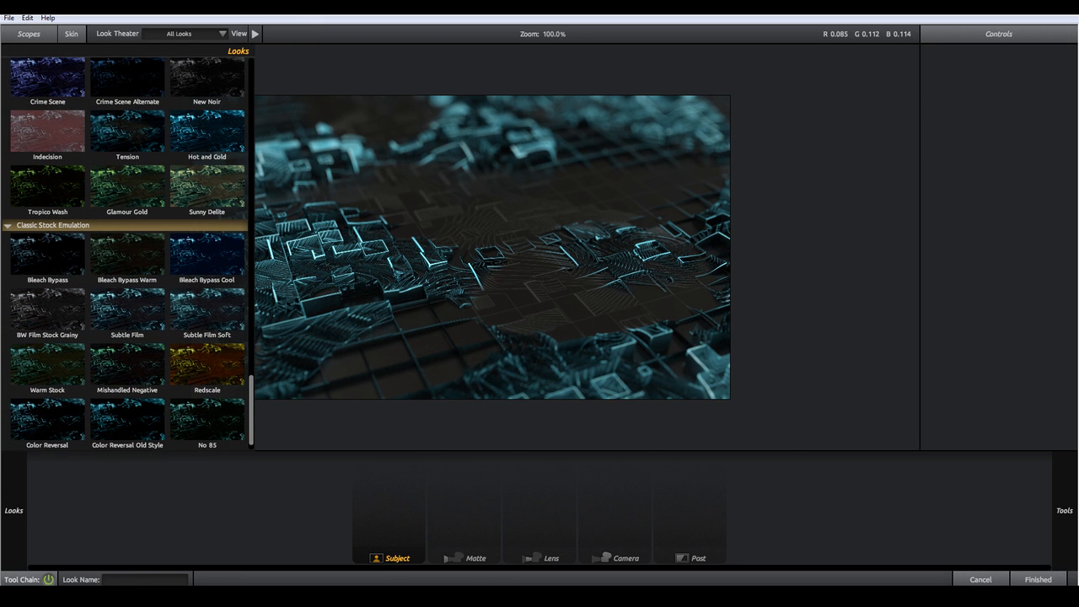
{"action": "left_click", "coordinate": [207, 310]}
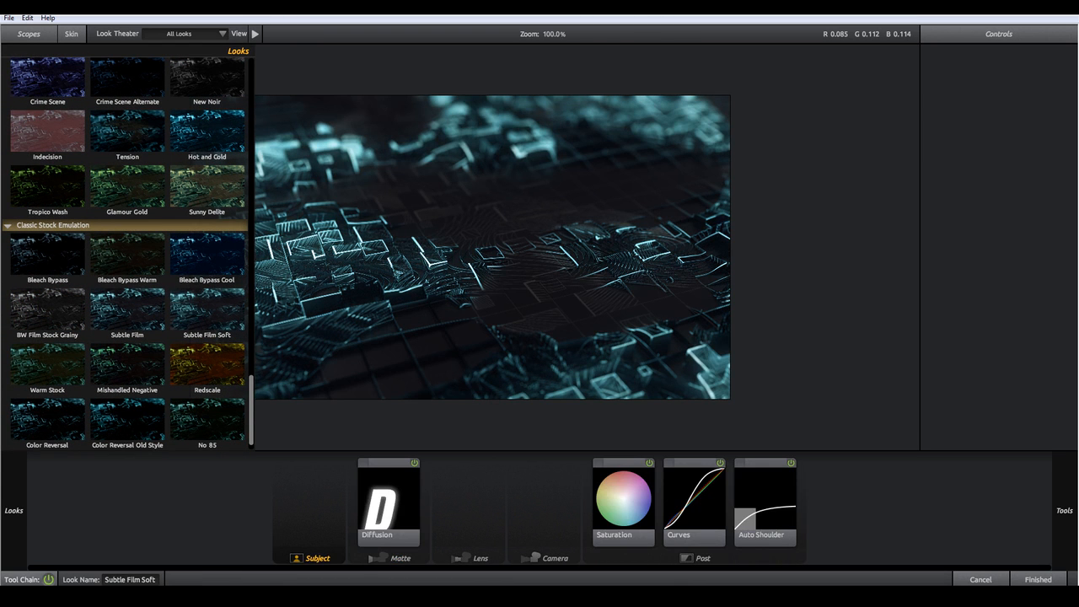
{"action": "scroll", "coordinate": [126, 253], "scroll_direction": "down", "scroll_amount": 1}
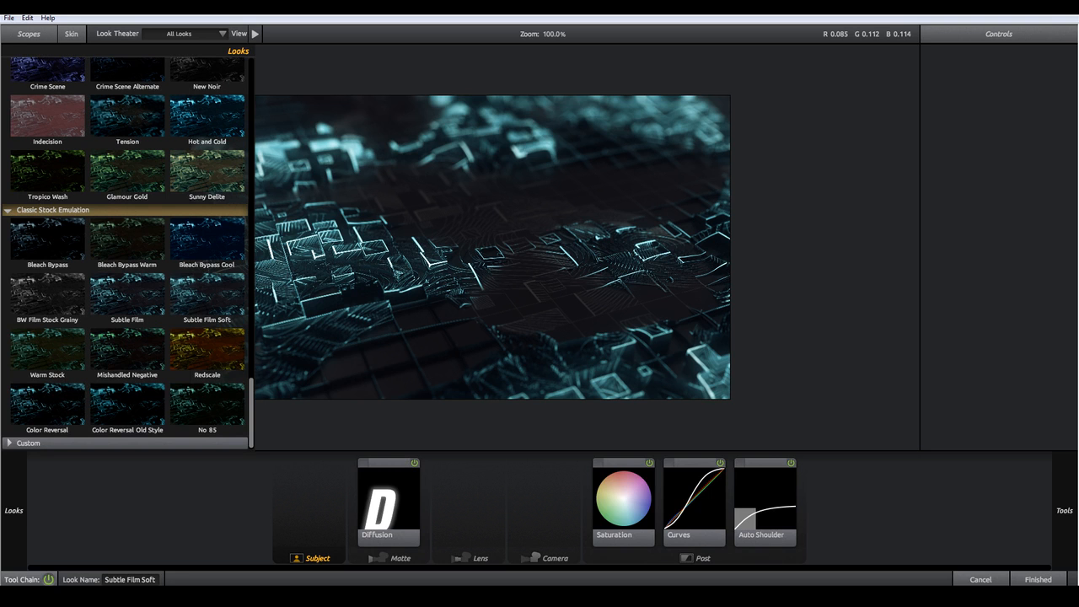
{"action": "left_click", "coordinate": [1037, 579]}
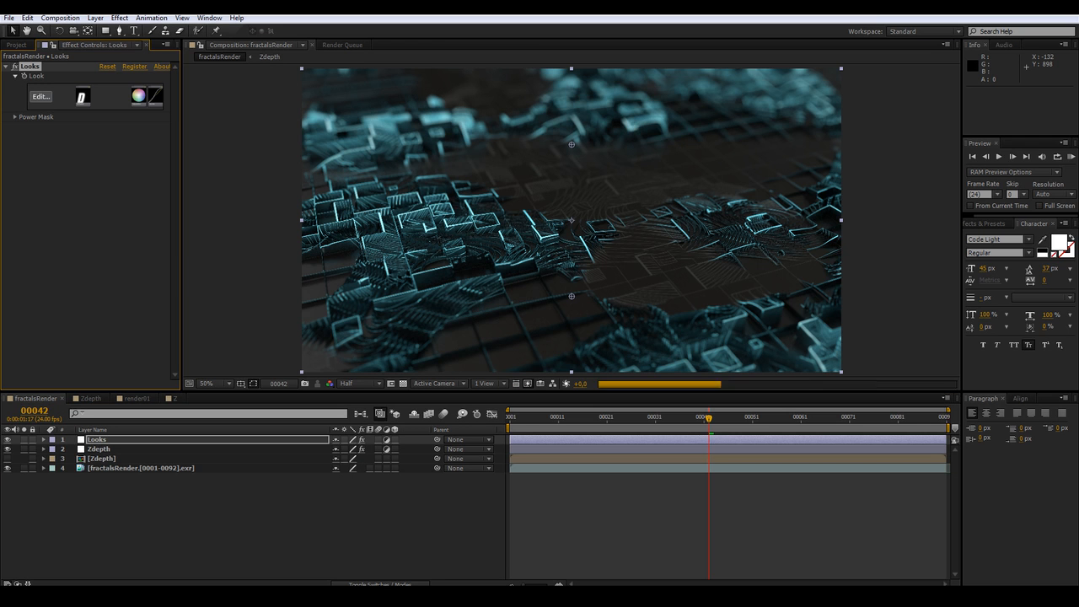
Move the Looks layer below the Zdepth adjustment layer
{"action": "left_click_drag", "start_coordinate": [98, 439], "coordinate": [101, 454]}
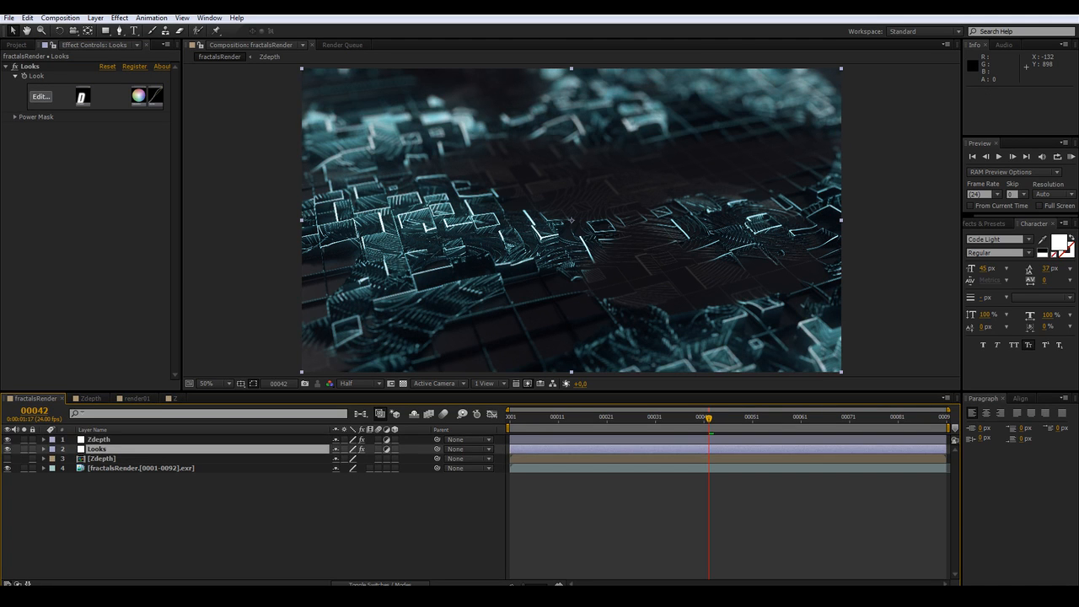
{"action": "key", "text": "ctrl+shift+a"}
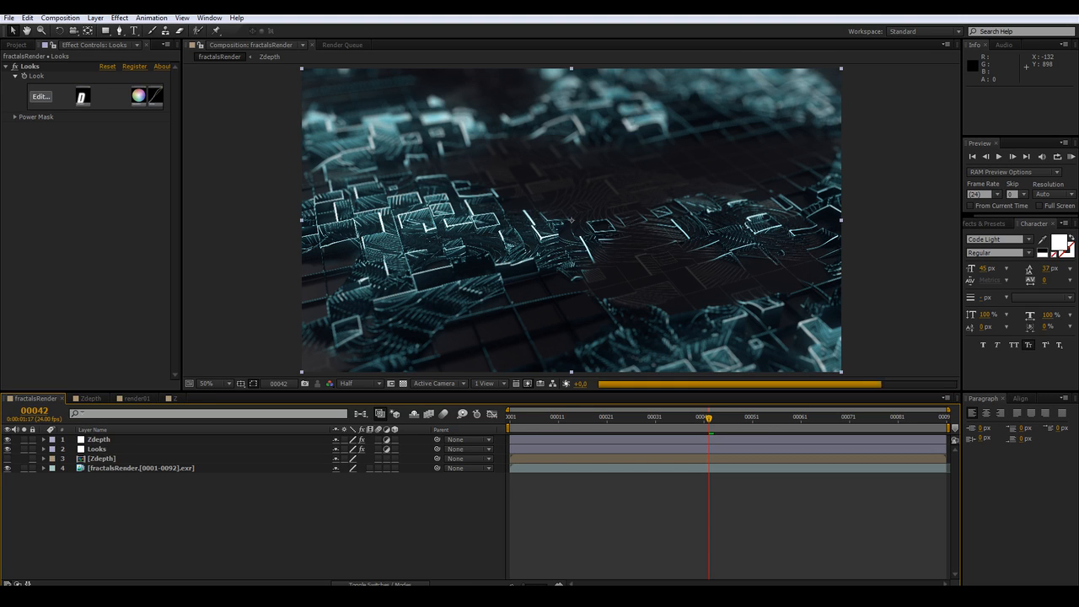
Add a new adjustment layer named CC and move it below the Looks layer
{"action": "key", "text": "ctrl+alt+y"}
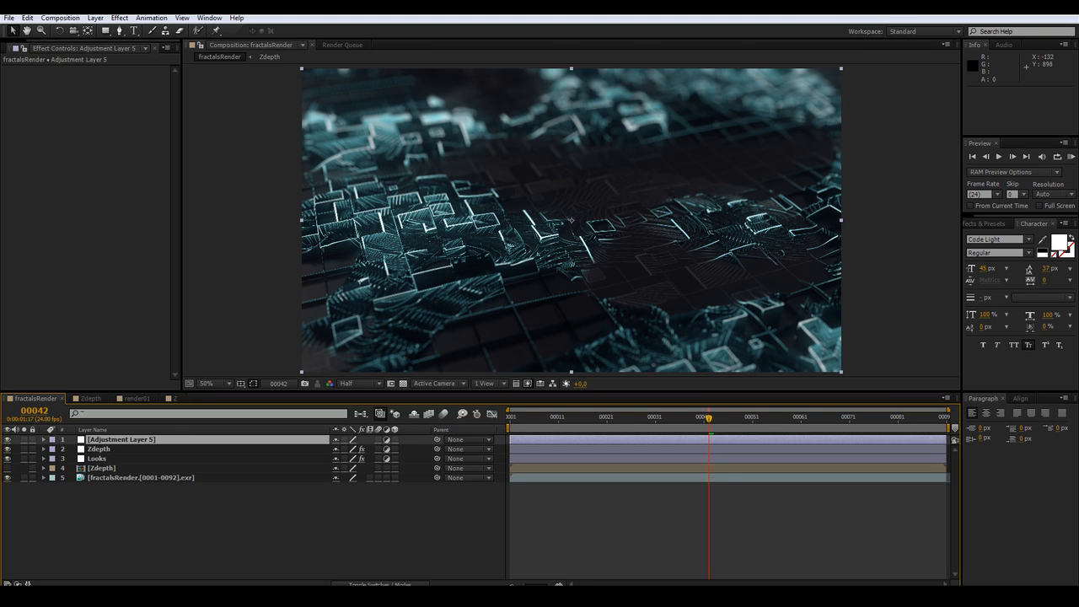
{"action": "key", "text": "Return"}
{"action": "type", "text": "CC"}
{"action": "key", "text": "Return"}
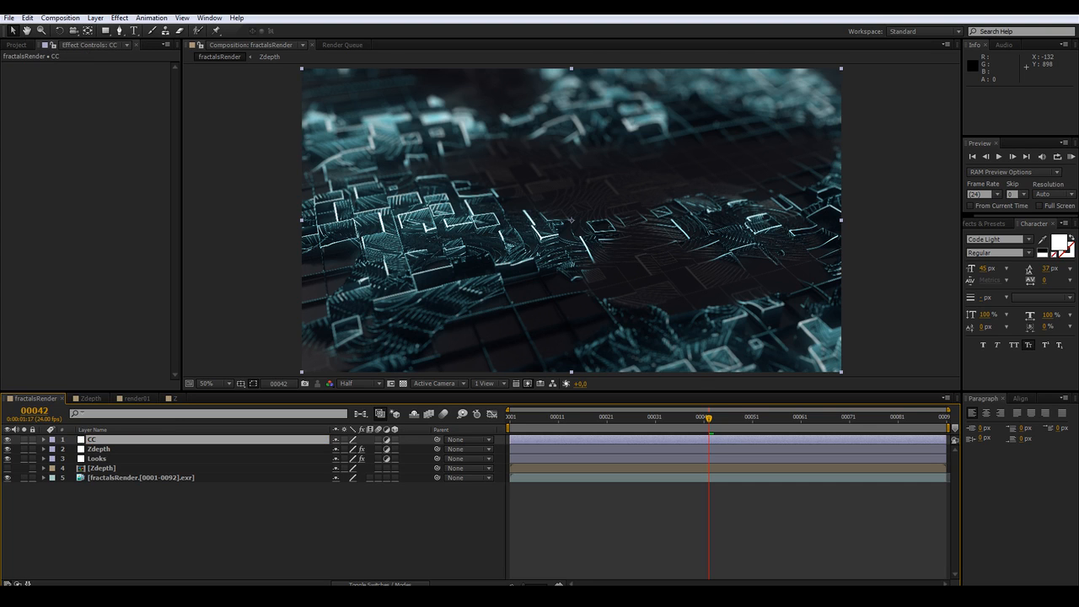
{"action": "left_click_drag", "start_coordinate": [95, 439], "coordinate": [98, 464]}
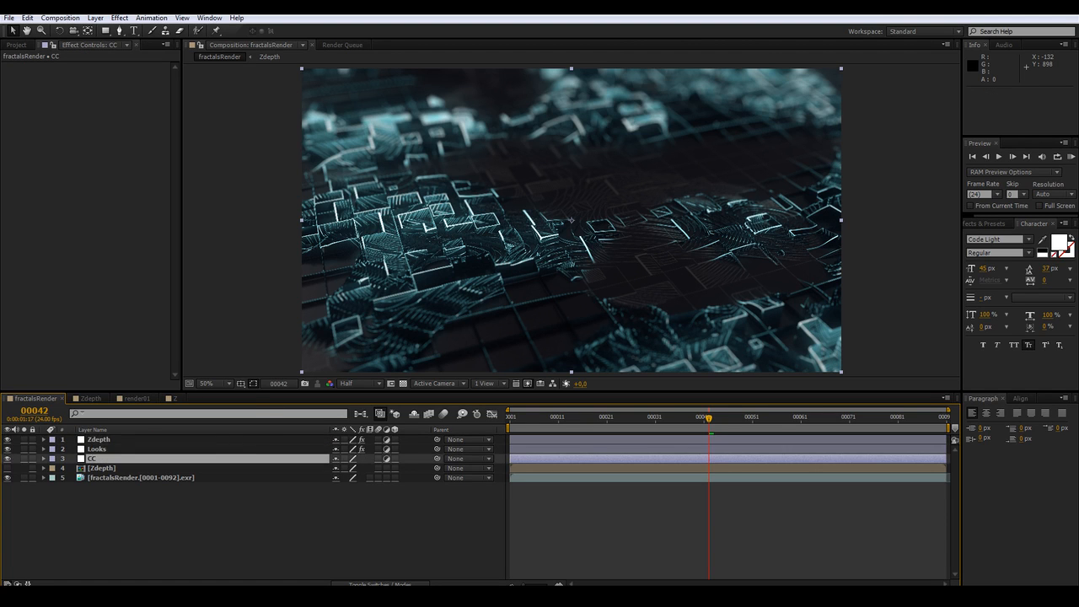
Apply Hue/Saturation to the CC layer and set the master hue to 20°
{"action": "right_click", "coordinate": [91, 69]}
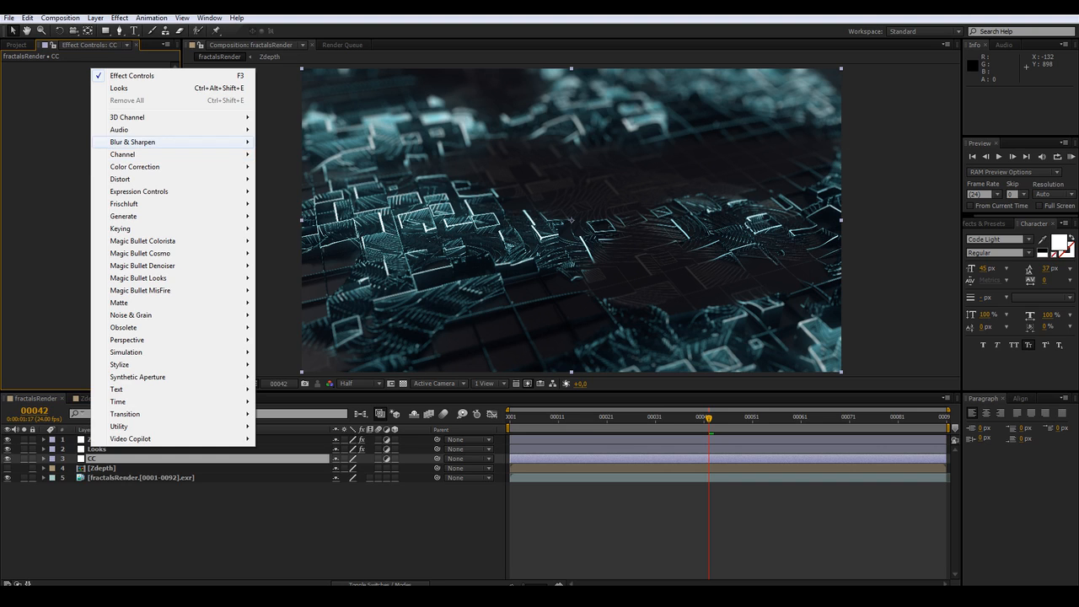
{"action": "mouse_move", "coordinate": [135, 166]}
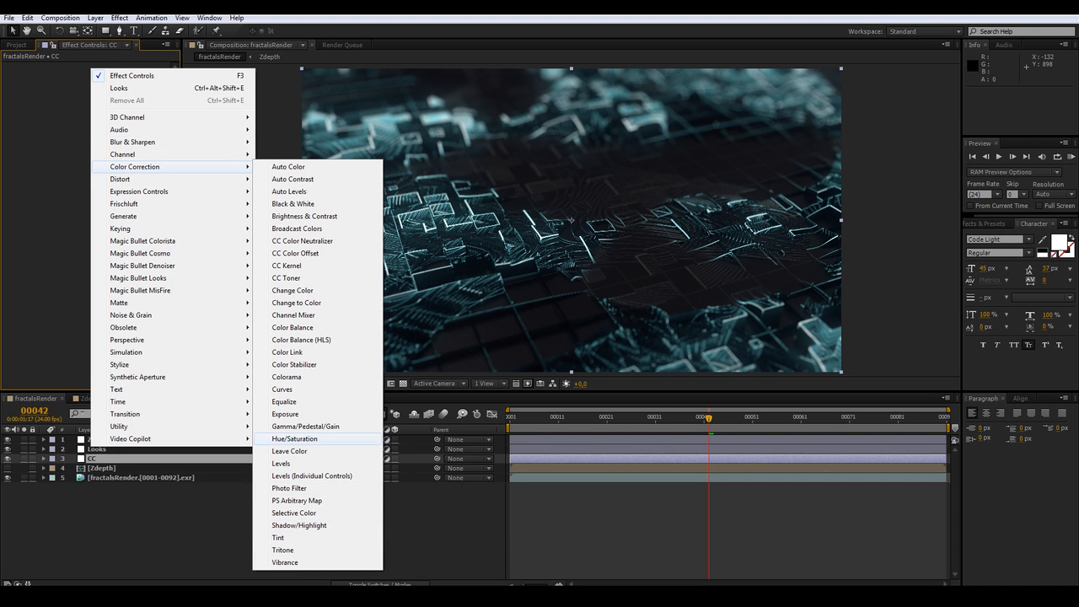
{"action": "left_click", "coordinate": [295, 438]}
{"action": "left_click_drag", "start_coordinate": [113, 122], "coordinate": [123, 121]}
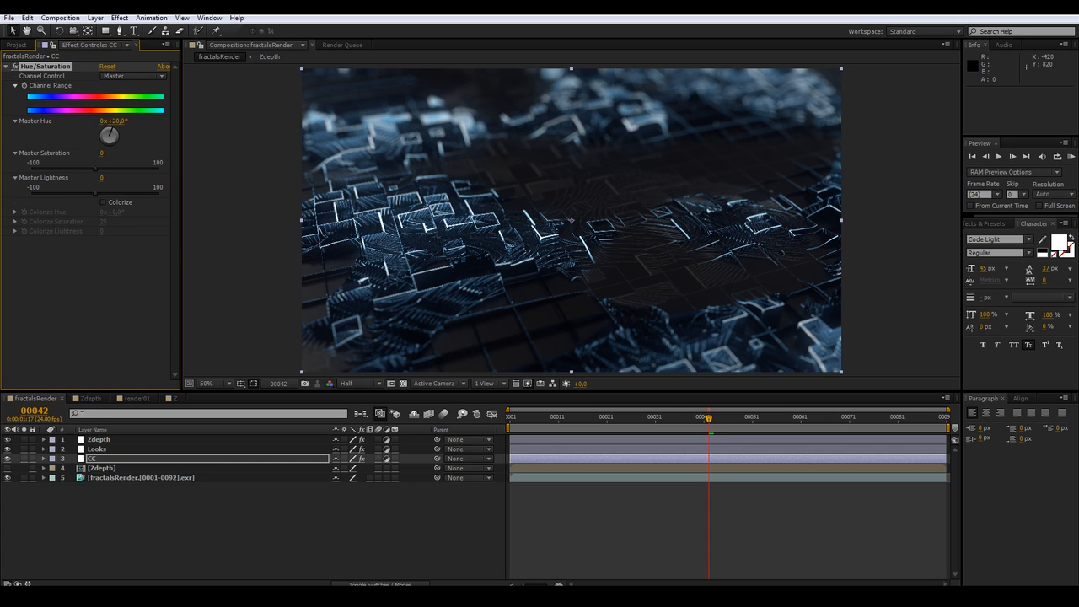
{"action": "left_click", "coordinate": [164, 525]}
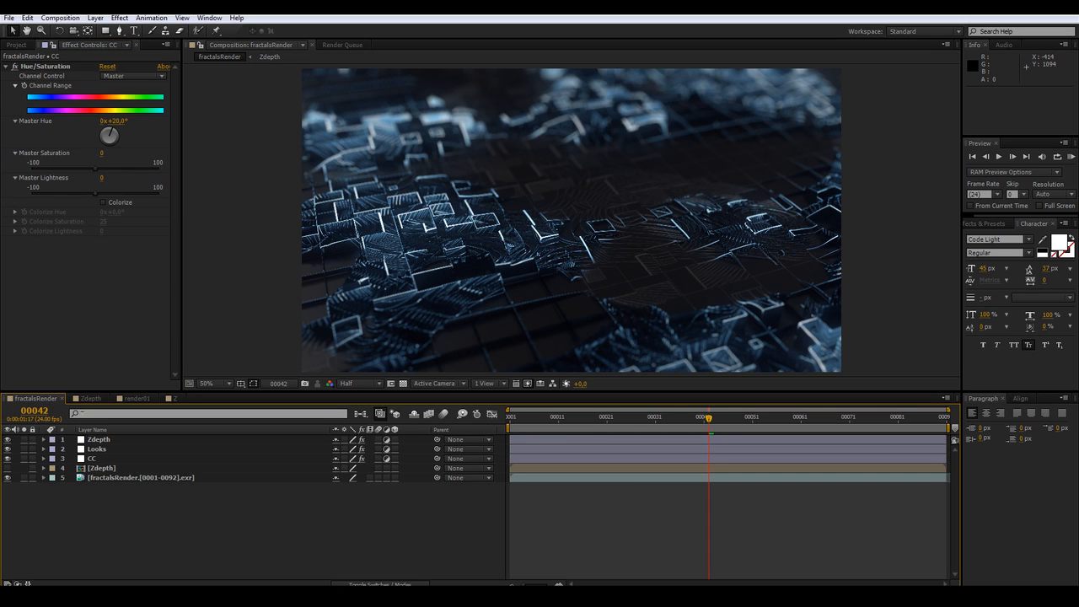
Create a new solid named OF and apply the Optical Flares effect to it
{"action": "key", "text": "ctrl+y"}
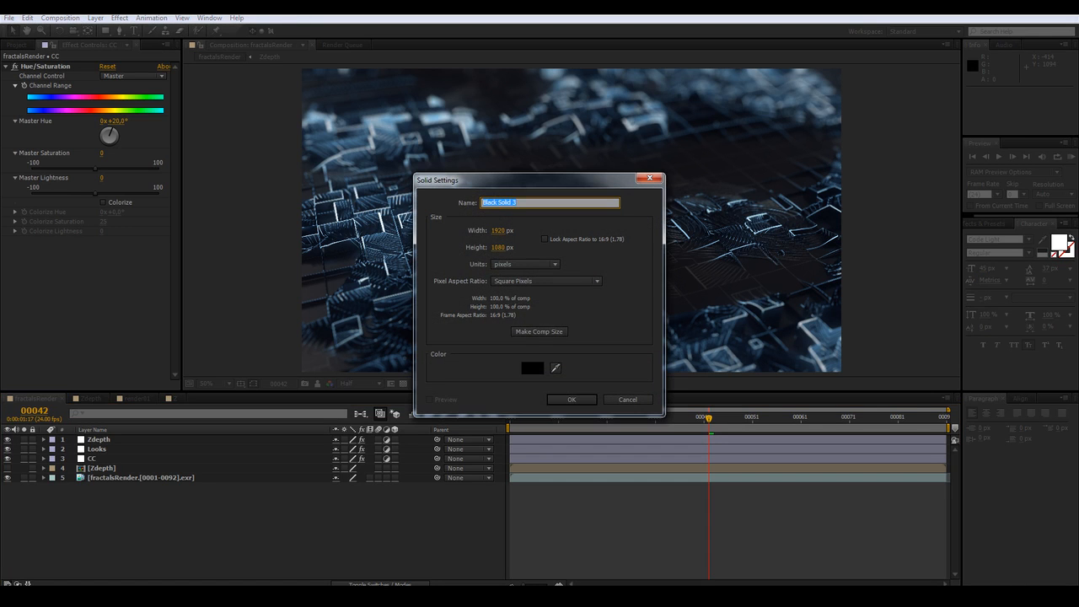
{"action": "type", "text": "OF"}
{"action": "key", "text": "Return"}
{"action": "right_click", "coordinate": [84, 152]}
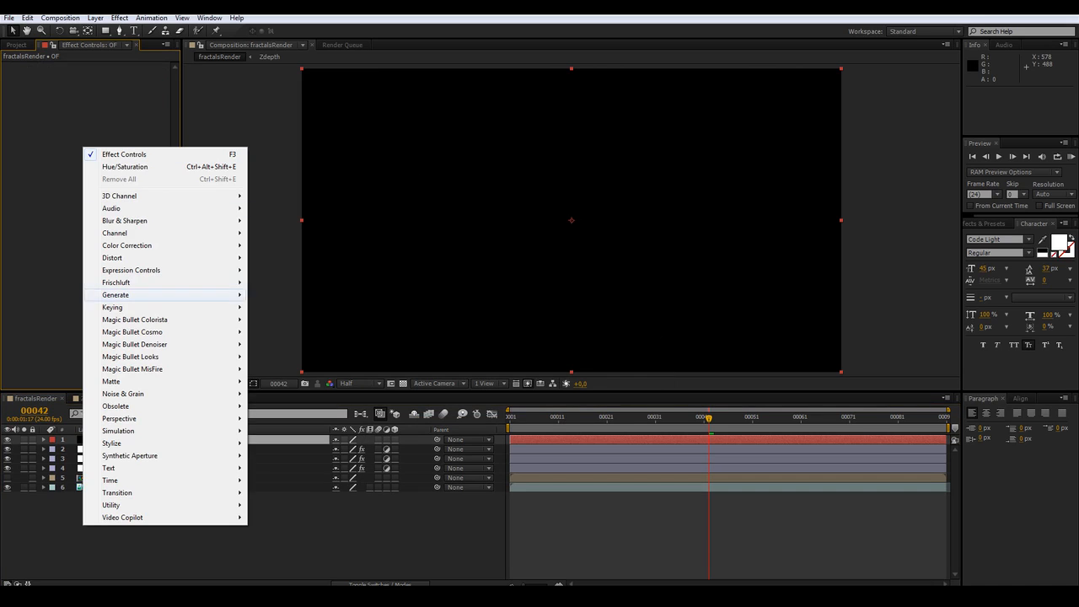
{"action": "mouse_move", "coordinate": [127, 517]}
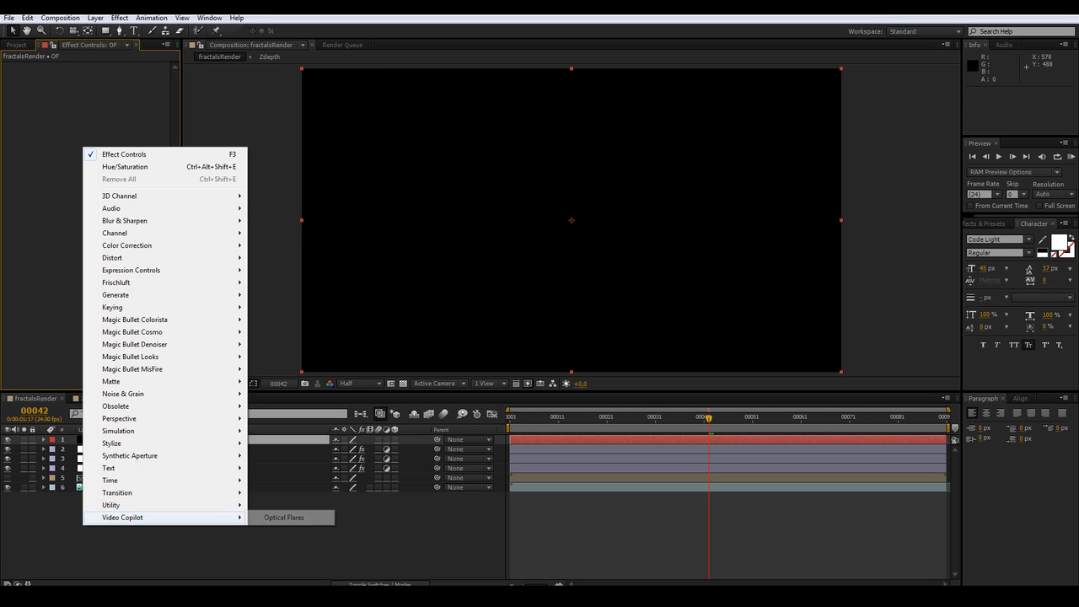
{"action": "left_click", "coordinate": [284, 516]}
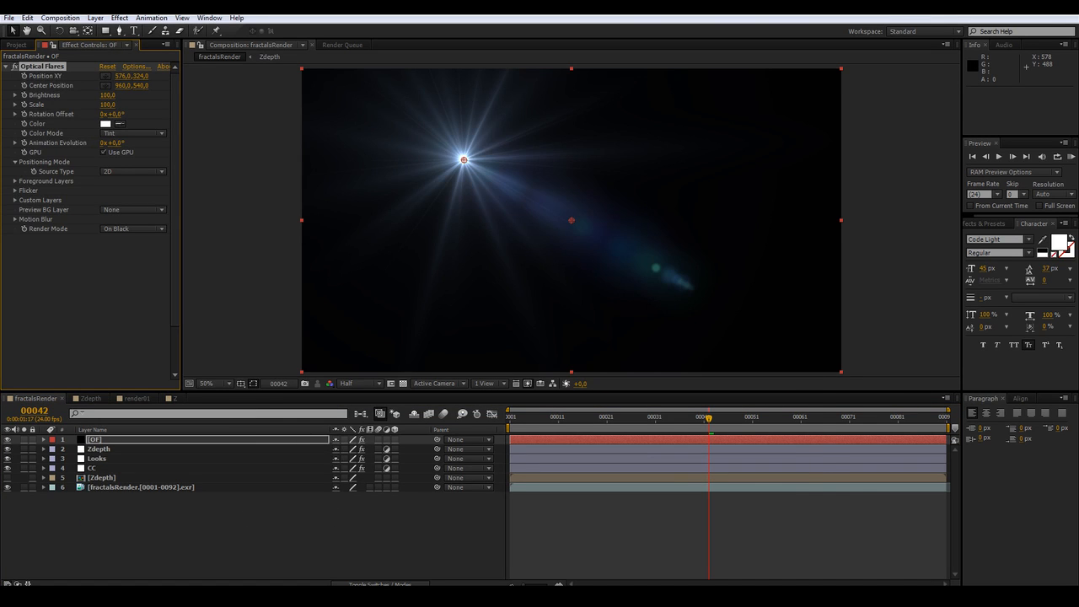
Open the Optical Flares options, choose a flare preset from the preset browser, and apply it
{"action": "left_click", "coordinate": [136, 66]}
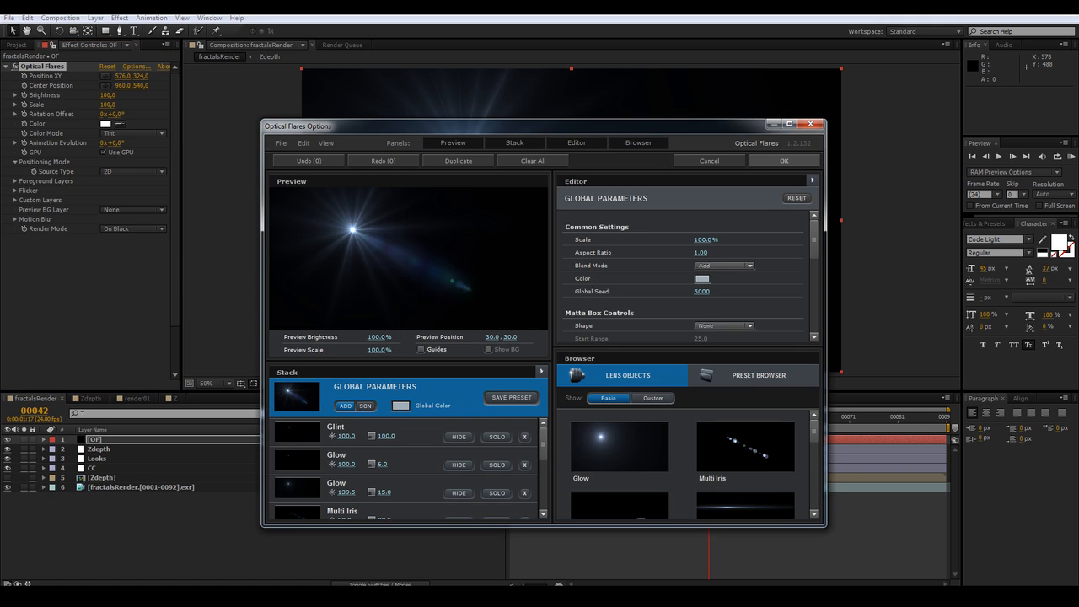
{"action": "left_click_drag", "start_coordinate": [438, 126], "coordinate": [421, 81]}
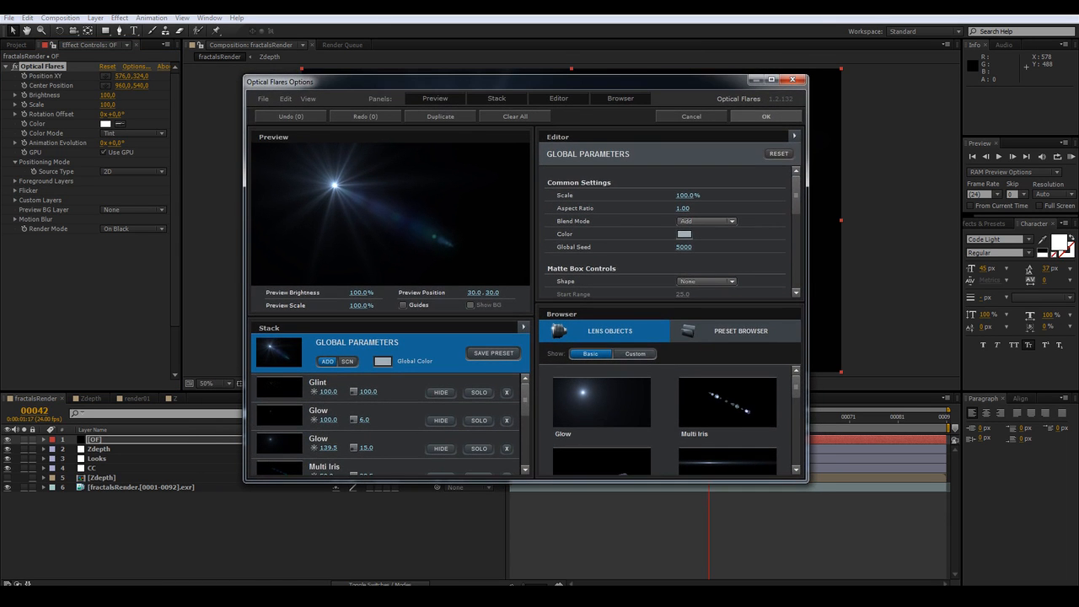
{"action": "scroll", "coordinate": [664, 421], "scroll_direction": "up", "scroll_amount": 6}
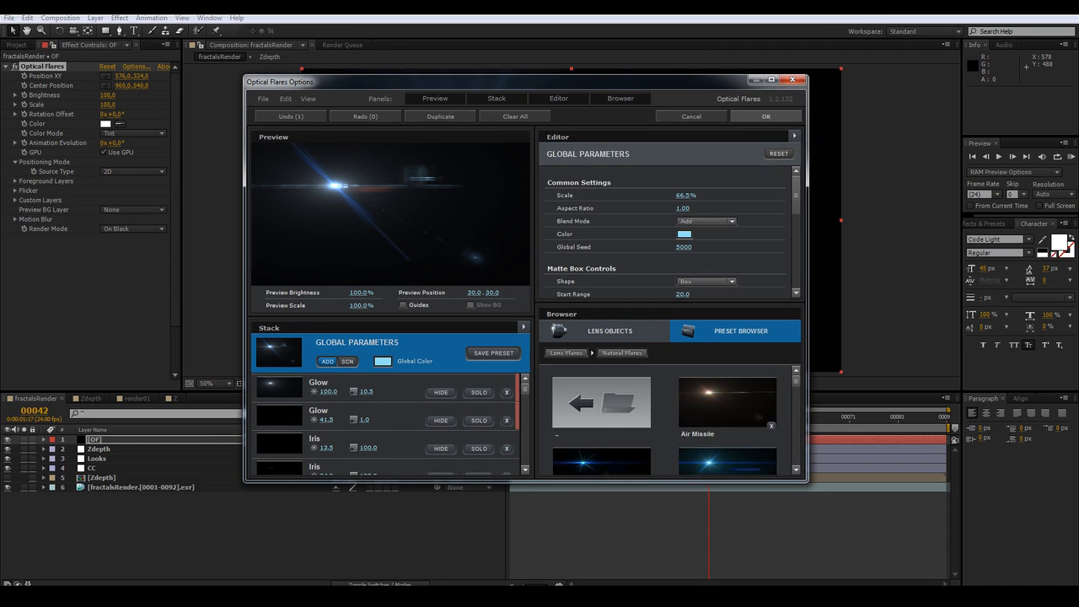
{"action": "scroll", "coordinate": [664, 421], "scroll_direction": "down", "scroll_amount": 5}
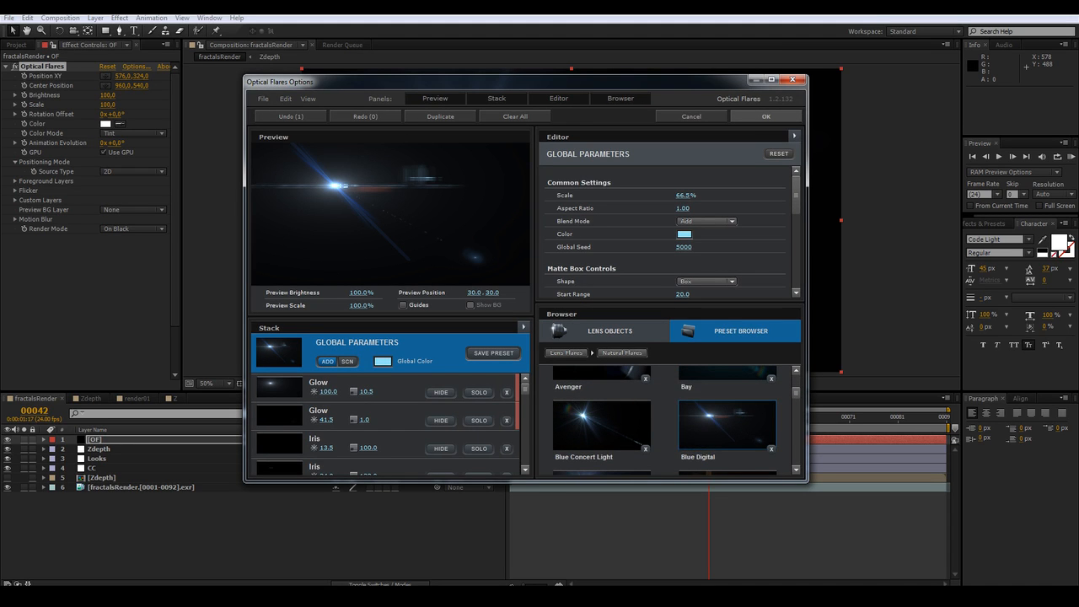
{"action": "left_click", "coordinate": [765, 117]}
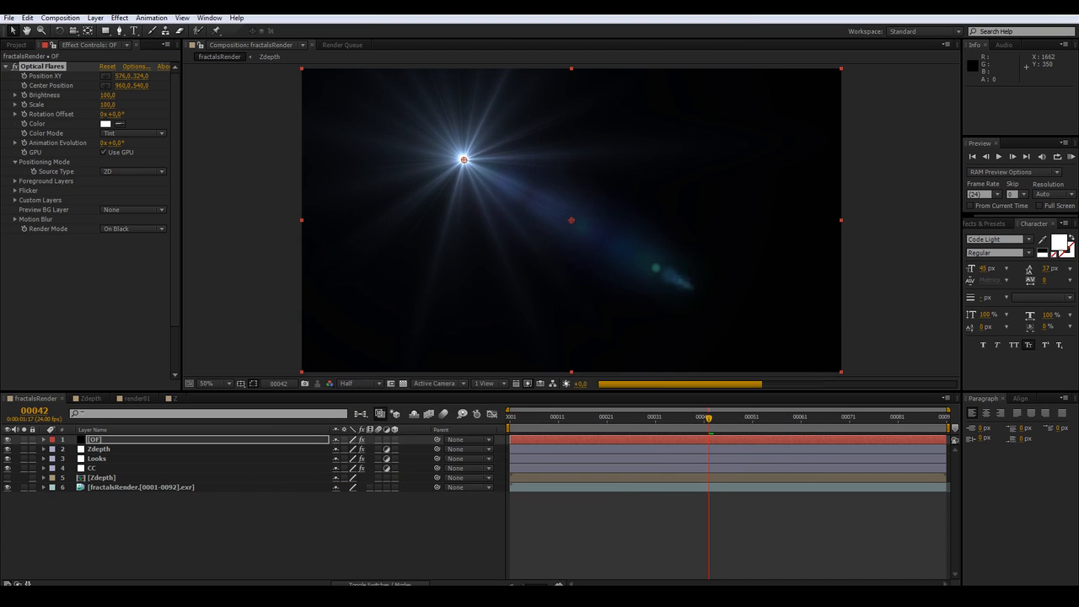
Move the OF layer below the CC layer and set its blend mode to Screen
{"action": "left_click_drag", "start_coordinate": [95, 440], "coordinate": [97, 472]}
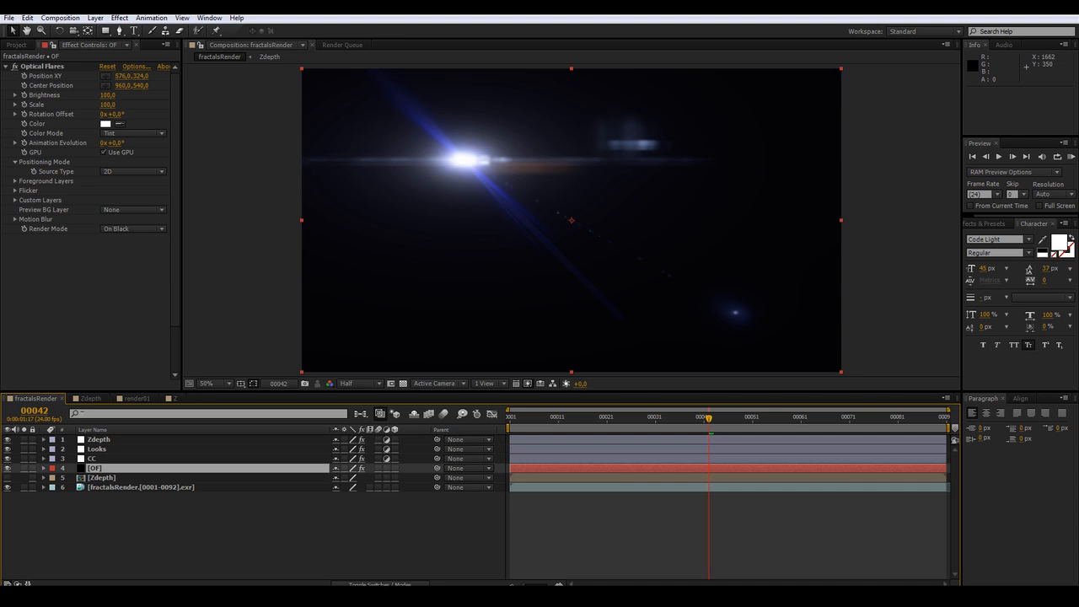
{"action": "left_click", "coordinate": [17, 584]}
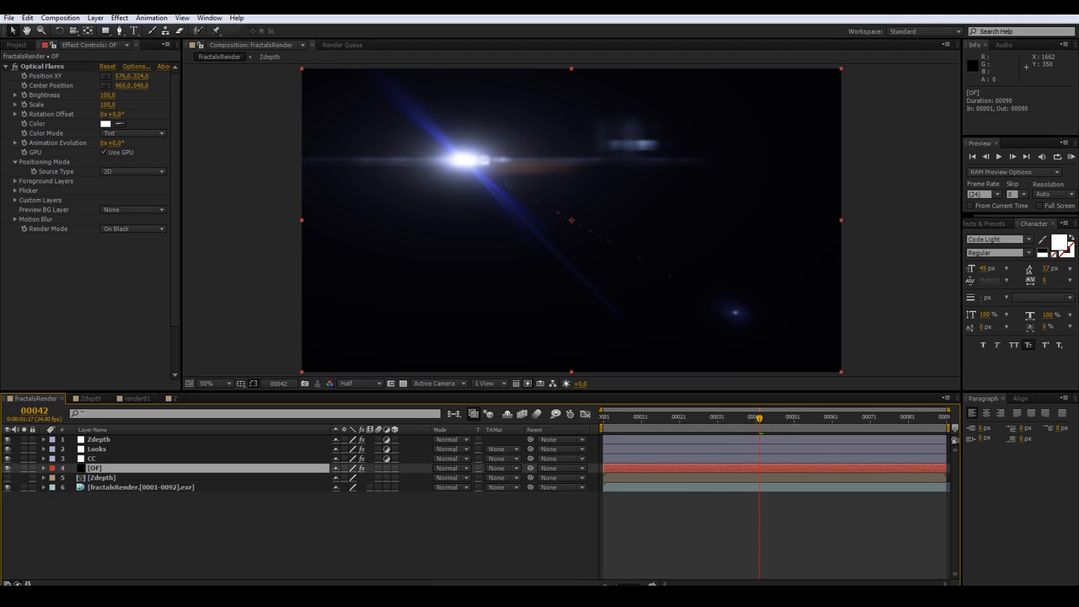
{"action": "left_click", "coordinate": [451, 467]}
{"action": "left_click", "coordinate": [505, 237]}
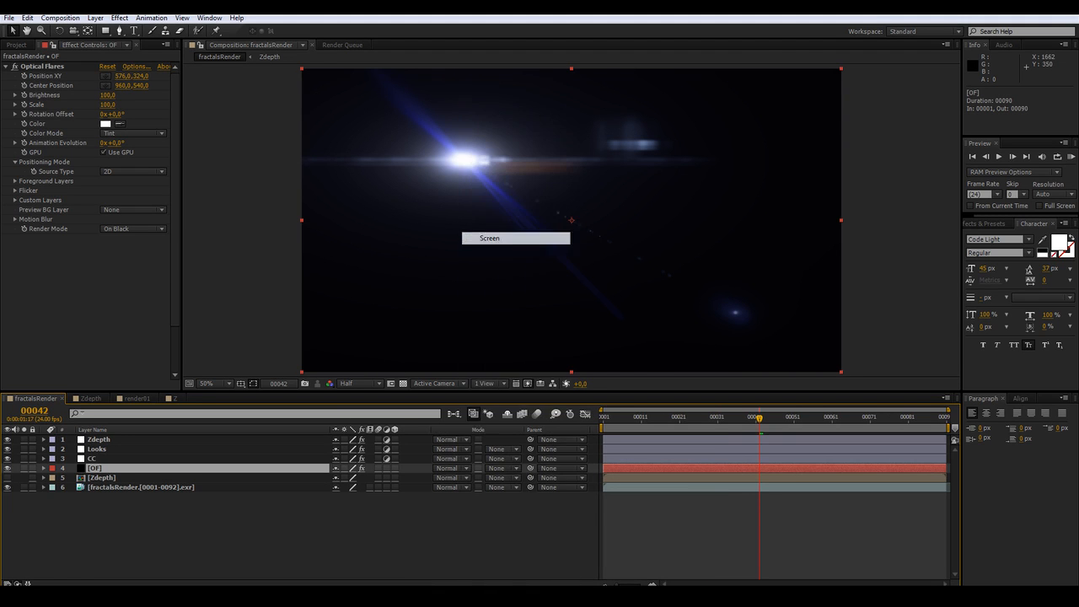
Move the flare source to about -106, 204 and its center position to about 668, 832
{"action": "left_click", "coordinate": [43, 67]}
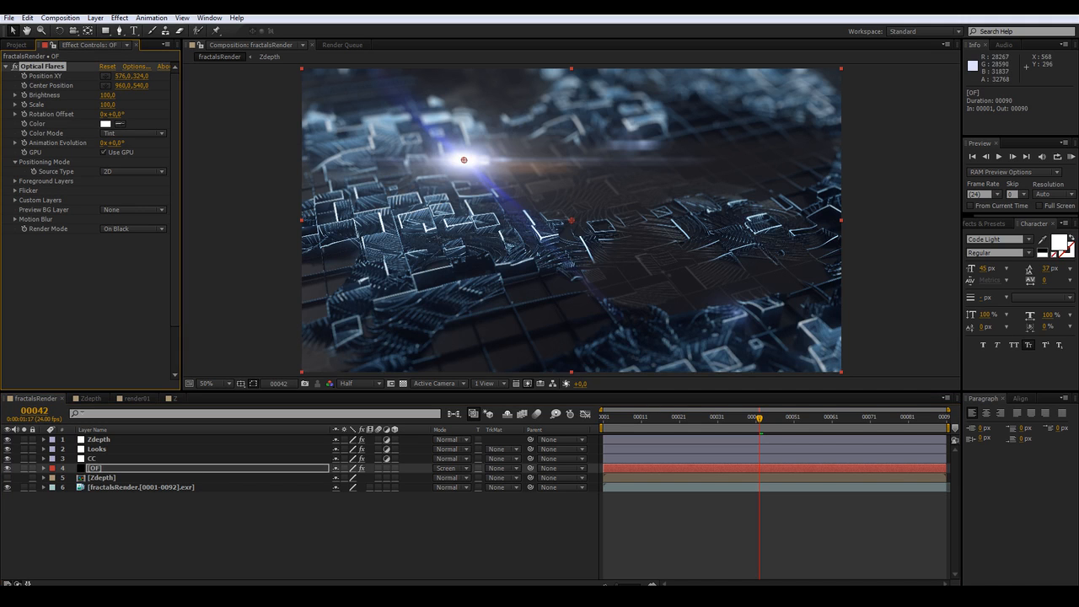
{"action": "left_click_drag", "start_coordinate": [464, 159], "coordinate": [271, 126]}
{"action": "left_click_drag", "start_coordinate": [571, 220], "coordinate": [489, 302]}
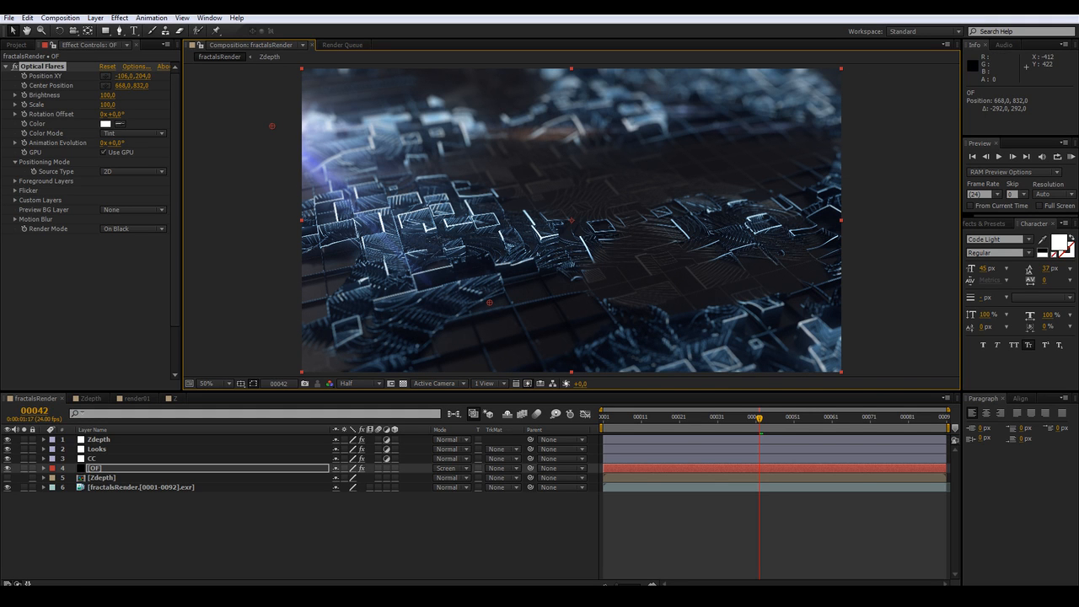
Set the flare color to FFDADA
{"action": "left_click", "coordinate": [106, 123]}
{"action": "mouse_move", "coordinate": [466, 273]}
{"action": "left_mouse_down"}
{"action": "mouse_move", "coordinate": [467, 251]}
{"action": "mouse_move", "coordinate": [462, 269]}
{"action": "mouse_move", "coordinate": [448, 229]}
{"action": "mouse_move", "coordinate": [426, 229]}
{"action": "left_mouse_up"}
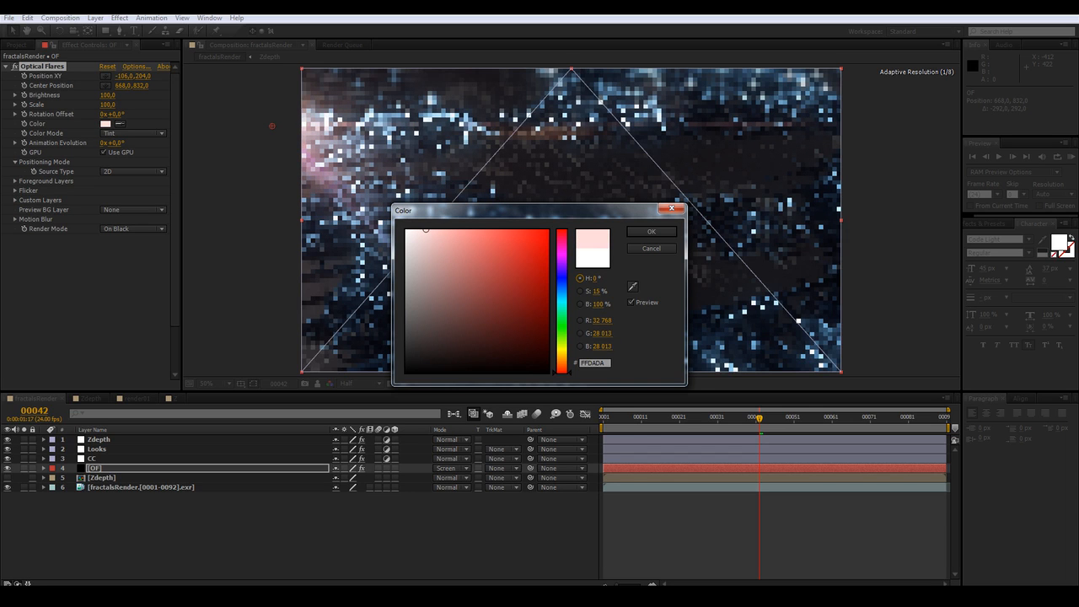
{"action": "left_click", "coordinate": [651, 231]}
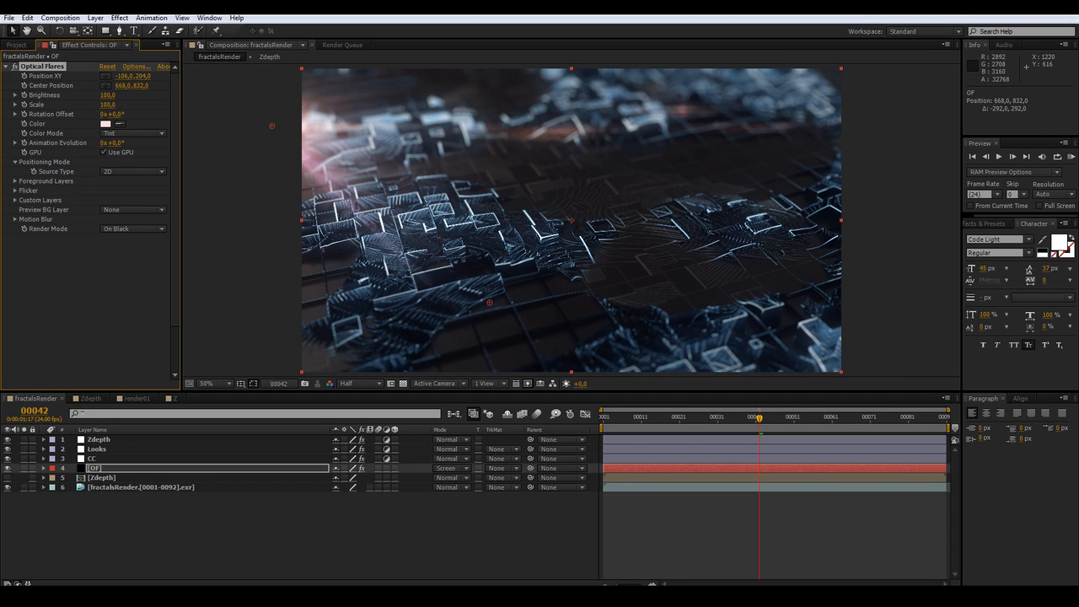
Move the flare center position to about 644, 306 and set the flare color to FFF9F9
{"action": "left_click_drag", "start_coordinate": [489, 301], "coordinate": [482, 155]}
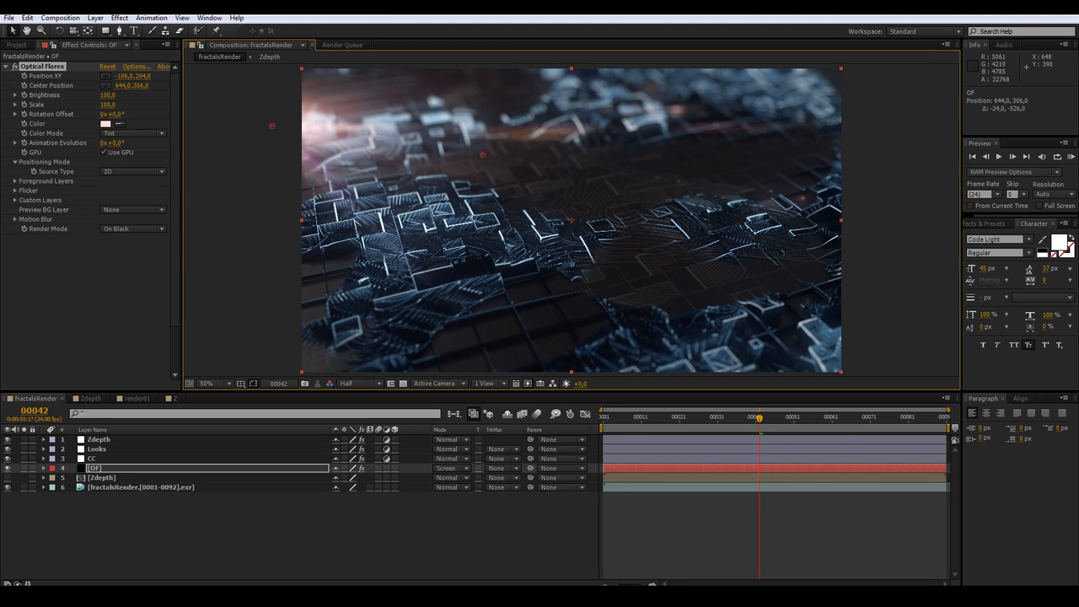
{"action": "left_click", "coordinate": [105, 124]}
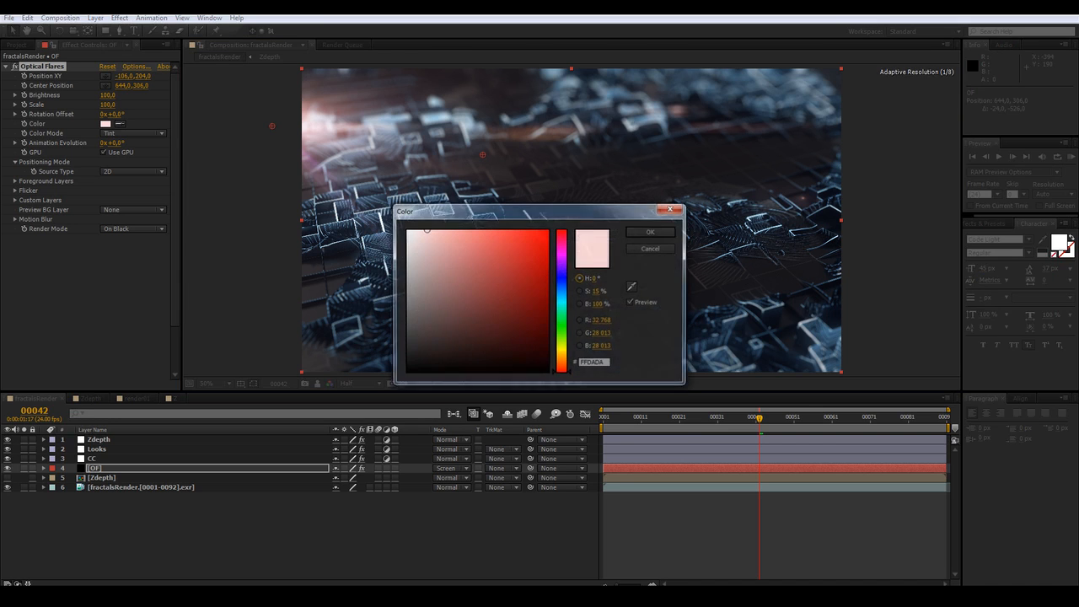
{"action": "left_click_drag", "start_coordinate": [423, 231], "coordinate": [412, 230]}
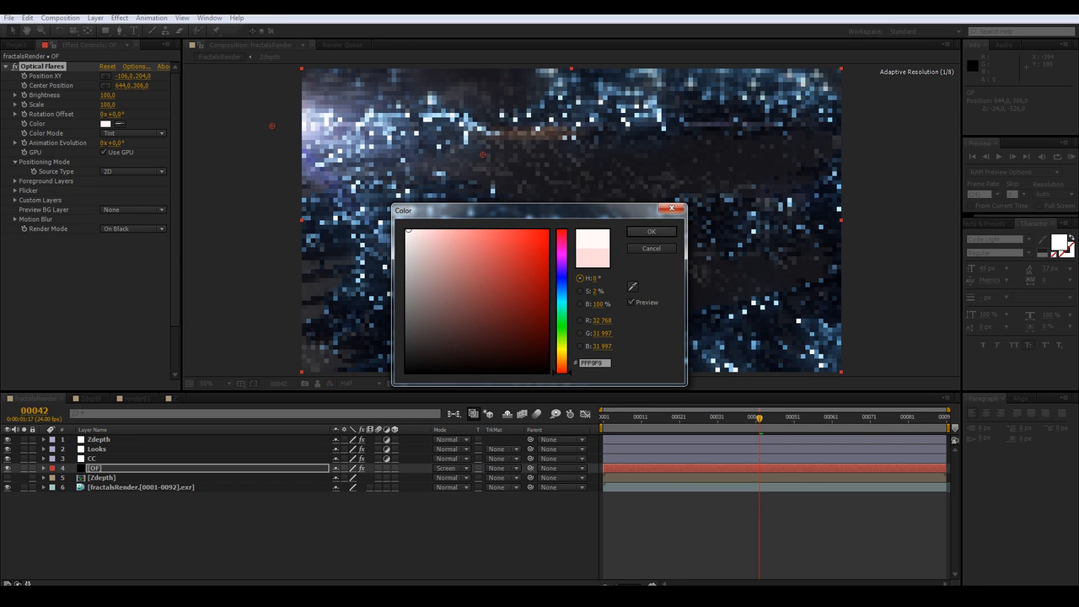
{"action": "left_click", "coordinate": [651, 231]}
Move the flare source to about -160, 224, just outside the frame's upper-left corner
{"action": "left_click_drag", "start_coordinate": [272, 125], "coordinate": [258, 122]}
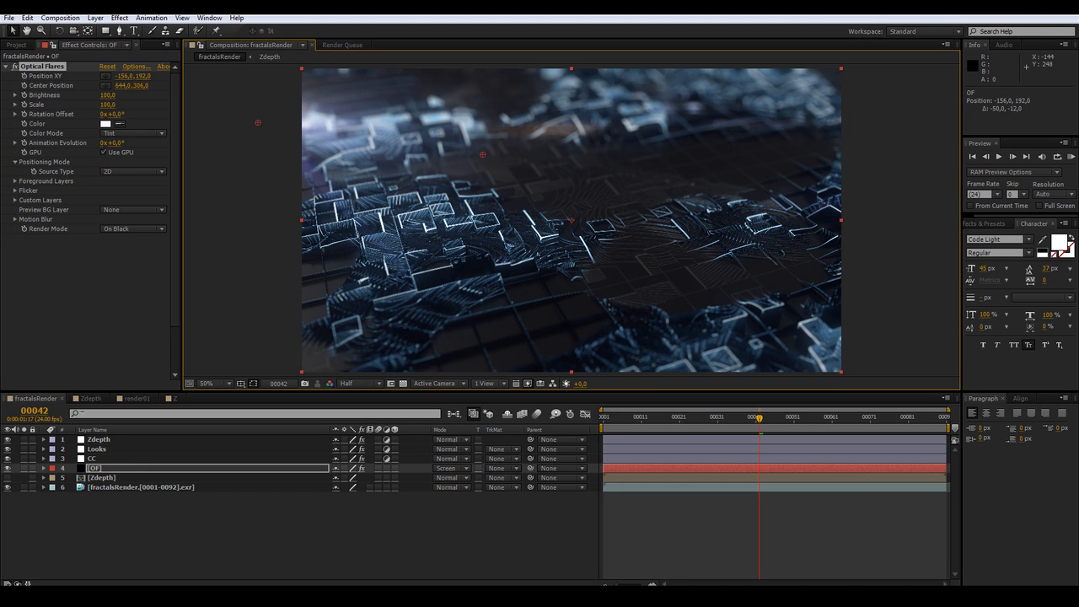
{"action": "left_click_drag", "start_coordinate": [258, 122], "coordinate": [256, 131]}
Enable flare flicker with speed 50 and amount 50
{"action": "left_click", "coordinate": [15, 191]}
{"action": "left_click", "coordinate": [105, 210]}
{"action": "type", "text": "50"}
{"action": "key", "text": "Tab"}
{"action": "type", "text": "50"}
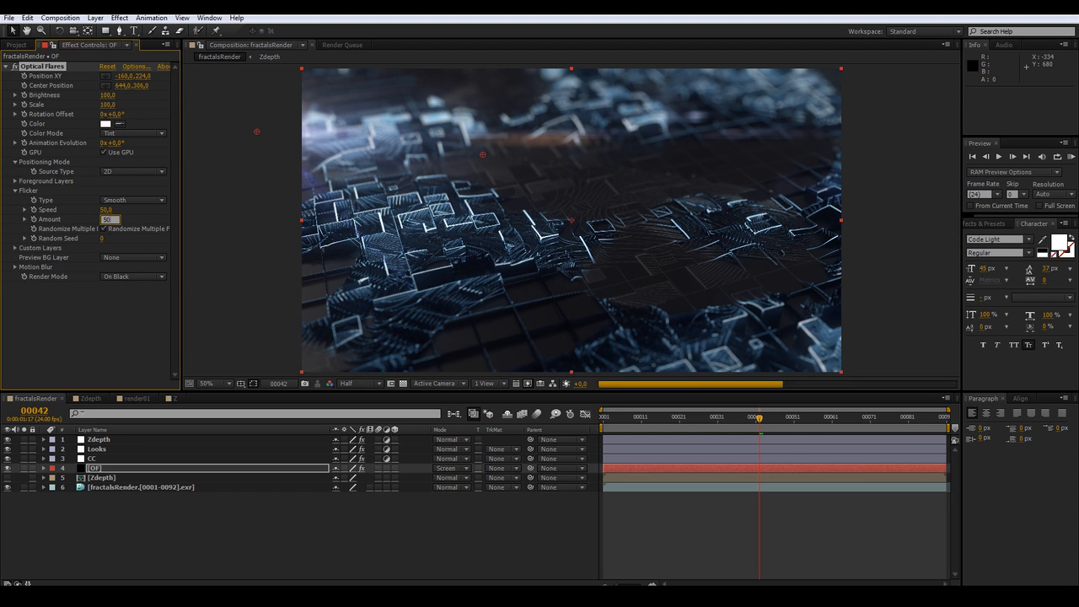
{"action": "key", "text": "Return"}
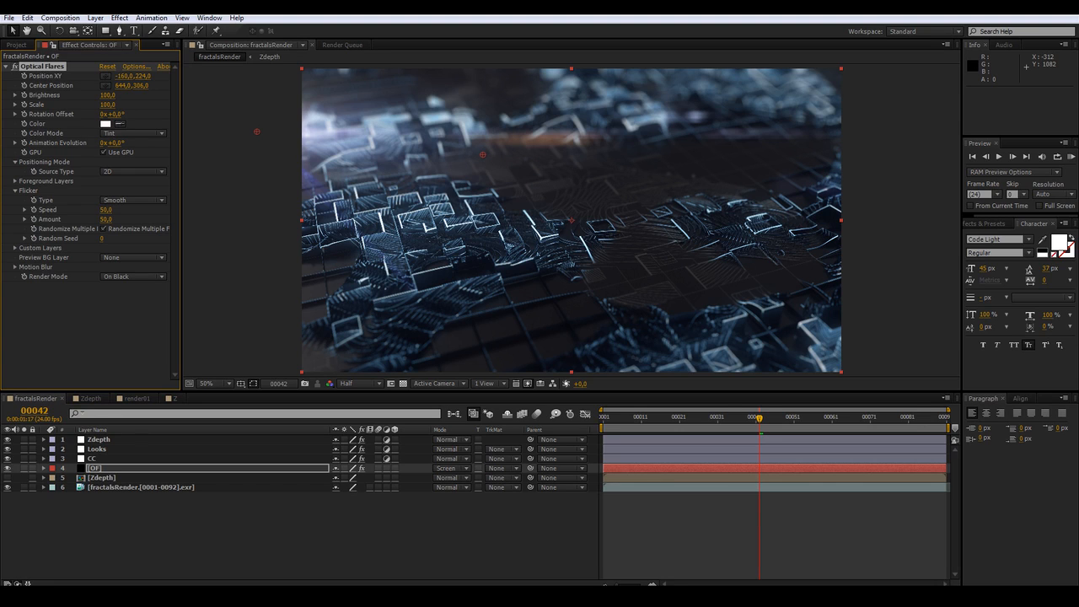
{"action": "left_click", "coordinate": [252, 531]}
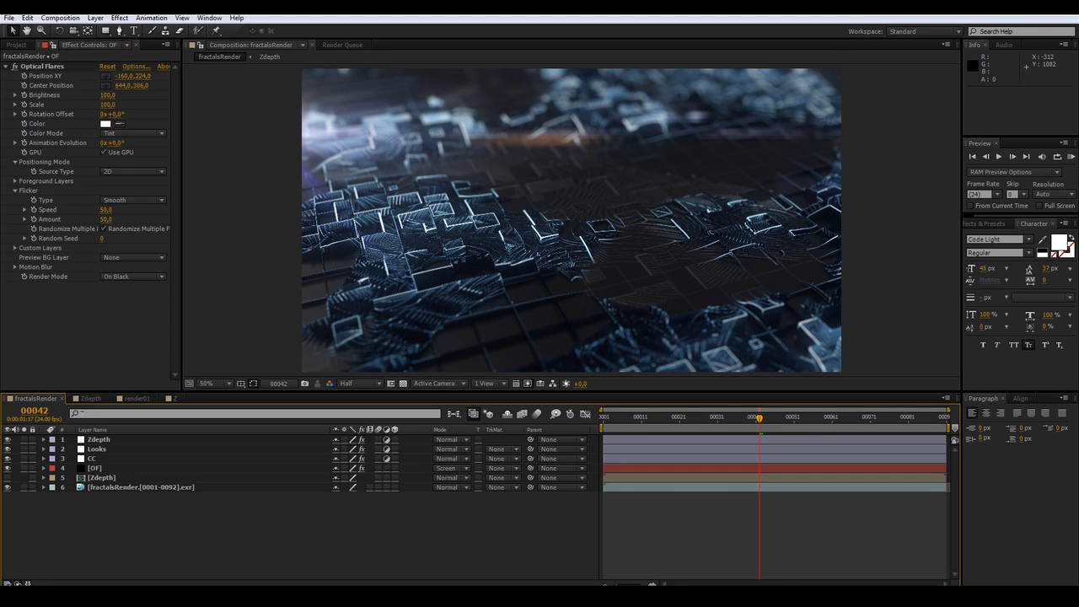
Duplicate the fractalsRender EXR layer and solo the upper copy
{"action": "left_click", "coordinate": [140, 487]}
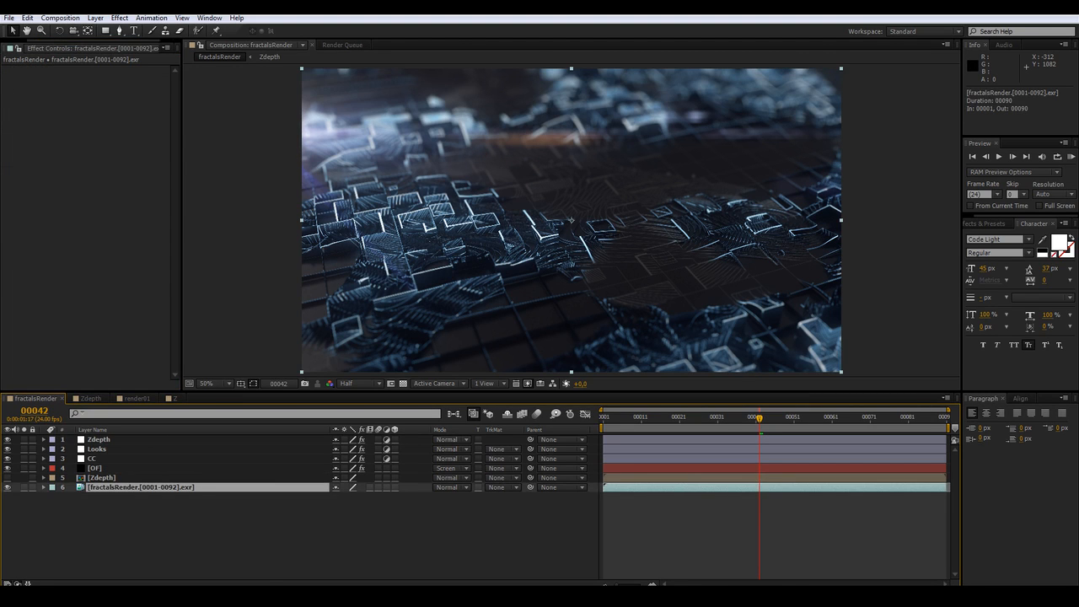
{"action": "key", "text": "ctrl+d"}
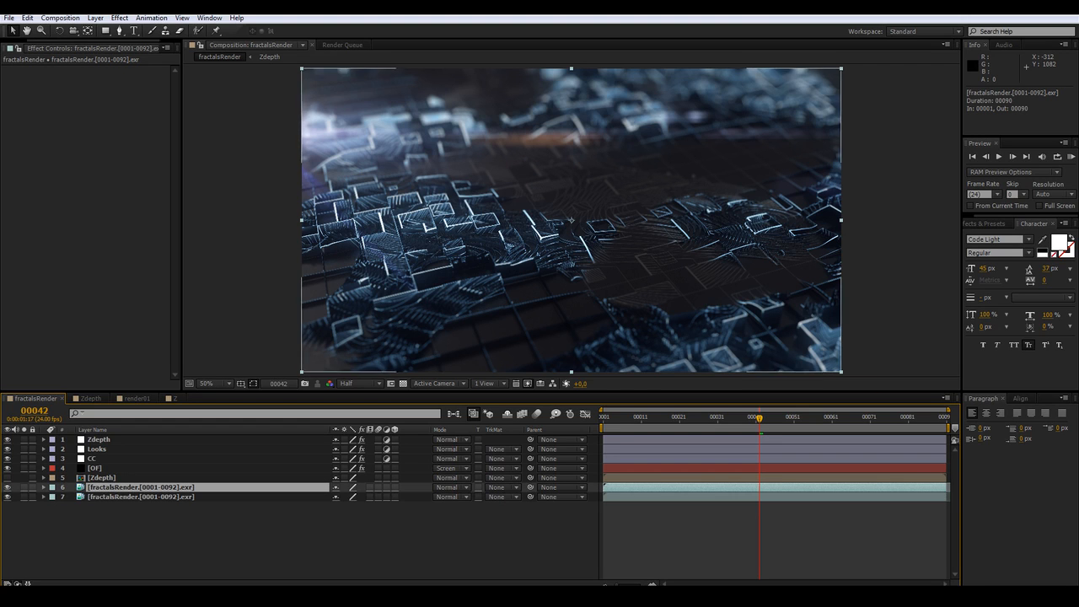
{"action": "left_click", "coordinate": [23, 487]}
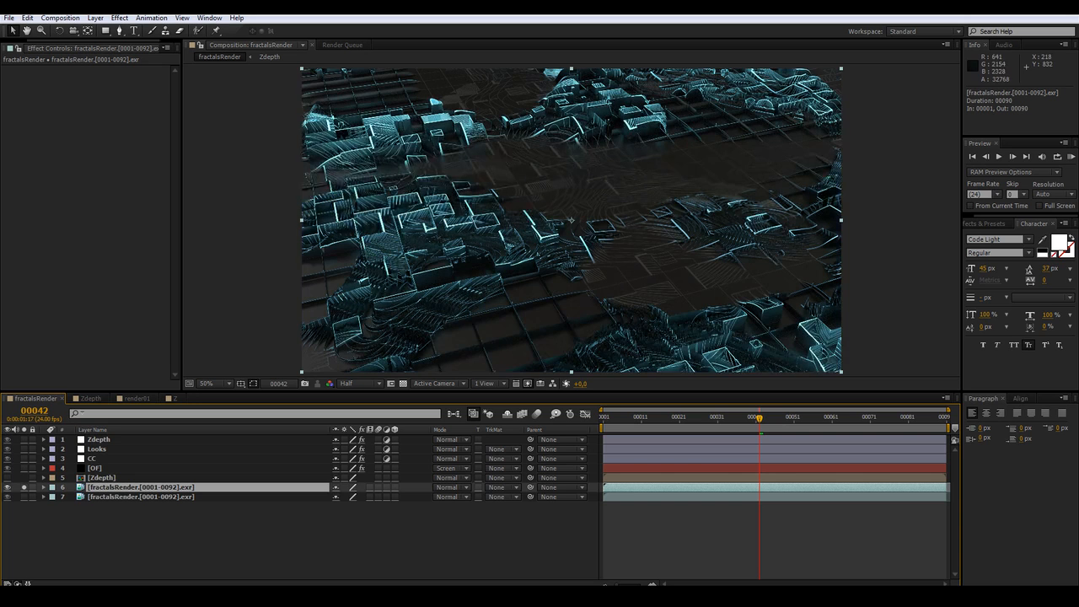
Apply a Tint effect to the soloed duplicate render layer
{"action": "right_click", "coordinate": [64, 145]}
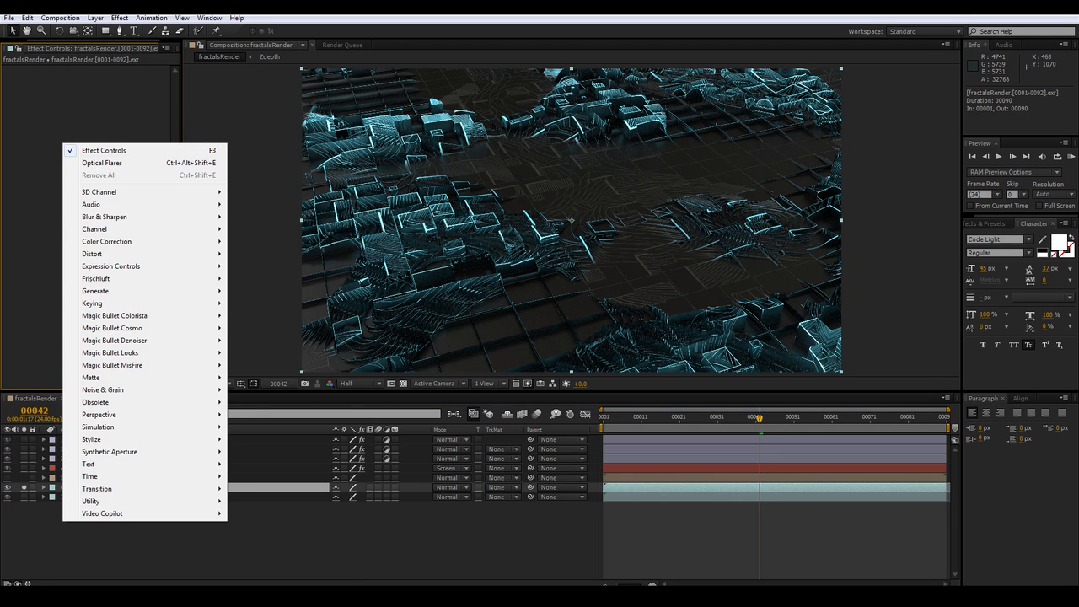
{"action": "mouse_move", "coordinate": [109, 241]}
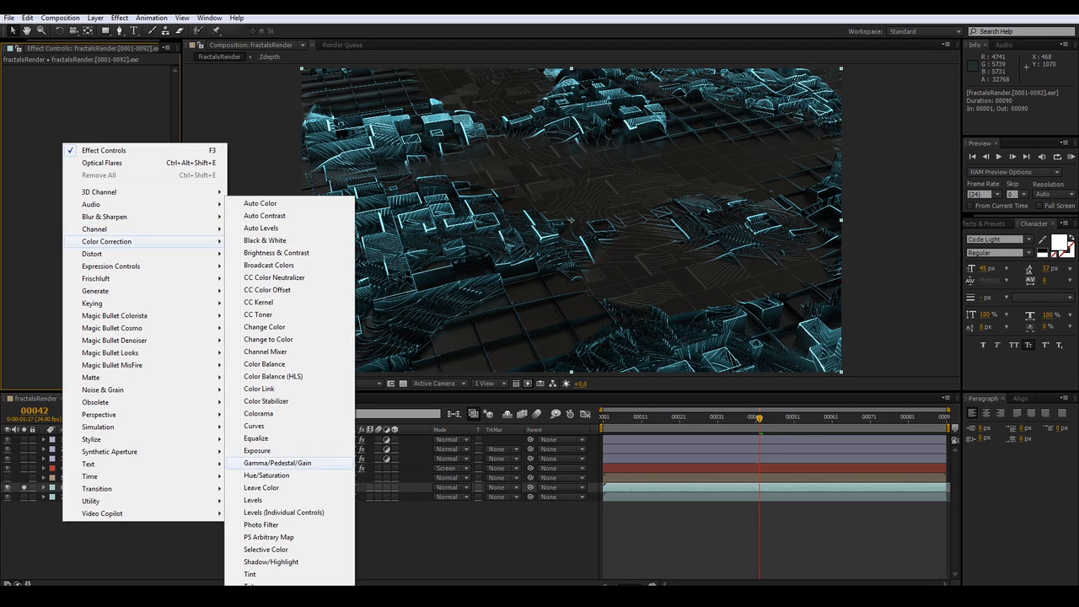
{"action": "left_click", "coordinate": [253, 574]}
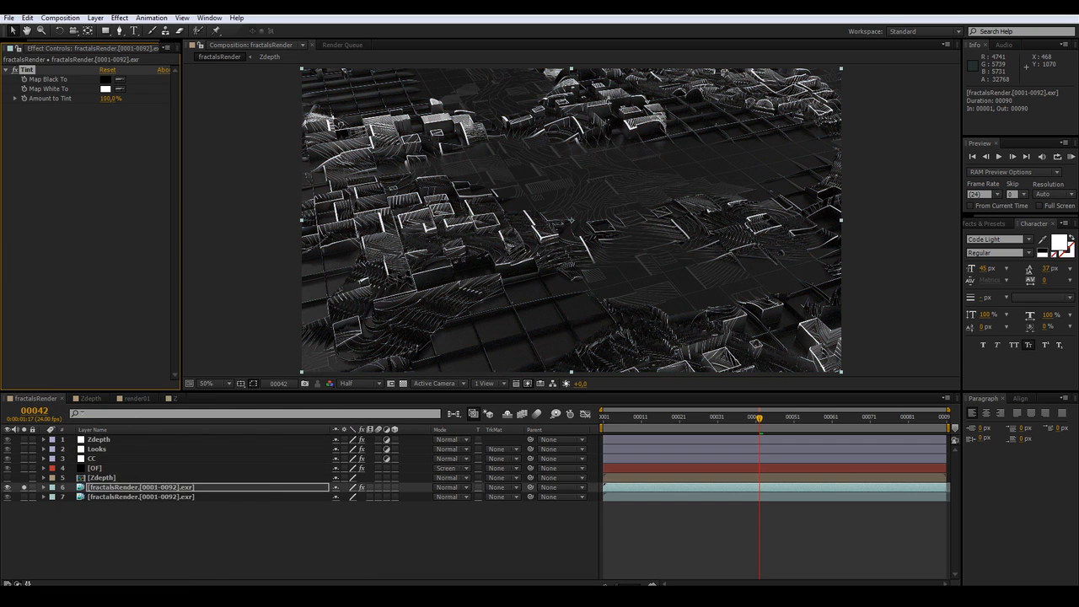
Add a Curves effect and steepen the RGB curve sharply so only the brightest edges remain
{"action": "right_click", "coordinate": [95, 162]}
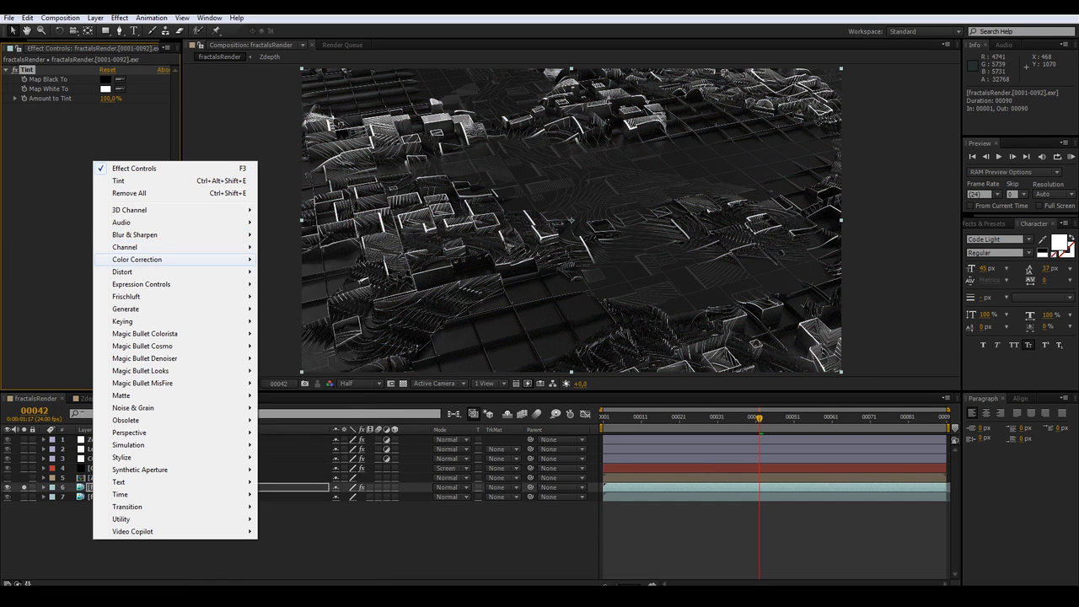
{"action": "mouse_move", "coordinate": [168, 259]}
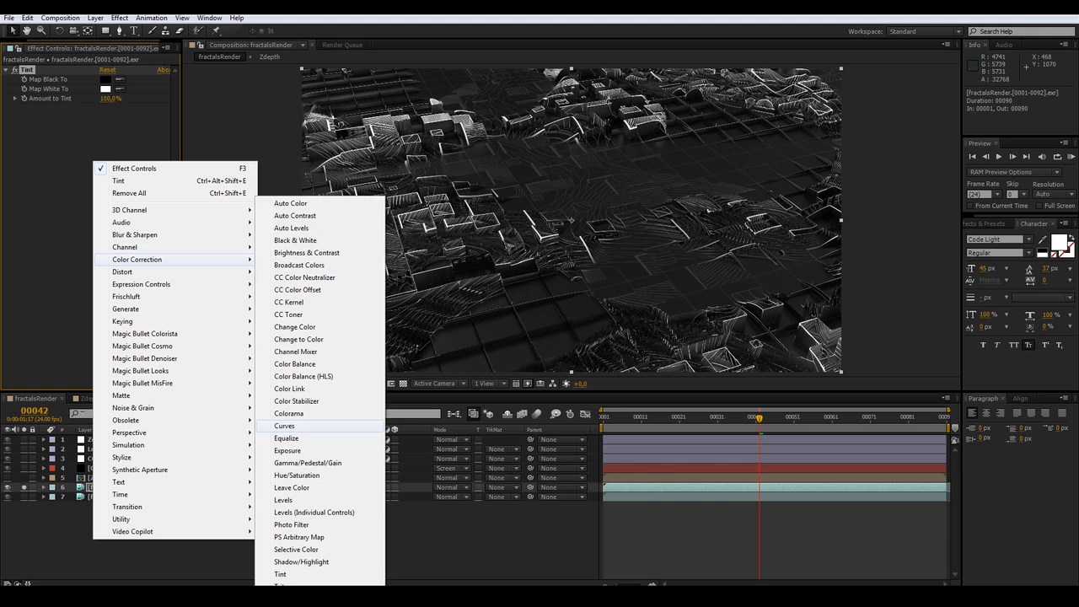
{"action": "left_click", "coordinate": [287, 426]}
{"action": "mouse_move", "coordinate": [62, 198]}
{"action": "left_mouse_down"}
{"action": "mouse_move", "coordinate": [64, 231]}
{"action": "mouse_move", "coordinate": [95, 231]}
{"action": "left_mouse_up"}
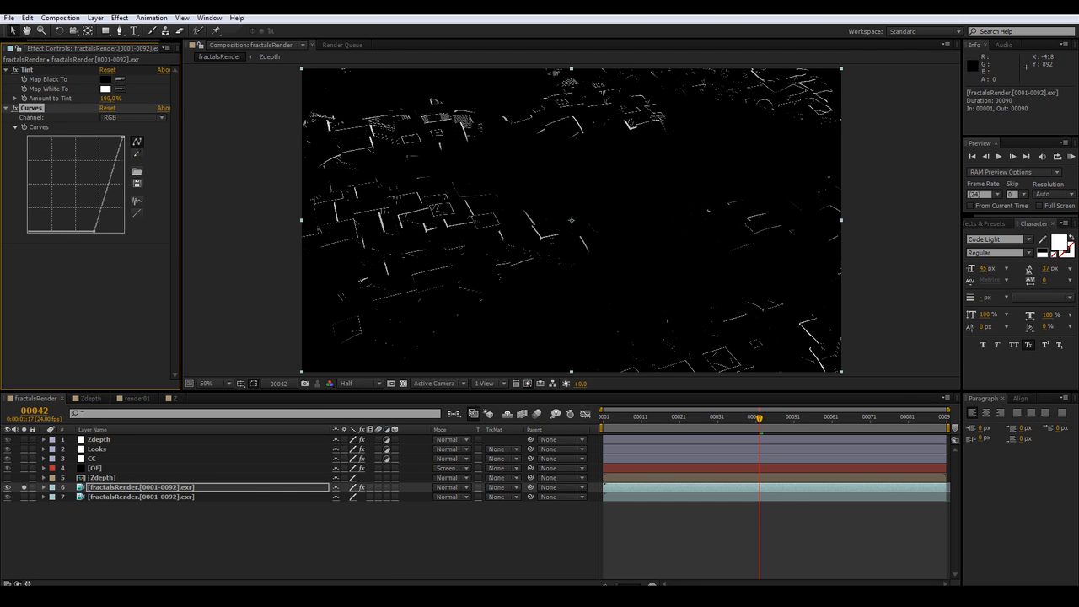
{"action": "left_click", "coordinate": [94, 291]}
{"action": "left_click_drag", "start_coordinate": [123, 137], "coordinate": [105, 137]}
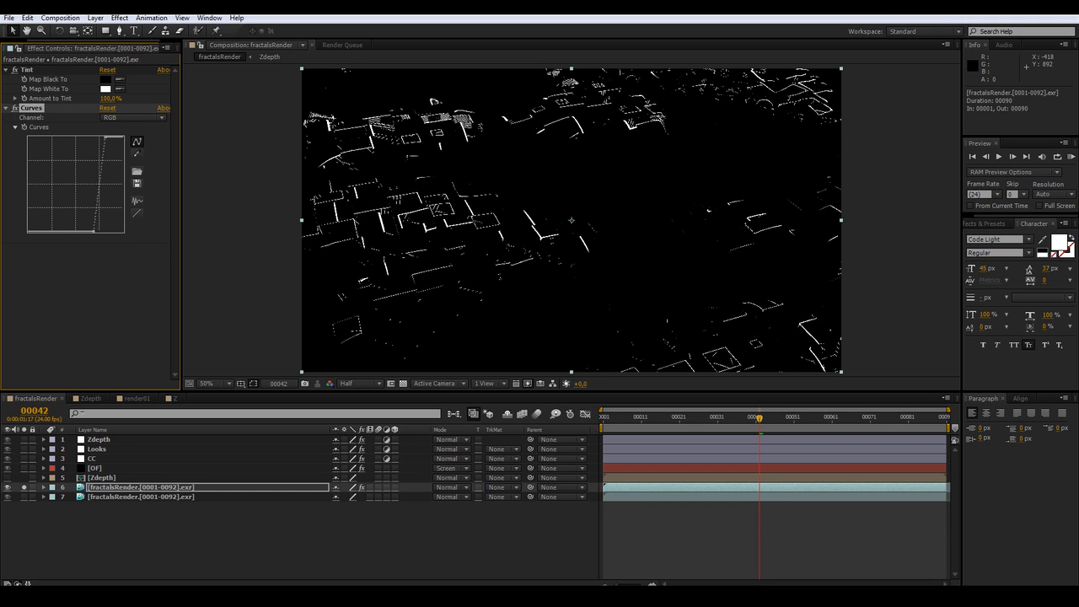
Add CC Radial Fast Blur and move its center to about 968, 3232, far below the frame
{"action": "right_click", "coordinate": [76, 214]}
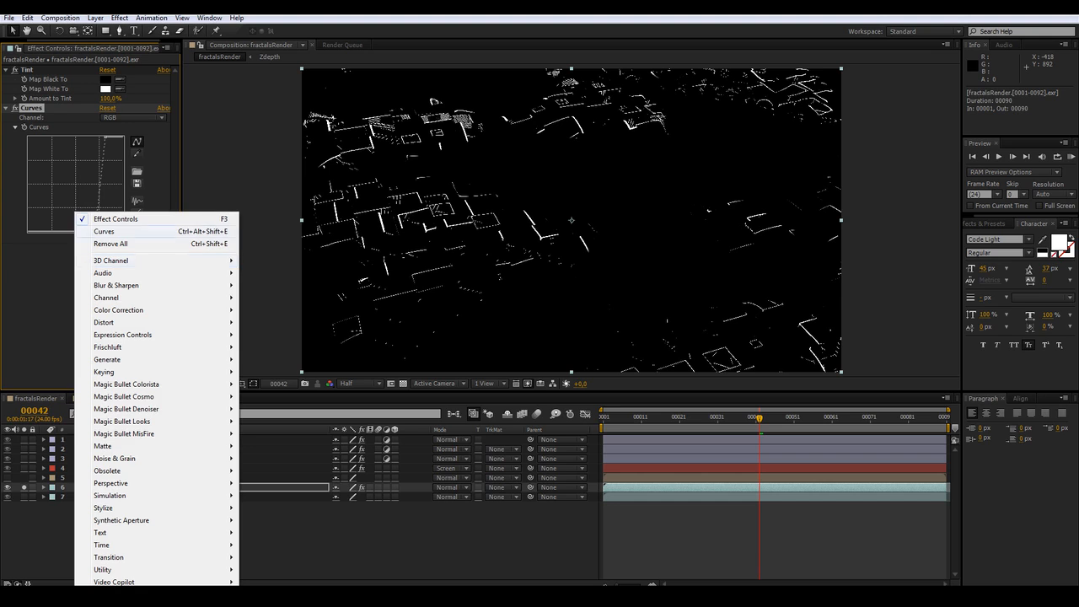
{"action": "mouse_move", "coordinate": [126, 285]}
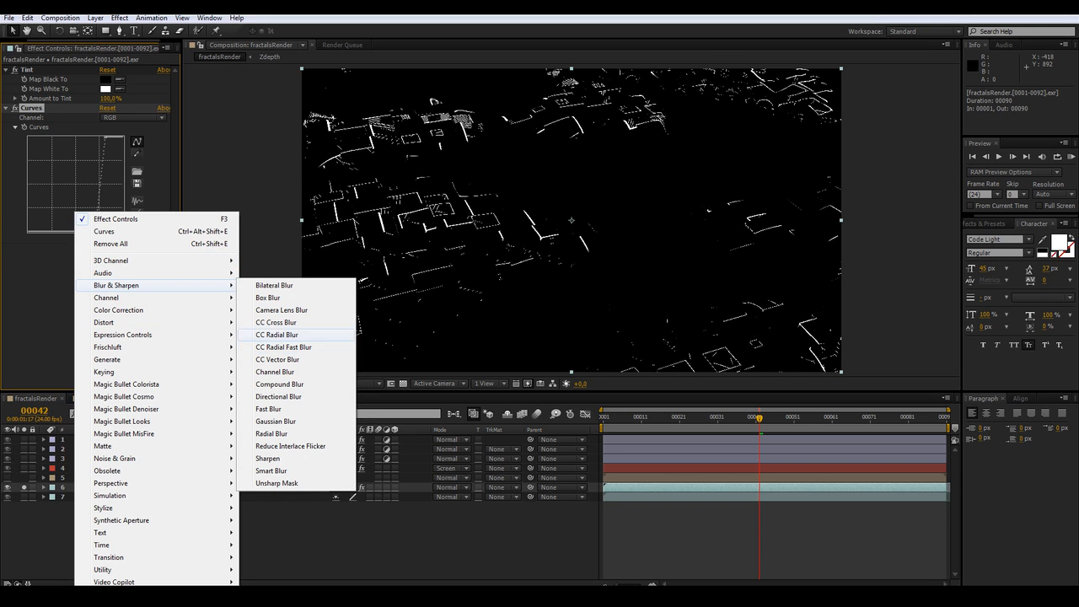
{"action": "left_click", "coordinate": [283, 346]}
{"action": "key", "text": "z"}
{"action": "left_click", "coordinate": [580, 189], "text": "alt"}
{"action": "left_click", "coordinate": [582, 190], "text": "alt"}
{"action": "key", "text": "v"}
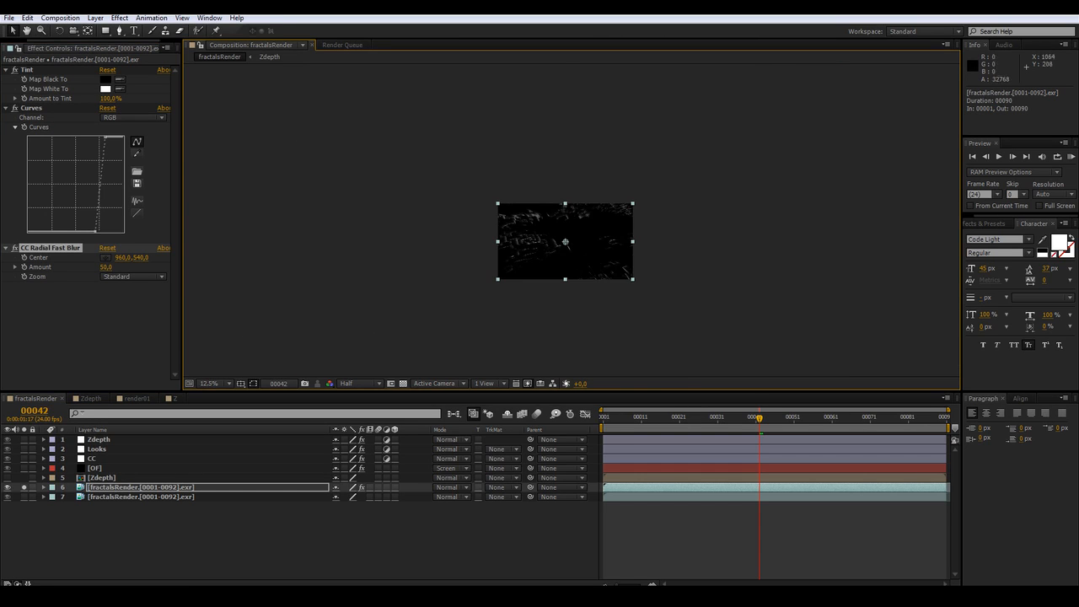
{"action": "left_click_drag", "start_coordinate": [565, 242], "coordinate": [567, 313]}
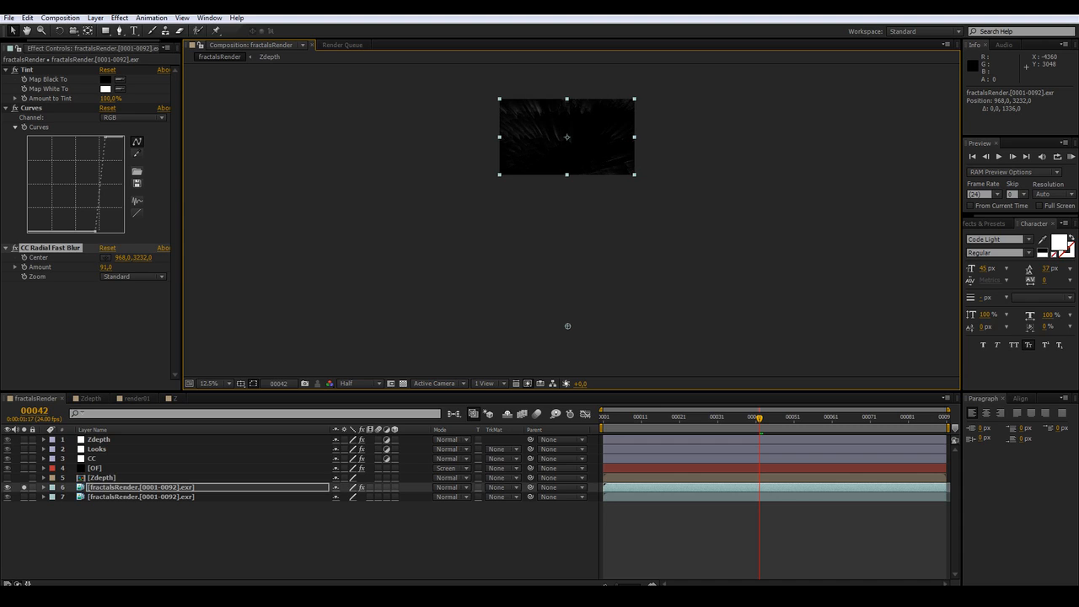
Set the radial blur amount to 80
{"action": "left_click_drag", "start_coordinate": [106, 268], "coordinate": [102, 267]}
{"action": "left_click", "coordinate": [104, 268]}
{"action": "type", "text": "80"}
{"action": "key", "text": "Return"}
Preview the radial blur streaks and undo the last amount change
{"action": "key", "text": "z"}
{"action": "left_click", "coordinate": [577, 136]}
{"action": "key", "text": "space"}
{"action": "left_click", "coordinate": [578, 199]}
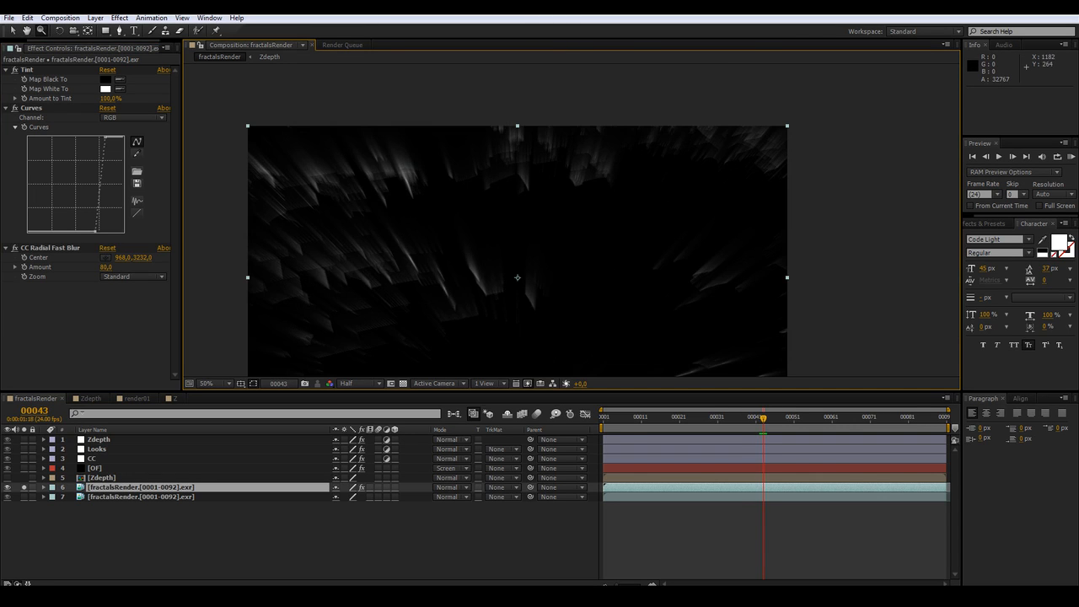
{"action": "key", "text": "ctrl+z"}
{"action": "key", "text": "alt+space"}
{"action": "left_click", "coordinate": [575, 220]}
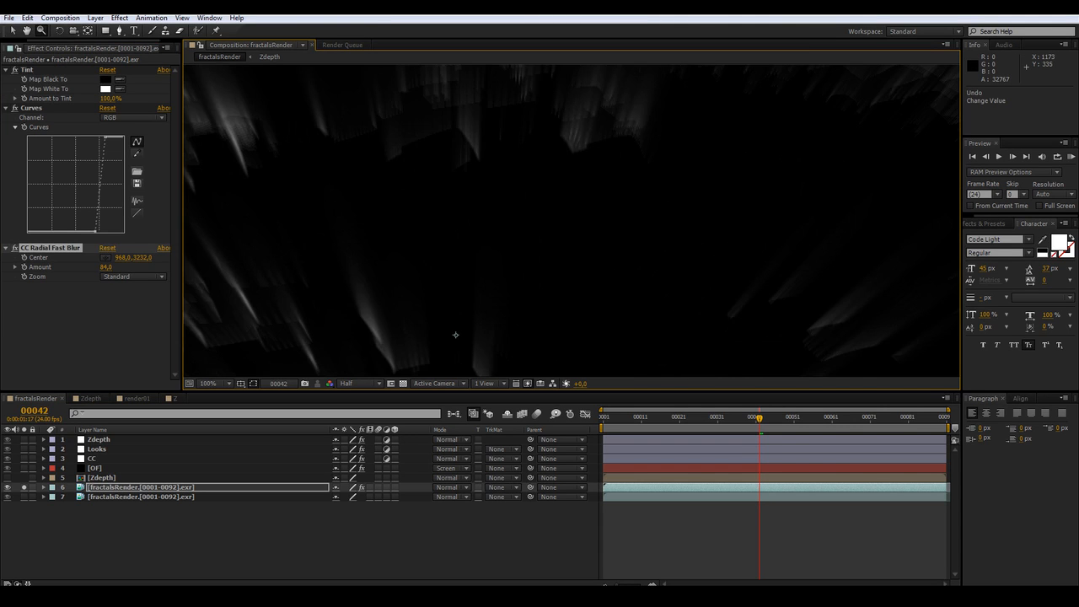
{"action": "left_click", "coordinate": [575, 220], "text": "alt"}
{"action": "left_click", "coordinate": [576, 220], "text": "alt"}
{"action": "key", "text": "space"}
{"action": "left_click_drag", "start_coordinate": [576, 220], "coordinate": [578, 202]}
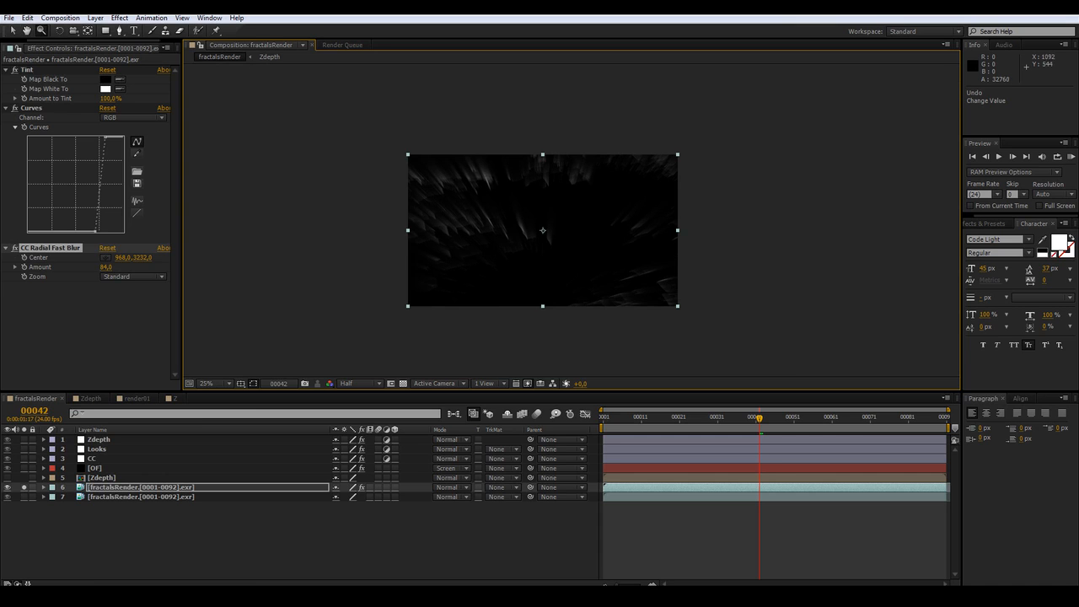
{"action": "key", "text": "v"}
Add Hue/Saturation, enable Colorize, and set the colorize hue to about -136° with saturation 25
{"action": "left_click", "coordinate": [121, 337]}
{"action": "right_click", "coordinate": [95, 329]}
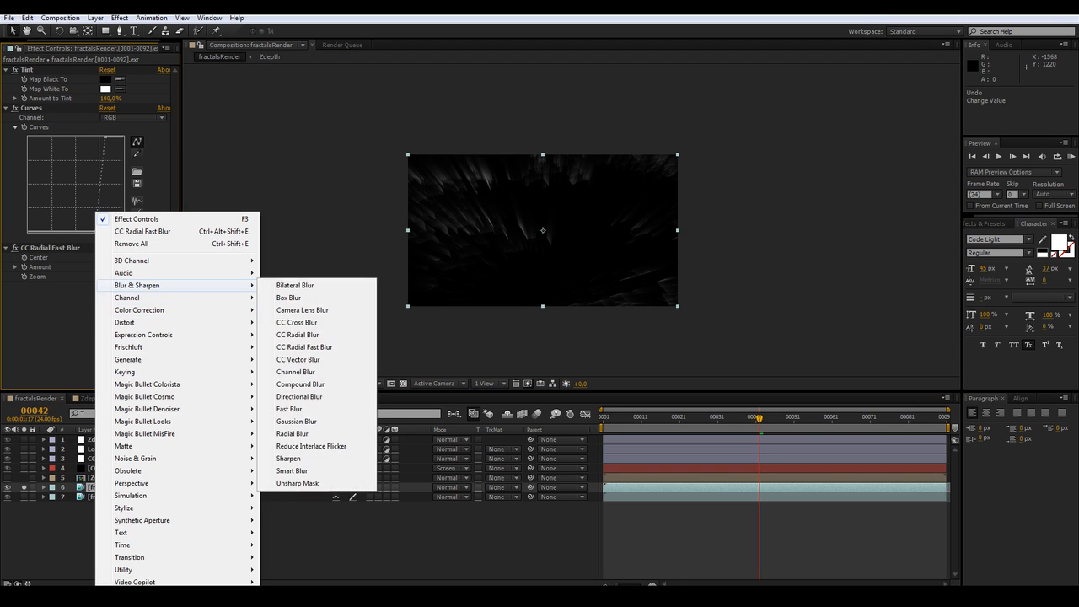
{"action": "mouse_move", "coordinate": [169, 310]}
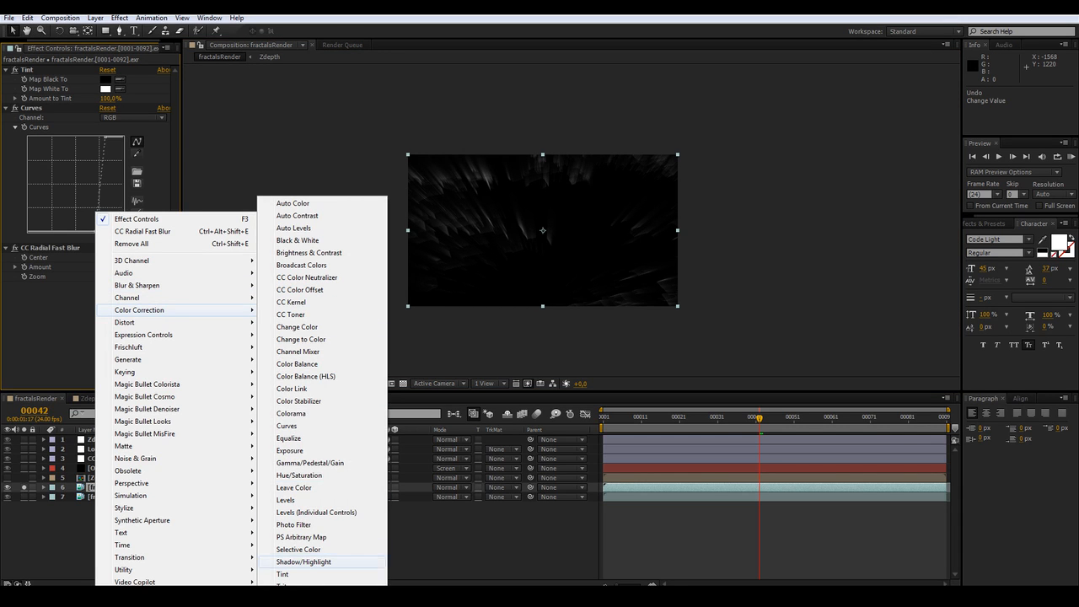
{"action": "left_click", "coordinate": [299, 475]}
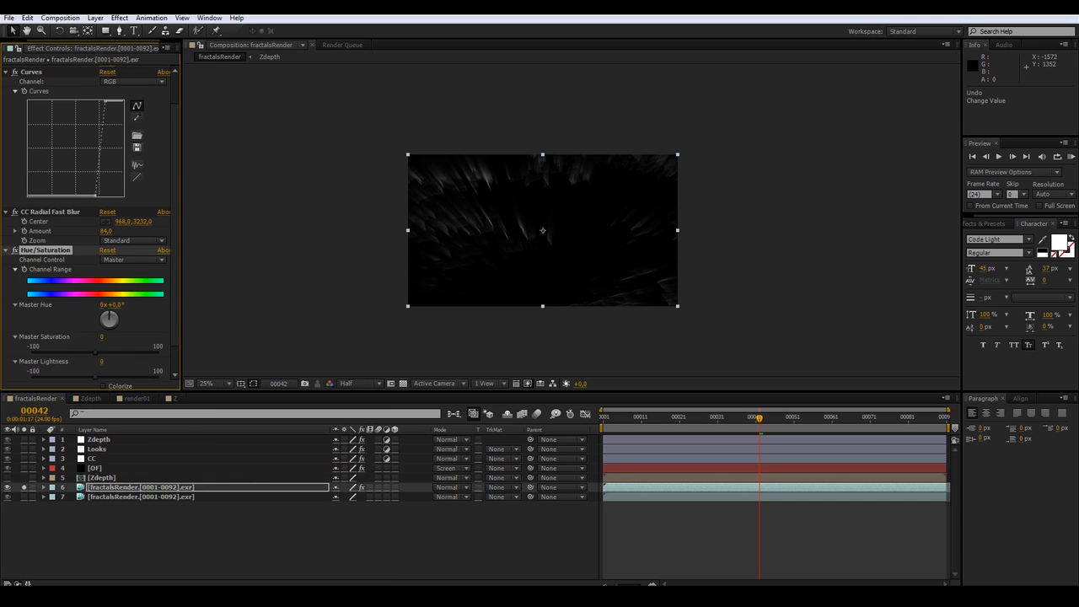
{"action": "scroll", "coordinate": [102, 355], "scroll_direction": "down", "scroll_amount": 1}
{"action": "left_click", "coordinate": [103, 355]}
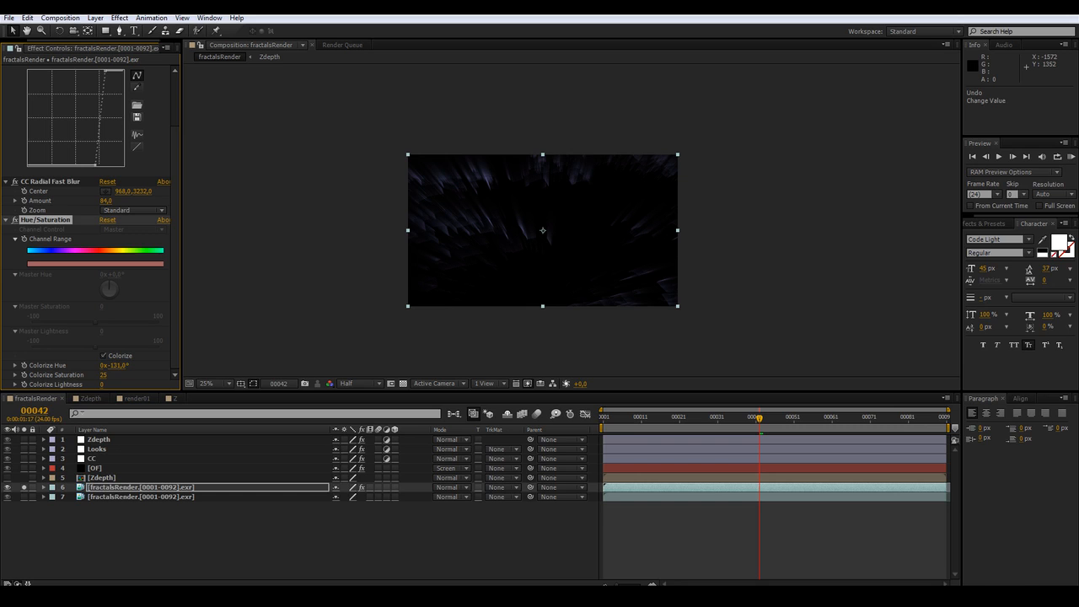
{"action": "scroll", "coordinate": [468, 186], "scroll_direction": "up", "scroll_amount": 2}
{"action": "middle_click_drag", "start_coordinate": [468, 190], "coordinate": [516, 177]}
Set the blurred duplicate layer's blending mode to Add over the original render
{"action": "key", "text": "z"}
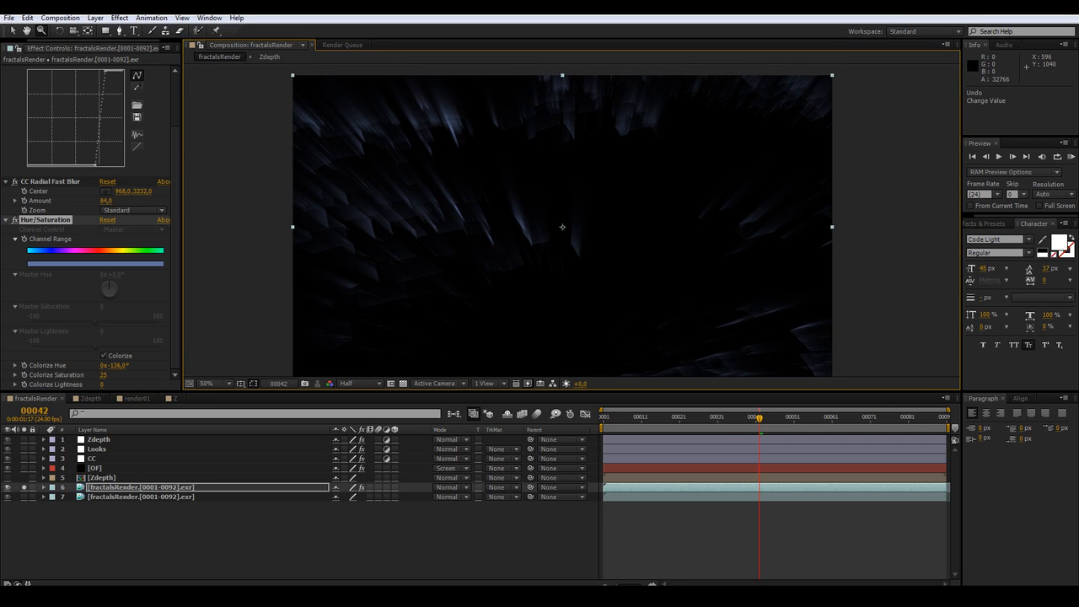
{"action": "left_click", "coordinate": [452, 487]}
{"action": "left_click", "coordinate": [514, 214]}
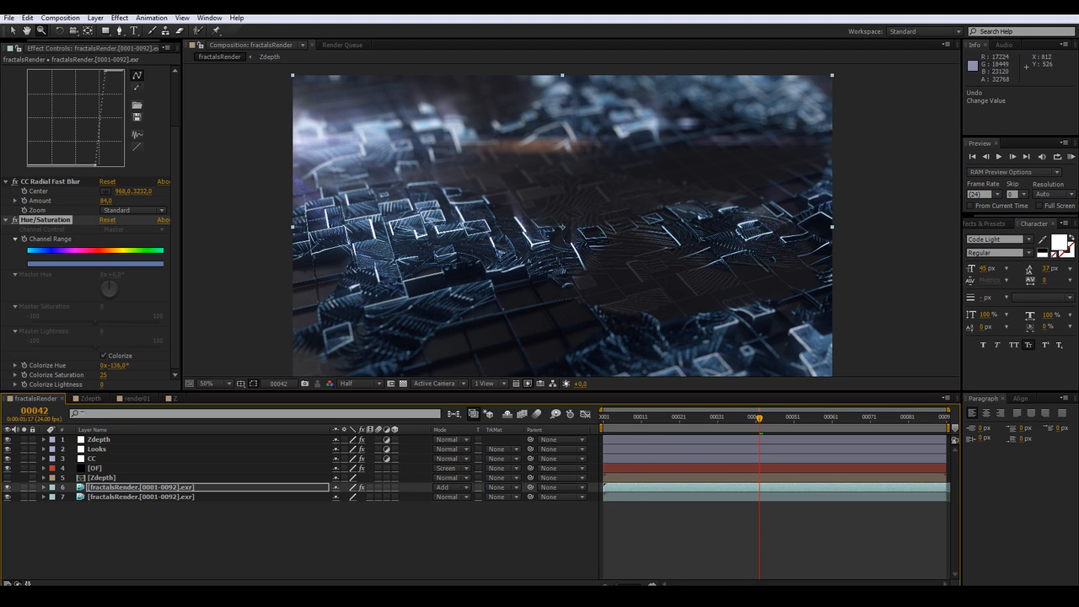
{"action": "key", "text": "v"}
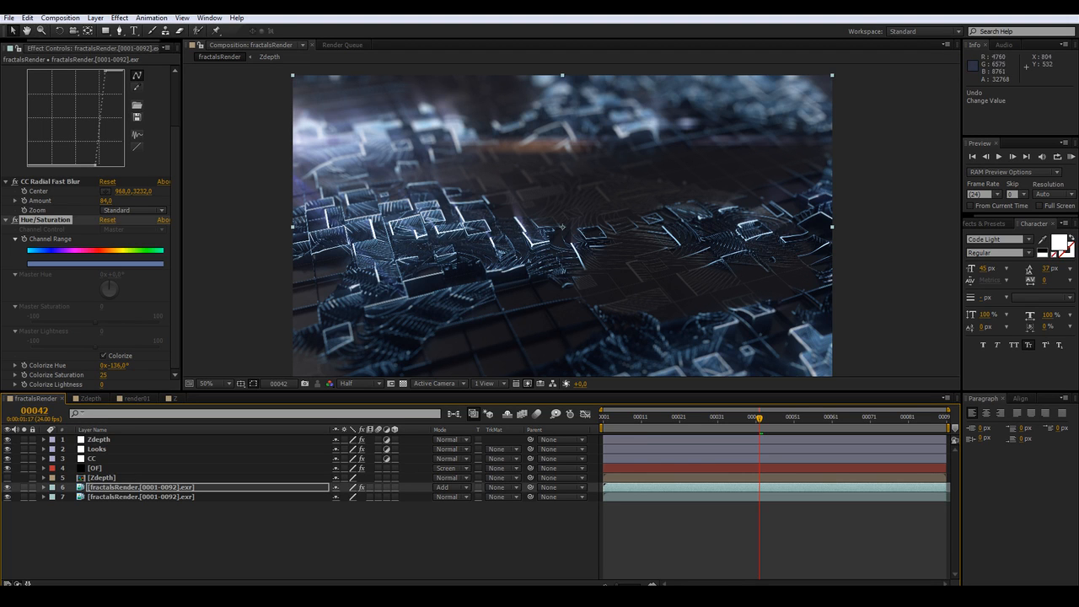